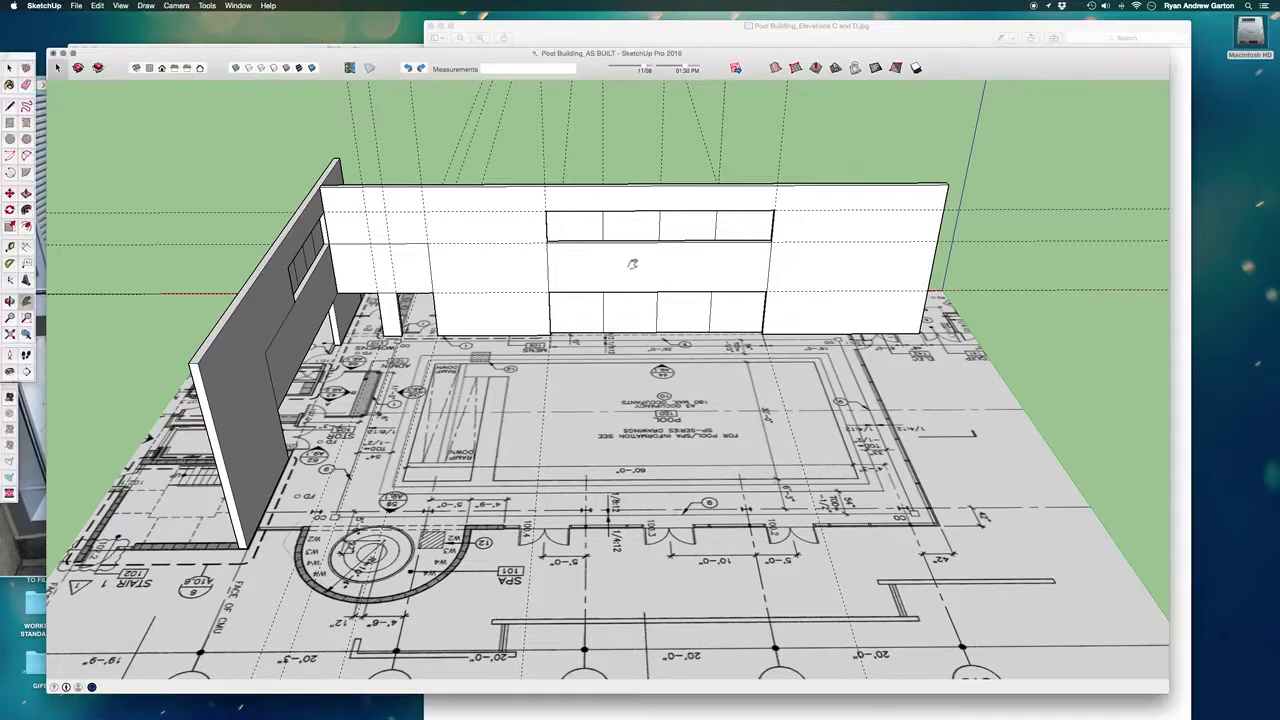
# Step: Shrink and reposition the SketchUp window so the elevation drawing shows beside it, with the walls and floor plan framed in view
pyautogui.moveTo(634, 263)
pyautogui.mouseDown(button='middle')
pyautogui.moveTo(668, 325)
pyautogui.moveTo(943, 143)
pyautogui.mouseUp(button='middle')
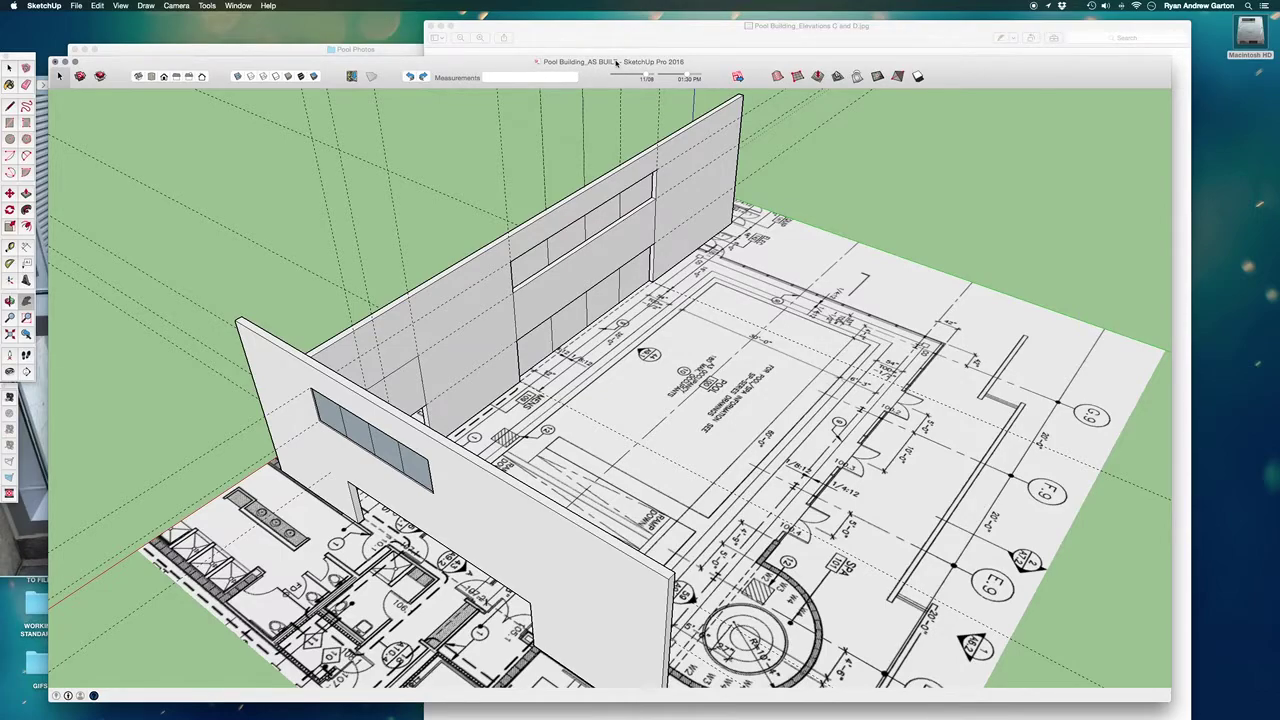
pyautogui.moveTo(735, 63); pyautogui.dragTo(737, 24)
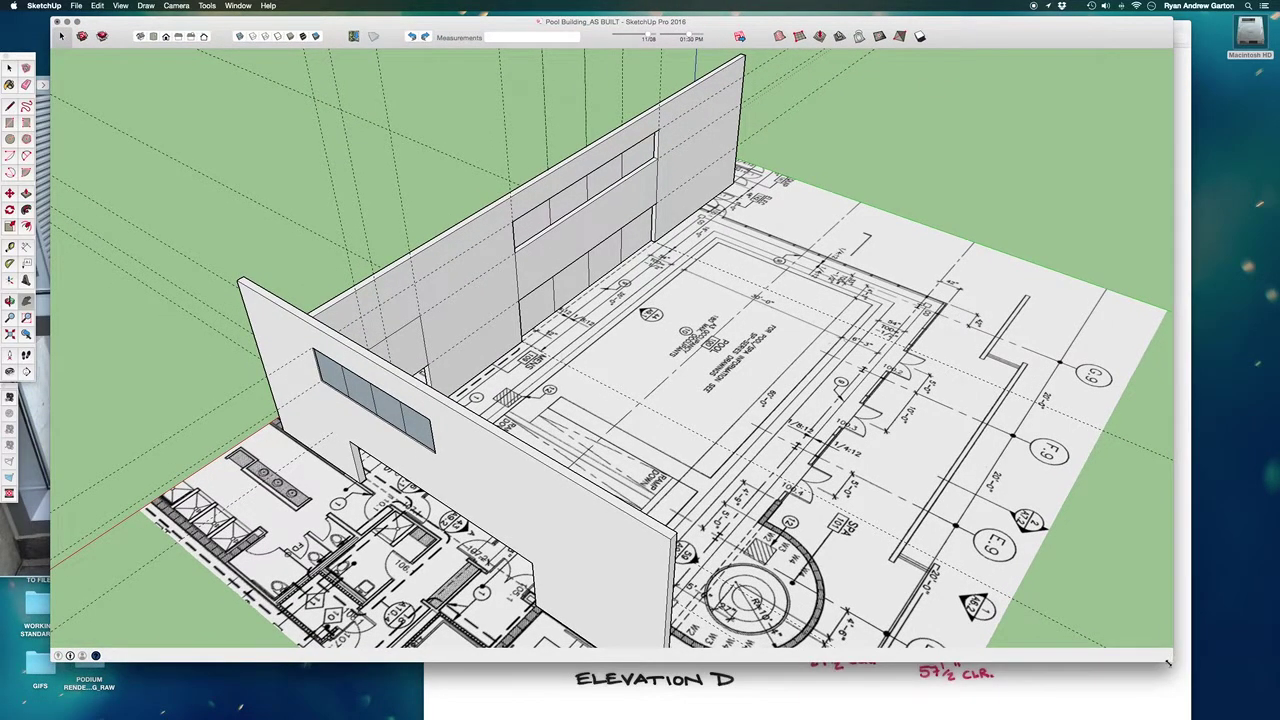
pyautogui.moveTo(1167, 663); pyautogui.dragTo(1068, 672)
pyautogui.moveTo(706, 338); pyautogui.dragTo(708, 365, button='middle')
pyautogui.moveTo(707, 365); pyautogui.dragTo(592, 395)
pyautogui.keyDown('shift'); pyautogui.moveTo(593, 395); pyautogui.dragTo(559, 302, button='middle'); pyautogui.keyUp('shift')
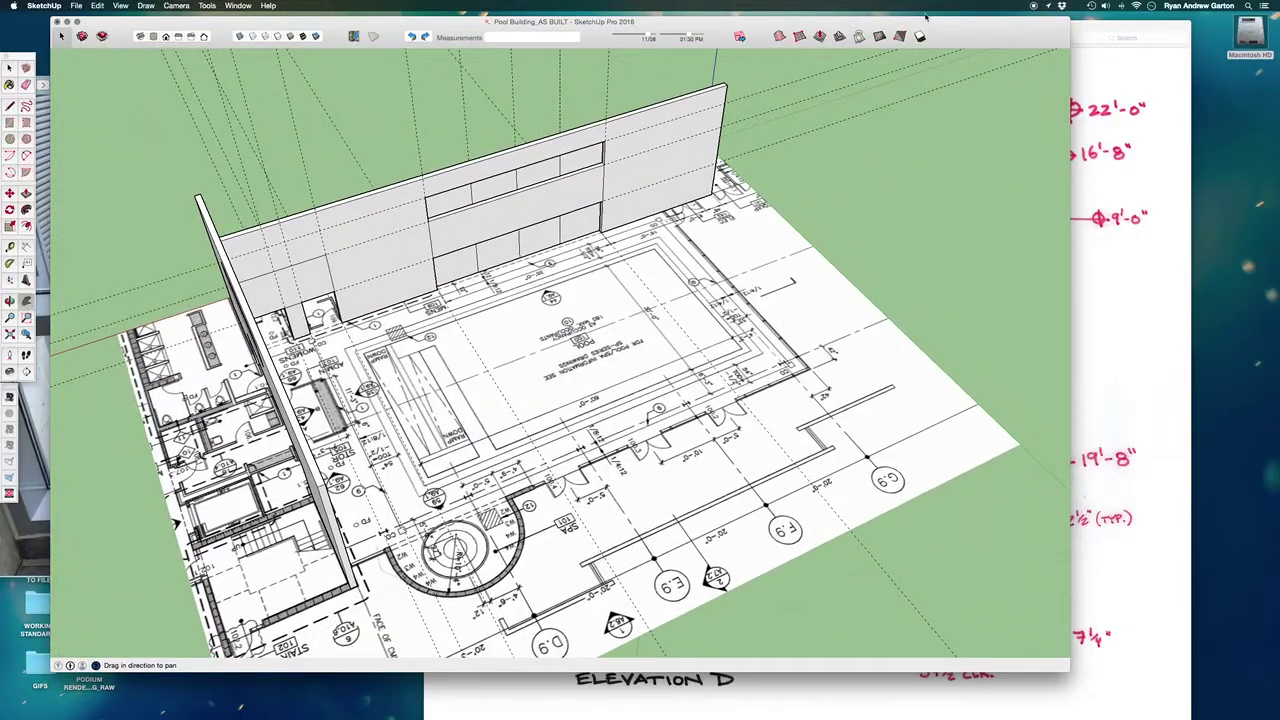
pyautogui.moveTo(944, 36)
pyautogui.mouseDown()
pyautogui.moveTo(897, 40)
pyautogui.moveTo(921, 40)
pyautogui.mouseUp()
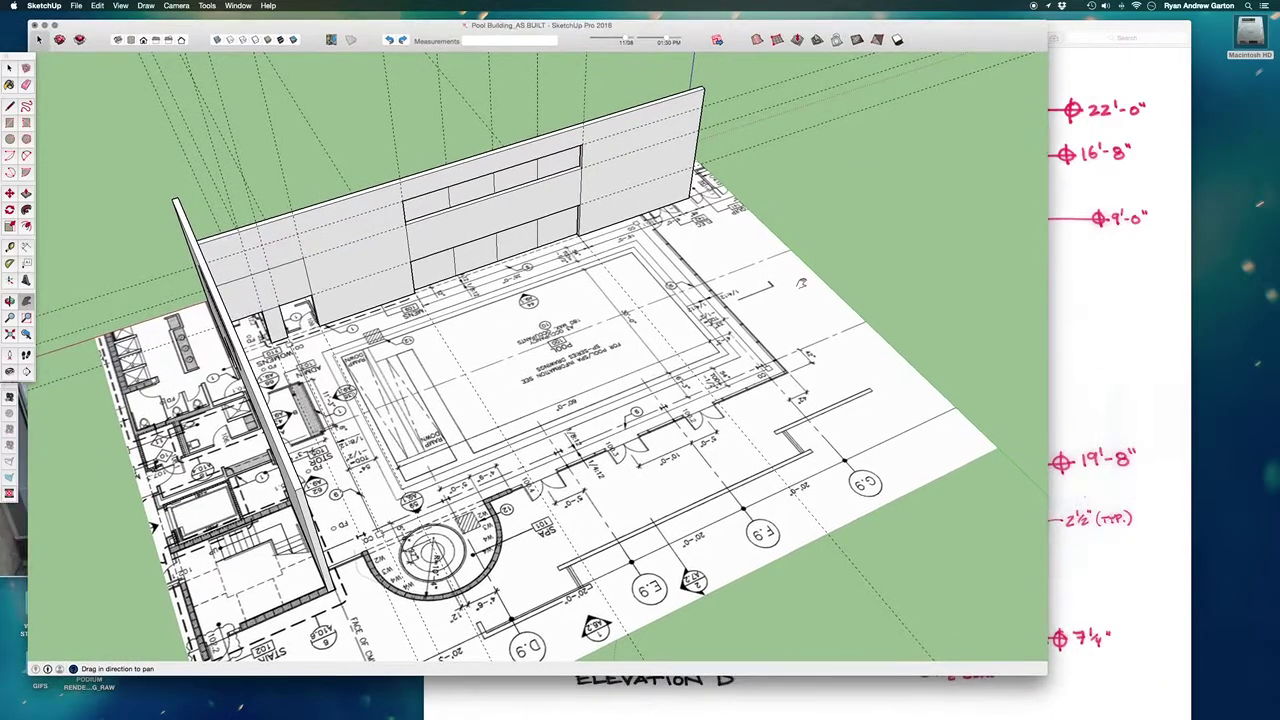
# Step: Hide the construction guides in the pool building model
pyautogui.hotkey('shift', 'g')
pyautogui.moveTo(630, 542); pyautogui.dragTo(394, 230, button='middle')
pyautogui.moveTo(640, 340); pyautogui.dragTo(809, 463, button='middle')
# Step: Switch to Pool Building_Elevations C and D.jpg in Preview and resize its window so both elevations fit on screen
pyautogui.click(1093, 303)
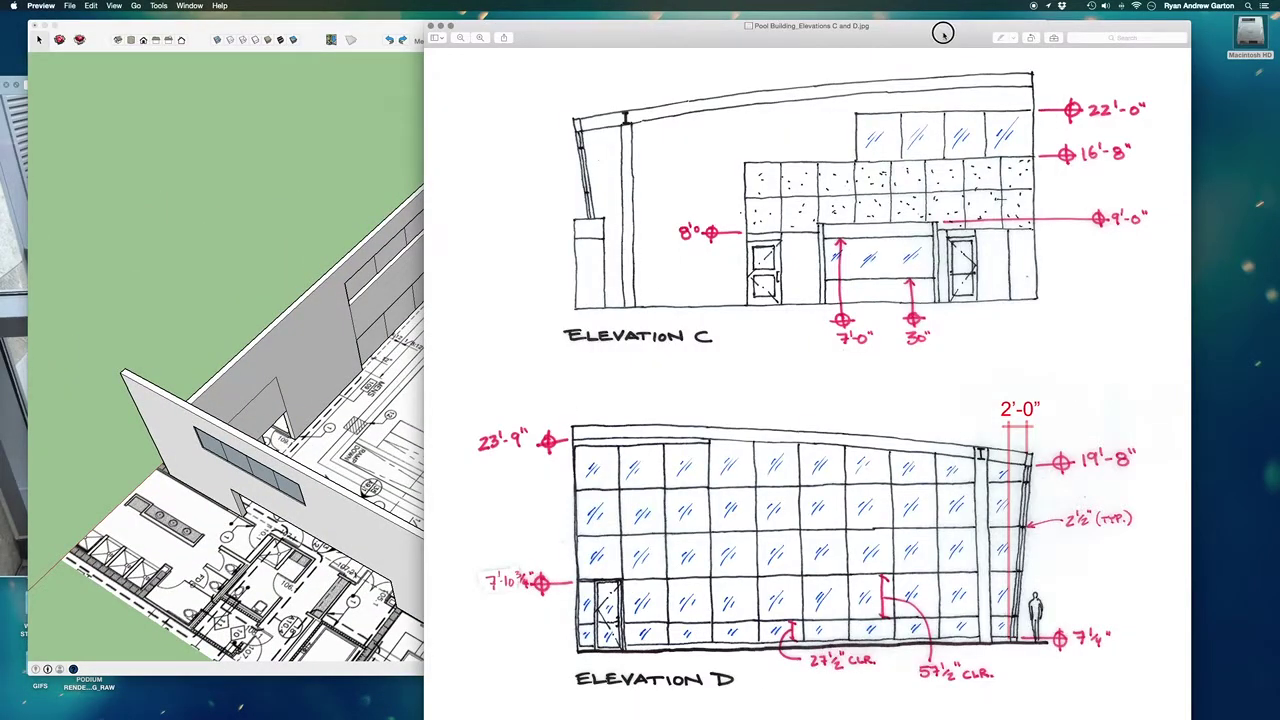
pyautogui.moveTo(951, 26); pyautogui.dragTo(886, 18)
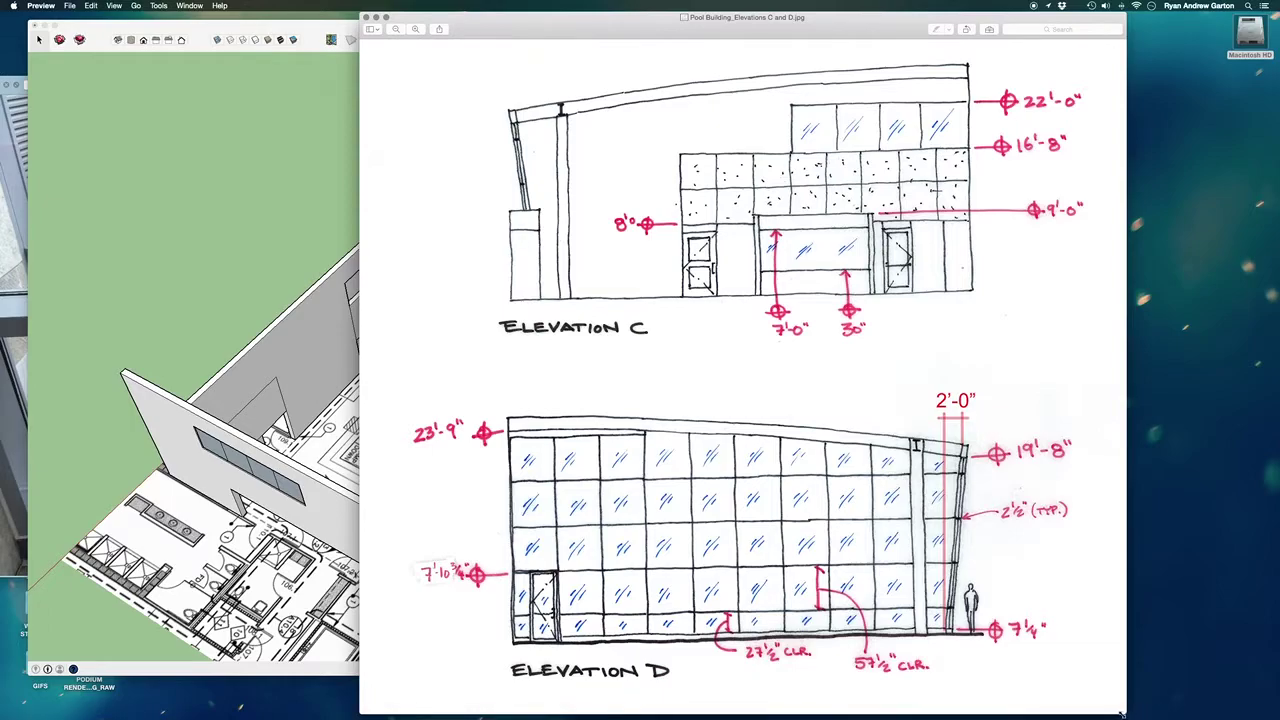
pyautogui.moveTo(1122, 712)
pyautogui.mouseDown()
pyautogui.moveTo(1097, 683)
pyautogui.moveTo(1074, 680)
pyautogui.moveTo(1097, 686)
pyautogui.moveTo(1113, 672)
pyautogui.mouseUp()
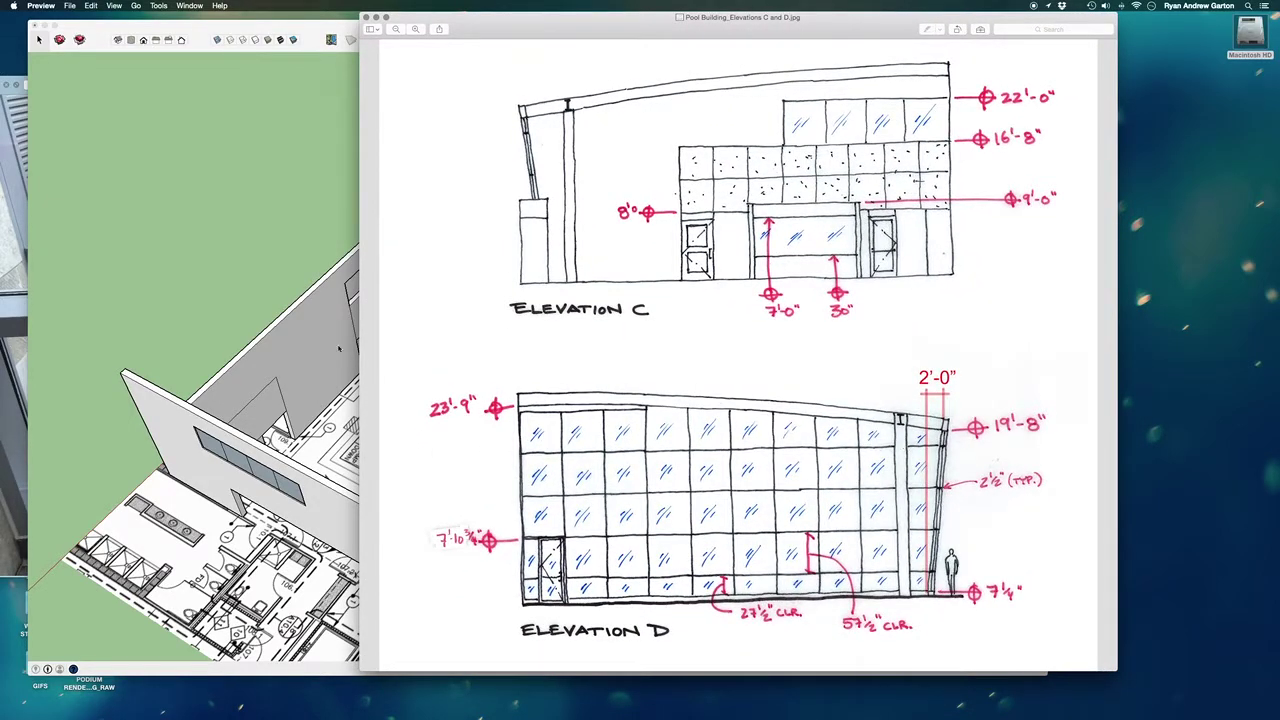
# Step: Switch to Finder and browse the Pool Photos folder in Quick Look, through the detail and elevation photos
pyautogui.click(2, 250)
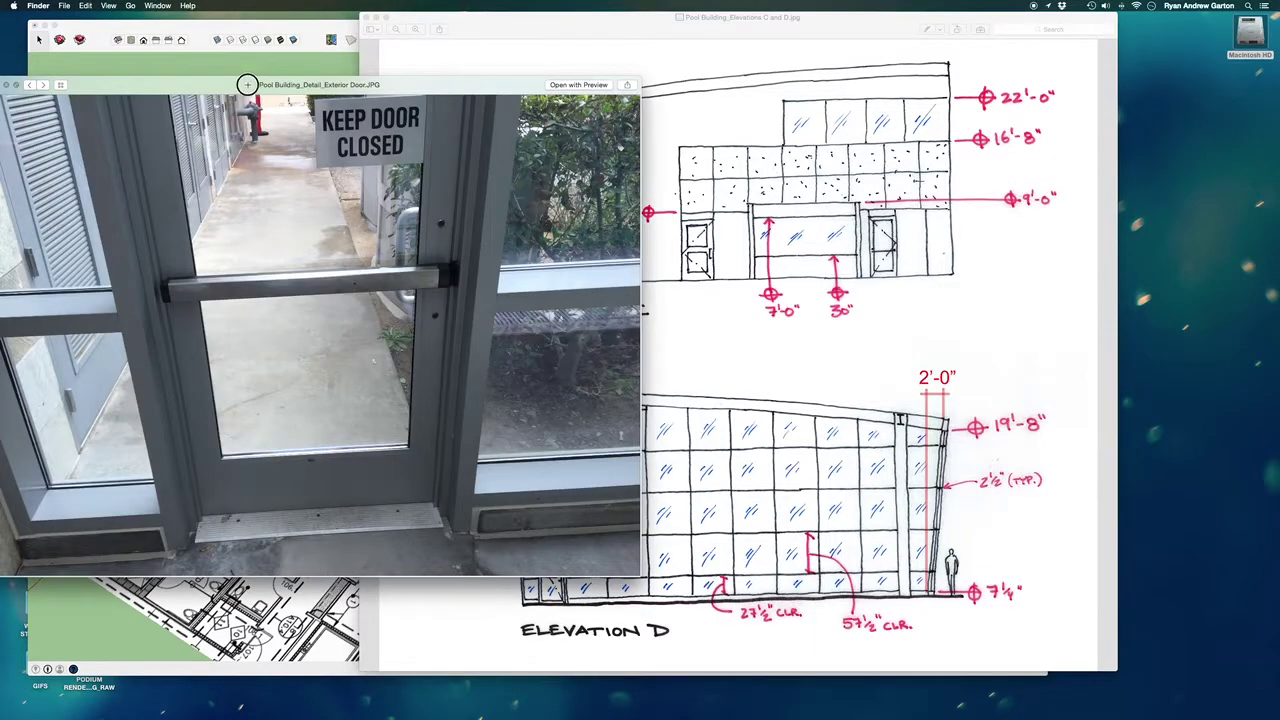
pyautogui.moveTo(248, 85); pyautogui.dragTo(613, 158)
pyautogui.click(372, 159)
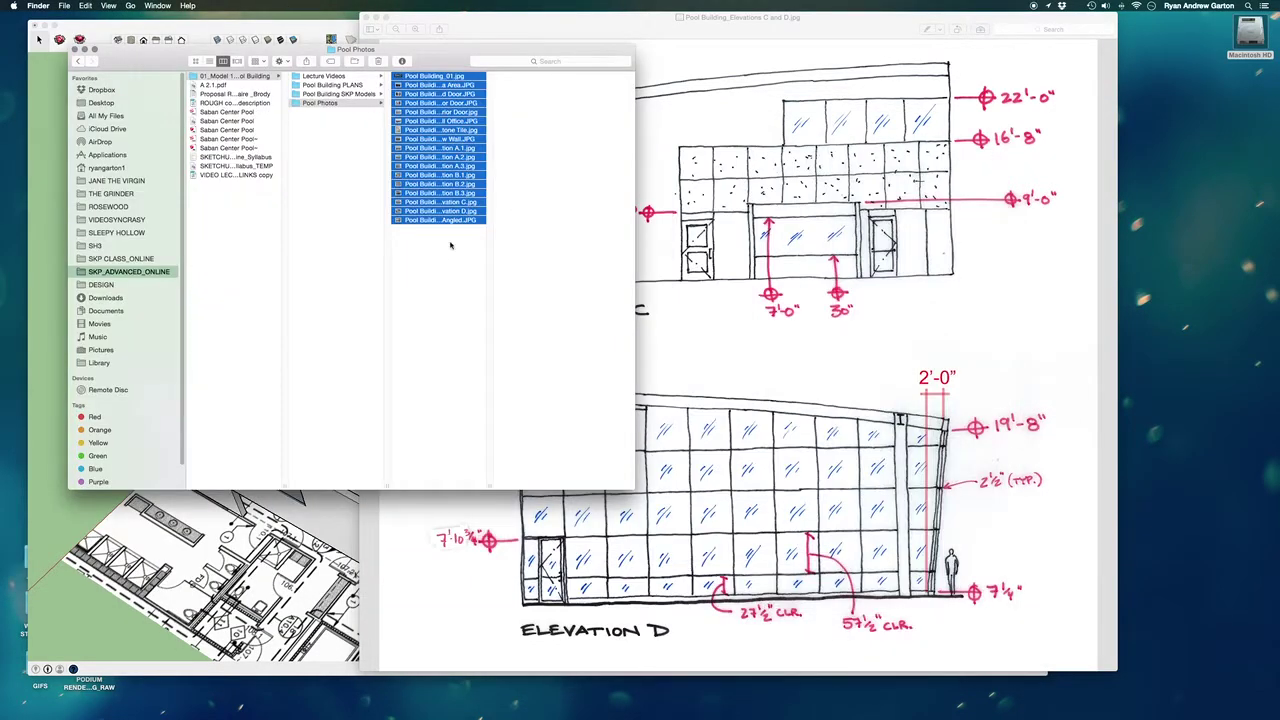
pyautogui.press('space')
pyautogui.press('Right')
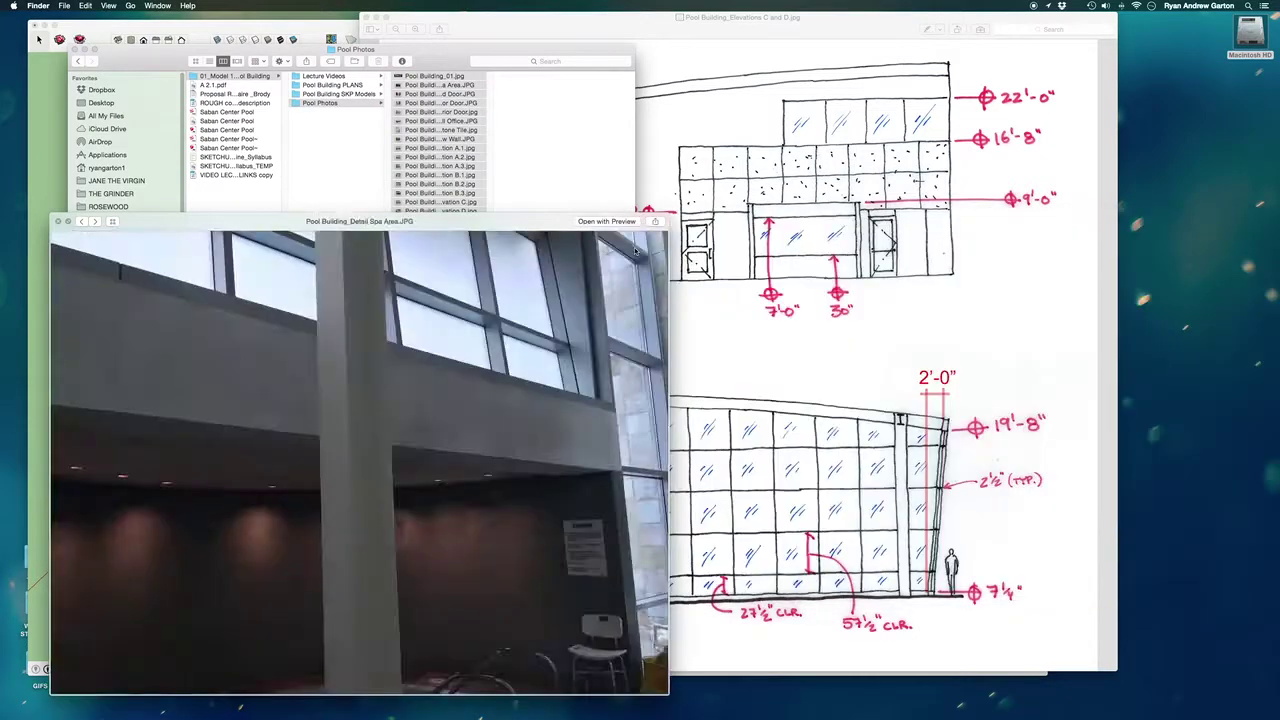
pyautogui.press('Right')
pyautogui.press('Right')
pyautogui.press('Right')
pyautogui.press('Right')
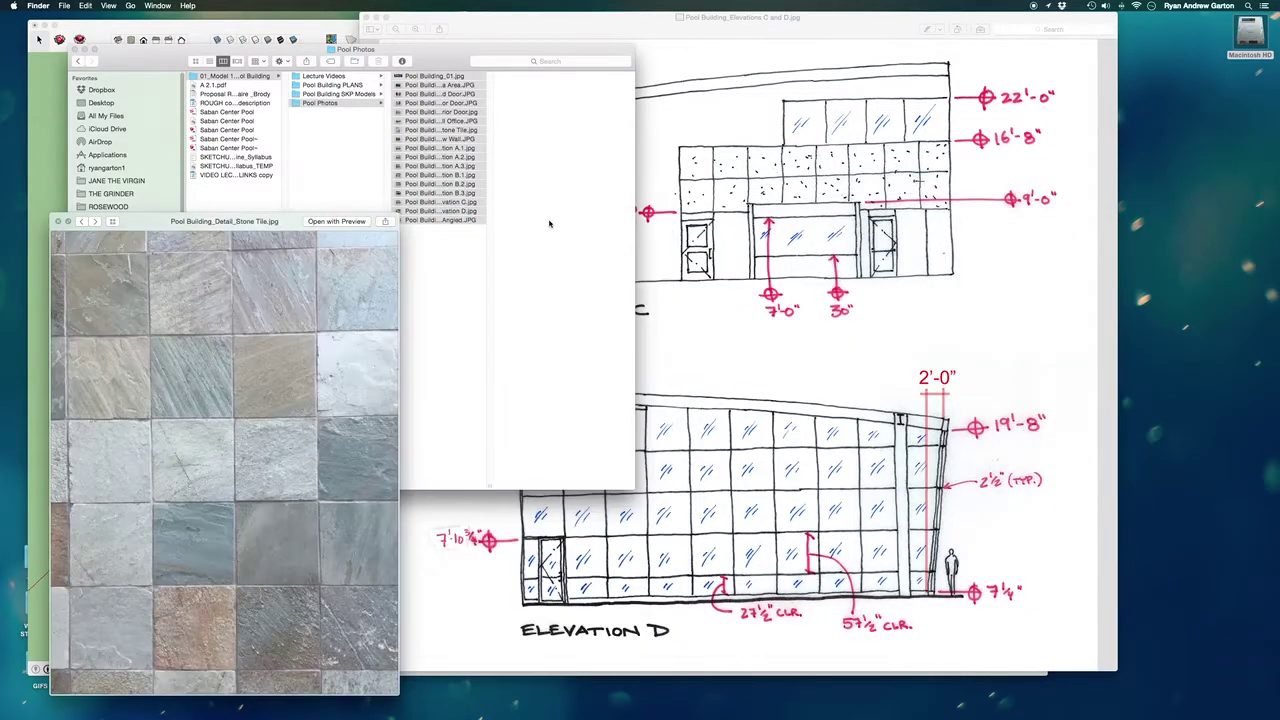
pyautogui.press('Right')
pyautogui.press('Right')
pyautogui.press('Right')
pyautogui.press('Right')
pyautogui.press('Right')
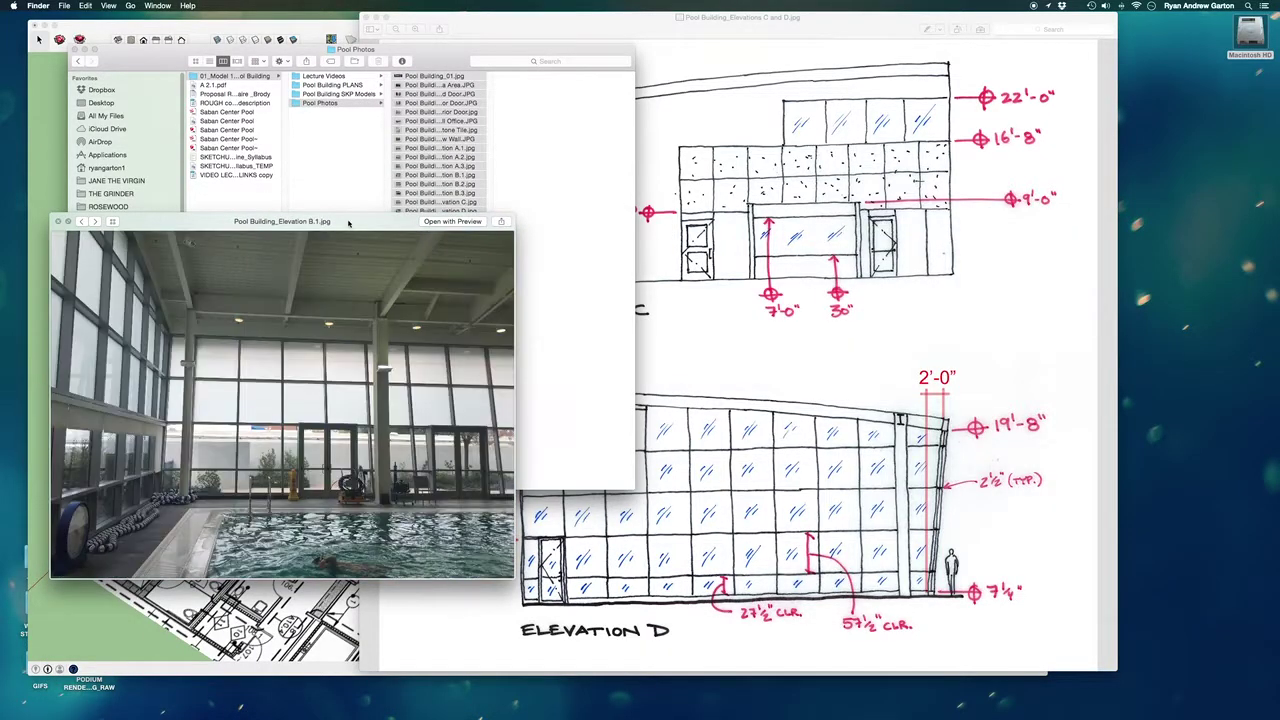
pyautogui.press('Right')
pyautogui.press('Right')
pyautogui.press('Right')
pyautogui.press('Right')
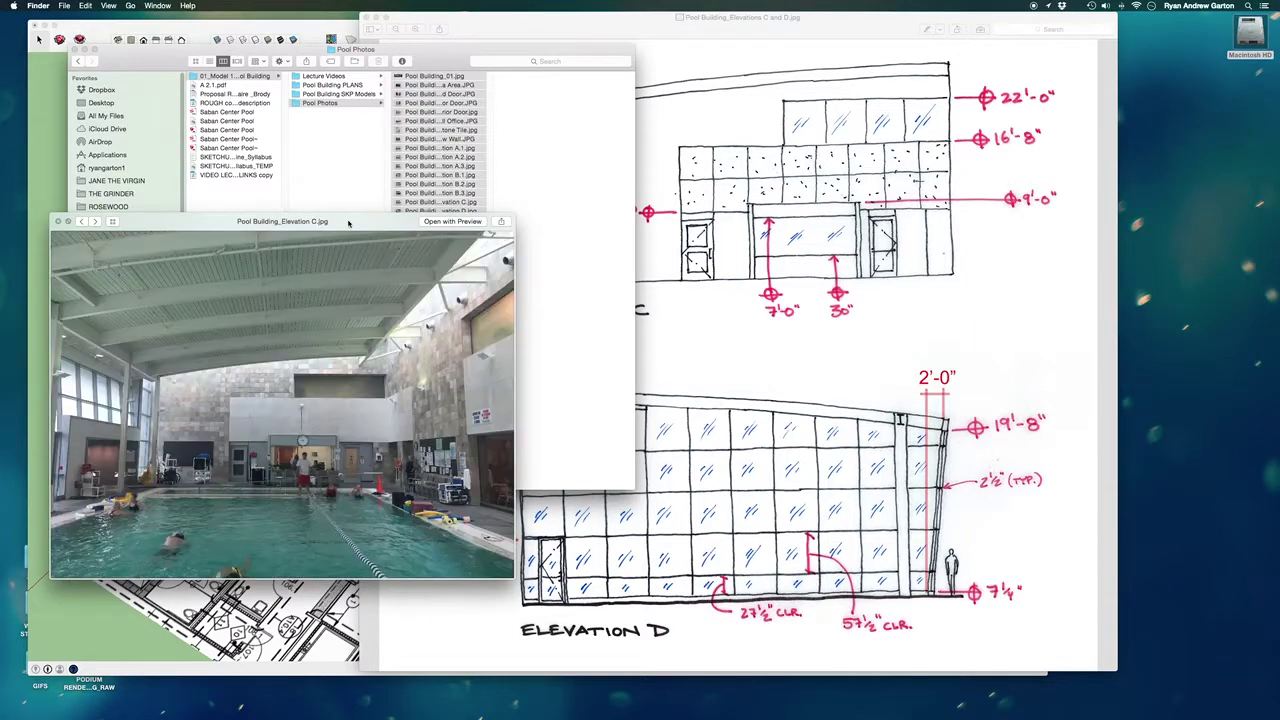
# Step: Enlarge the preview of Pool Building_Elevation D.jpg to examine the glazed end wall
pyautogui.moveTo(366, 221); pyautogui.dragTo(378, 46)
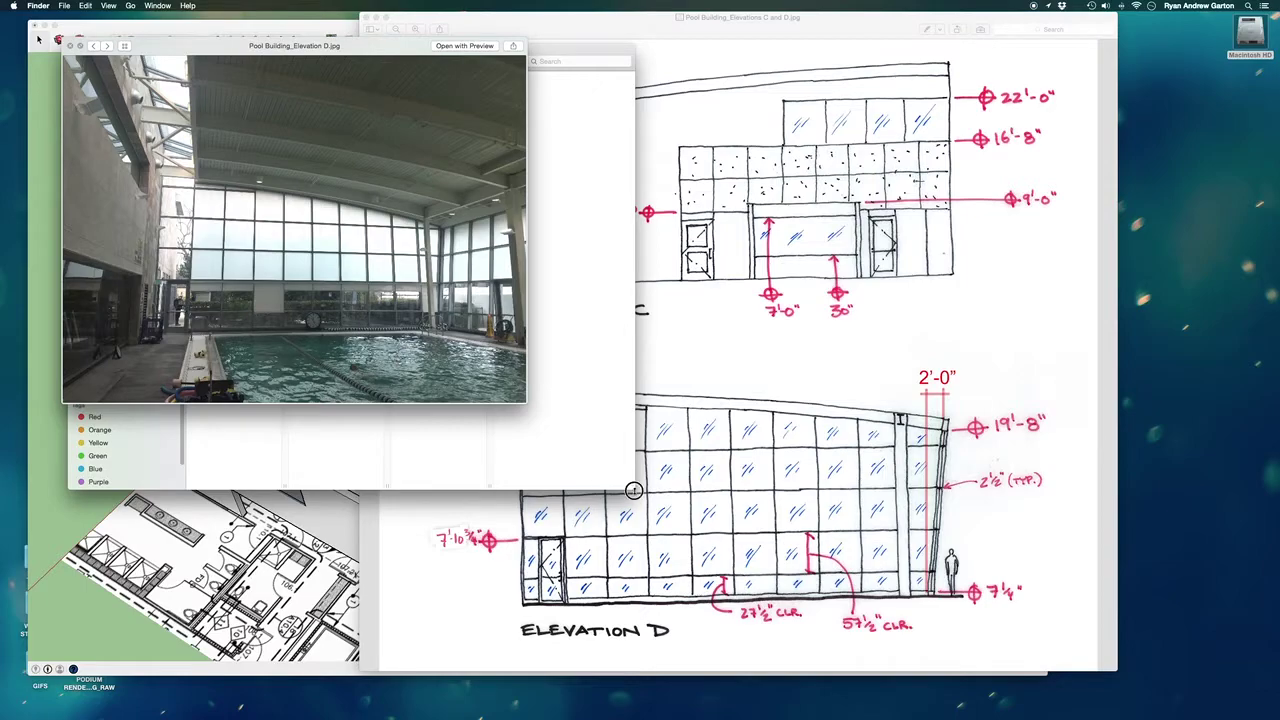
pyautogui.moveTo(622, 488); pyautogui.dragTo(762, 517)
pyautogui.moveTo(530, 405); pyautogui.dragTo(913, 612)
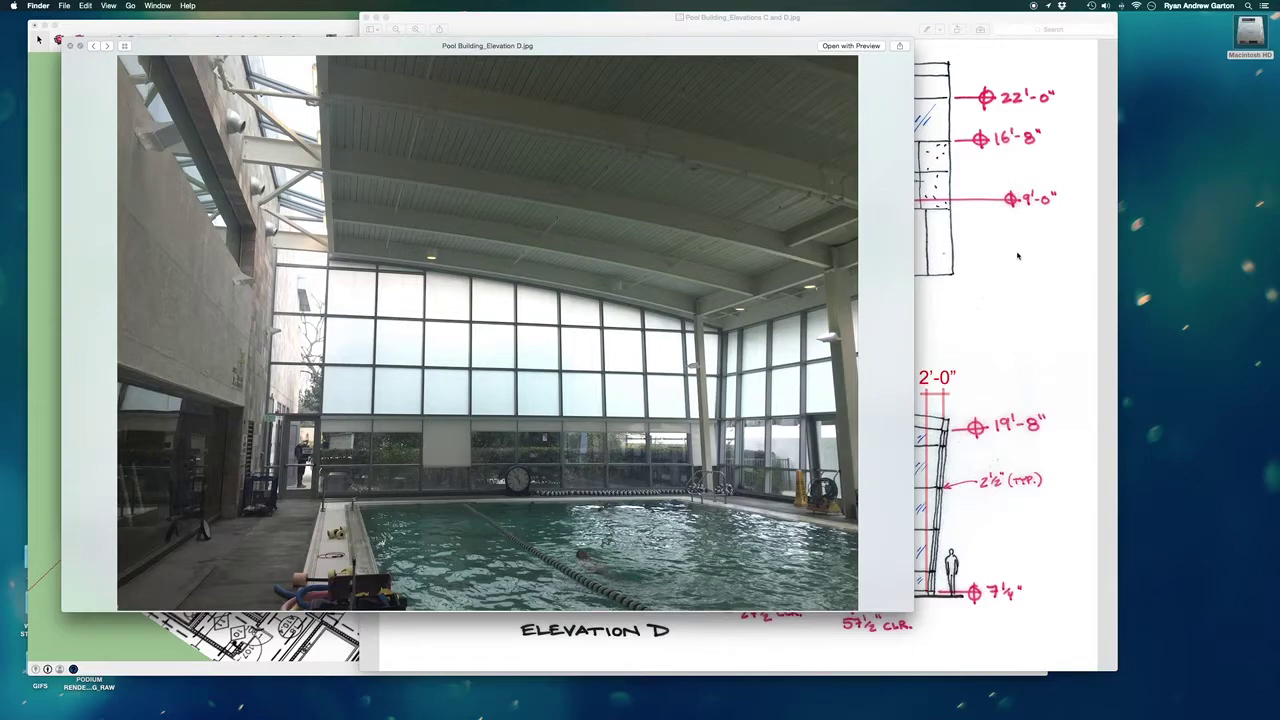
# Step: Compare the Elevation D sketch in Preview with the Elevation D photo, moving the sketch window aside
pyautogui.click(1015, 256)
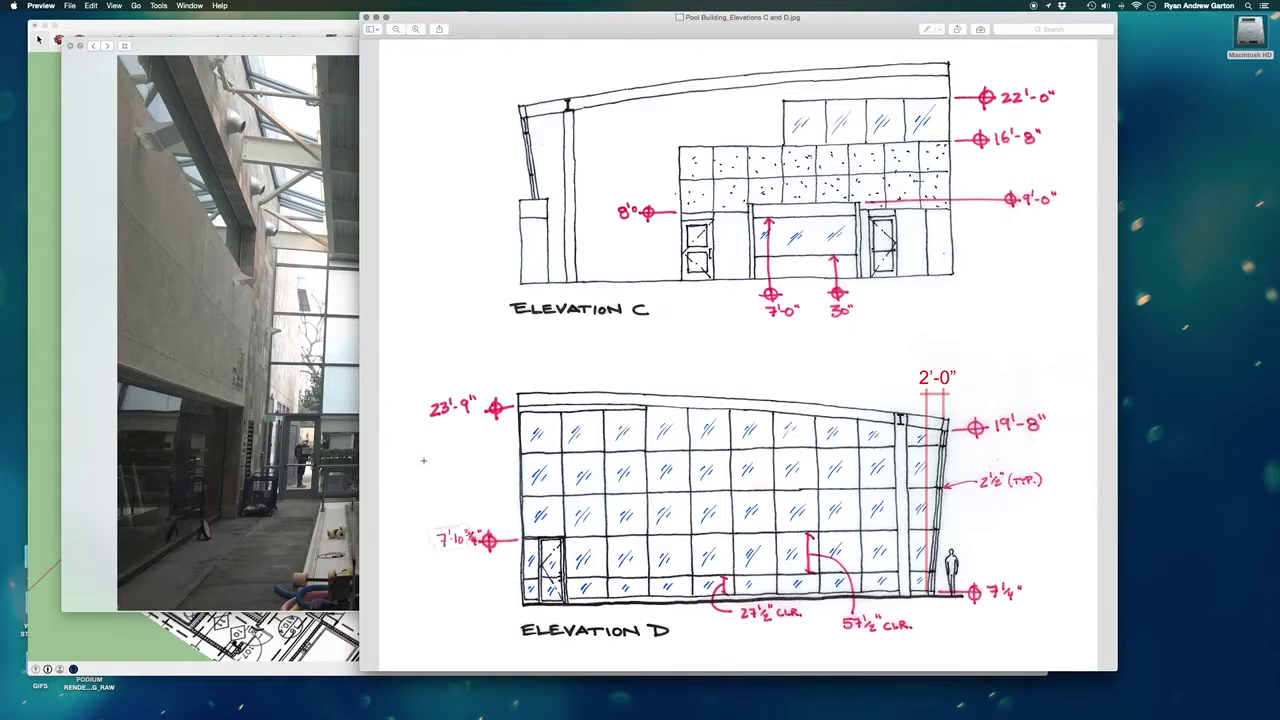
pyautogui.click(322, 470)
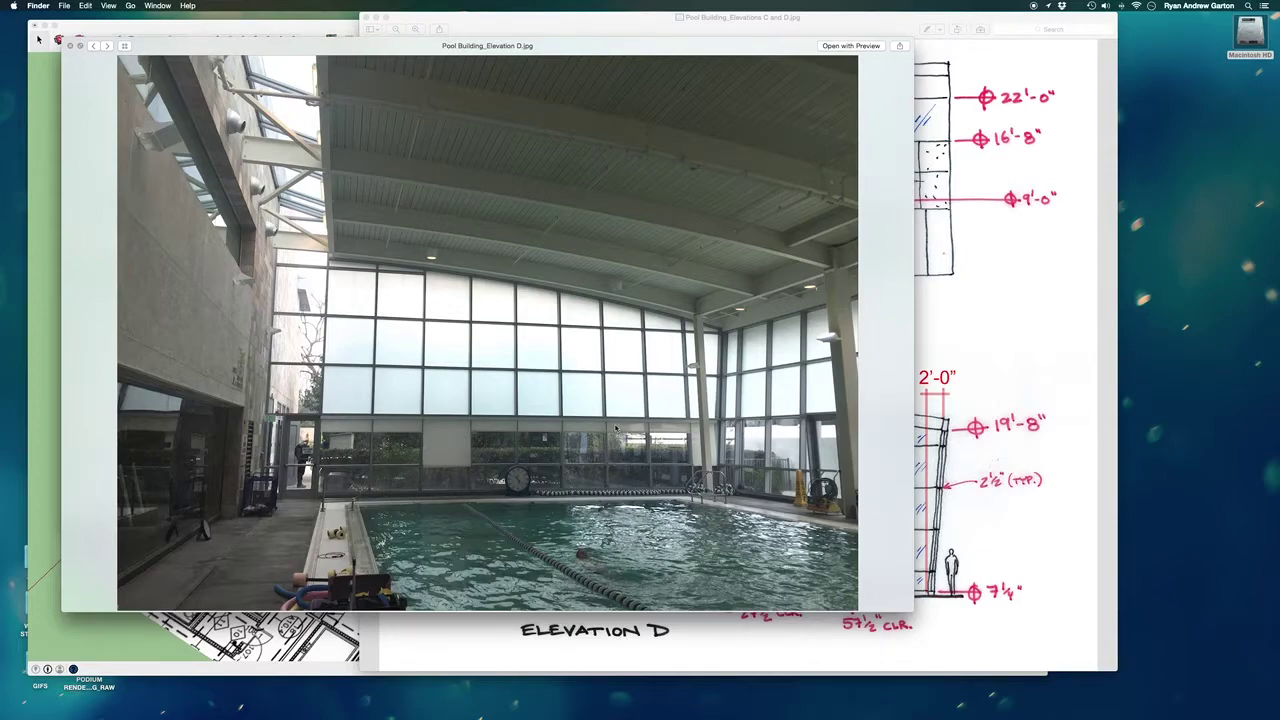
pyautogui.click(956, 354)
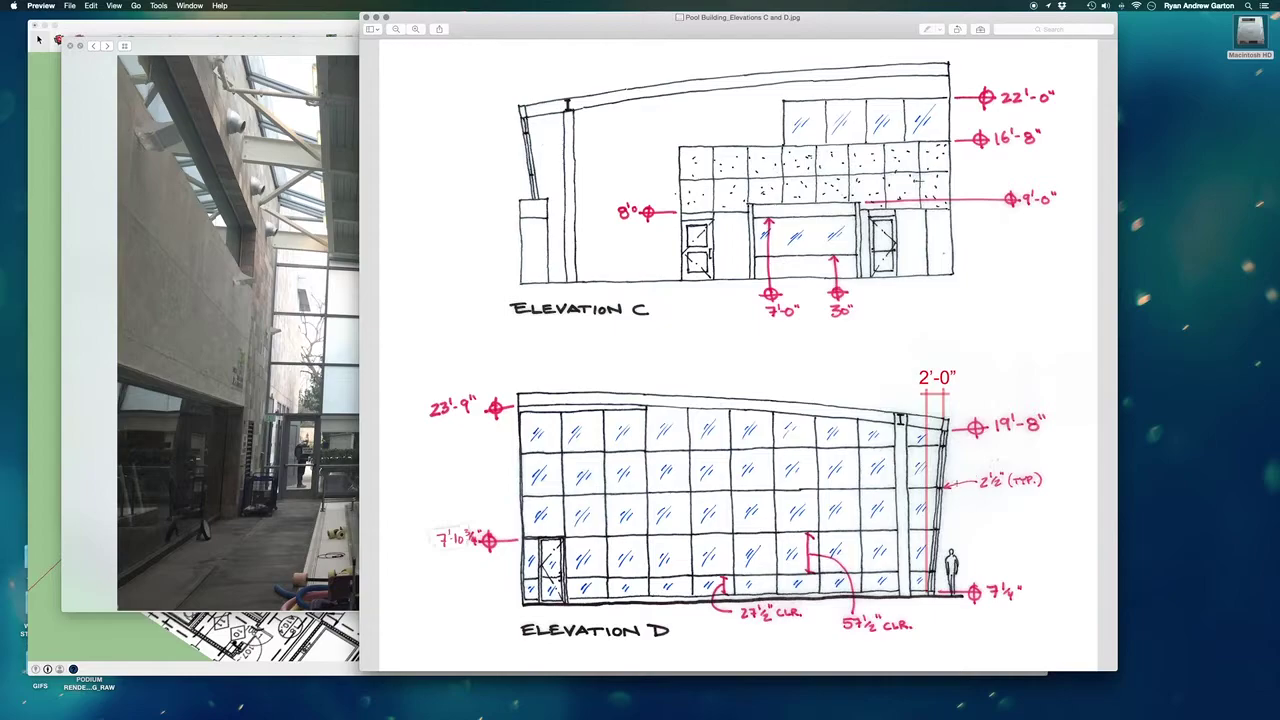
pyautogui.moveTo(583, 34); pyautogui.dragTo(725, 46)
pyautogui.click(273, 397)
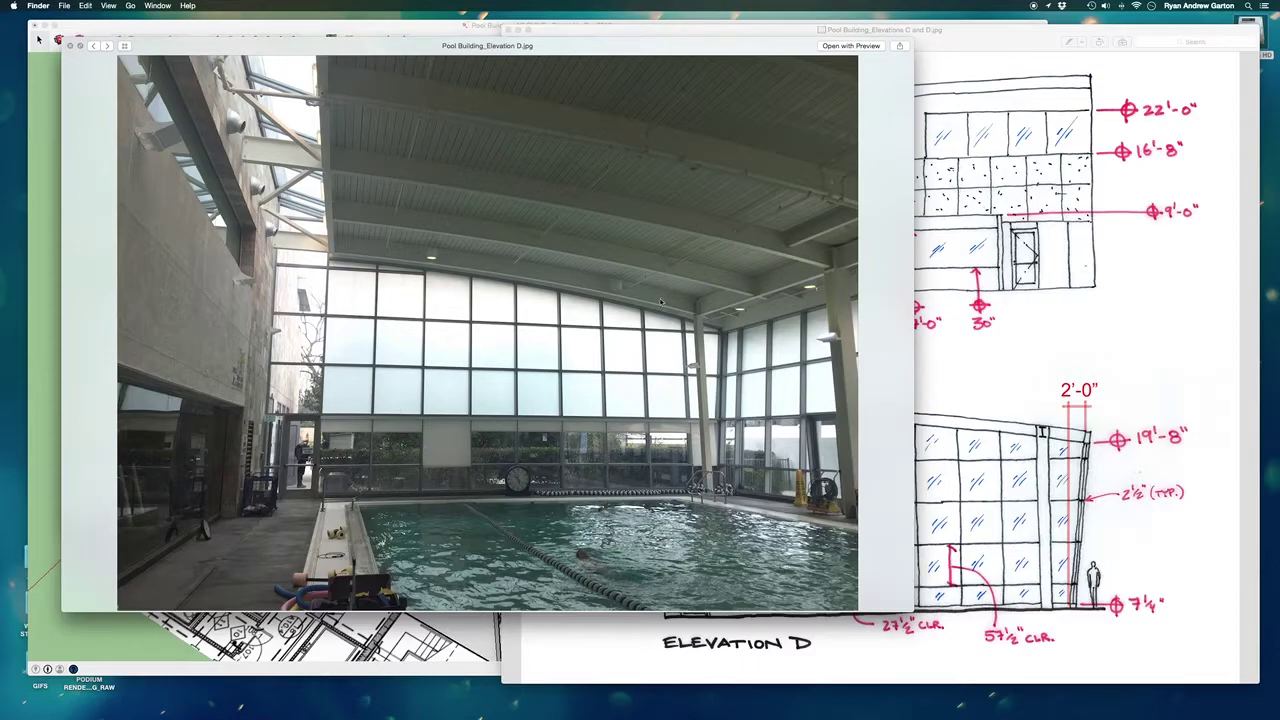
# Step: Switch to SketchUp and examine the floor plan's far end, where the glazed end wall meets the side wall
pyautogui.click(50, 135)
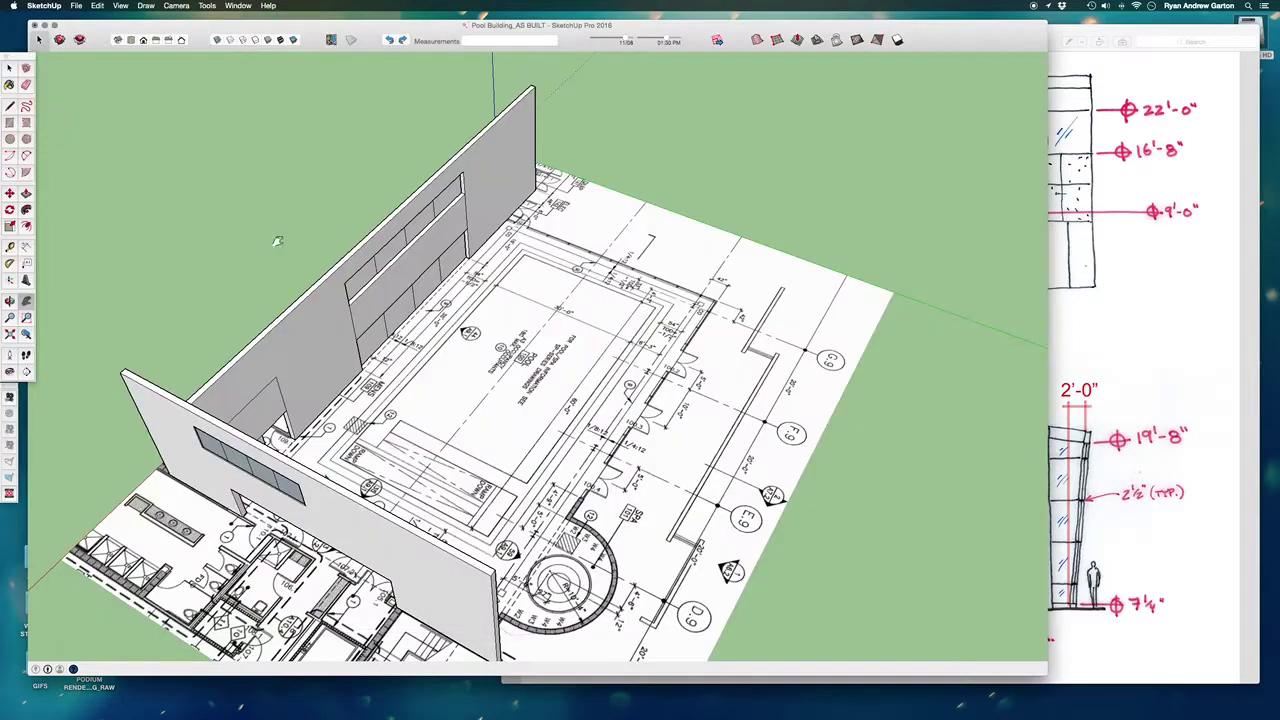
pyautogui.moveTo(790, 308)
pyautogui.mouseDown(button='middle')
pyautogui.moveTo(877, 371)
pyautogui.moveTo(930, 375)
pyautogui.mouseUp(button='middle')
pyautogui.keyDown('shift'); pyautogui.moveTo(514, 292); pyautogui.dragTo(574, 310, button='middle'); pyautogui.keyUp('shift')
pyautogui.scroll(10, 575, 310)
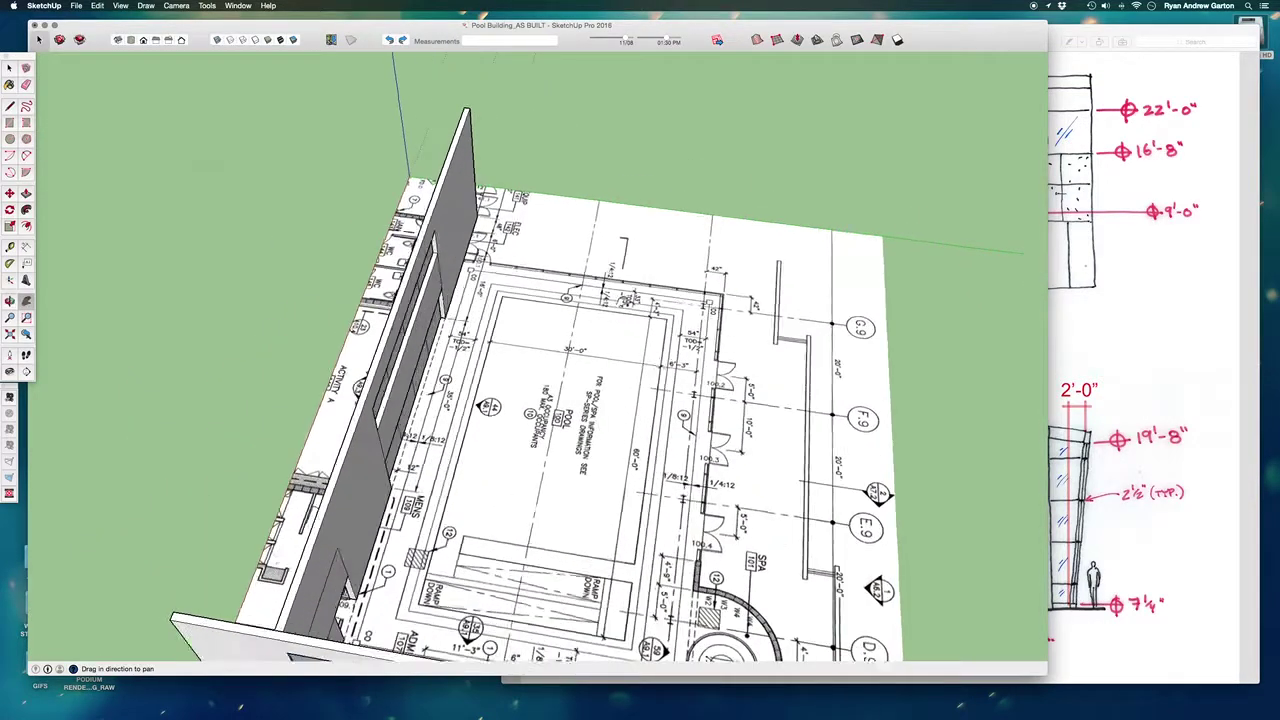
pyautogui.scroll(4, 685, 275)
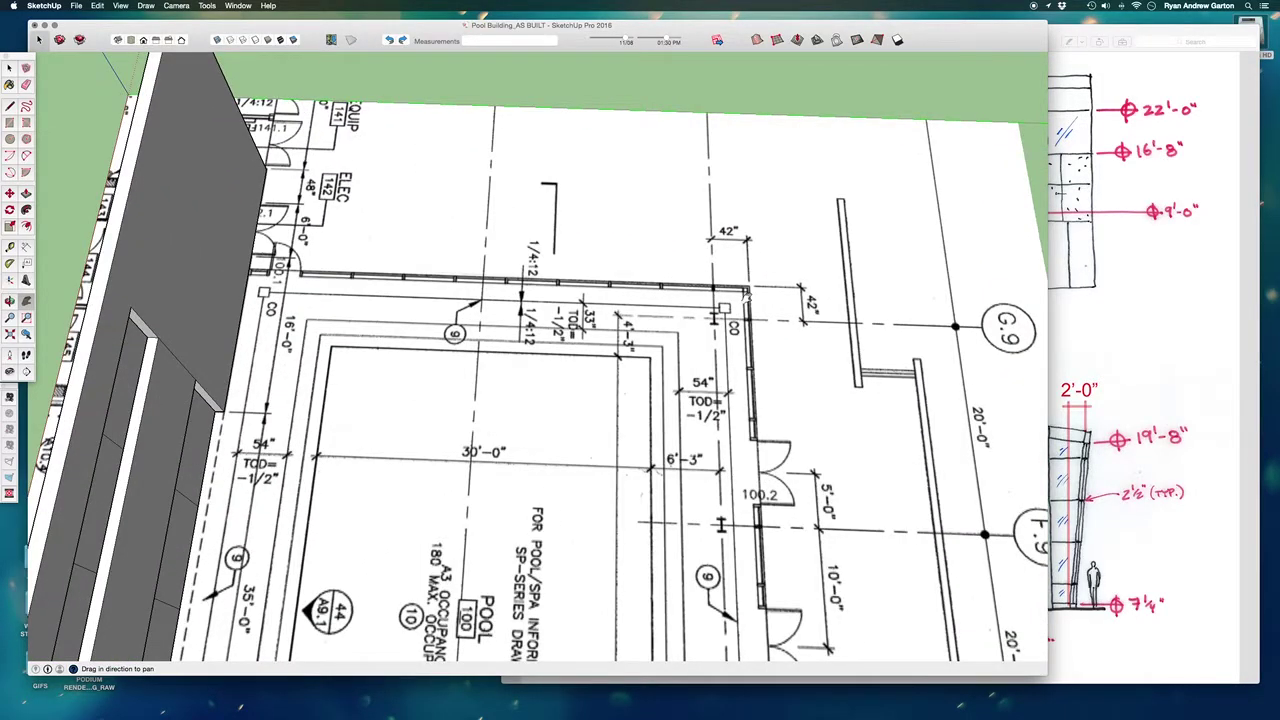
pyautogui.moveTo(819, 422); pyautogui.dragTo(442, 359, button='middle')
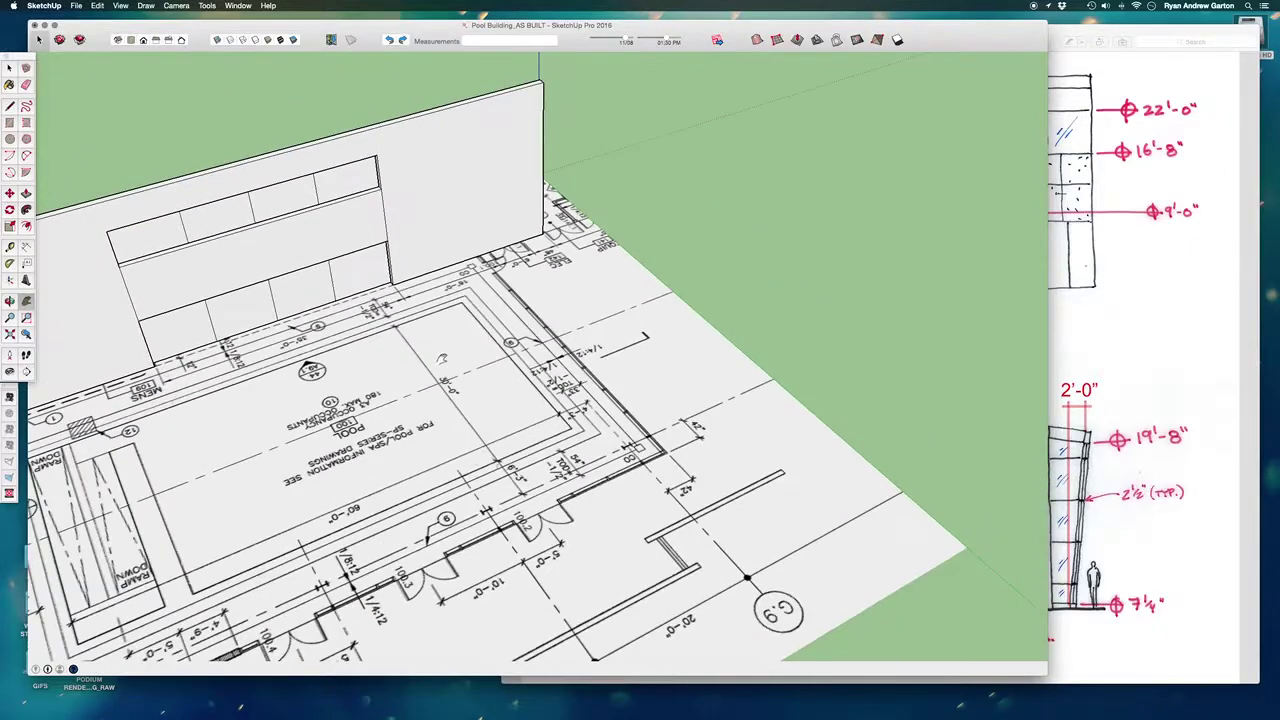
pyautogui.press('o')
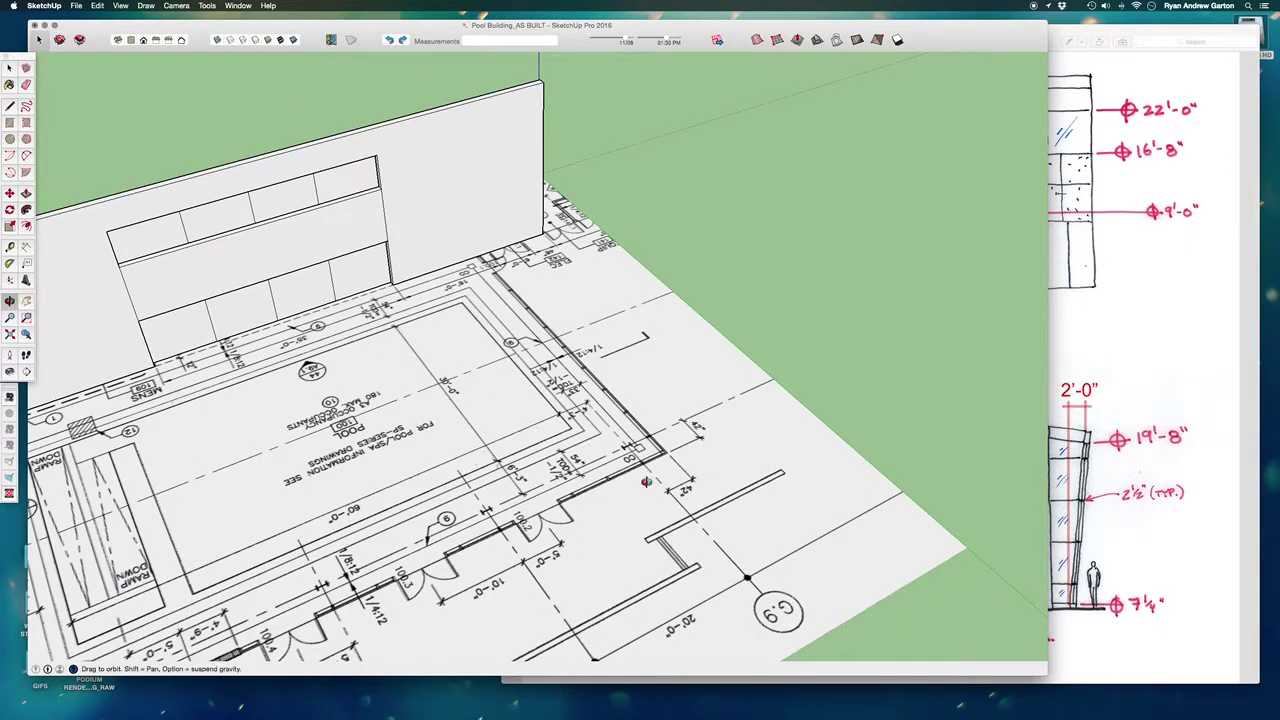
pyautogui.moveTo(646, 482); pyautogui.dragTo(688, 375)
pyautogui.press('o')
pyautogui.press('h')
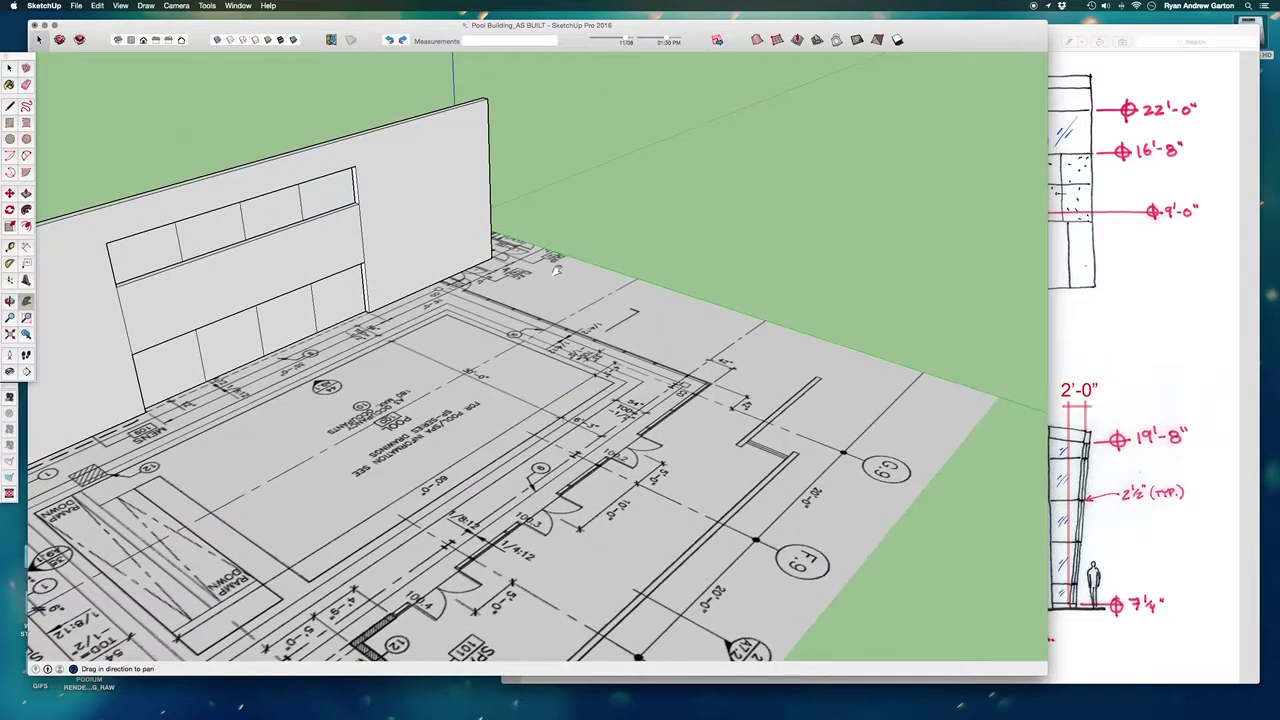
pyautogui.press('o')
pyautogui.moveTo(588, 283); pyautogui.dragTo(608, 415)
# Step: Place a guide about 21' in from the plan's far edge, along the pool-side face of the glazed end wall
pyautogui.press('t')
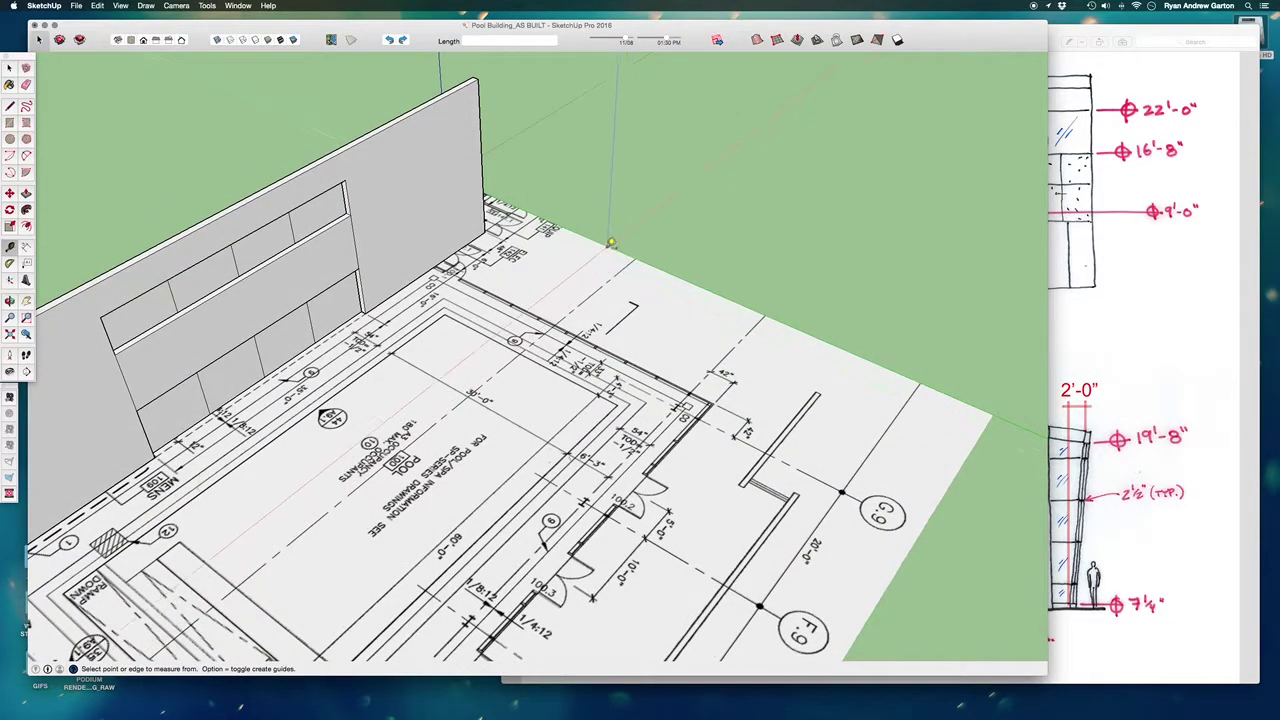
pyautogui.click(611, 243)
pyautogui.scroll(6, 515, 312)
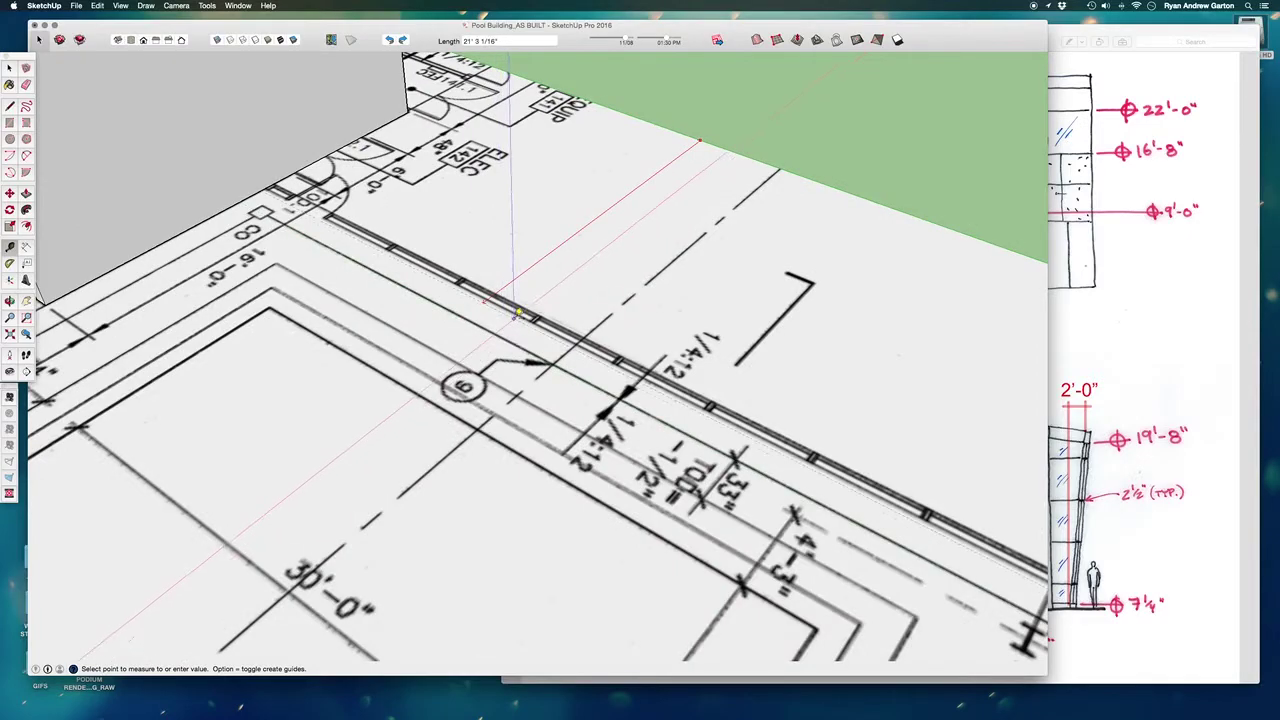
pyautogui.click(518, 314)
pyautogui.scroll(-3, 430, 194)
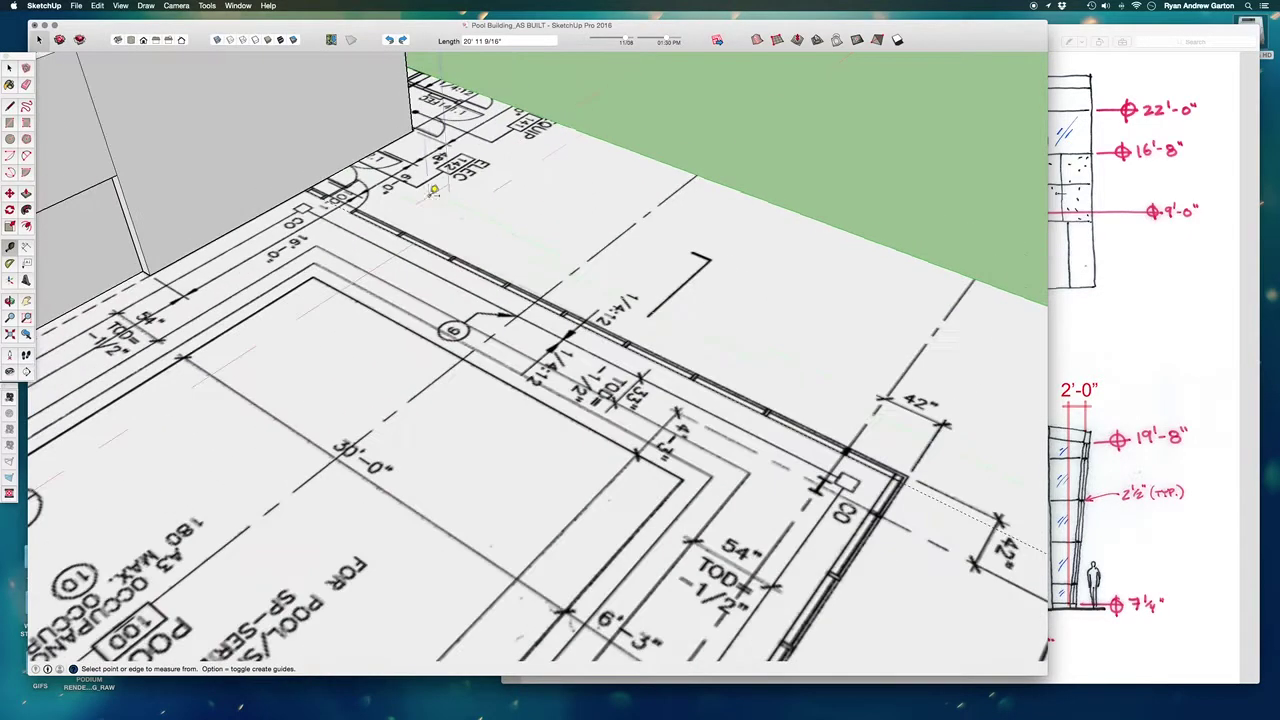
# Step: Place a parallel guide 48' from the base of the long wall, along the opposite glazed side wall
pyautogui.moveTo(430, 194); pyautogui.dragTo(318, 366, button='middle')
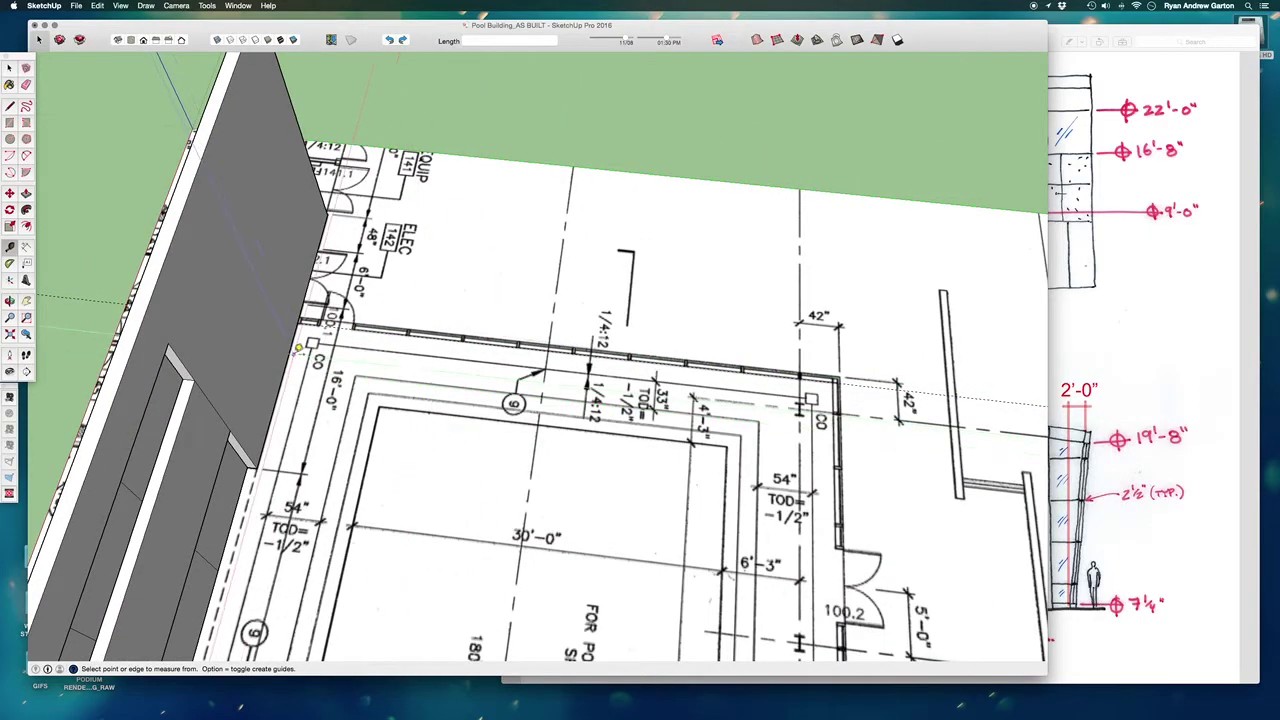
pyautogui.click(289, 355)
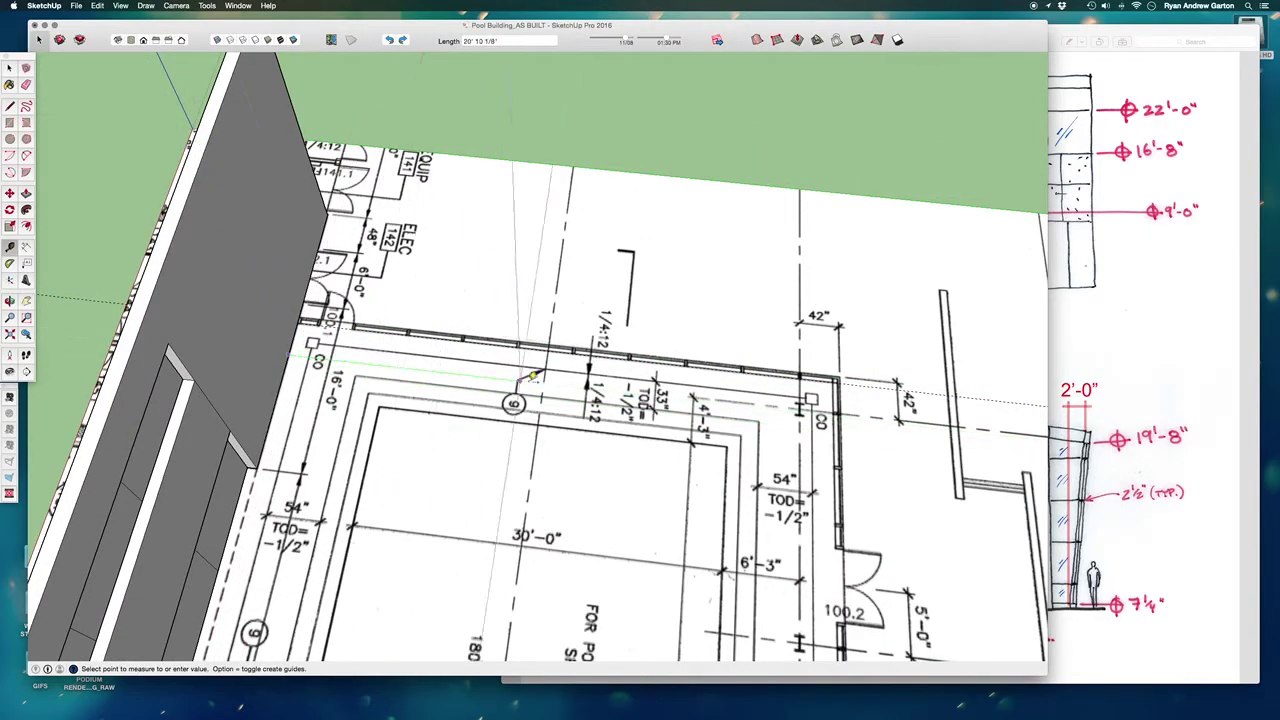
pyautogui.scroll(1, 830, 422)
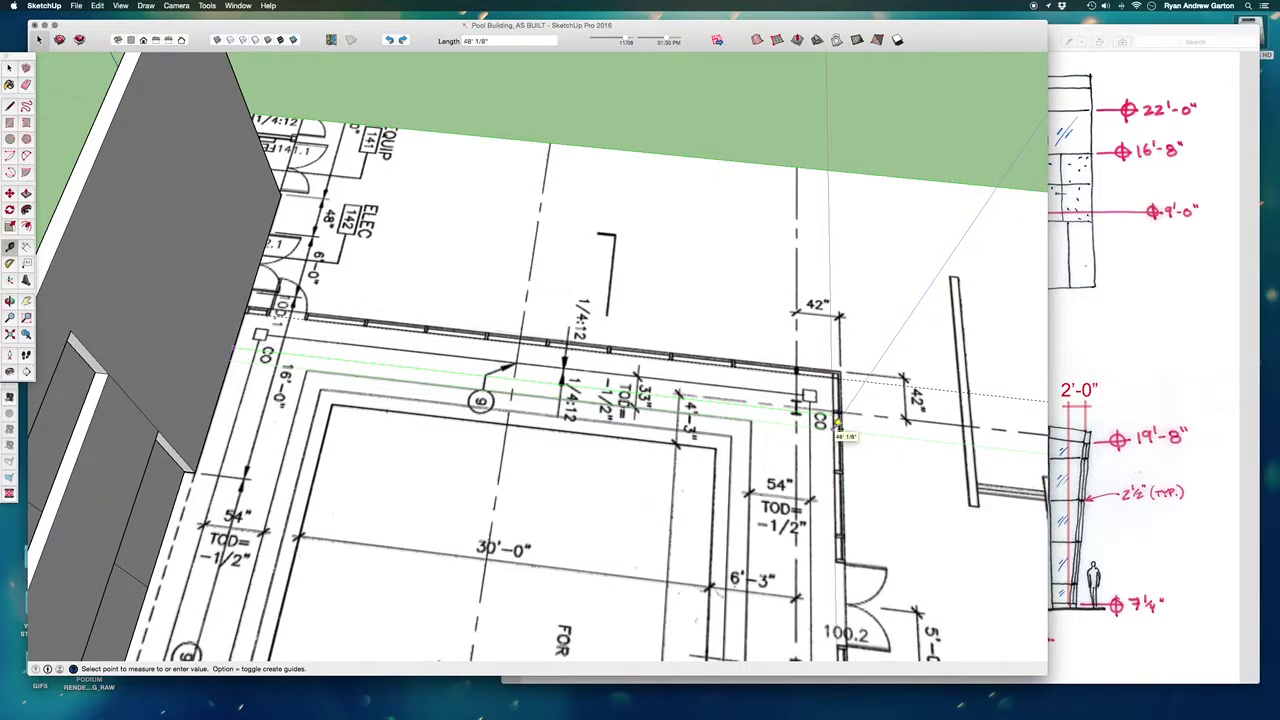
pyautogui.write("48'")
pyautogui.press('Return')
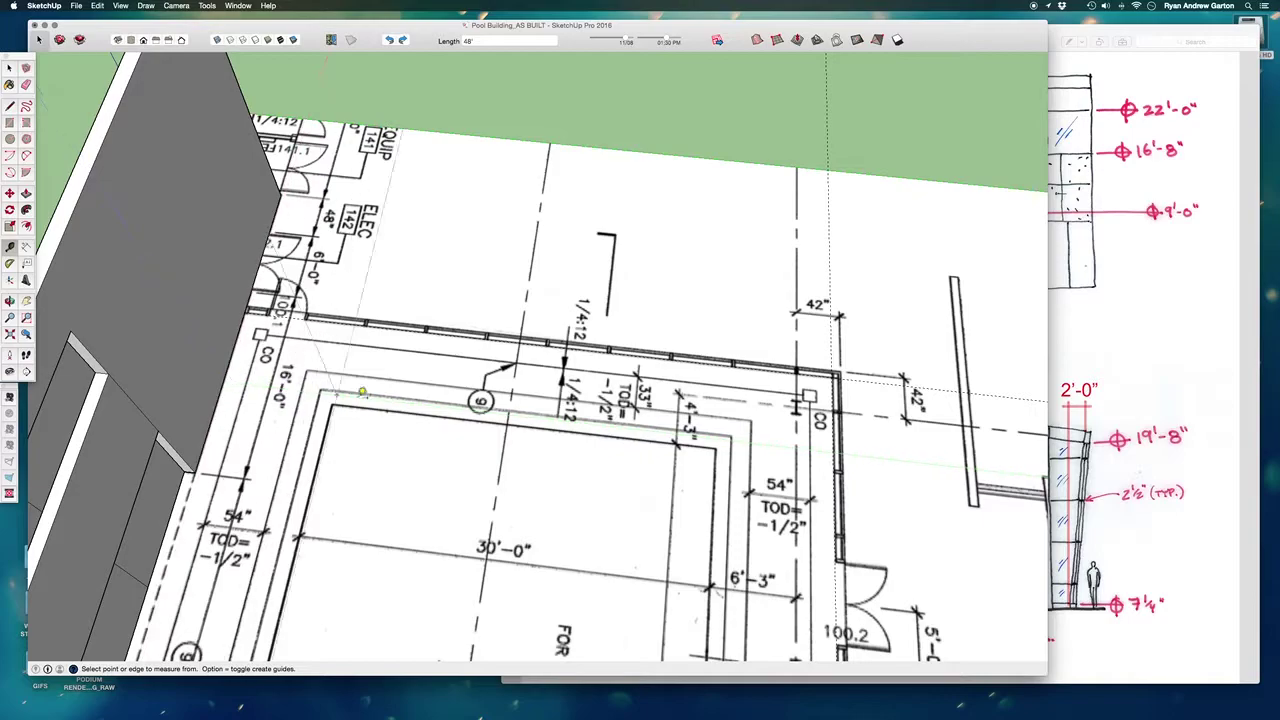
# Step: Offset another guide 8" from the end-wall guide, toward the outer face of the glazed end wall
pyautogui.scroll(3, 510, 330)
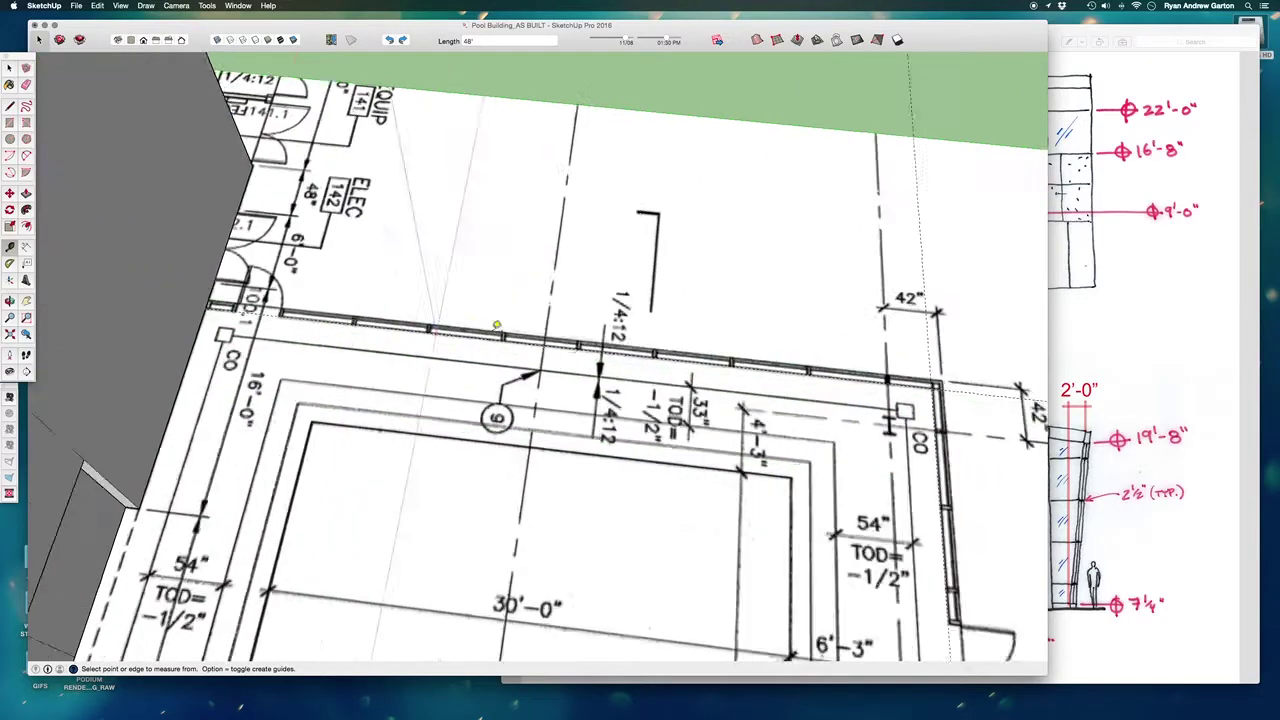
pyautogui.click(519, 333)
pyautogui.scroll(6, 522, 330)
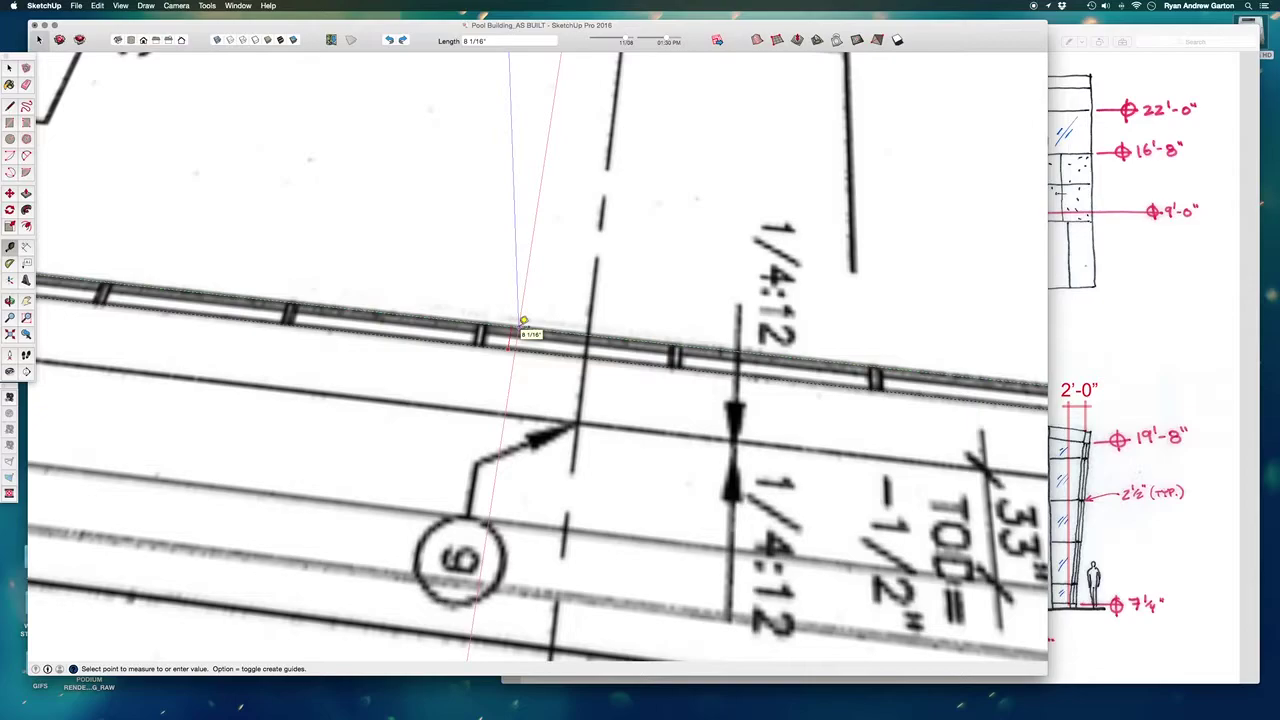
pyautogui.write('8')
pyautogui.press('Return')
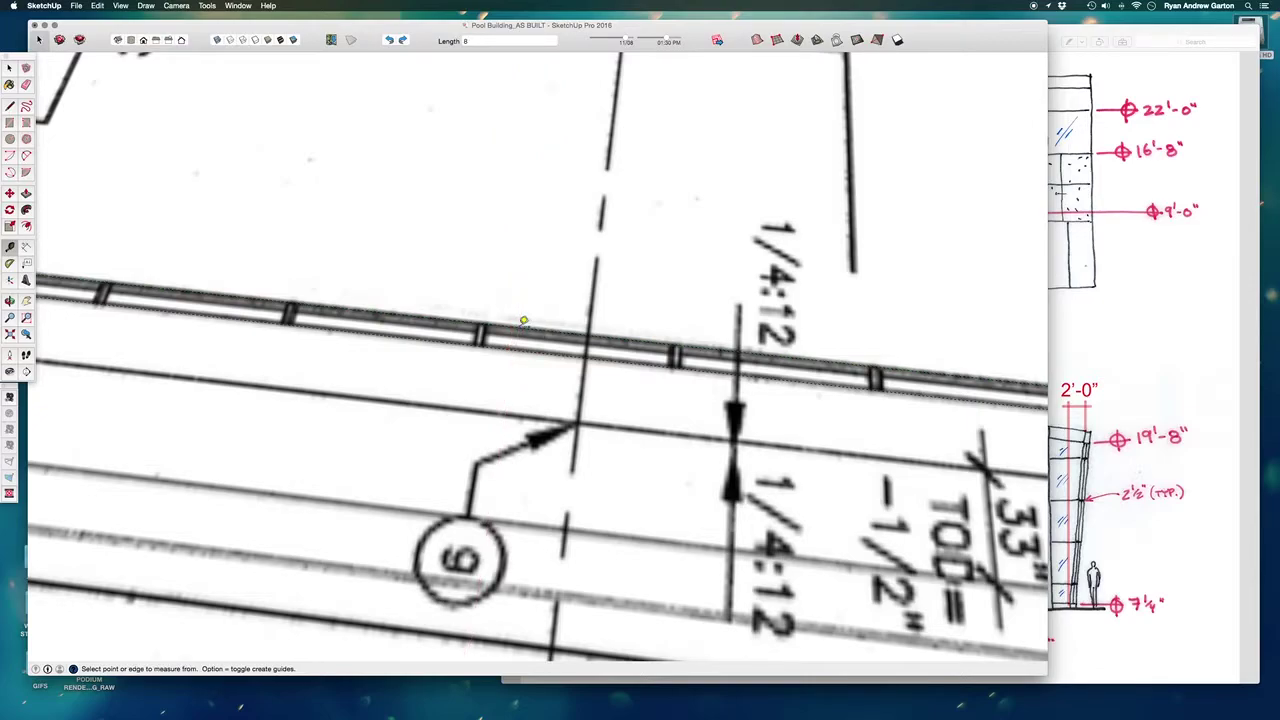
# Step: Place a vertical guide on the long wall's face about 12' 1" in from its far end, in line with the end wall
pyautogui.scroll(-6, 523, 320)
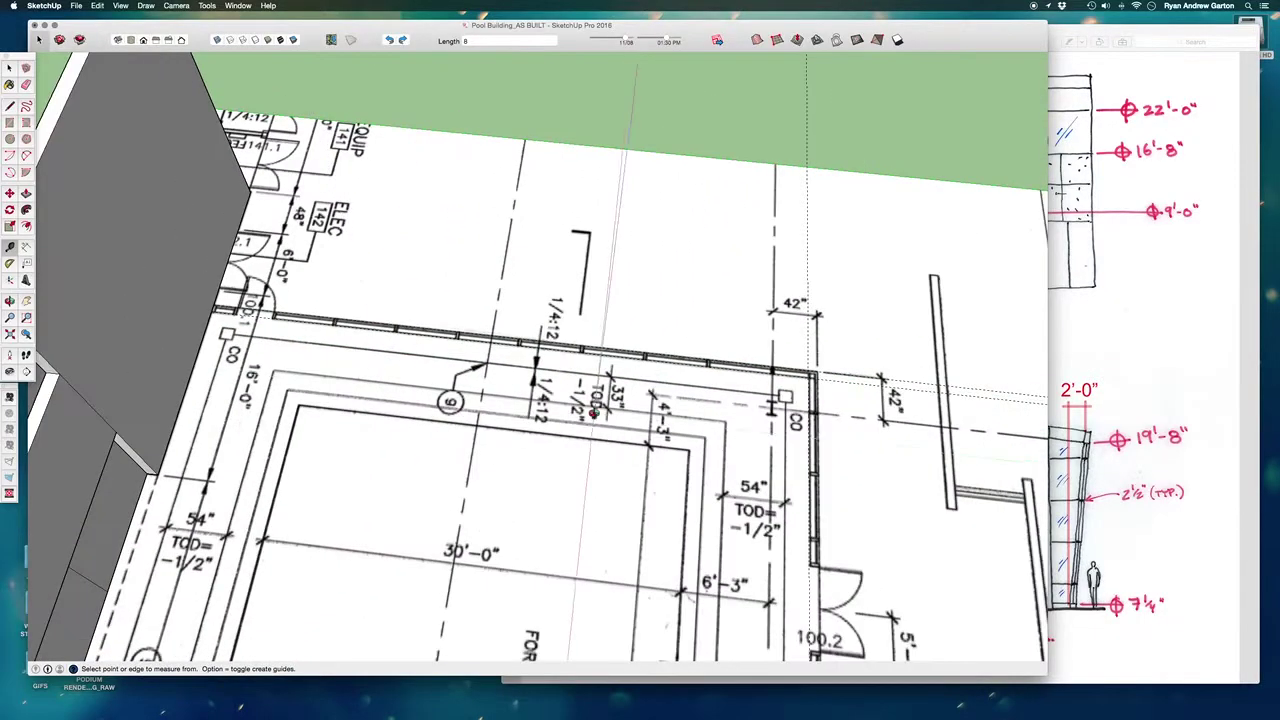
pyautogui.moveTo(593, 412); pyautogui.dragTo(414, 284, button='middle')
pyautogui.scroll(-3, 414, 284)
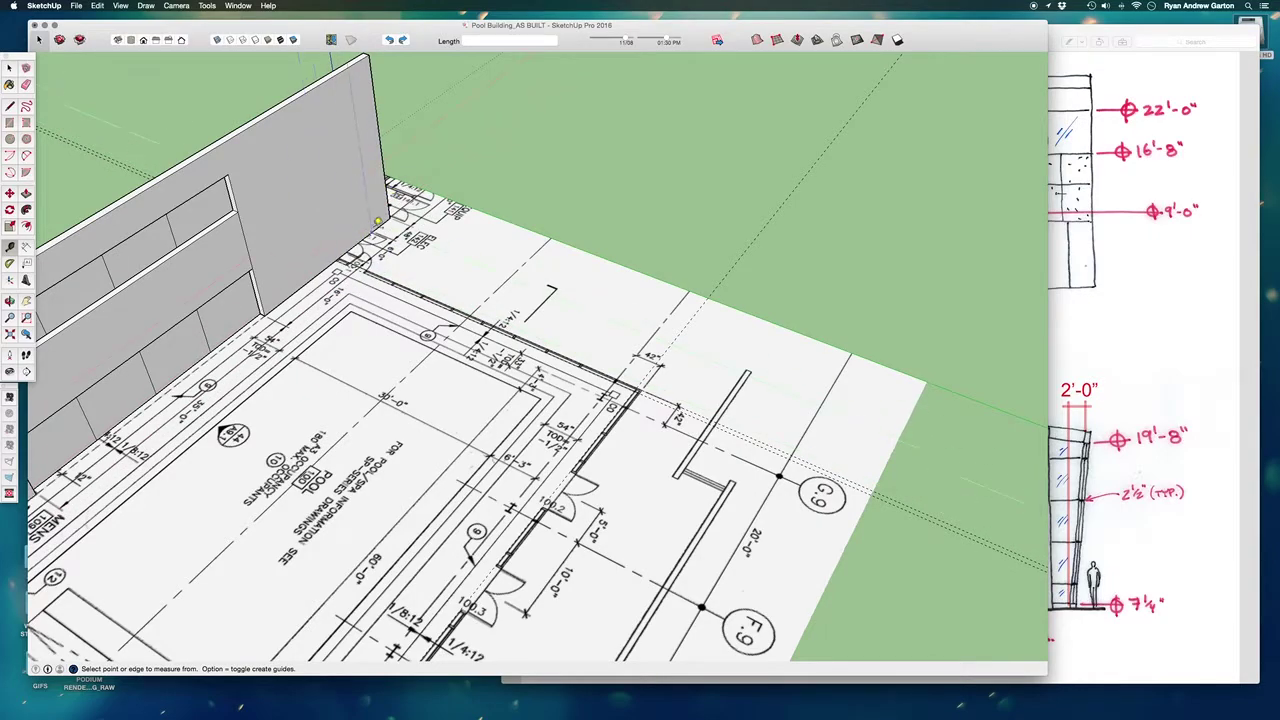
pyautogui.click(388, 177)
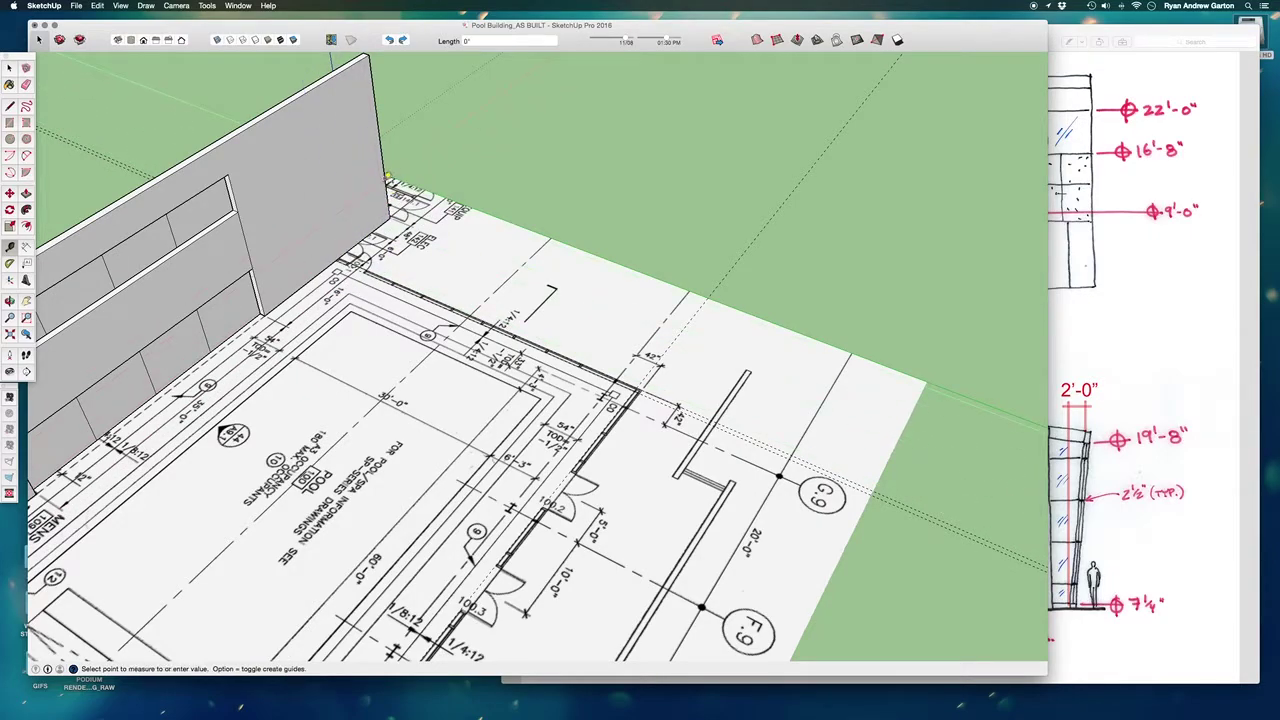
pyautogui.scroll(6, 388, 177)
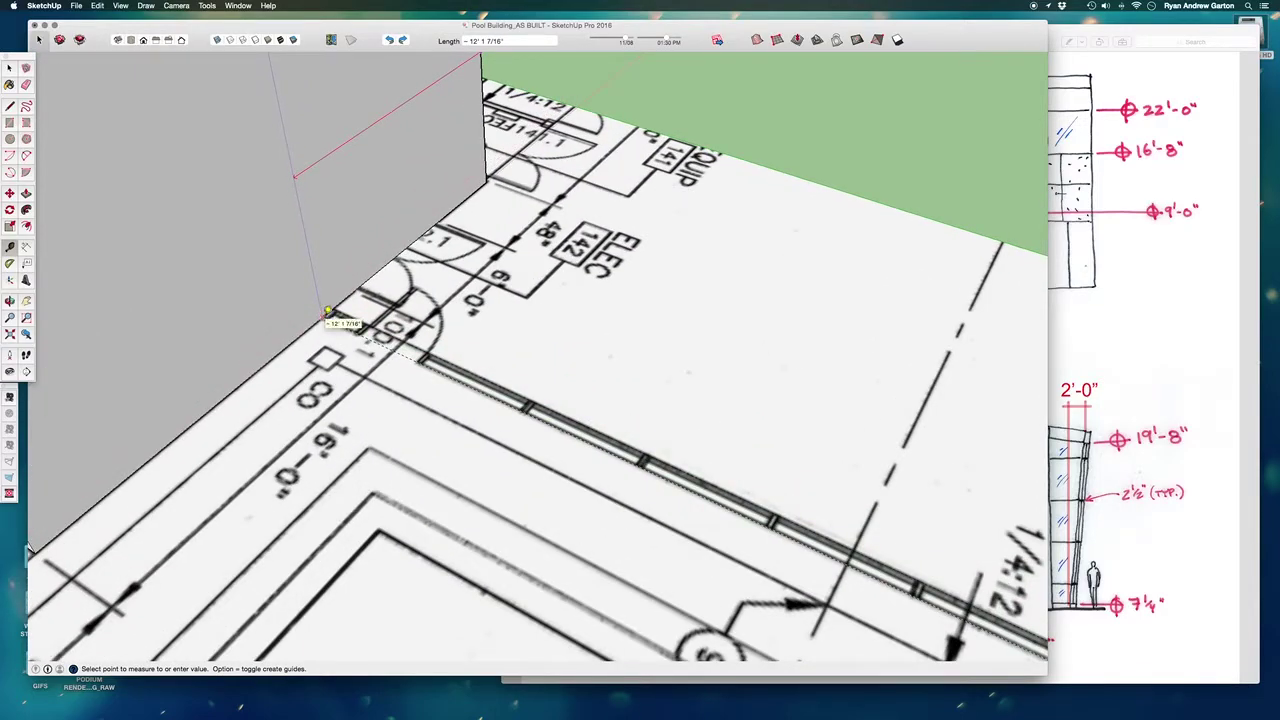
pyautogui.click(327, 315)
# Step: Place a parallel vertical guide at the opposite corner of the end wall, where the floor-plan guides intersect
pyautogui.scroll(-3, 340, 270)
pyautogui.scroll(-3, 341, 270)
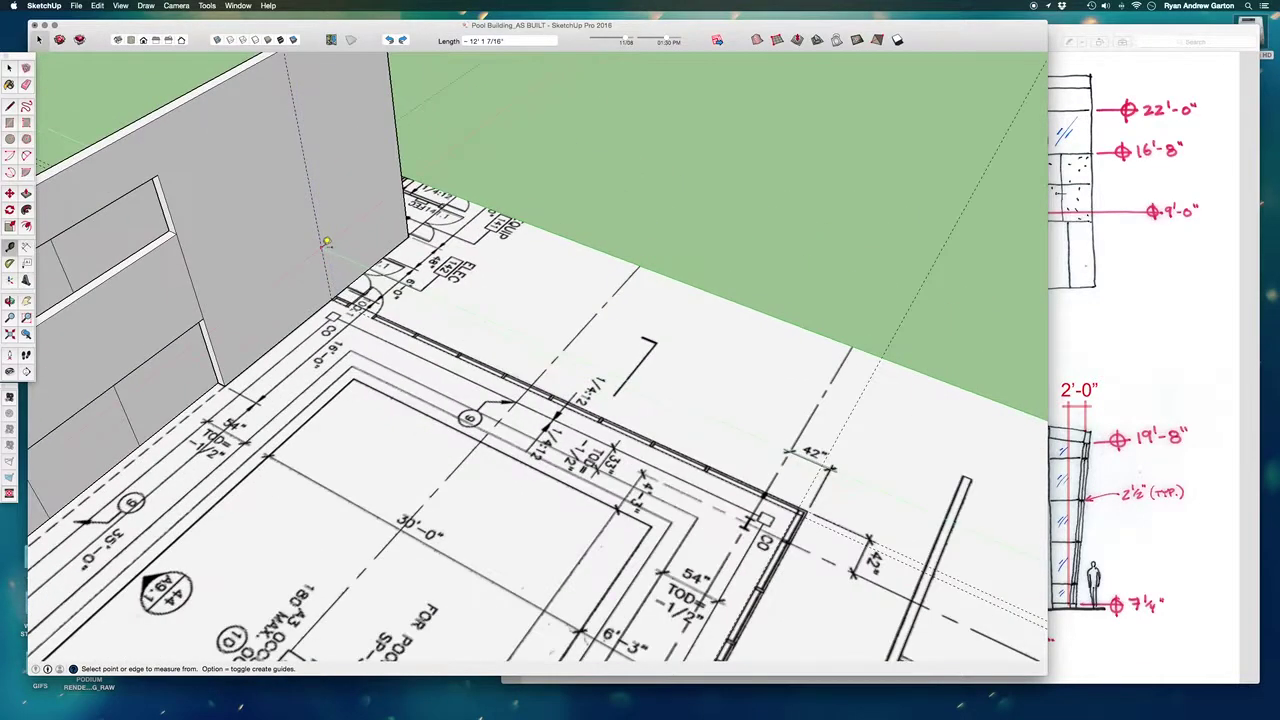
pyautogui.click(321, 248)
pyautogui.scroll(2, 718, 498)
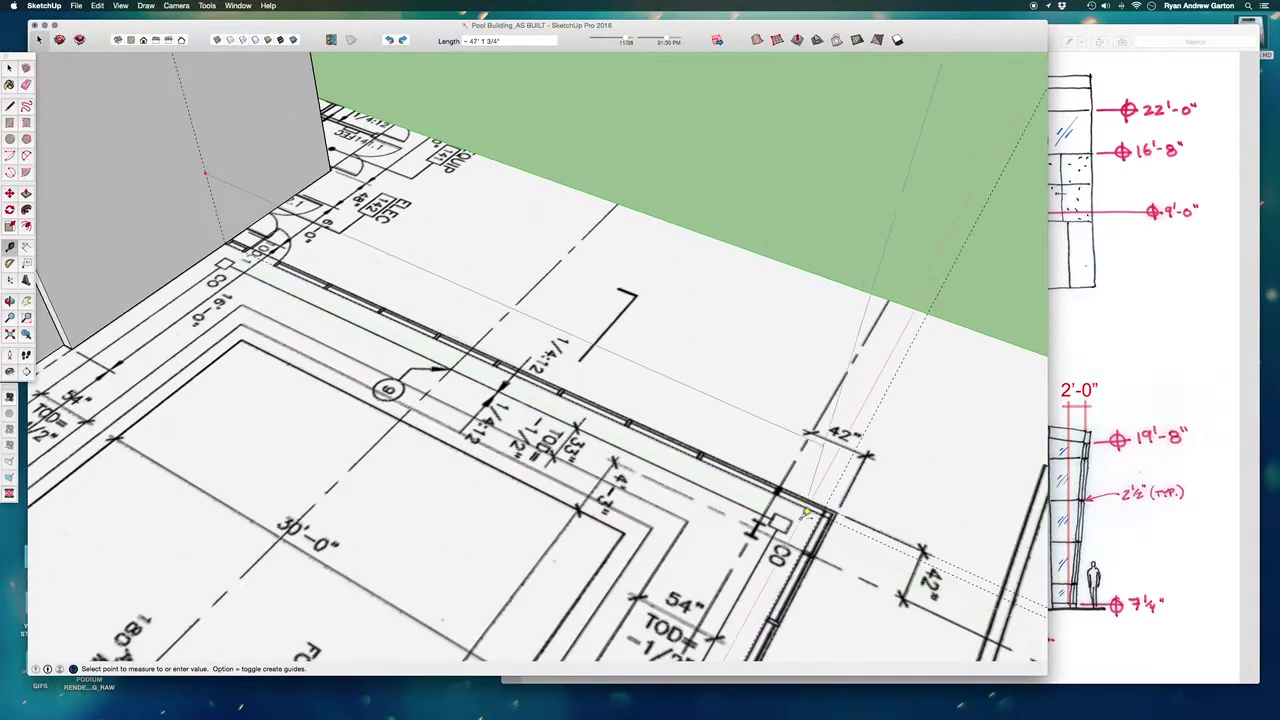
pyautogui.click(829, 511)
pyautogui.scroll(-2, 670, 498)
pyautogui.moveTo(688, 501); pyautogui.dragTo(646, 455, button='middle')
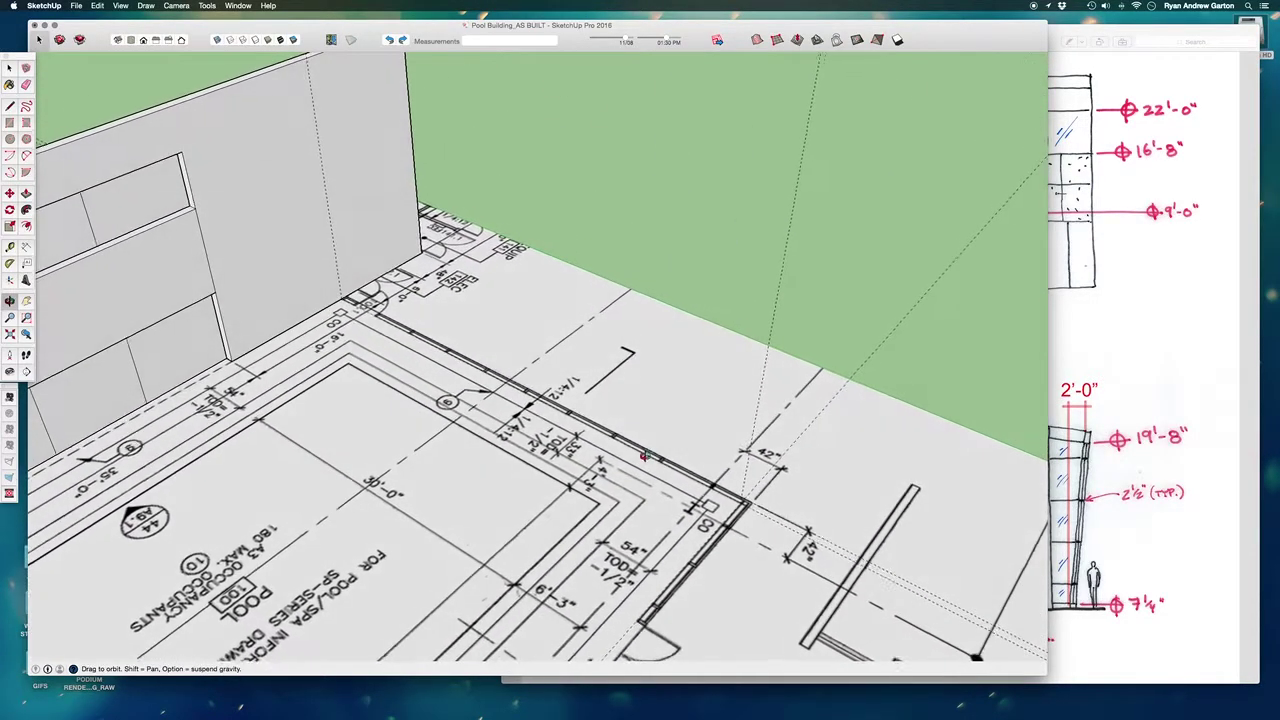
pyautogui.scroll(-2, 635, 454)
# Step: Draw a vertical 26' by 48' rectangle for the end wall, from the guide corner to the long wall's upper edge
pyautogui.click(9, 125)
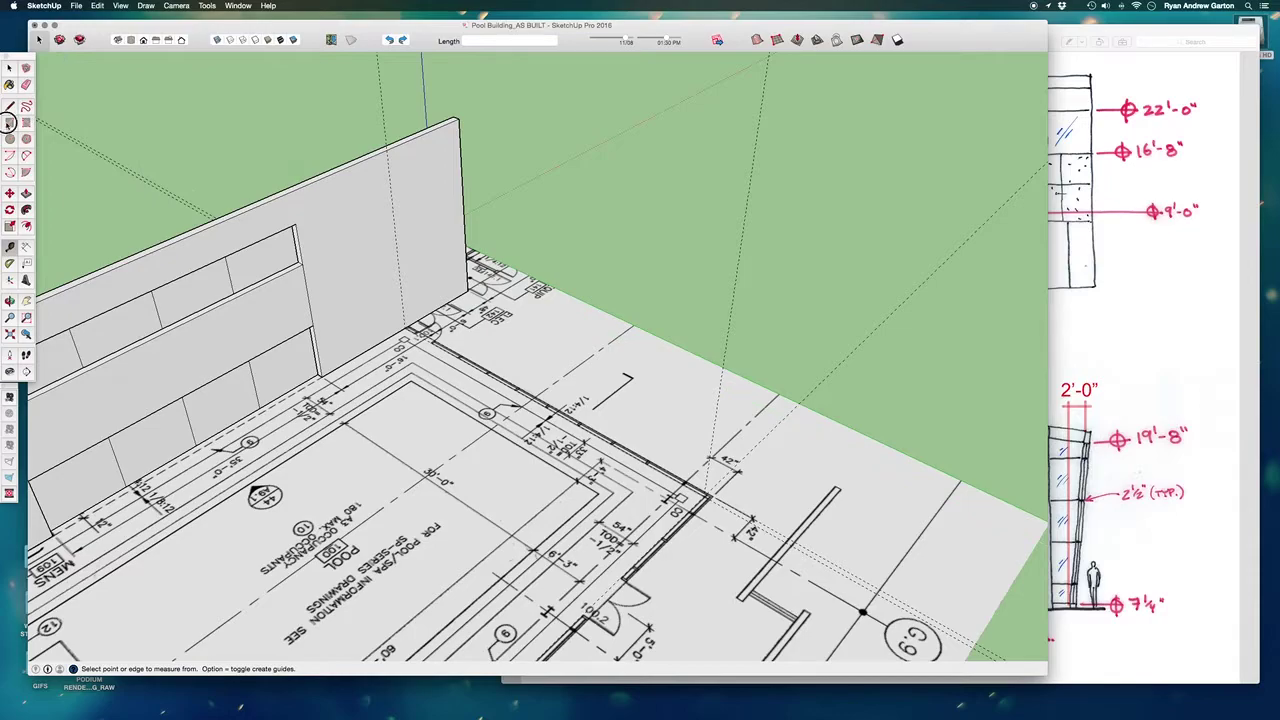
pyautogui.click(706, 494)
pyautogui.scroll(5, 395, 145)
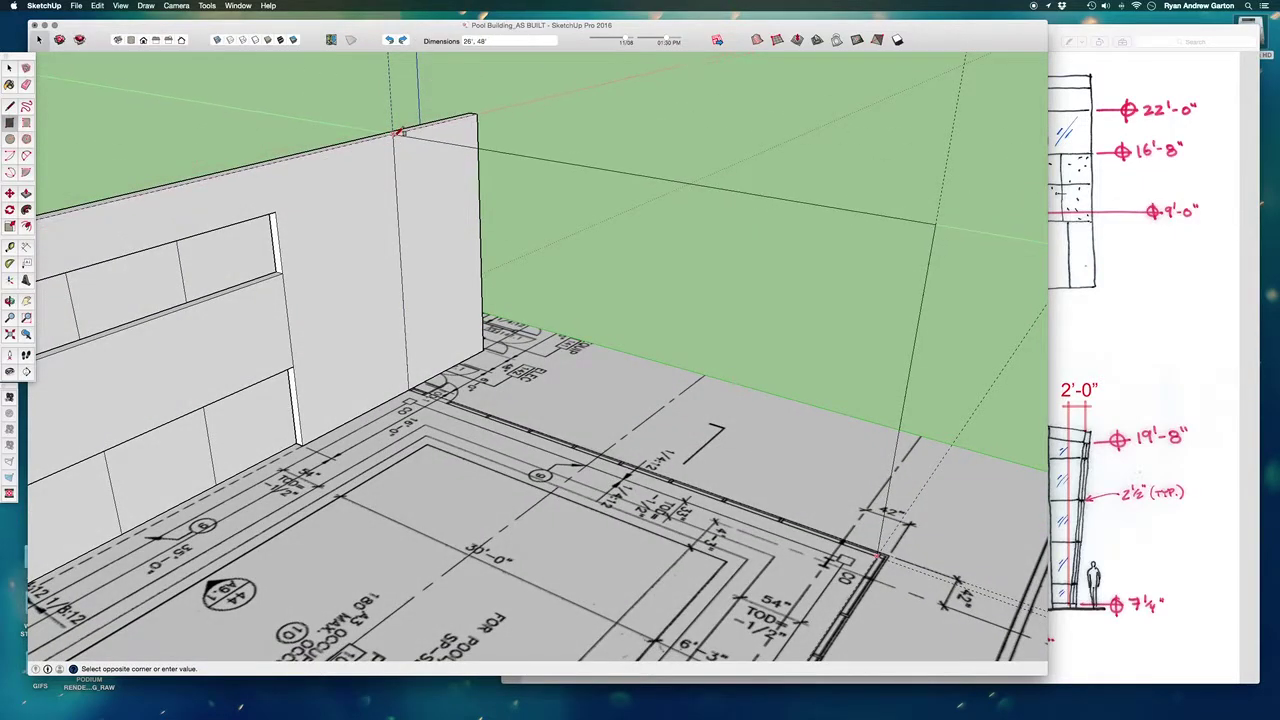
pyautogui.click(397, 137)
pyautogui.scroll(-3, 500, 265)
pyautogui.moveTo(500, 265); pyautogui.dragTo(587, 280, button='middle')
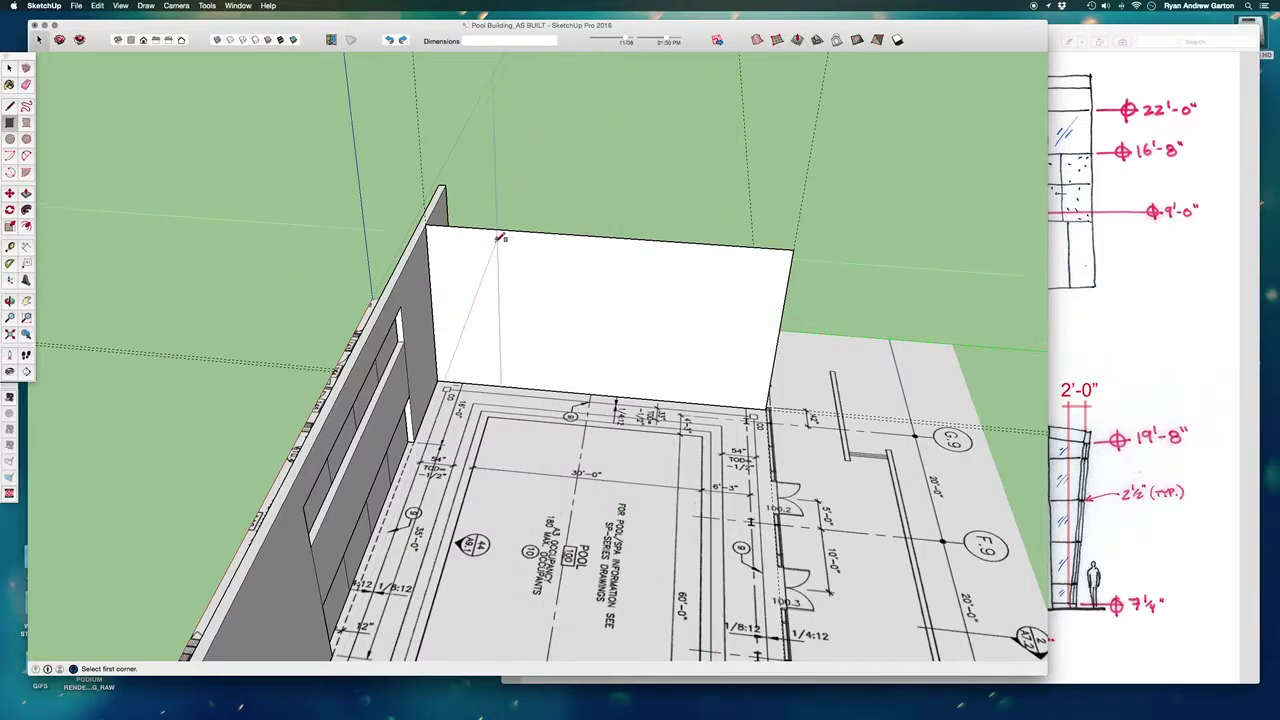
# Step: Check the Elevation D photo behind the model window and make the end wall face a group
pyautogui.click(9, 68)
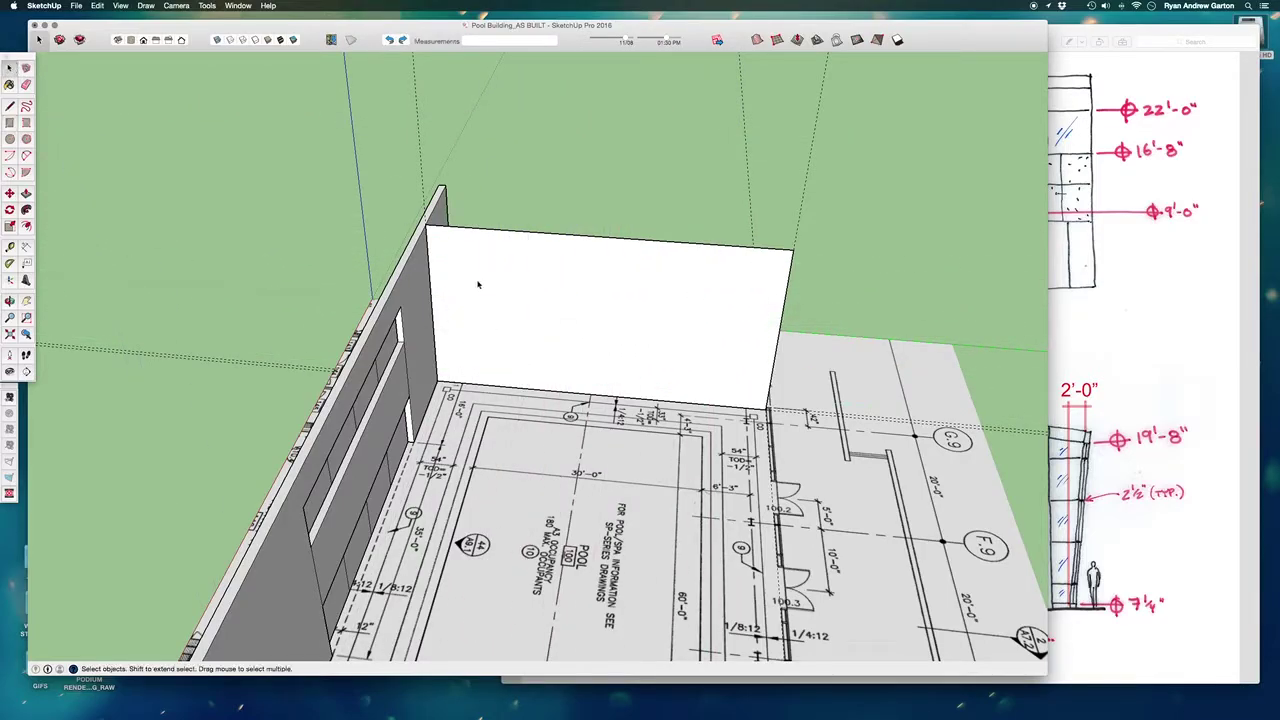
pyautogui.click(515, 290)
pyautogui.moveTo(768, 26)
pyautogui.mouseDown()
pyautogui.moveTo(866, 271)
pyautogui.moveTo(578, 368)
pyautogui.moveTo(634, 411)
pyautogui.mouseUp()
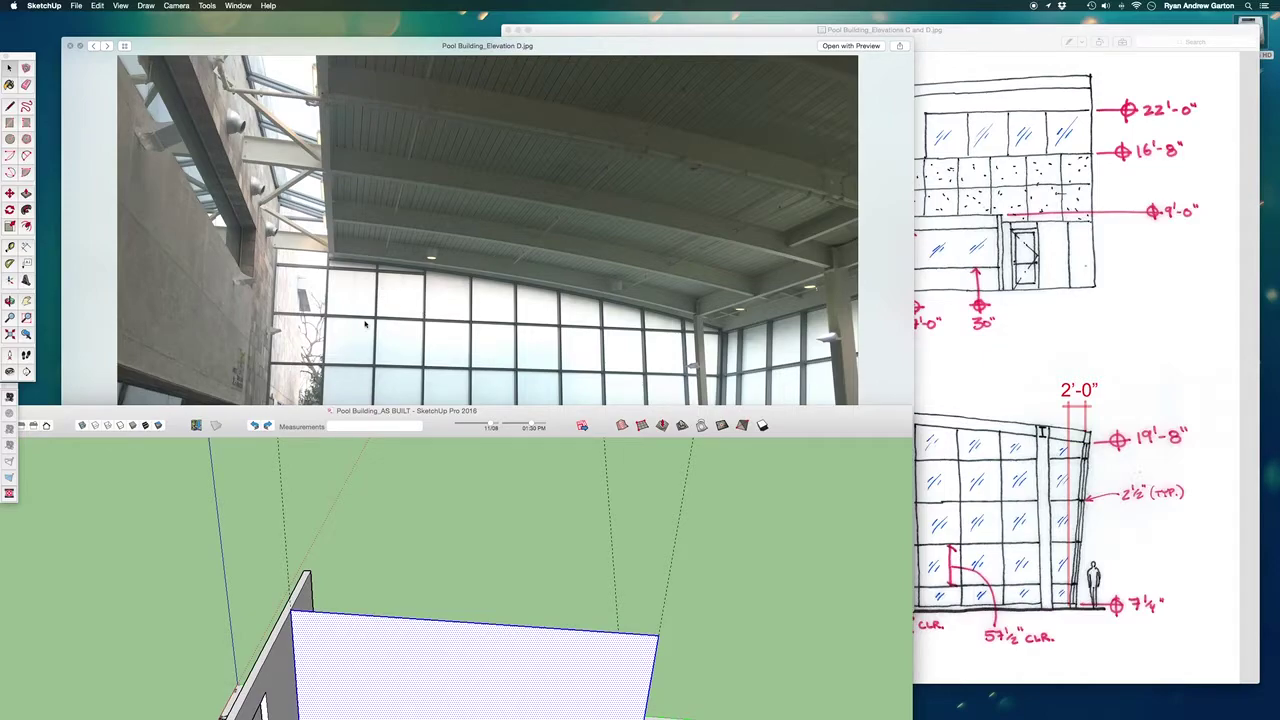
pyautogui.moveTo(797, 428); pyautogui.dragTo(797, 71)
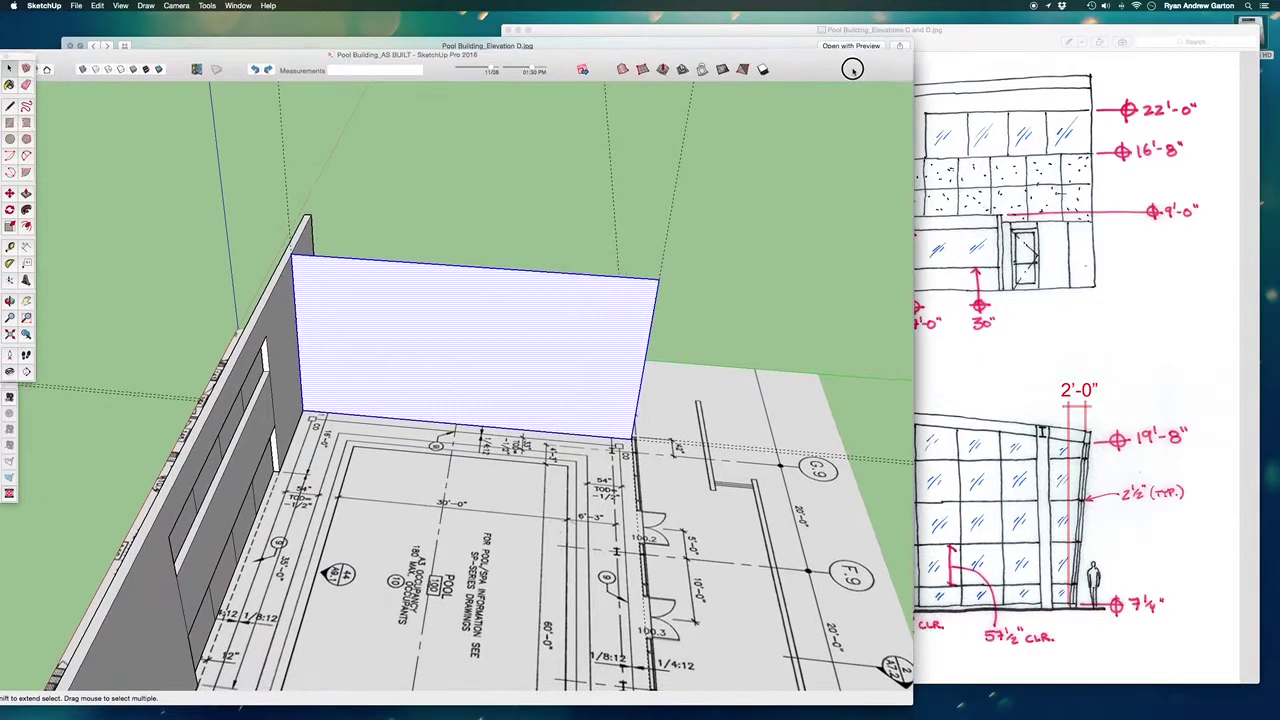
pyautogui.press('g')
# Step: Offset a vertical guide 2' outward from the end wall's free vertical edge
pyautogui.moveTo(648, 295); pyautogui.dragTo(722, 332, button='middle')
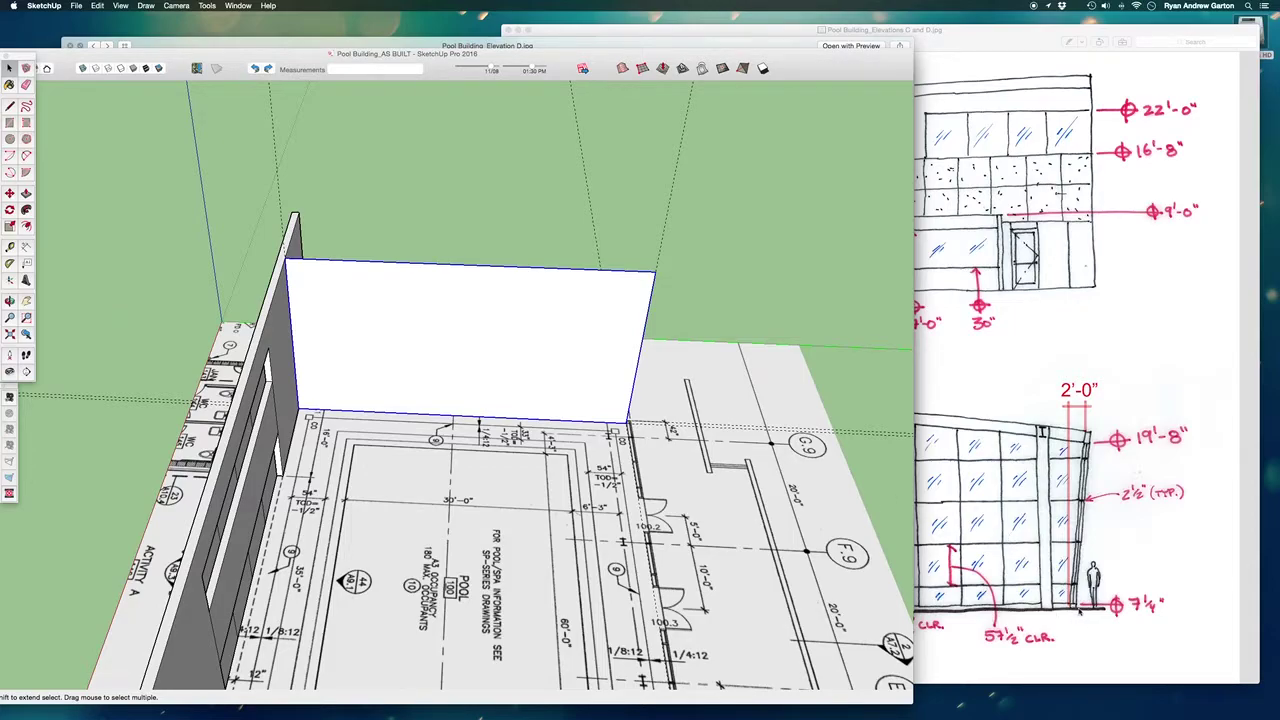
pyautogui.scroll(5, 650, 428)
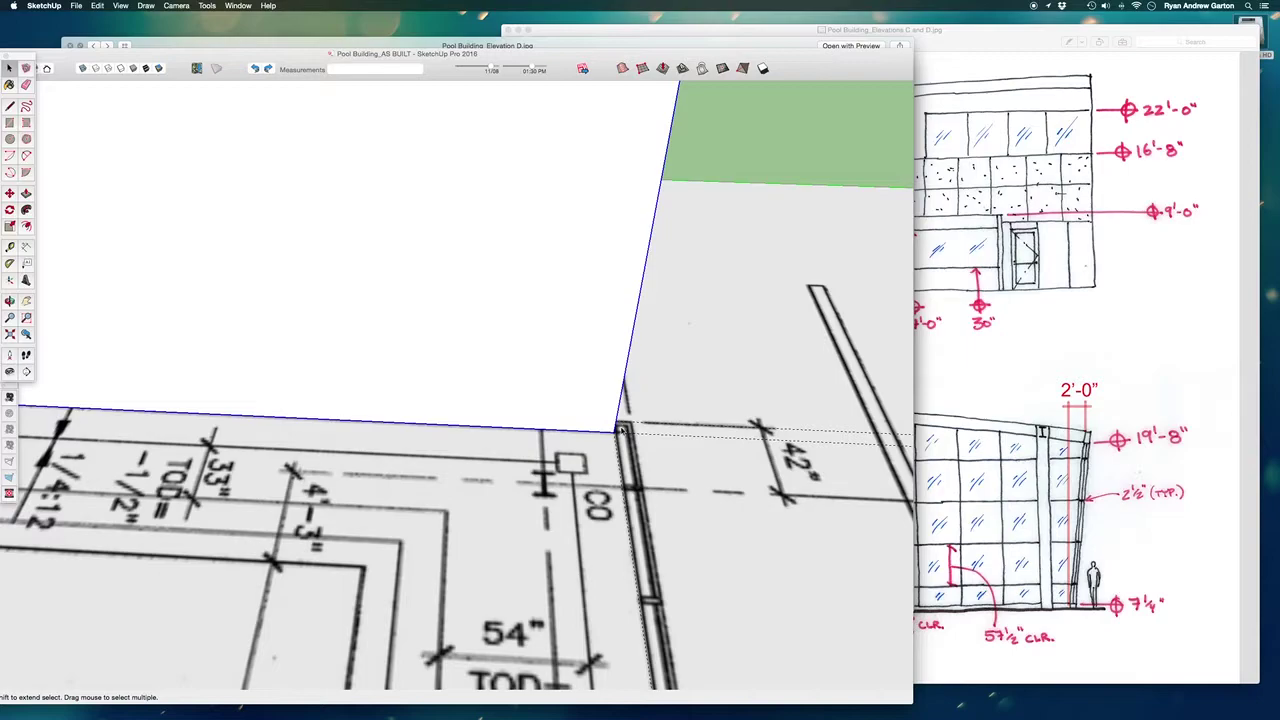
pyautogui.scroll(-5, 614, 430)
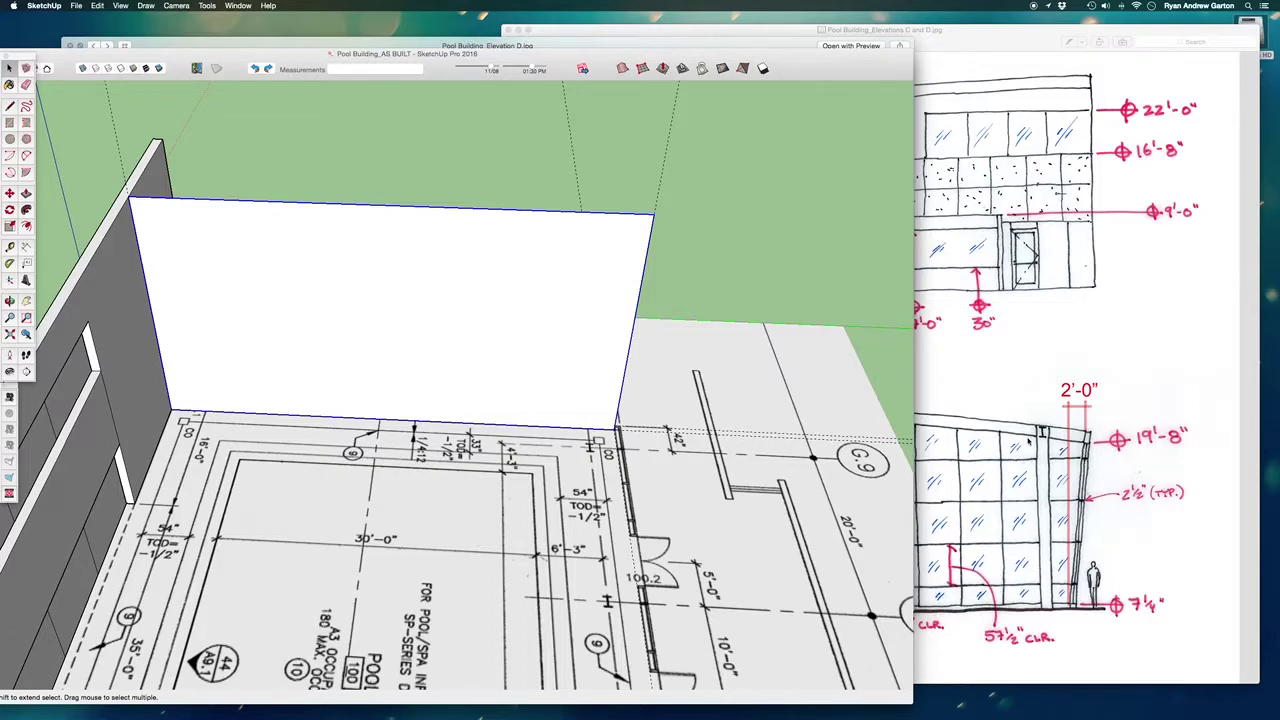
pyautogui.moveTo(811, 404)
pyautogui.mouseDown(button='middle')
pyautogui.moveTo(594, 329)
pyautogui.moveTo(591, 296)
pyautogui.mouseUp(button='middle')
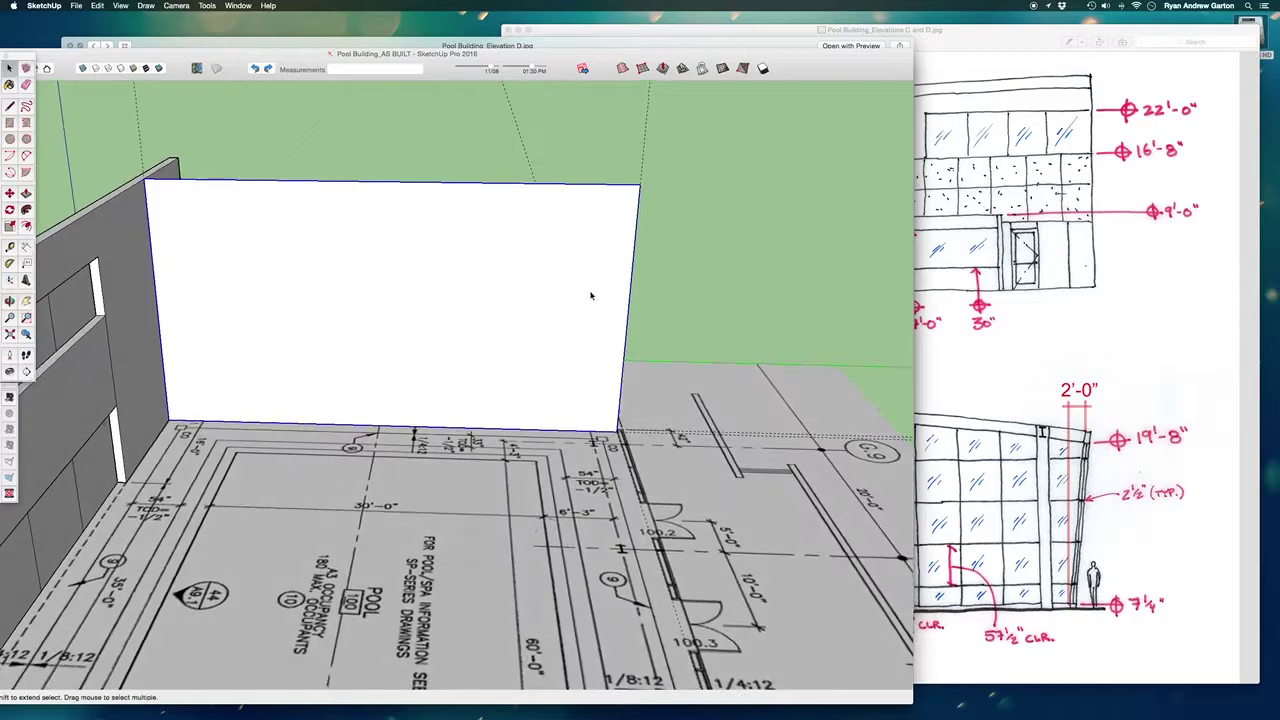
pyautogui.click(9, 246)
pyautogui.click(644, 207)
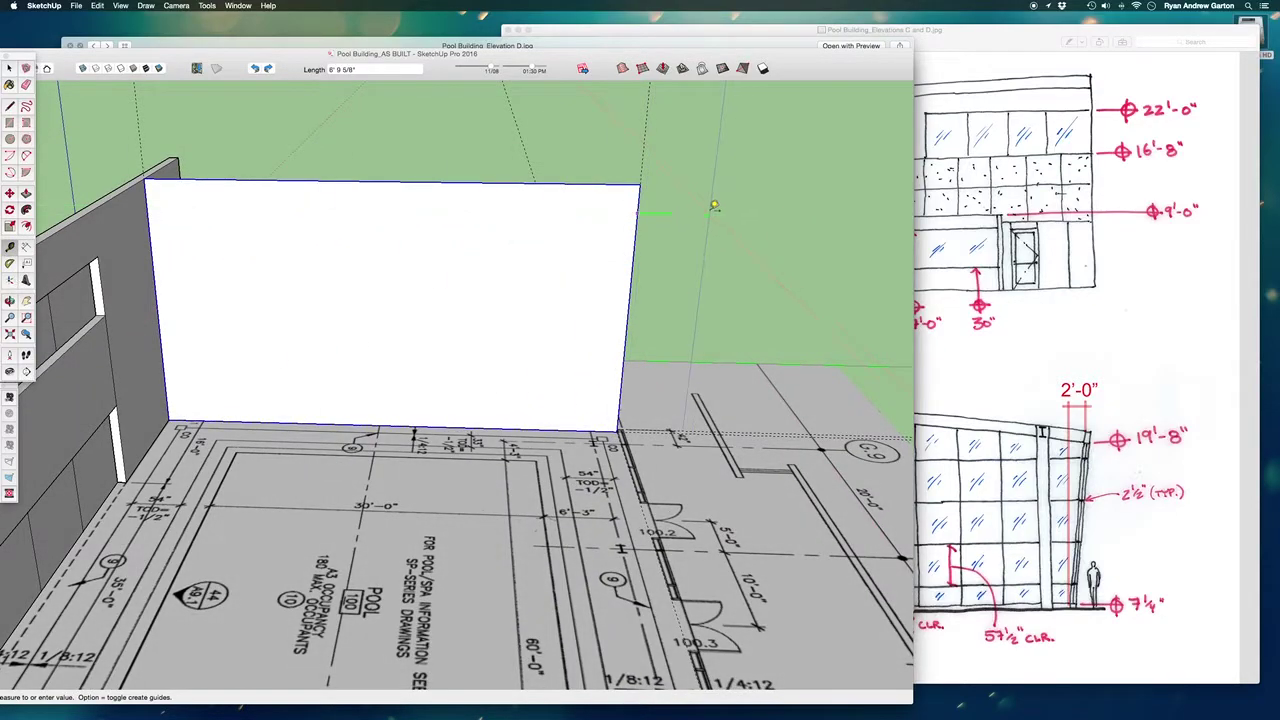
pyautogui.write('2')
pyautogui.press('Return')
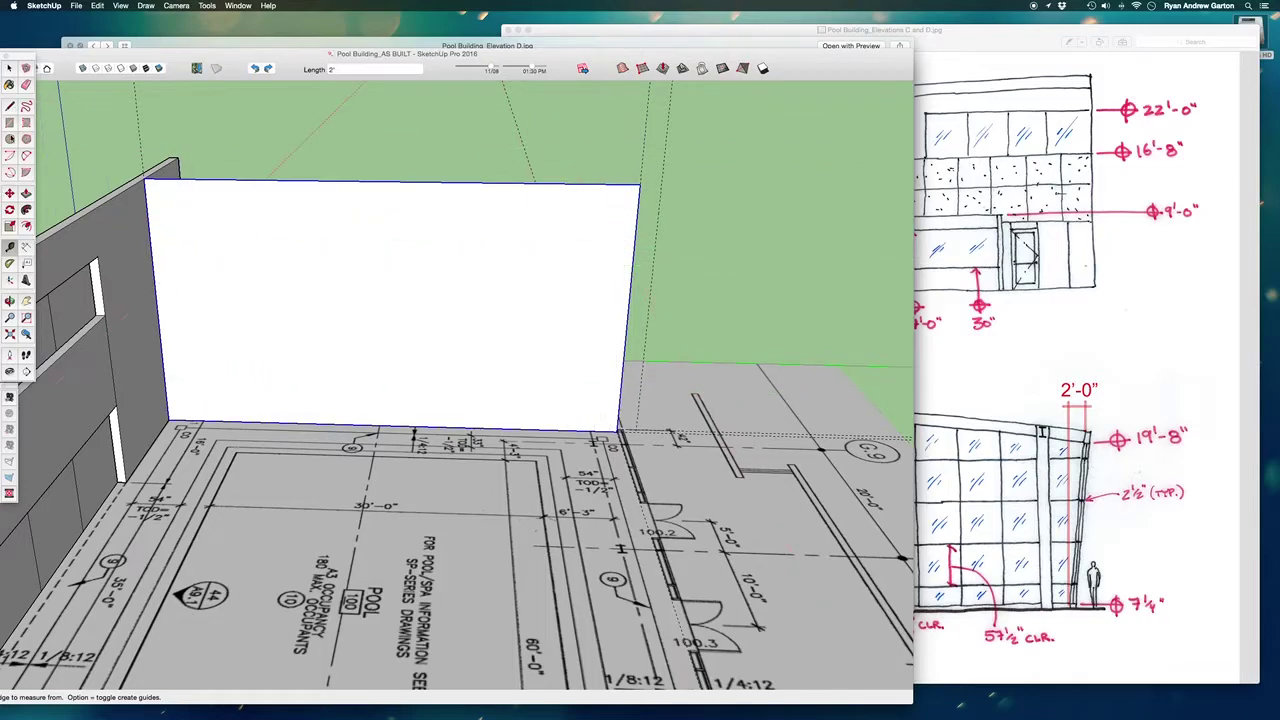
# Step: Edit the end wall group and move its free vertical edge 2' outward to the new guide
pyautogui.click(9, 67)
pyautogui.click(402, 234)
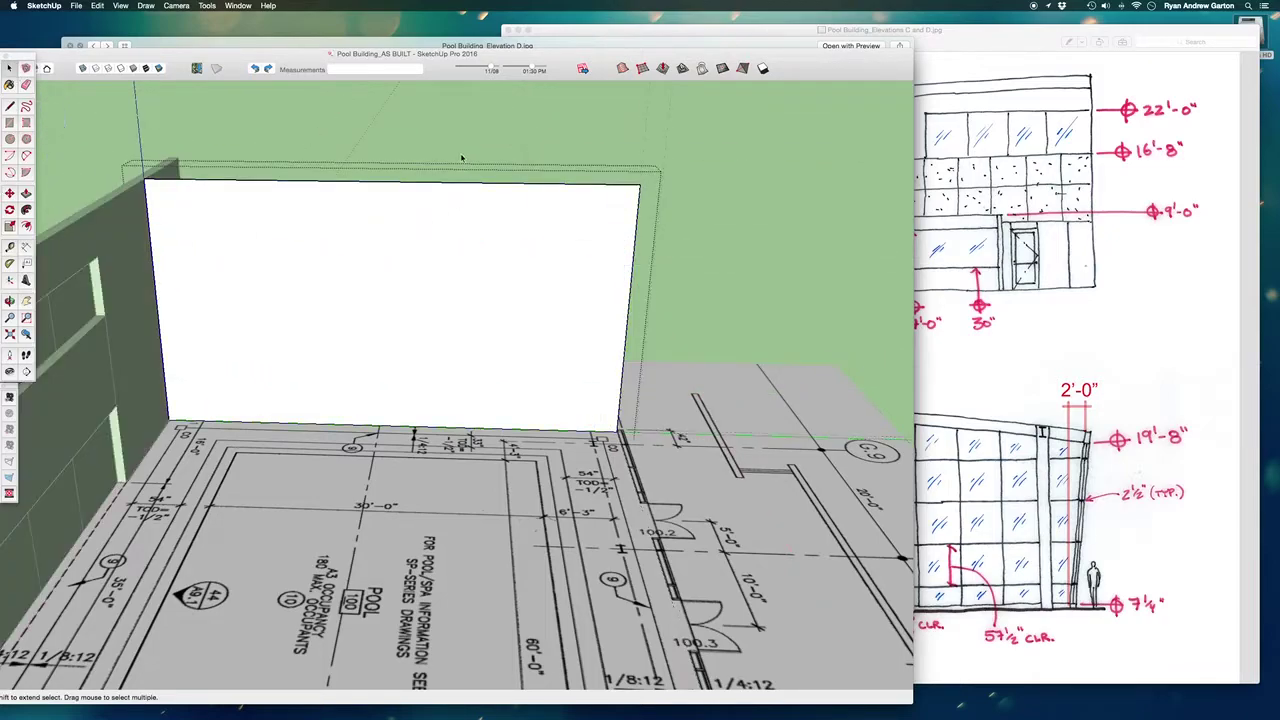
pyautogui.moveTo(459, 146); pyautogui.dragTo(671, 464)
pyautogui.press('m')
pyautogui.click(619, 428)
pyautogui.write('2')
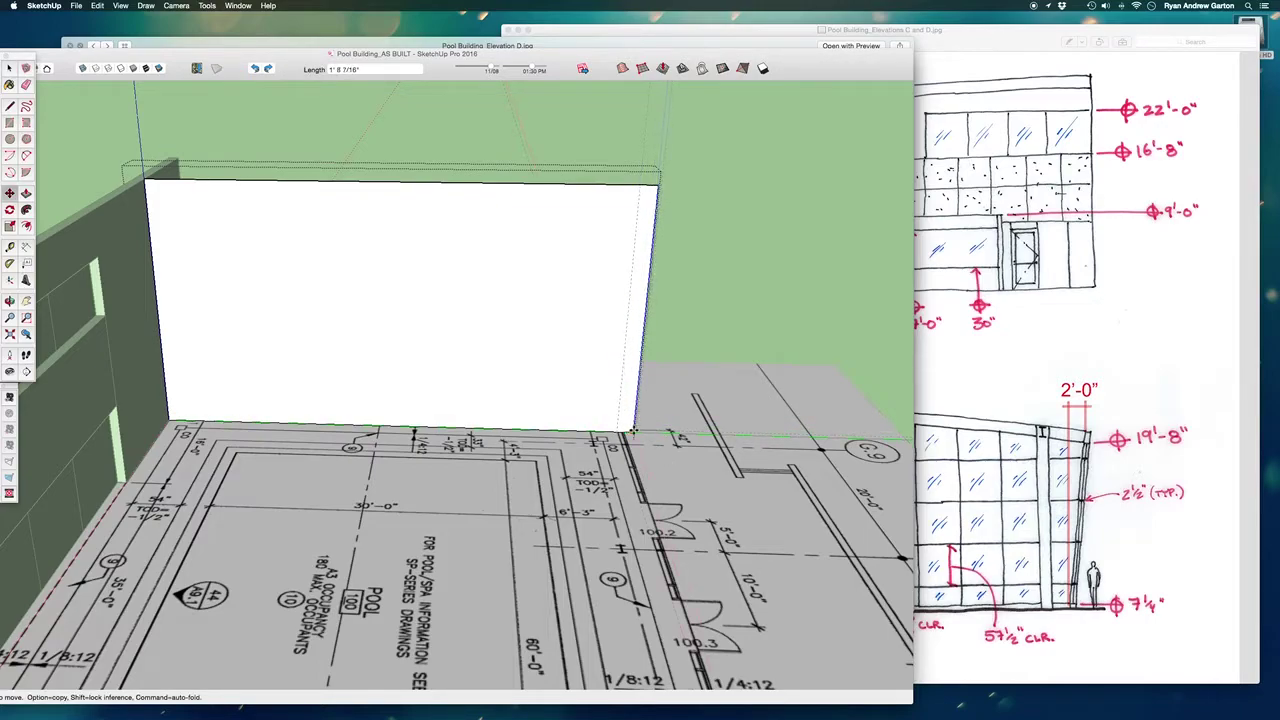
pyautogui.press('Return')
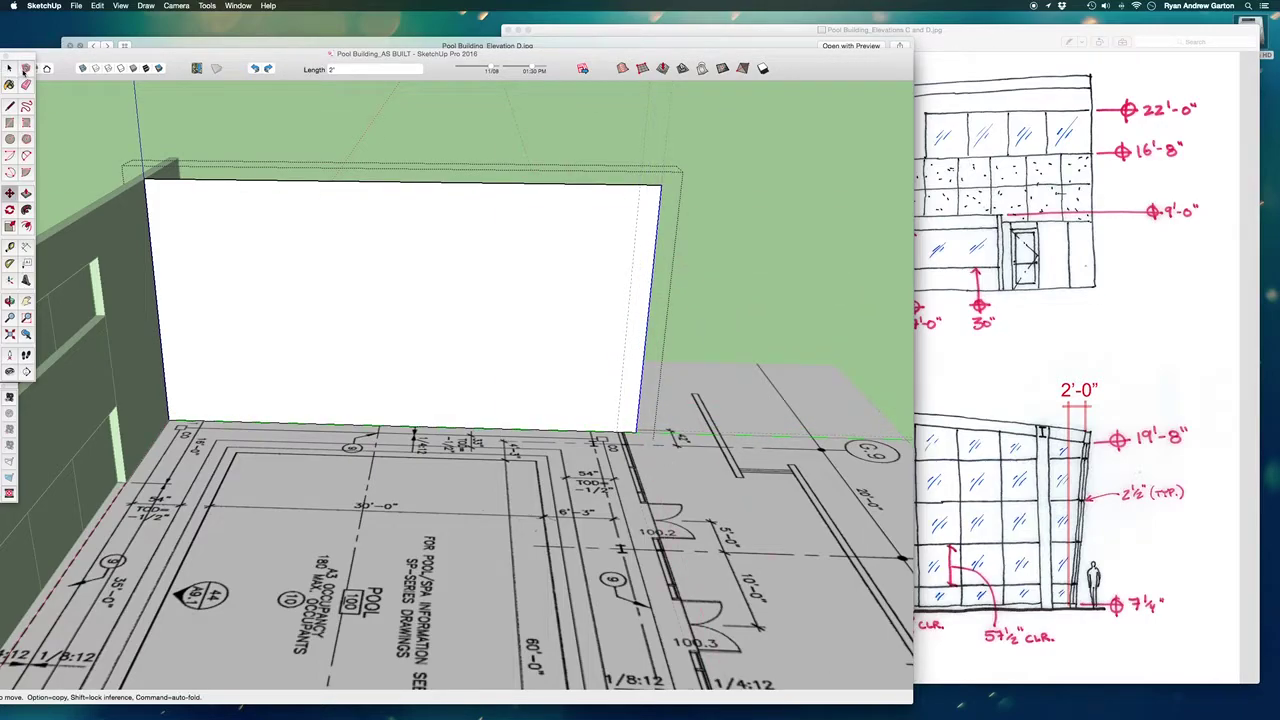
pyautogui.click(9, 68)
pyautogui.click(517, 137)
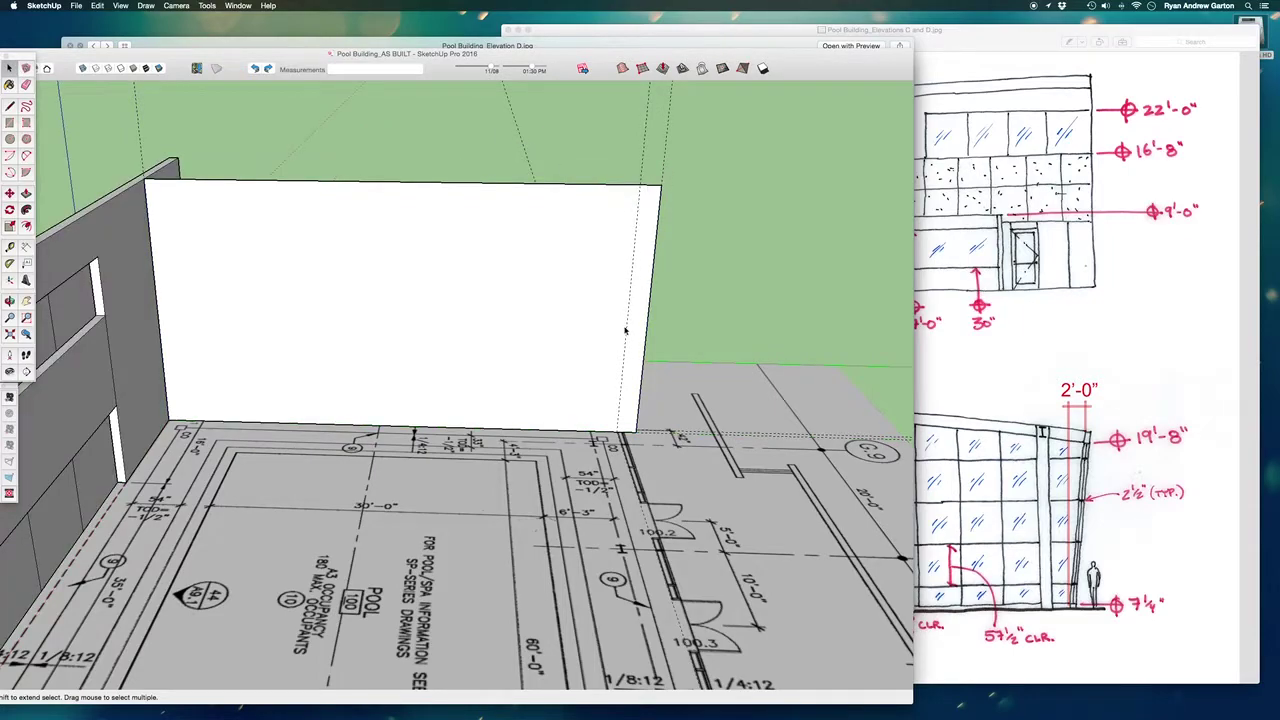
# Step: Consult the Elevation D sketch and place a horizontal guide 19'8" above the end wall's base
pyautogui.click(1120, 428)
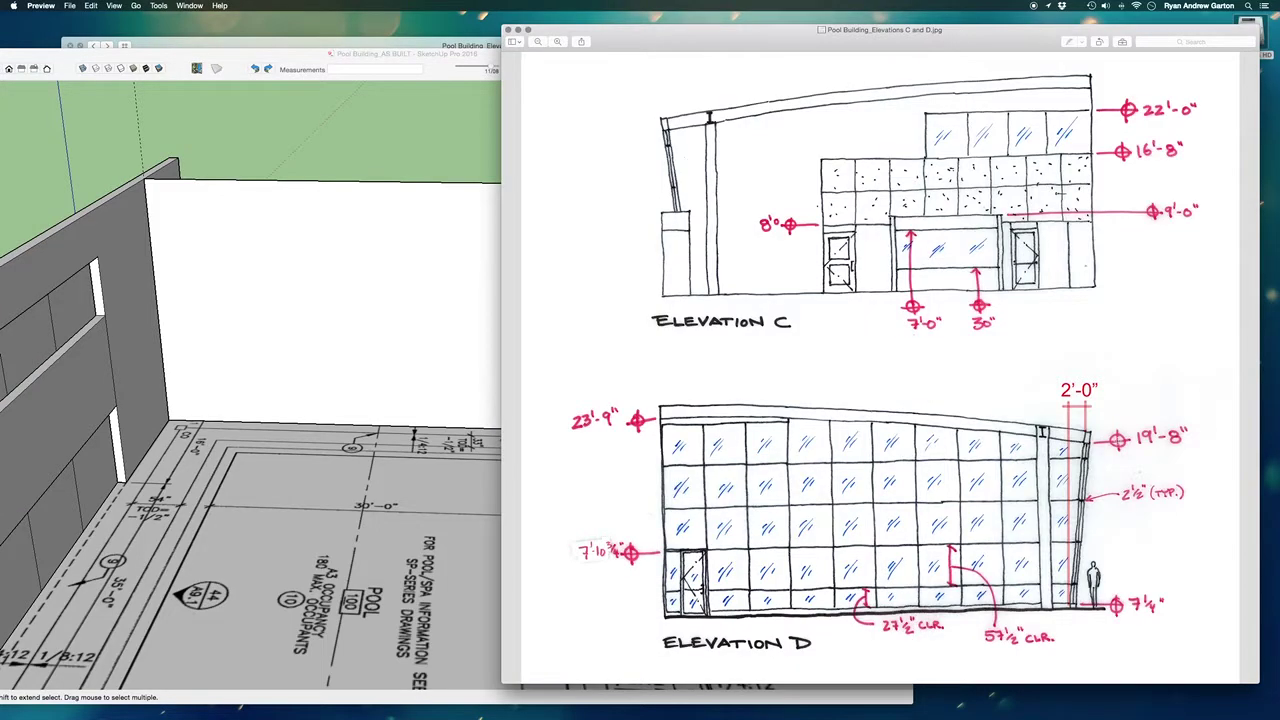
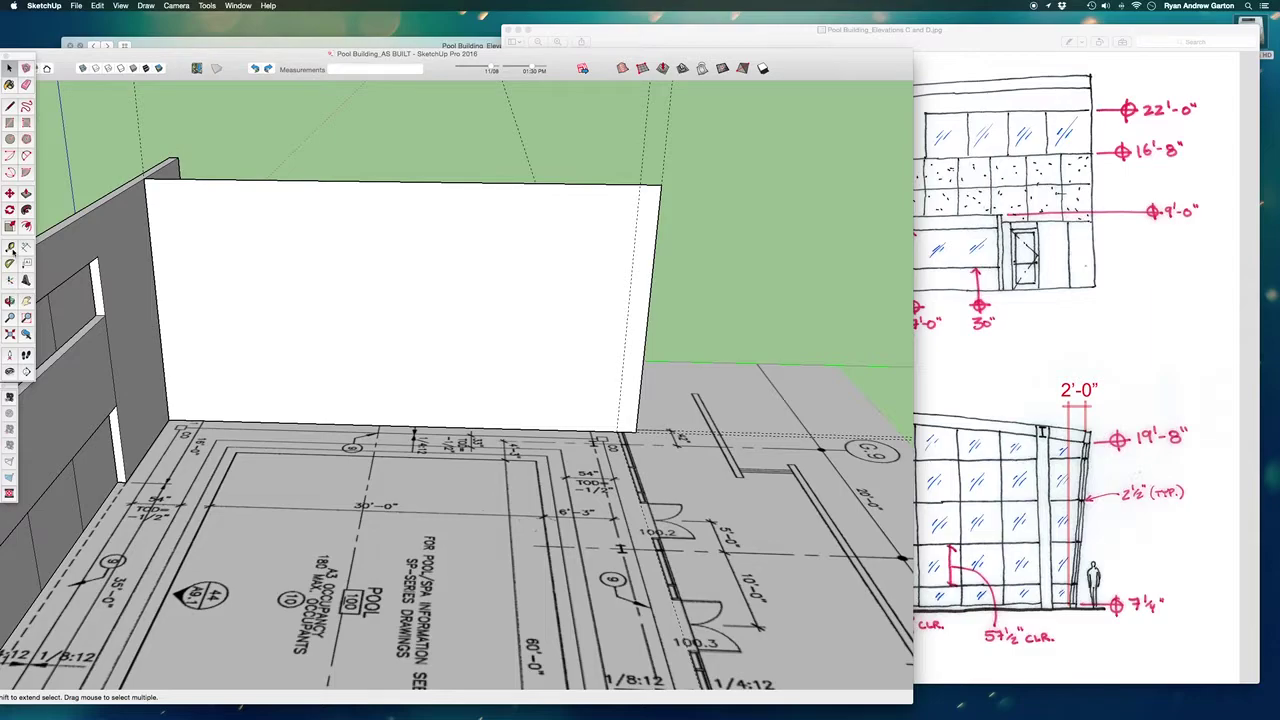
pyautogui.click(555, 424)
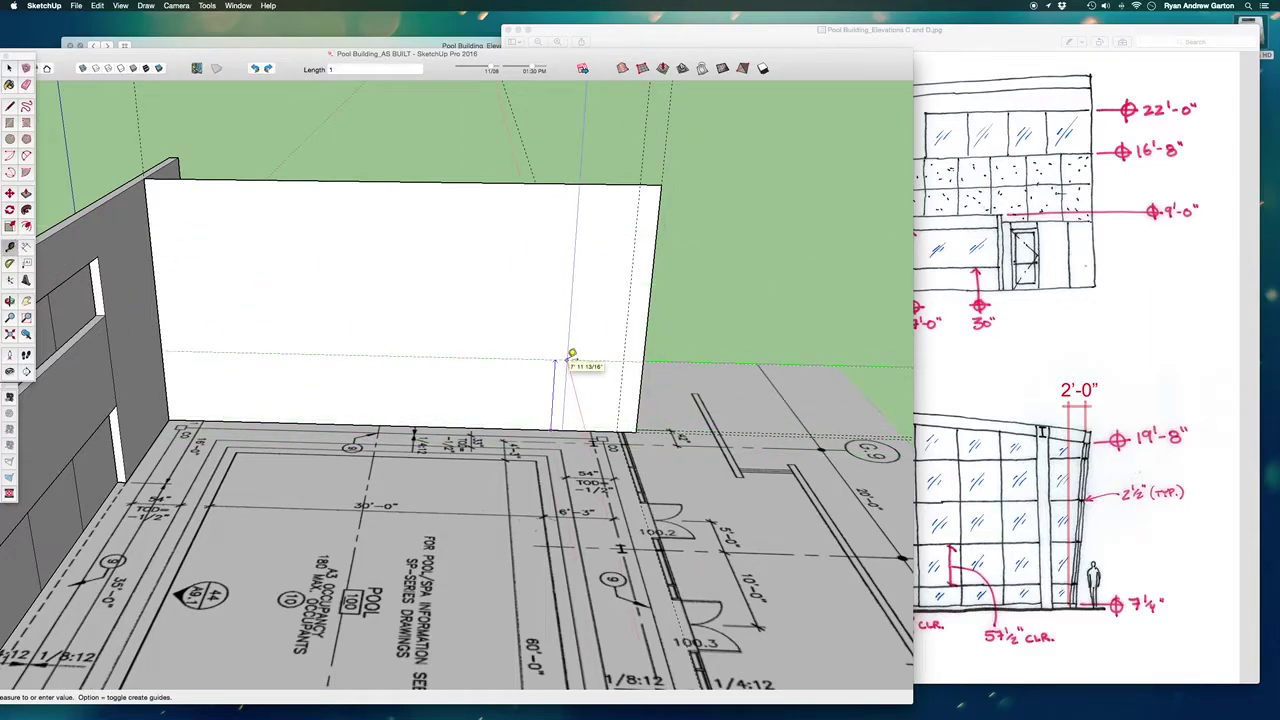
pyautogui.write("19'8")
pyautogui.press('Return')
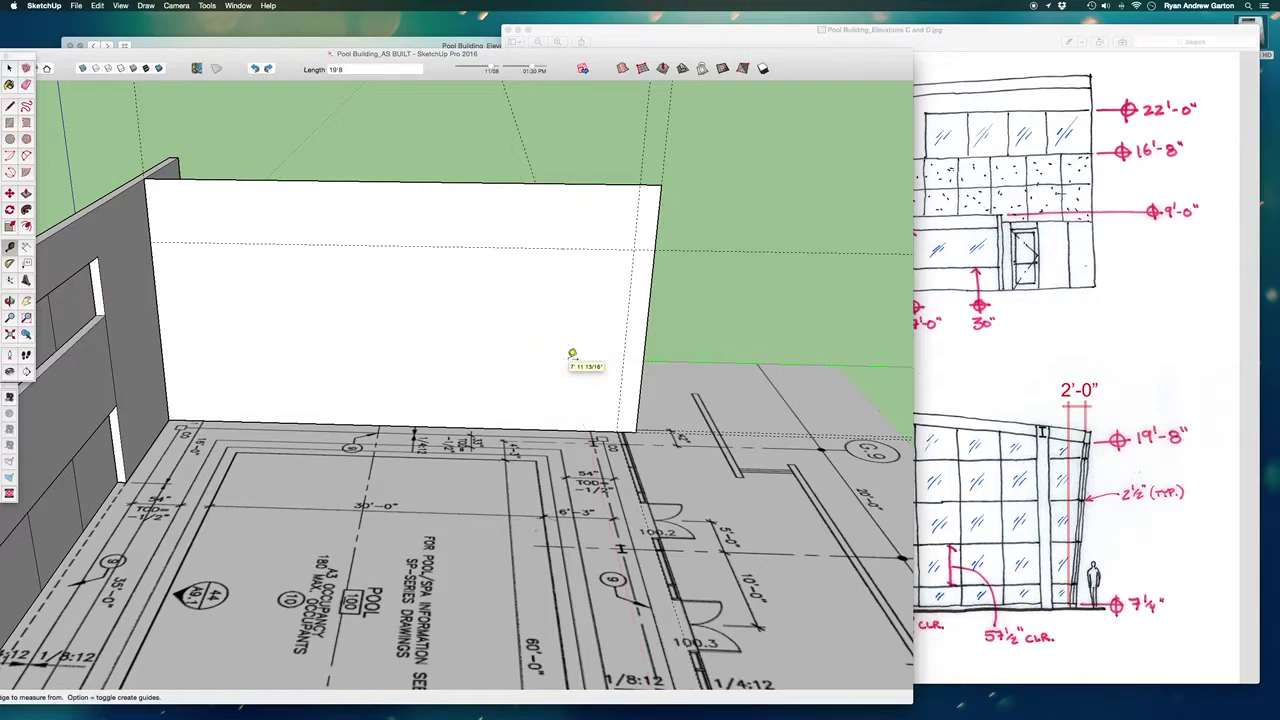
pyautogui.scroll(3, 605, 260)
pyautogui.scroll(3, 664, 241)
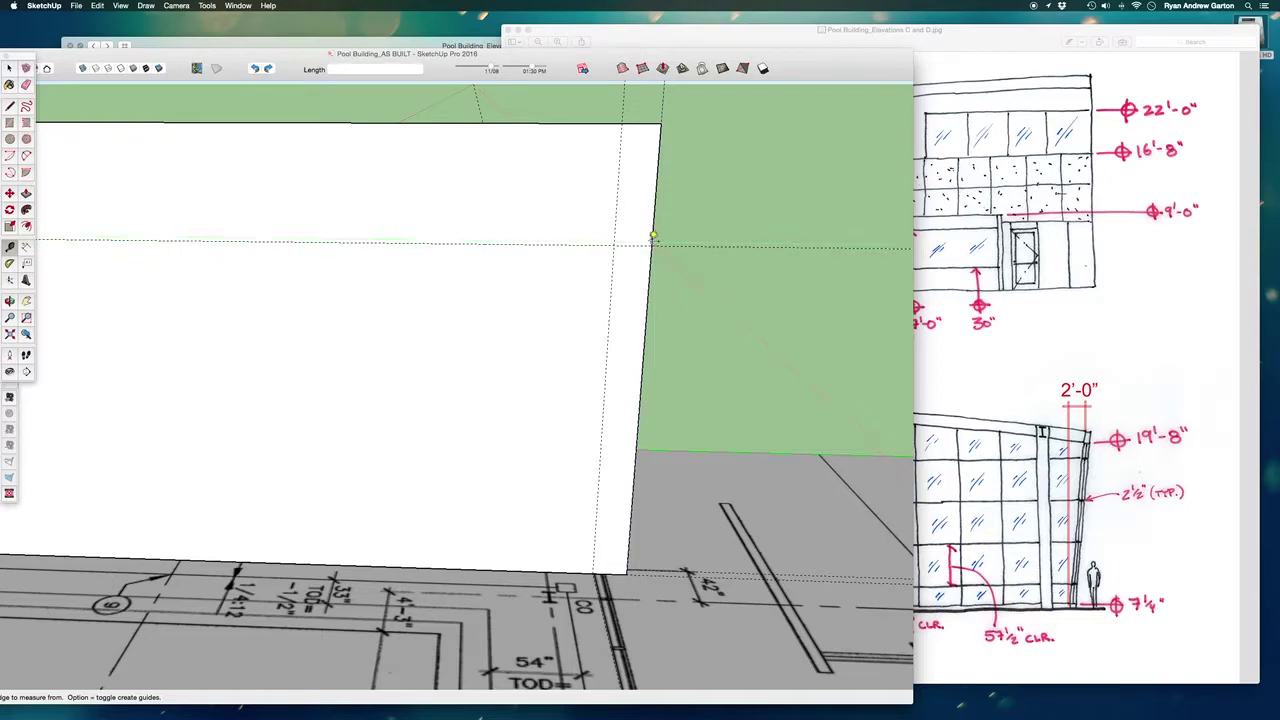
pyautogui.scroll(-2, 631, 263)
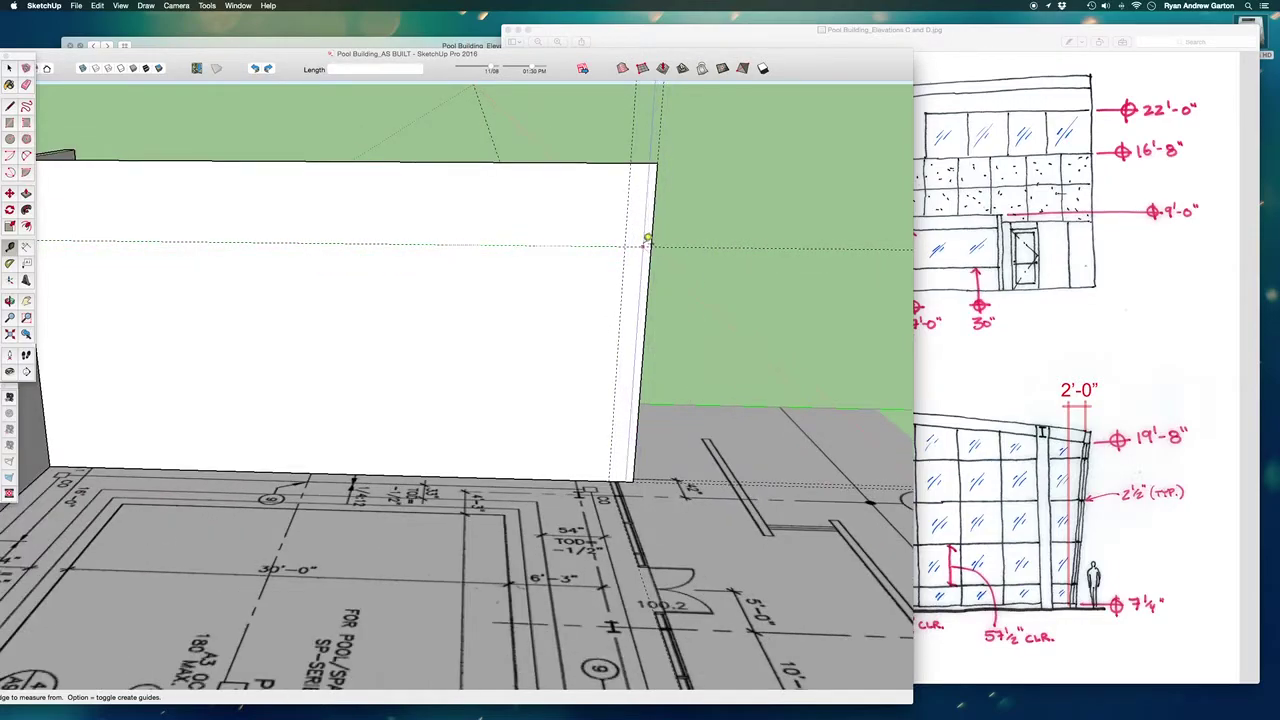
pyautogui.scroll(-2, 543, 340)
pyautogui.moveTo(543, 345); pyautogui.dragTo(536, 337, button='middle')
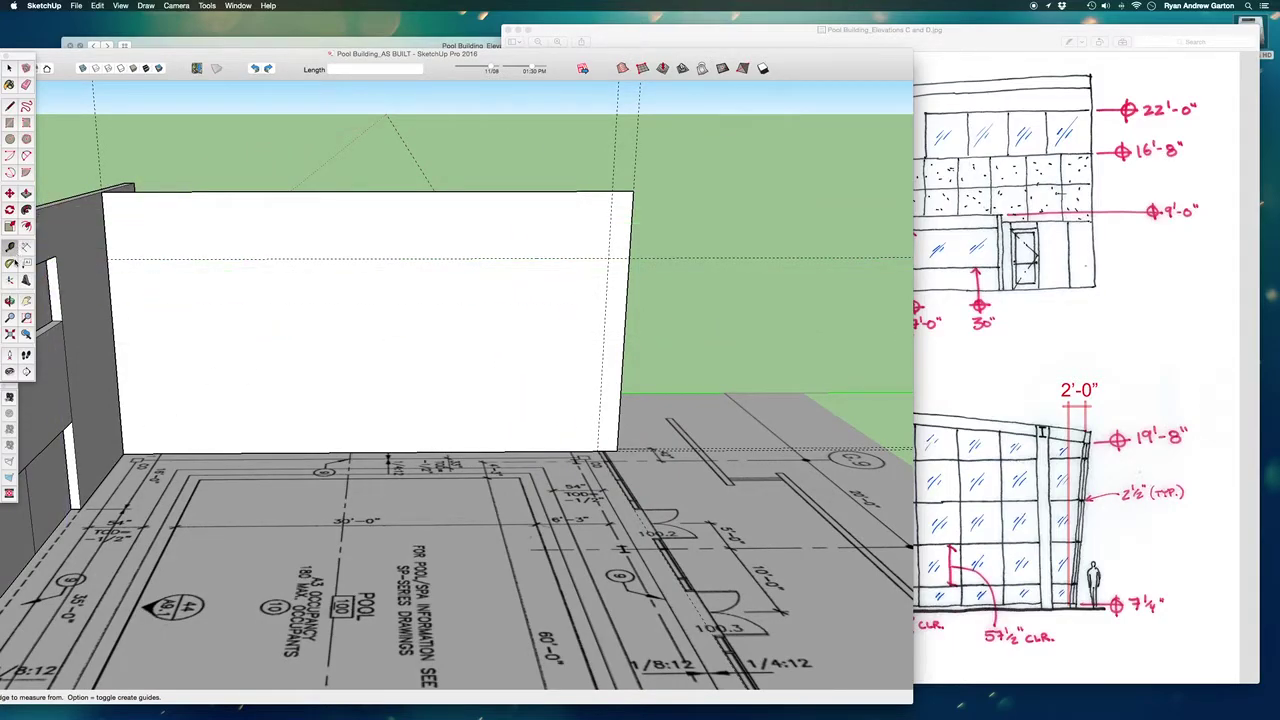
pyautogui.click(9, 263)
pyautogui.click(325, 327)
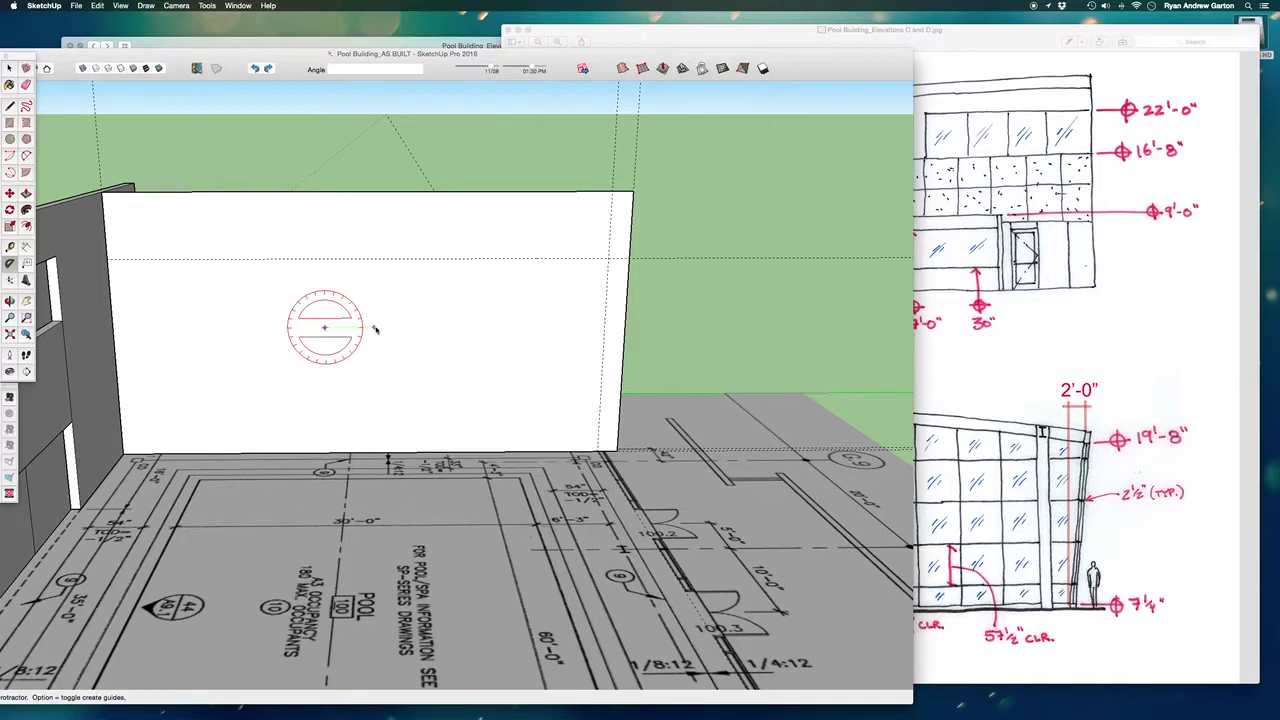
pyautogui.click(391, 327)
pyautogui.press('Escape')
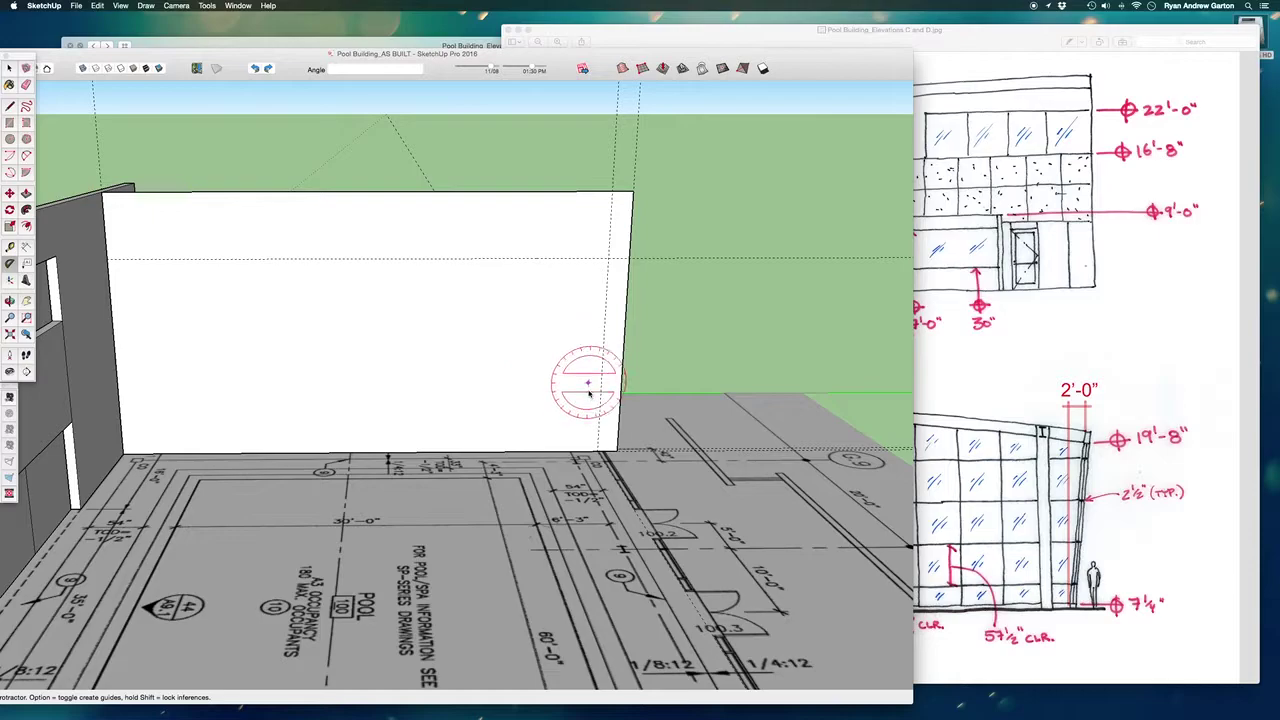
# Step: Create an angled guide from the vertical guide's base point through the intersection of the 19'8" guide and the wall's outward-shifted edge
pyautogui.scroll(-1, 588, 370)
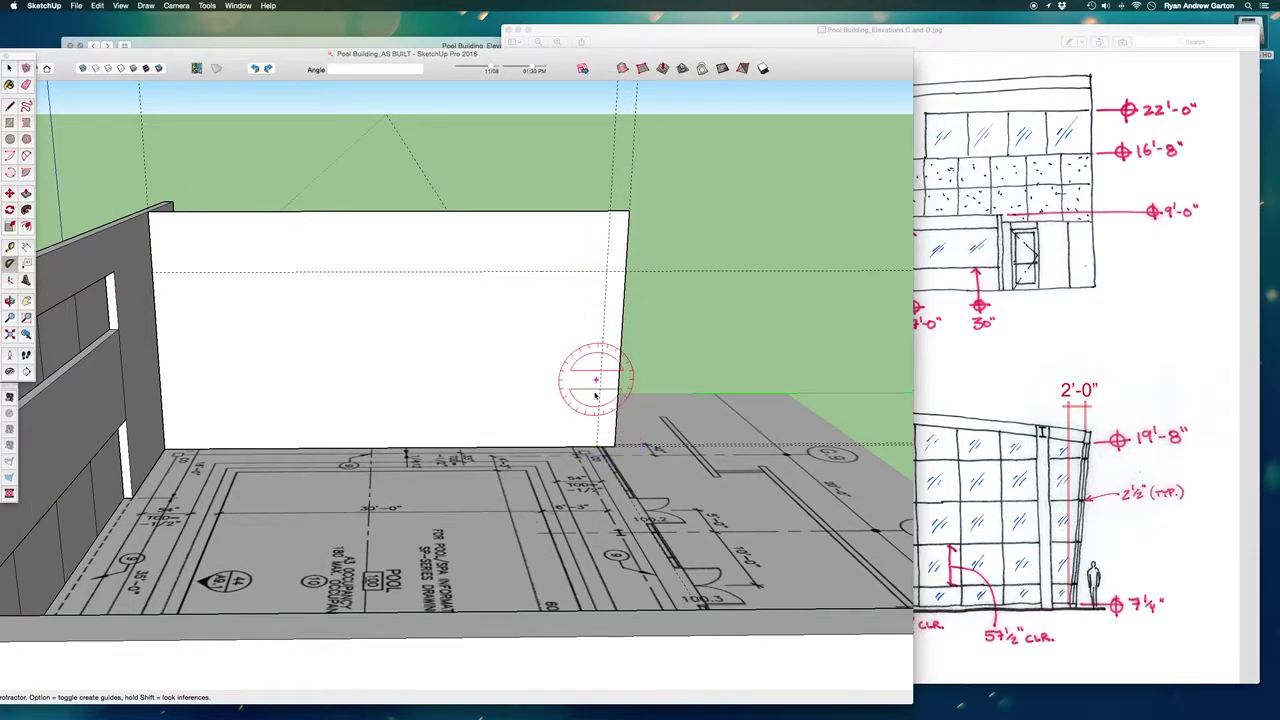
pyautogui.scroll(-2, 403, 292)
pyautogui.scroll(3, 545, 262)
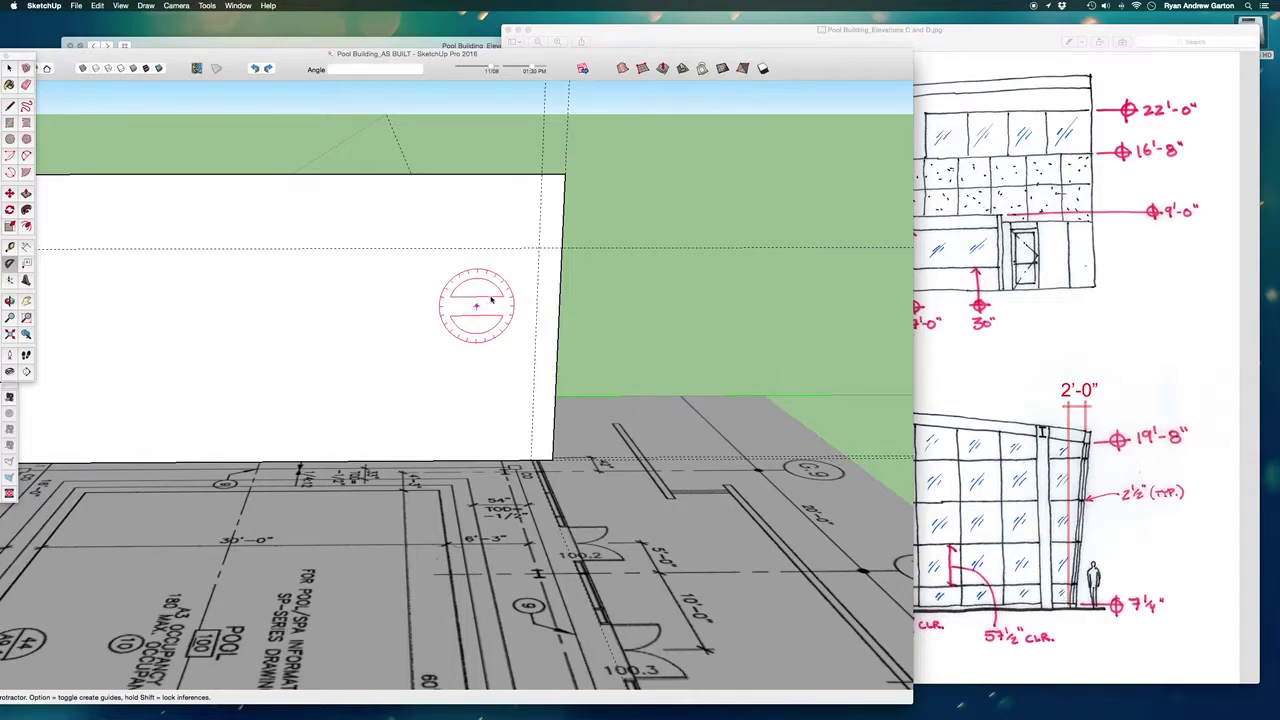
pyautogui.scroll(1, 505, 315)
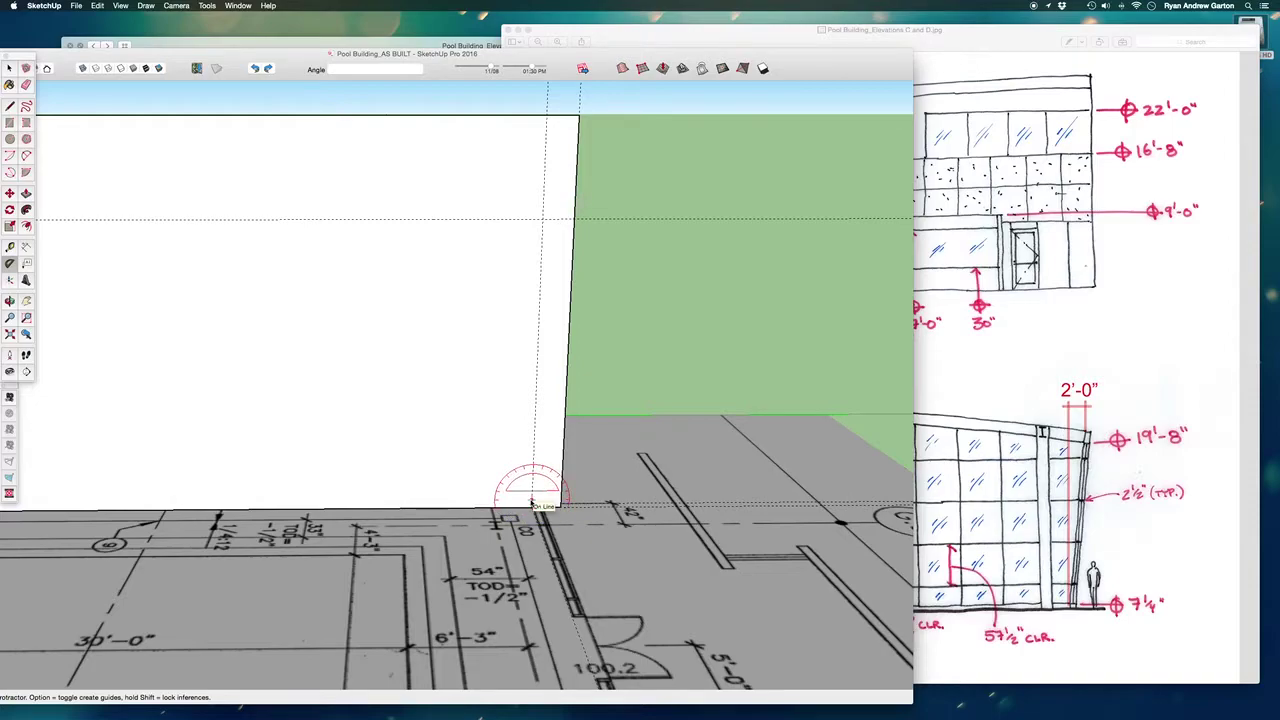
pyautogui.press('Down')
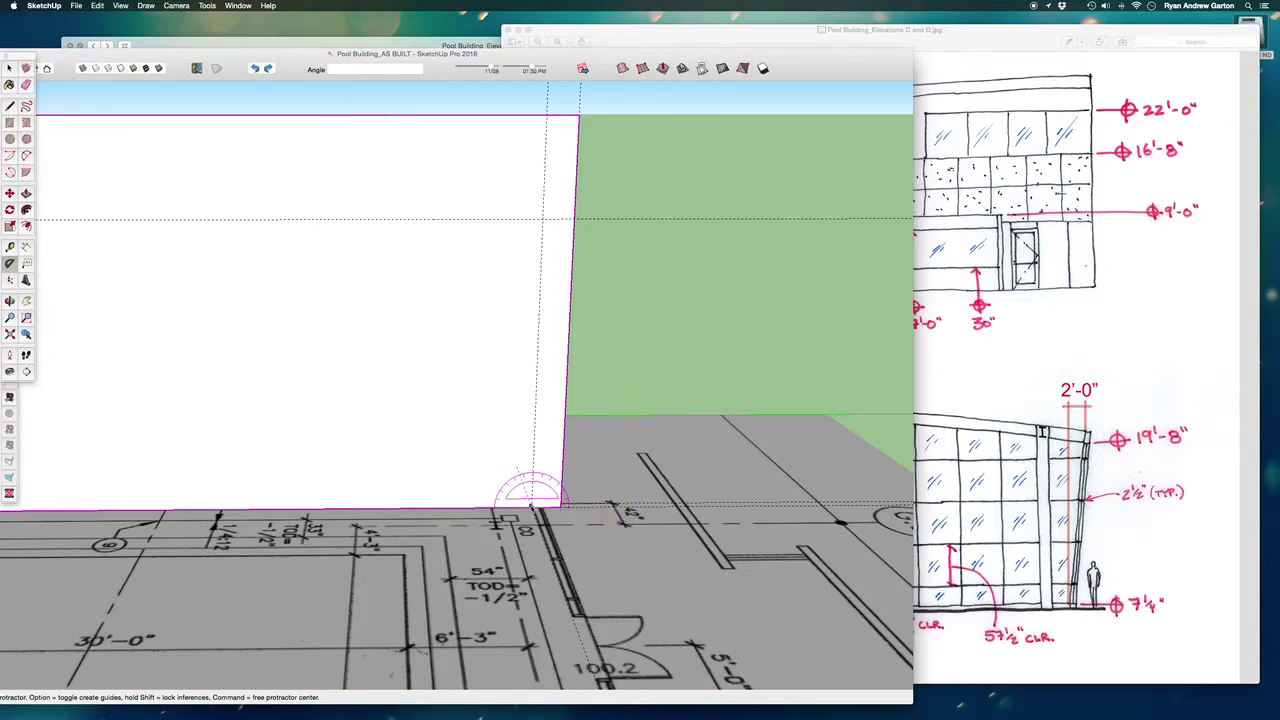
pyautogui.click(532, 506)
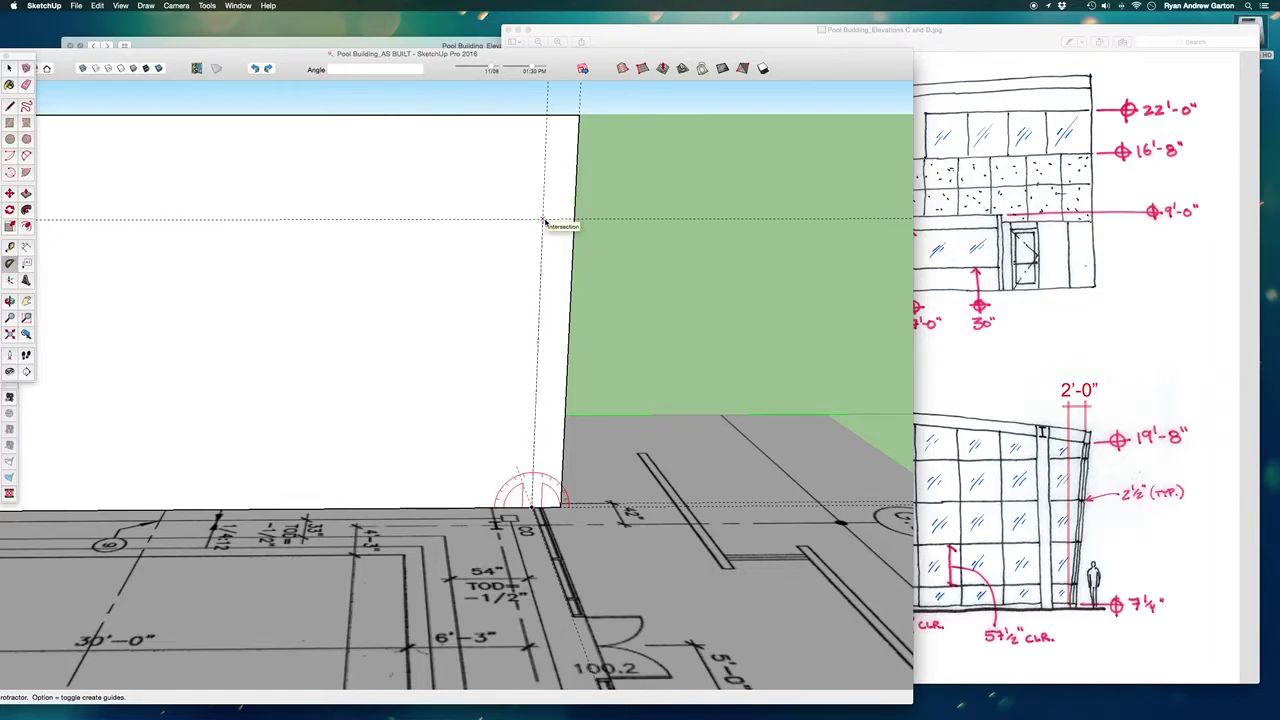
pyautogui.click(545, 220)
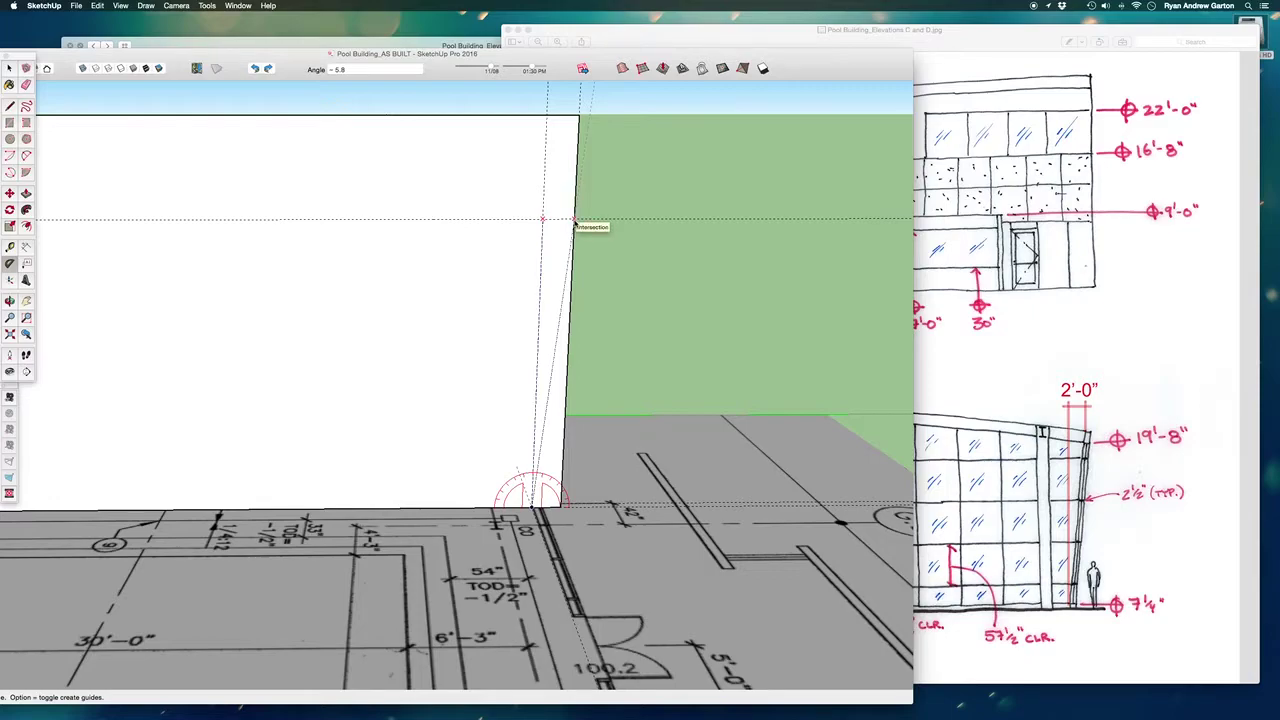
pyautogui.click(574, 219)
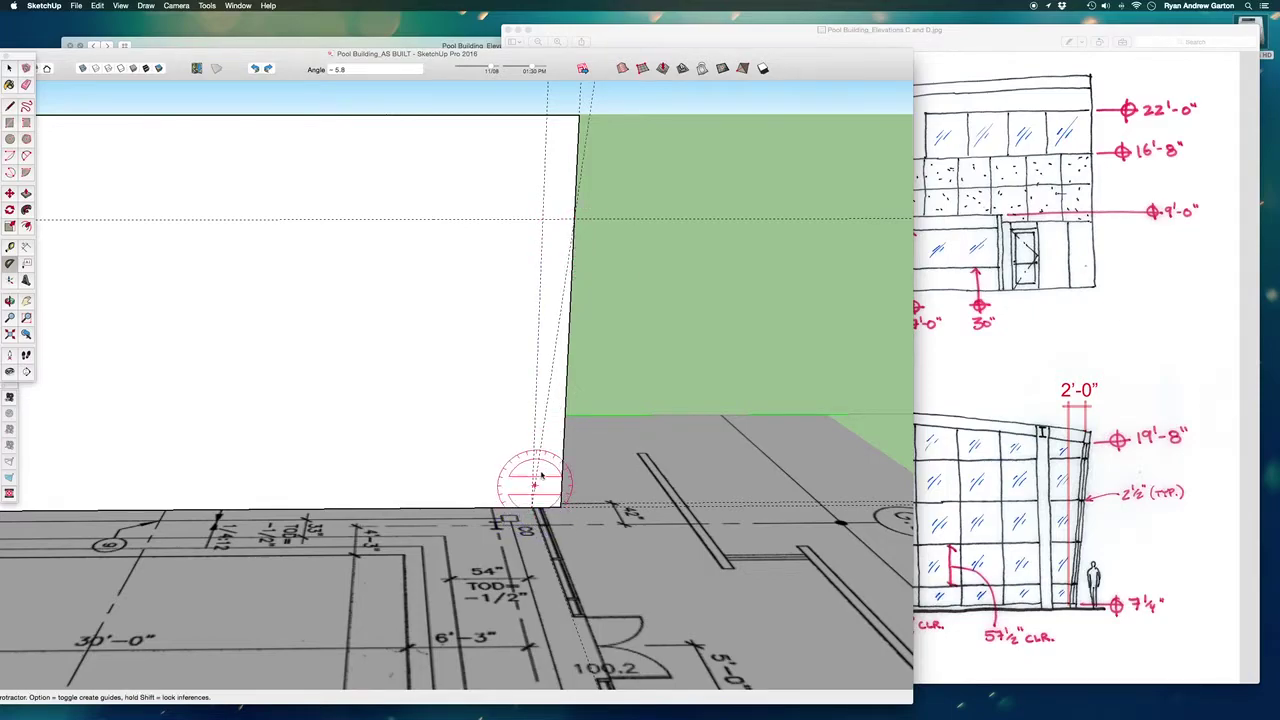
# Step: Consult the Elevation D sketch and place a horizontal guide 23'9" above the end wall's base
pyautogui.press('o')
pyautogui.moveTo(535, 487); pyautogui.dragTo(551, 334, button='middle')
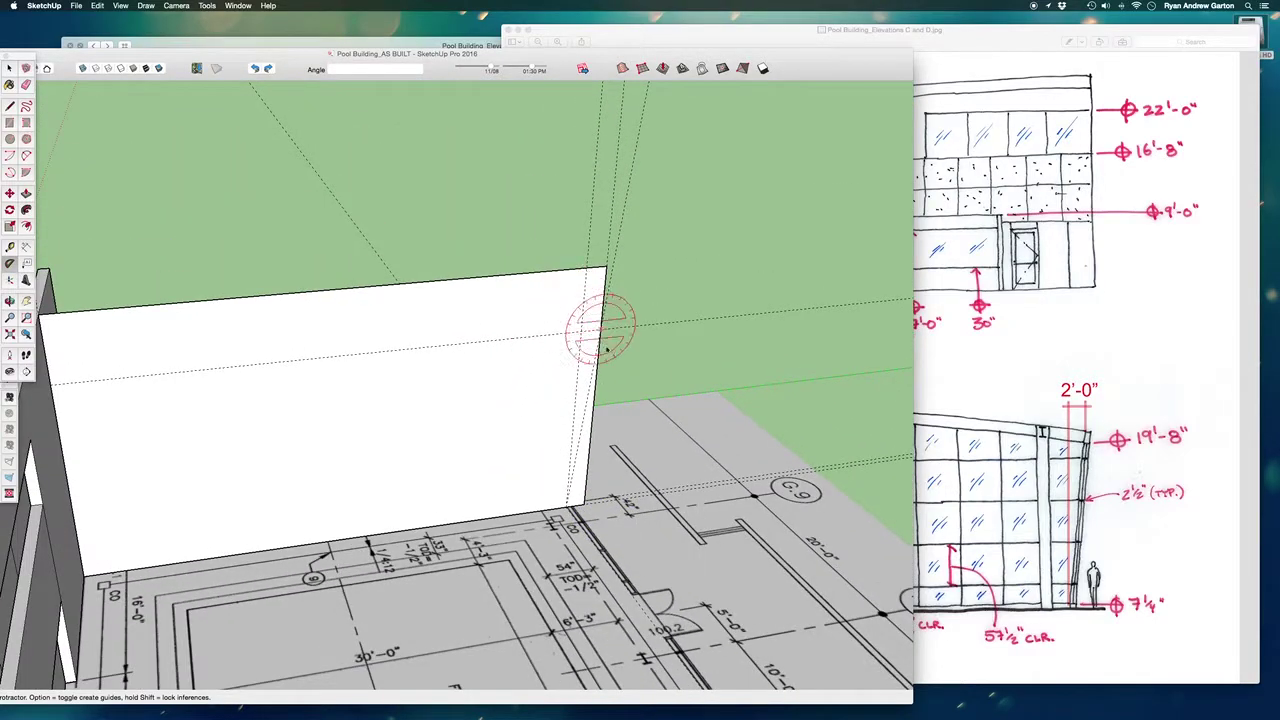
pyautogui.moveTo(700, 634); pyautogui.dragTo(429, 357, button='middle')
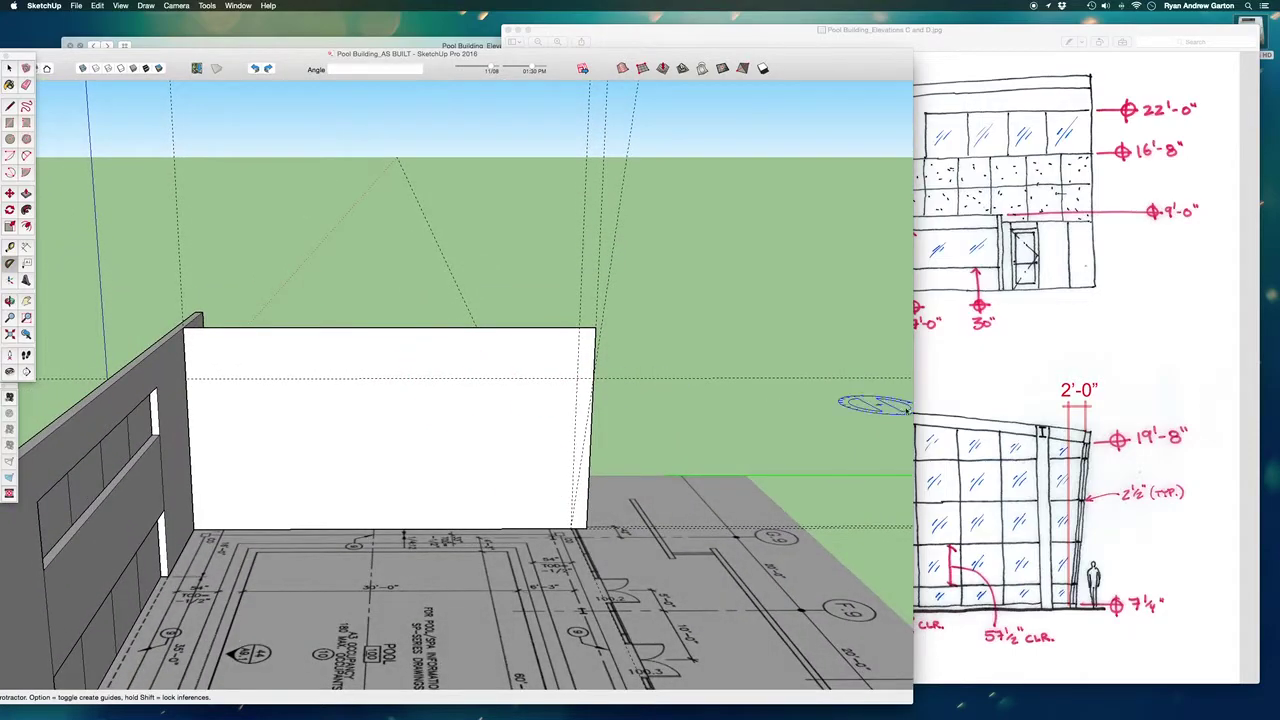
pyautogui.click(1011, 395)
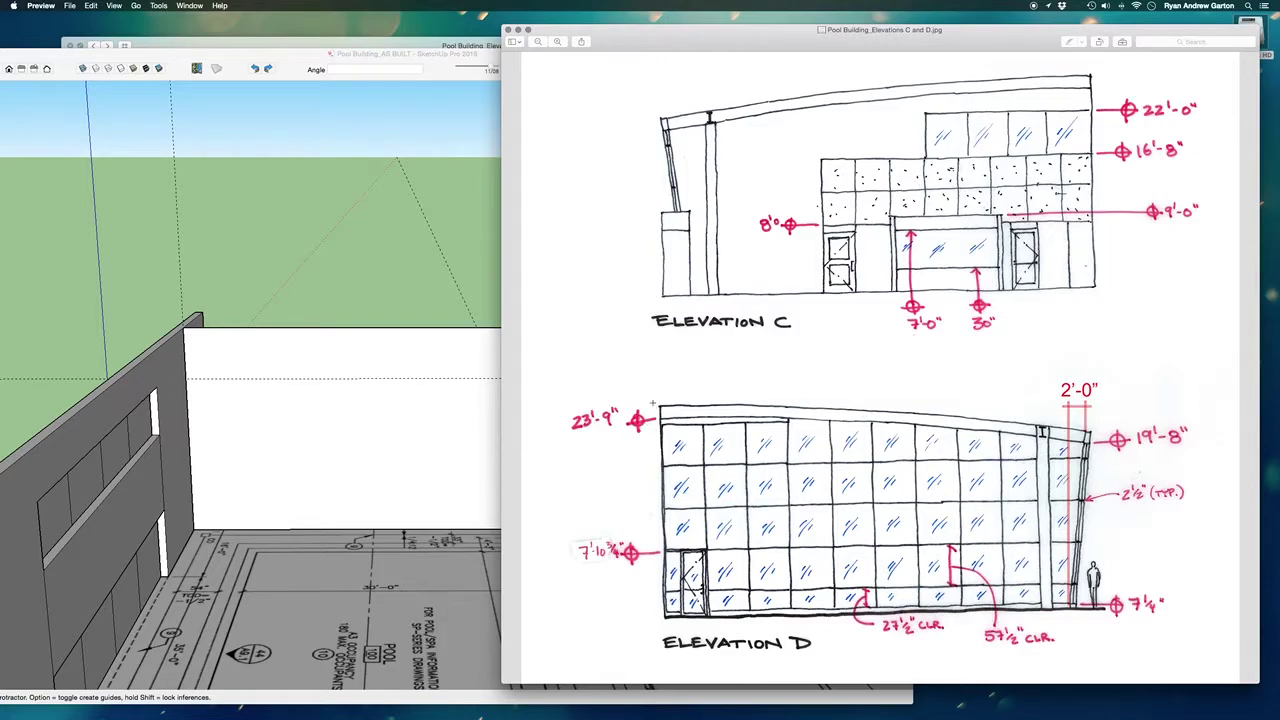
pyautogui.click(337, 293)
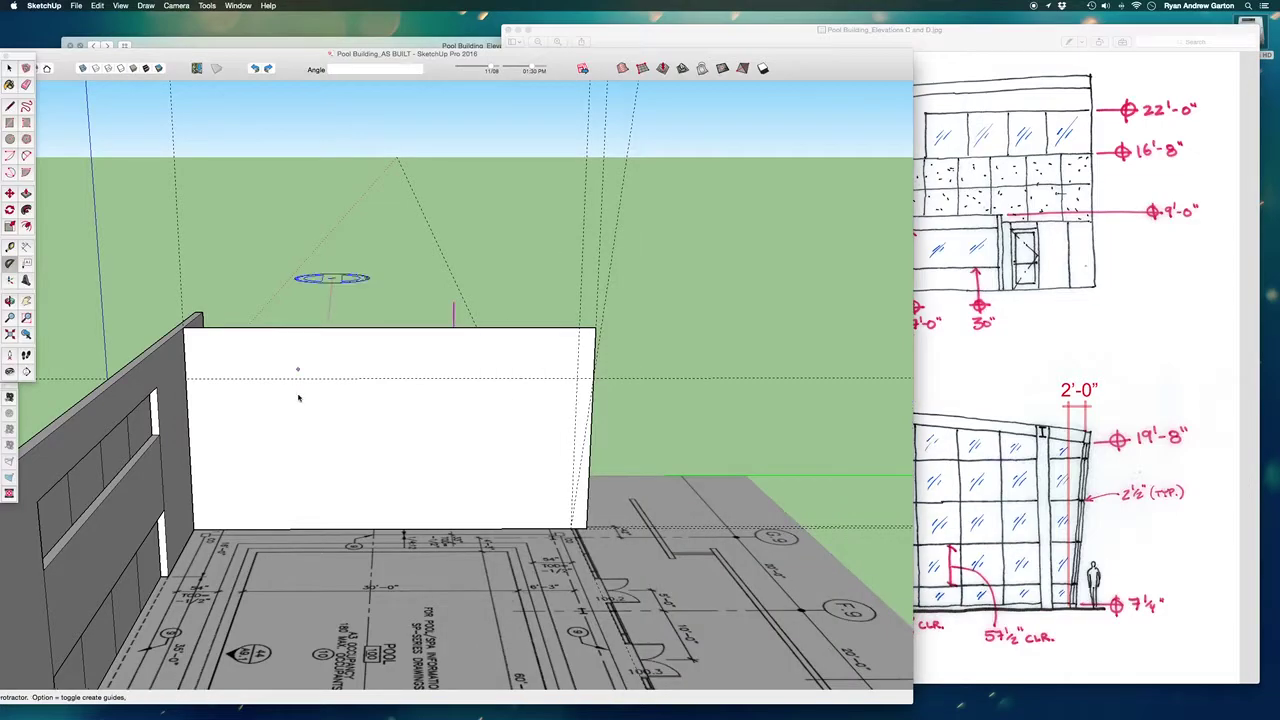
pyautogui.press('t')
pyautogui.scroll(2, 263, 523)
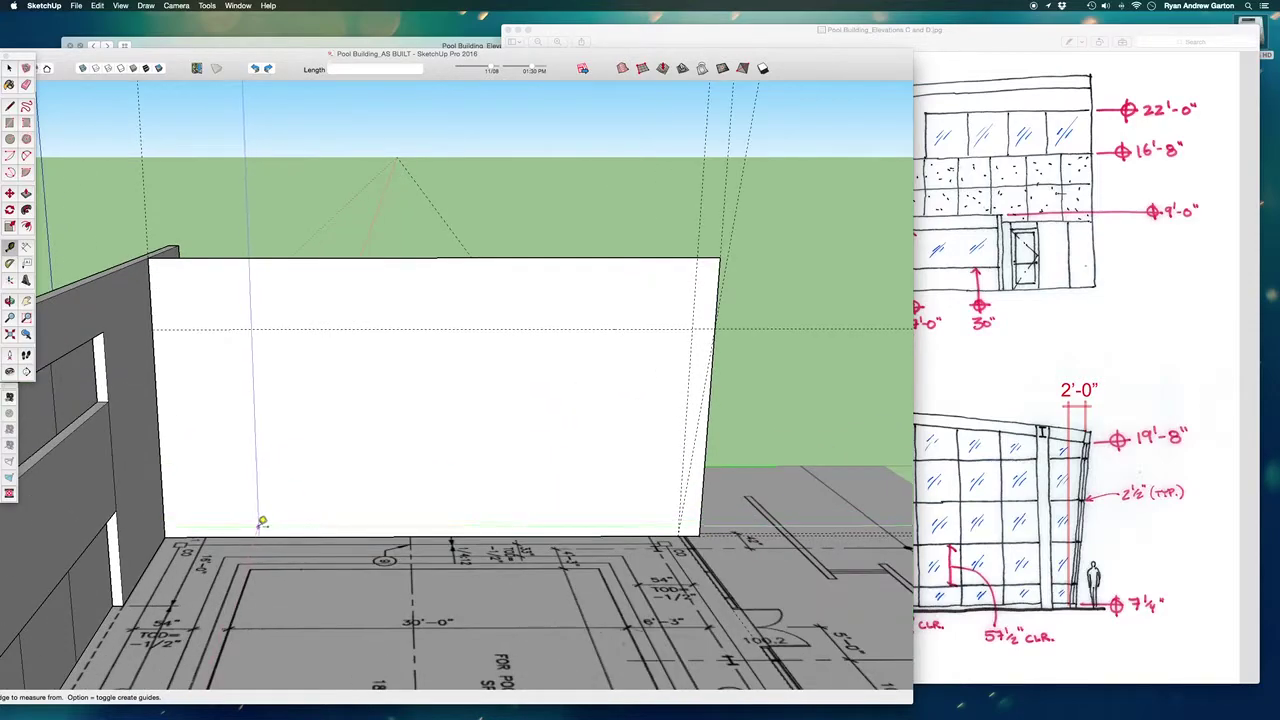
pyautogui.click(258, 533)
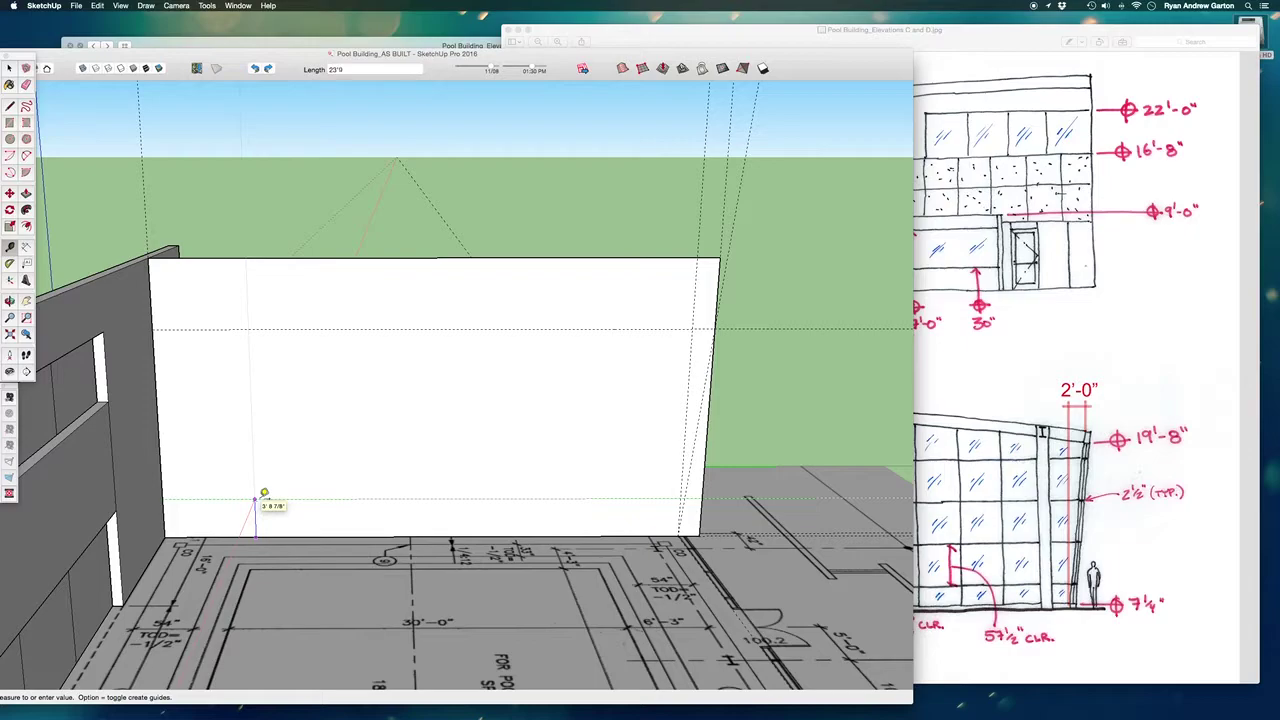
pyautogui.press('Return')
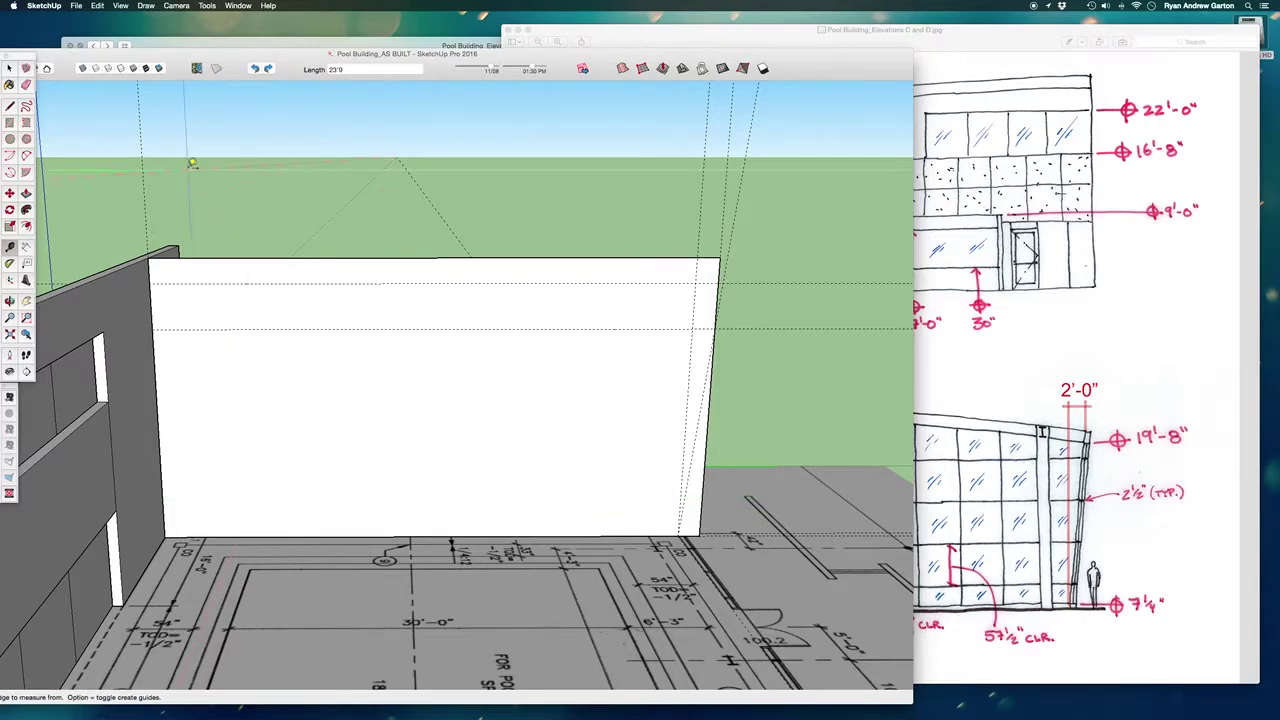
# Step: Try to draw the curved roofline as an arc on the end wall between the 23'9" and 19'8" guides
pyautogui.scroll(-2, 597, 203)
pyautogui.moveTo(578, 400)
pyautogui.mouseDown(button='middle')
pyautogui.moveTo(574, 372)
pyautogui.moveTo(575, 386)
pyautogui.mouseUp(button='middle')
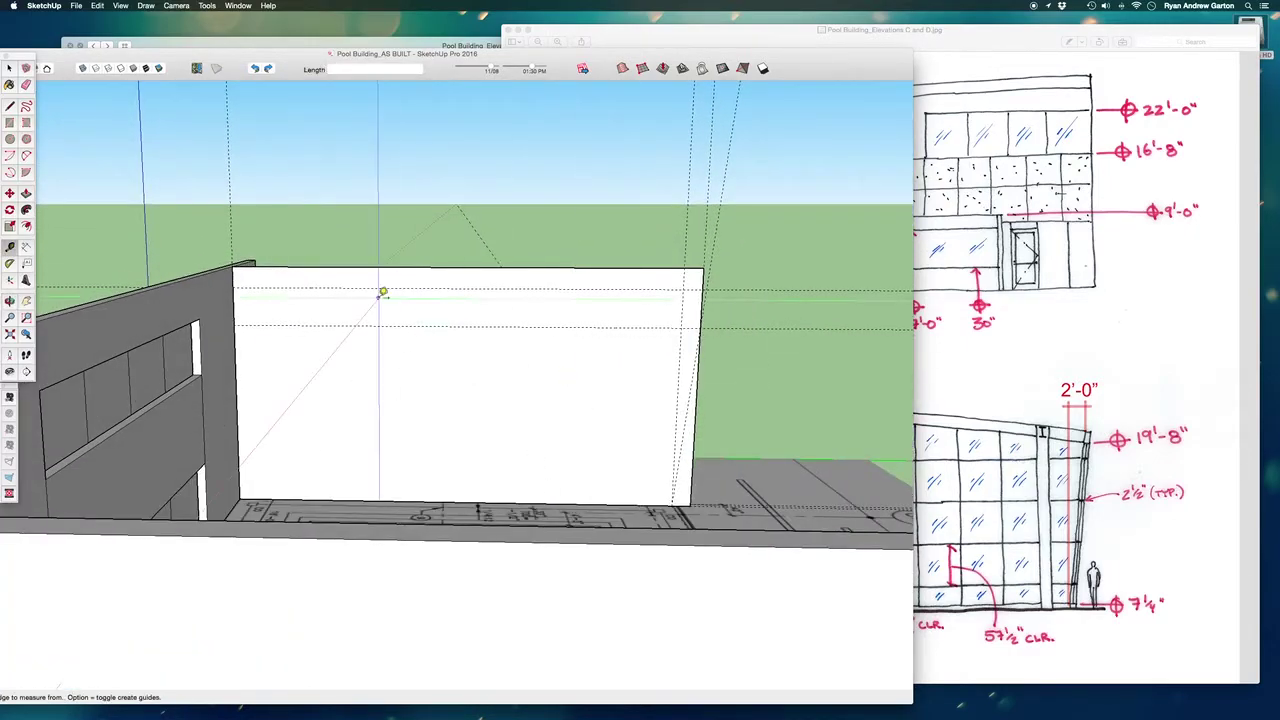
pyautogui.scroll(3, 287, 286)
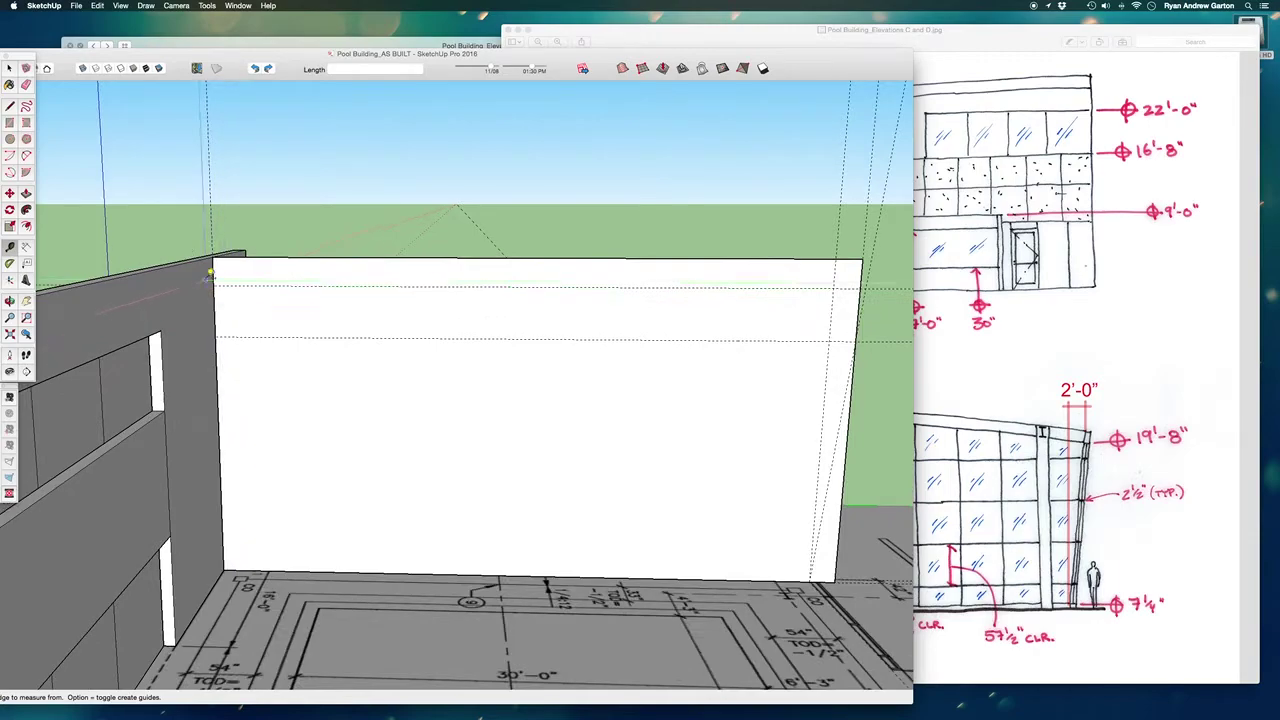
pyautogui.click(10, 155)
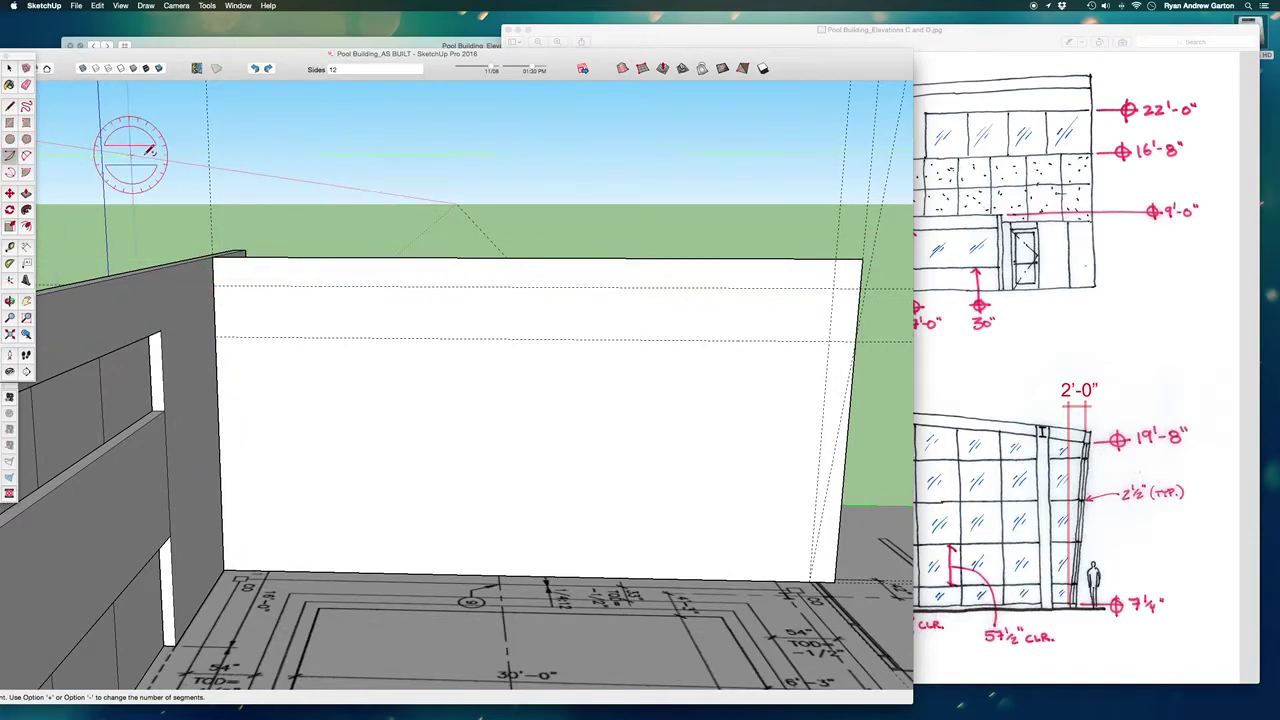
pyautogui.click(216, 283)
pyautogui.click(856, 337)
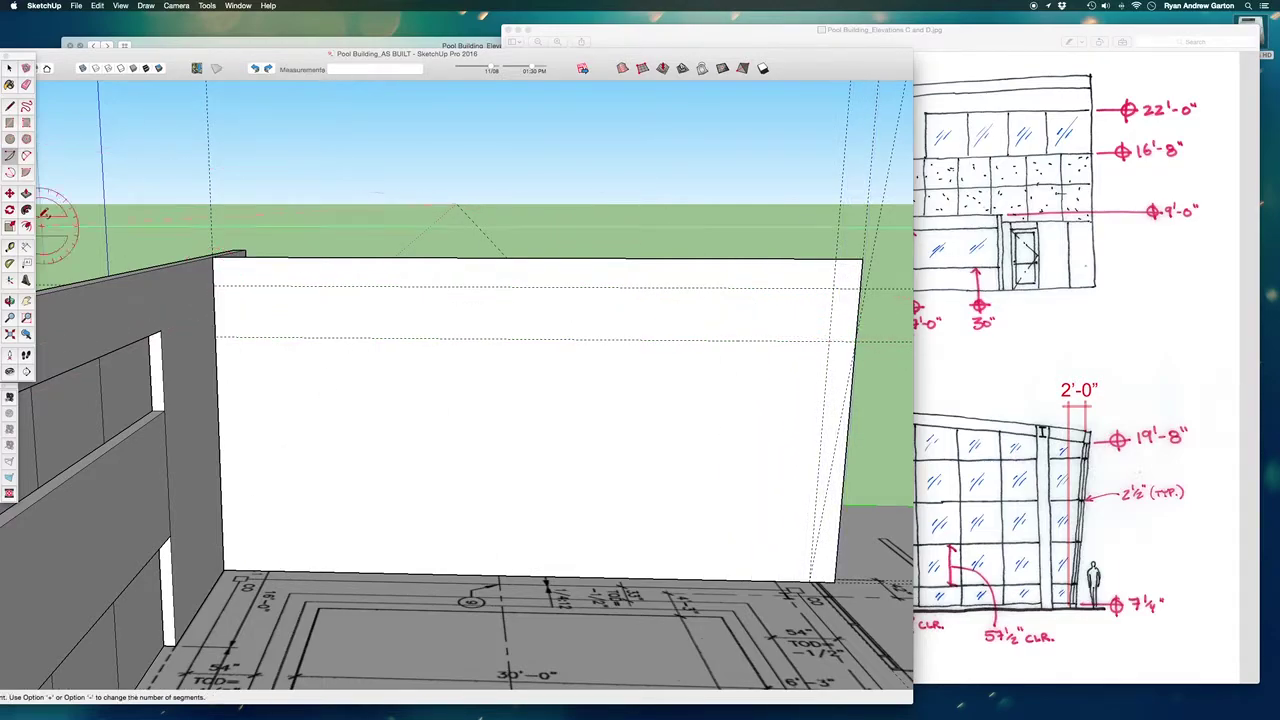
pyautogui.click(26, 155)
pyautogui.click(216, 283)
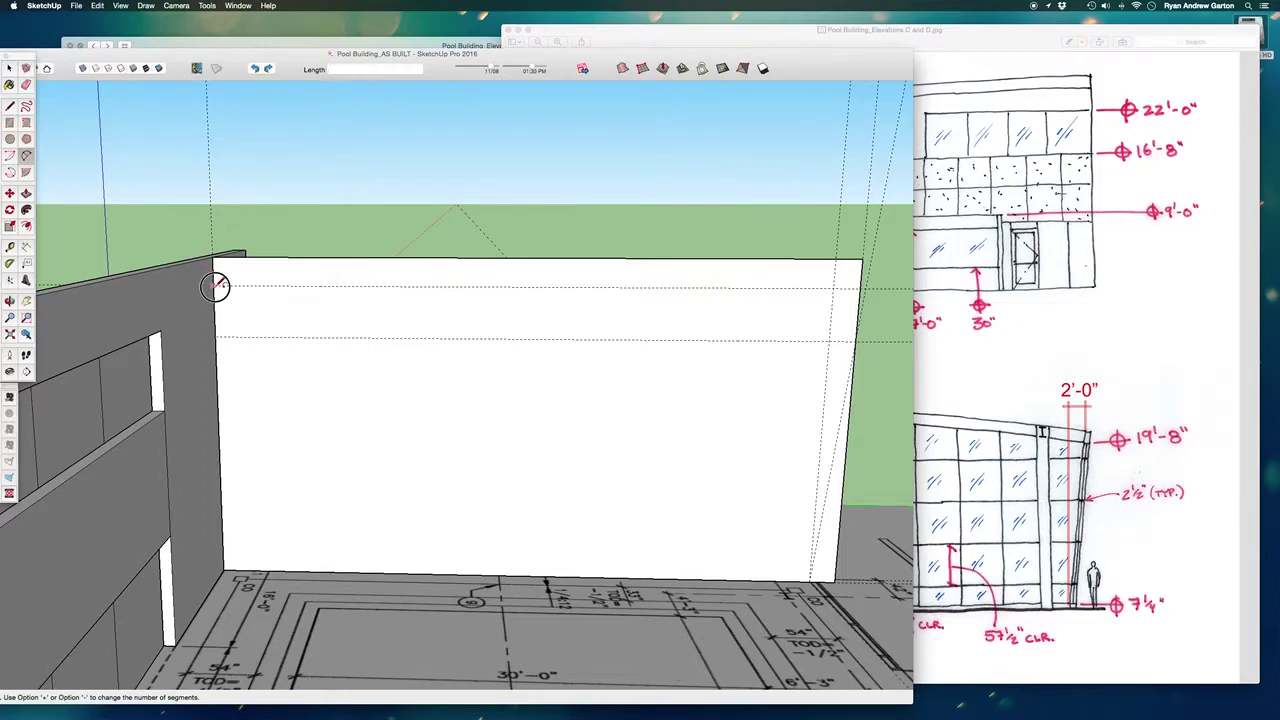
pyautogui.click(856, 338)
pyautogui.scroll(2, 606, 297)
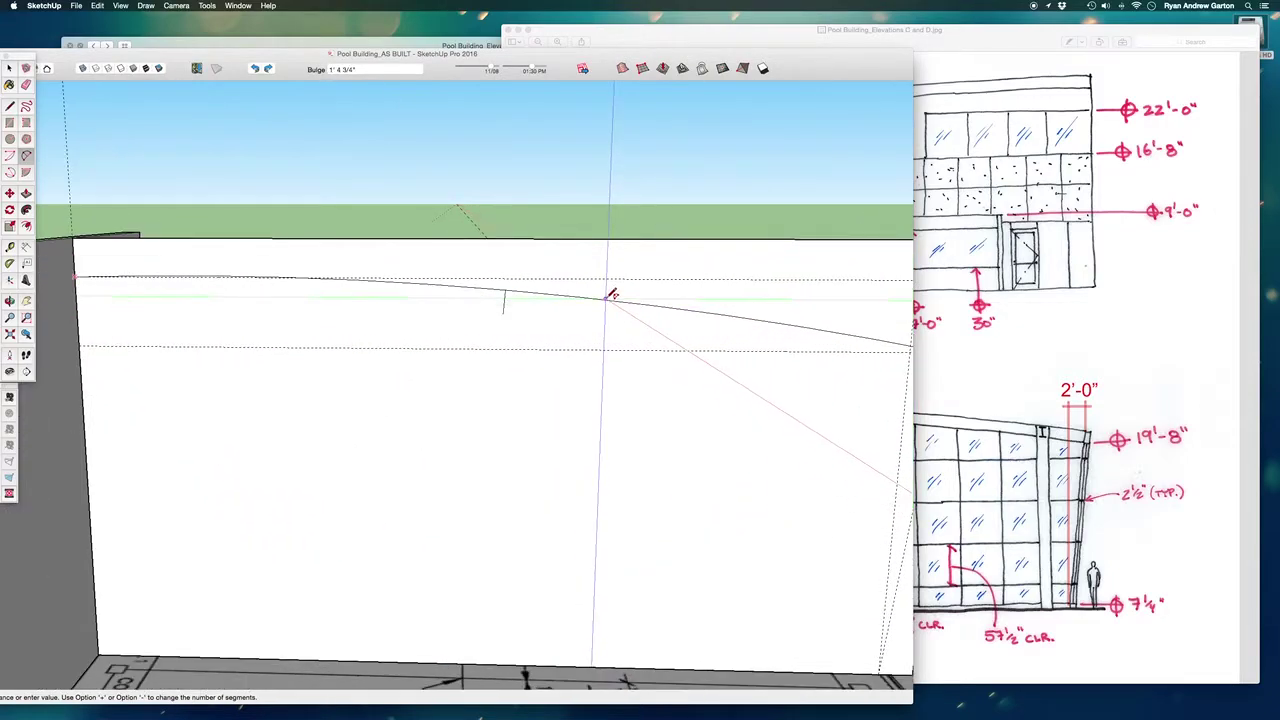
pyautogui.scroll(-3, 612, 295)
pyautogui.press('super+z')
# Step: Delete the end wall face group, keeping the guides and the floor plan below
pyautogui.moveTo(611, 329)
pyautogui.mouseDown(button='middle')
pyautogui.moveTo(594, 368)
pyautogui.moveTo(611, 370)
pyautogui.mouseUp(button='middle')
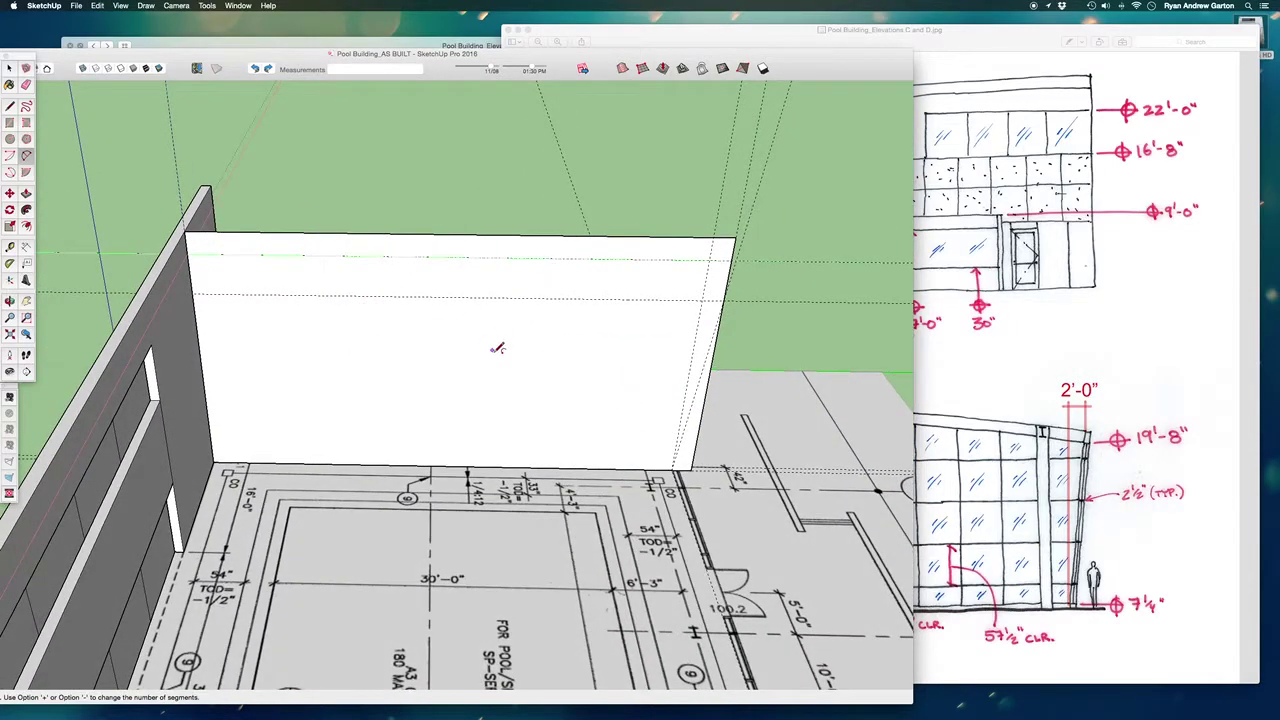
pyautogui.moveTo(497, 348); pyautogui.dragTo(486, 366, button='middle')
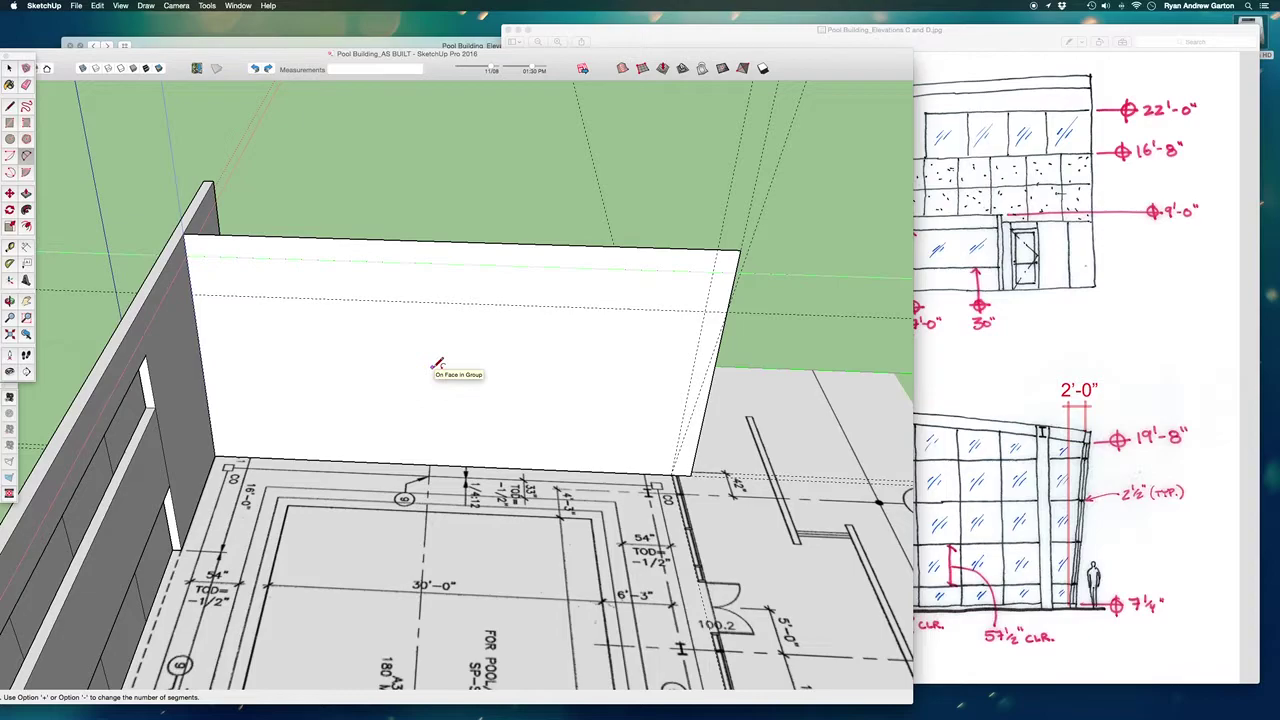
pyautogui.click(9, 67)
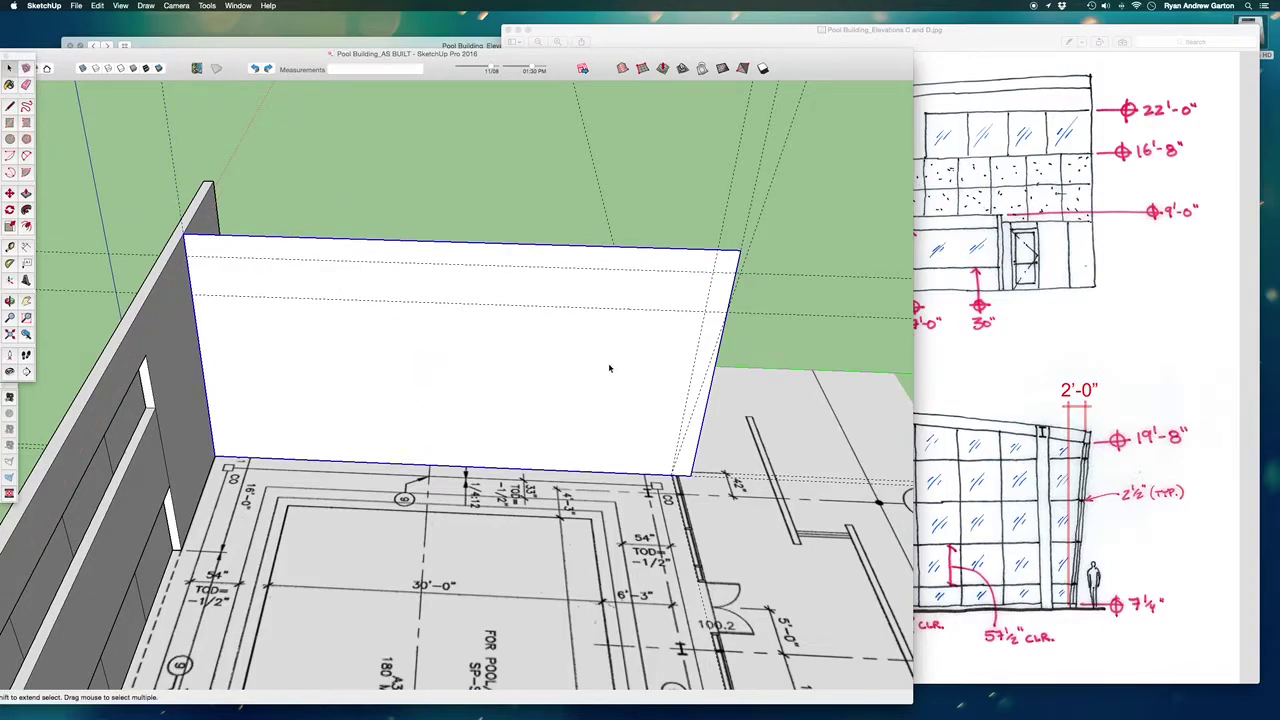
pyautogui.press('Delete')
pyautogui.moveTo(609, 368); pyautogui.dragTo(551, 513, button='middle')
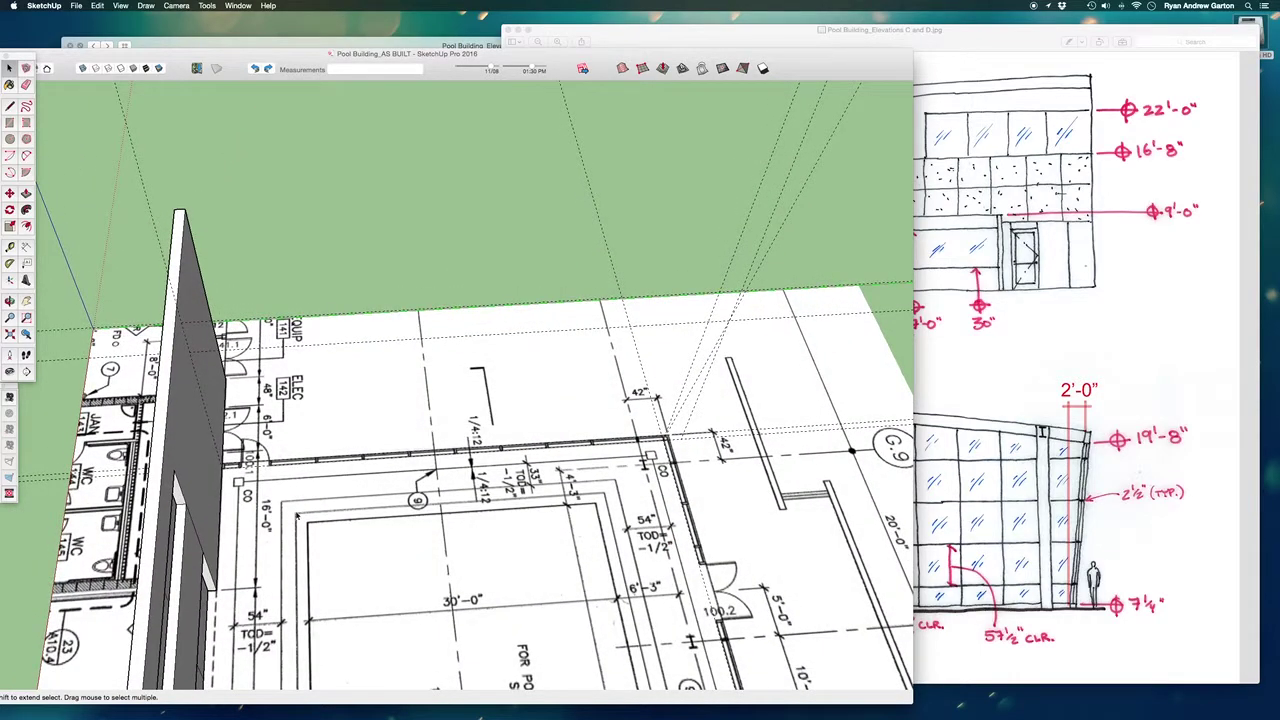
# Step: Review the Elevation D sketch and the exterior door detail photo, comparing the door and its framing with door 100.1 on the plan
pyautogui.moveTo(788, 68); pyautogui.dragTo(817, 41)
pyautogui.click(1115, 360)
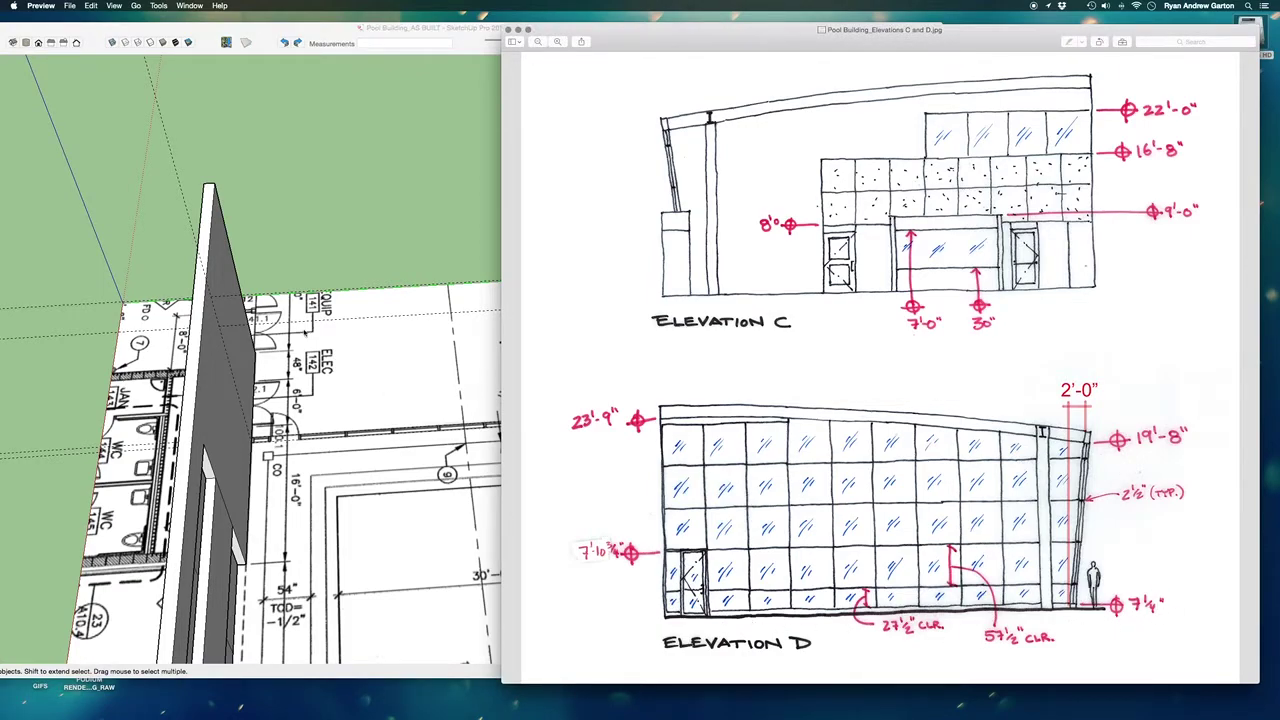
pyautogui.moveTo(315, 28); pyautogui.dragTo(495, 56)
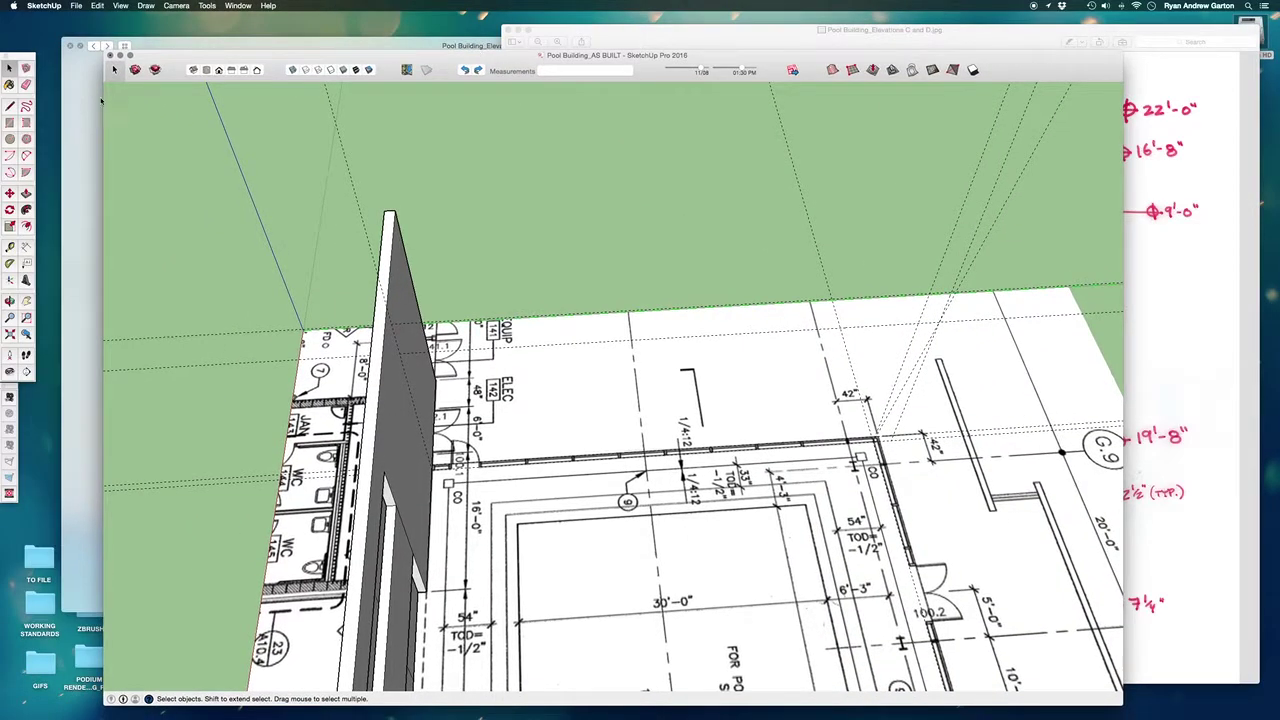
pyautogui.click(91, 103)
pyautogui.press('Right')
pyautogui.press('Right')
pyautogui.press('Right')
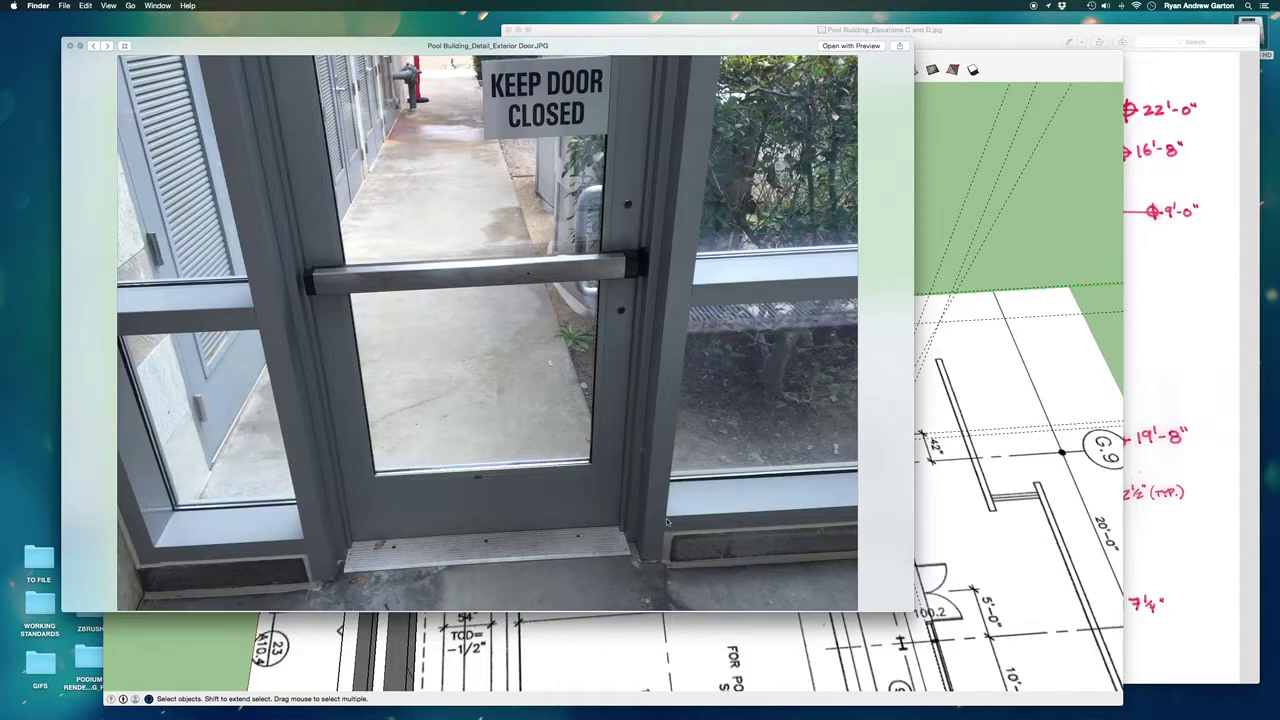
pyautogui.click(990, 438)
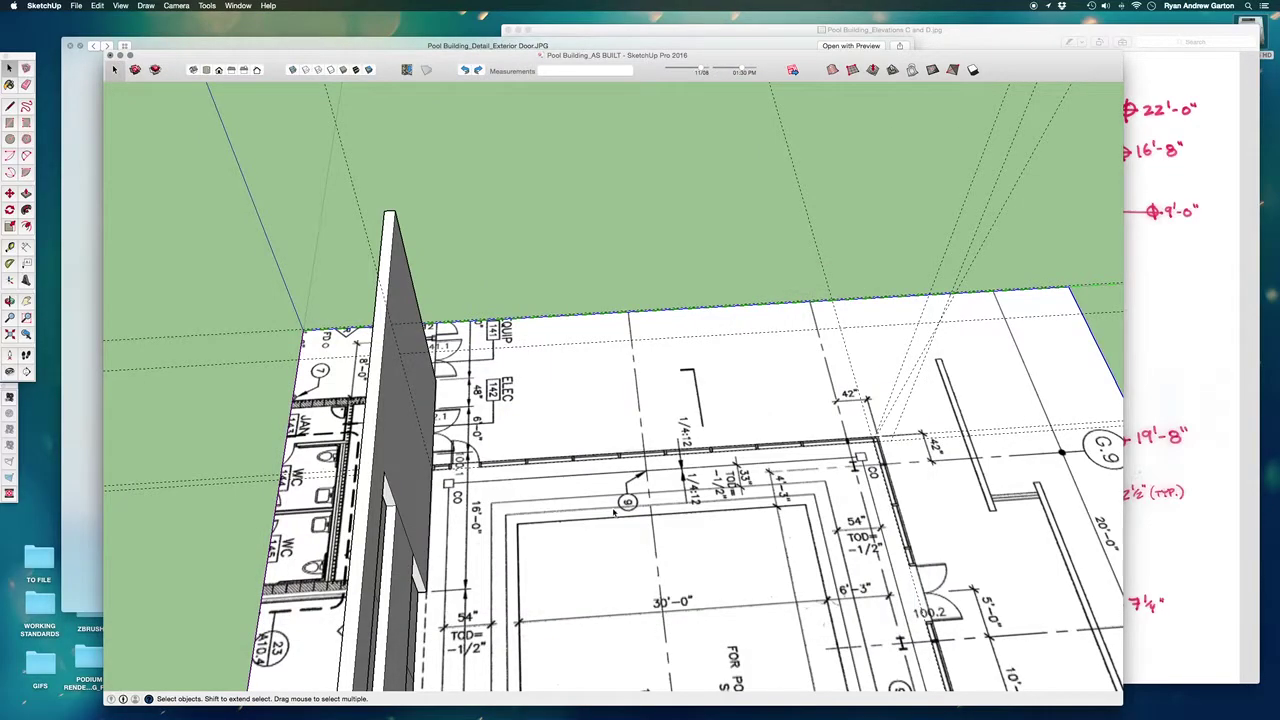
pyautogui.scroll(10, 424, 373)
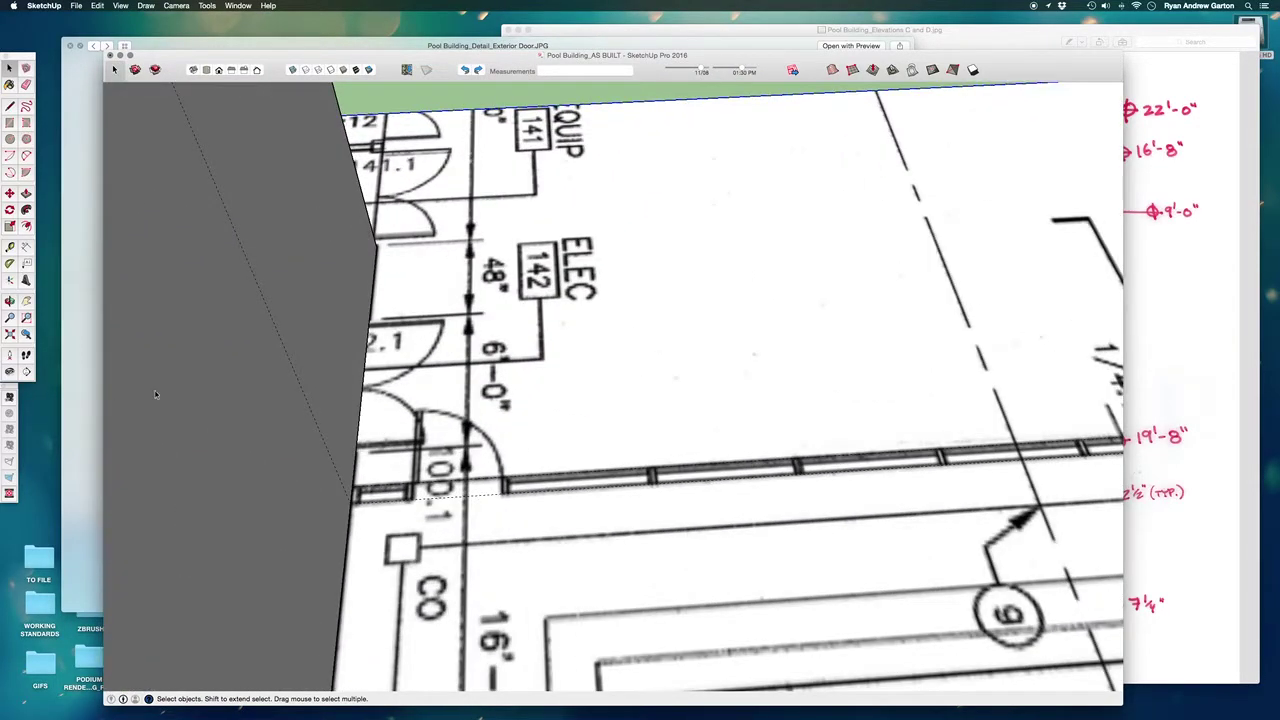
pyautogui.click(97, 396)
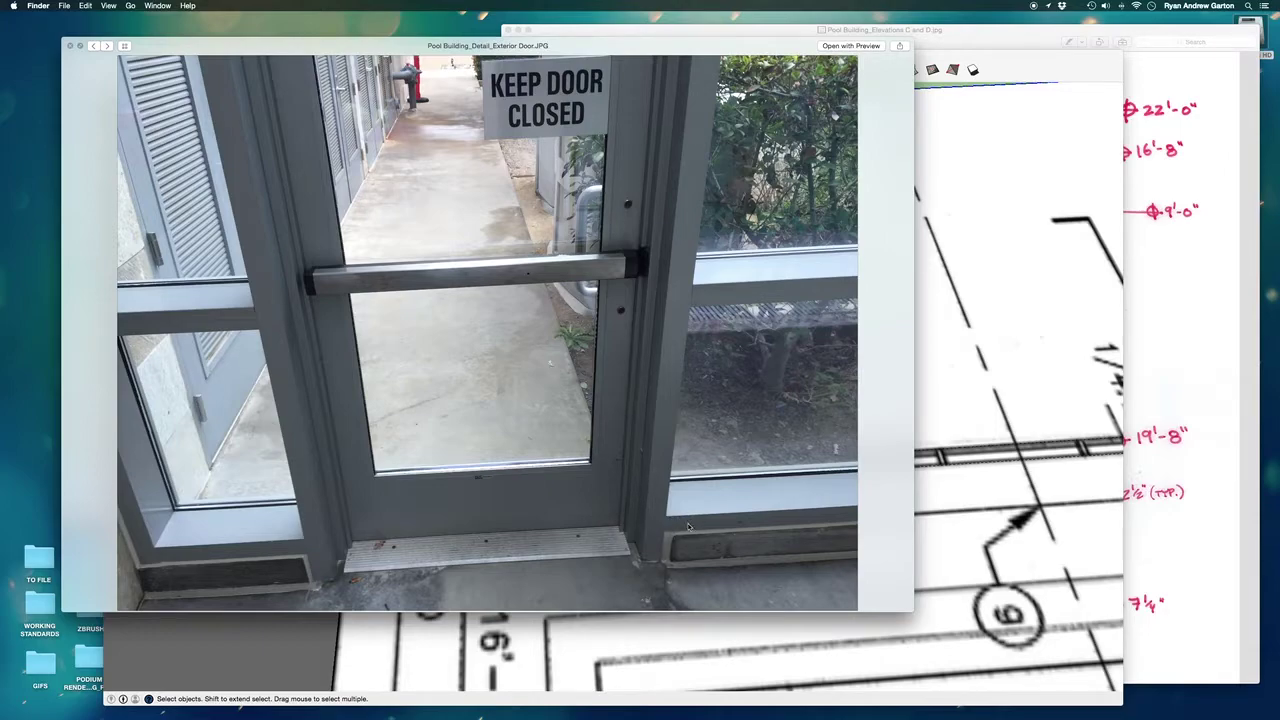
pyautogui.click(949, 393)
# Step: Draw a rectangle about 48' by 8" over the end wall on the plan, from the 42" corner to the side wall beside door 100.1
pyautogui.scroll(-5, 430, 401)
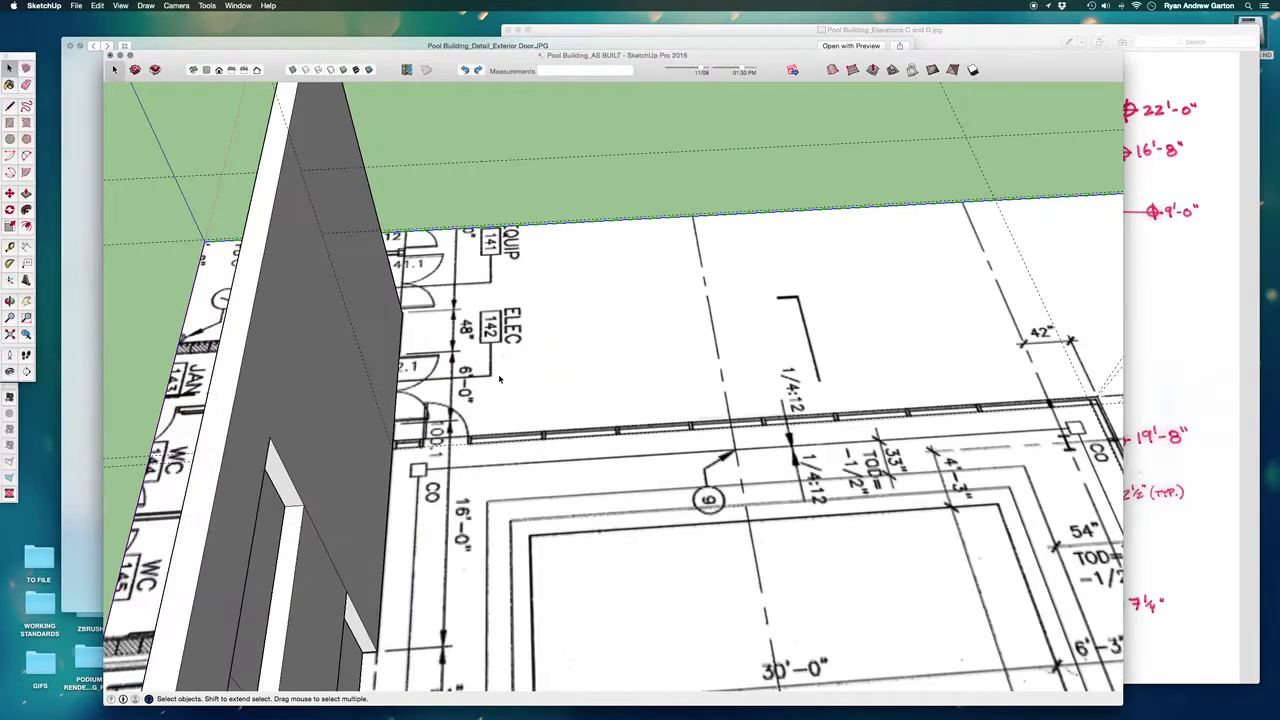
pyautogui.moveTo(440, 401); pyautogui.dragTo(486, 411, button='middle')
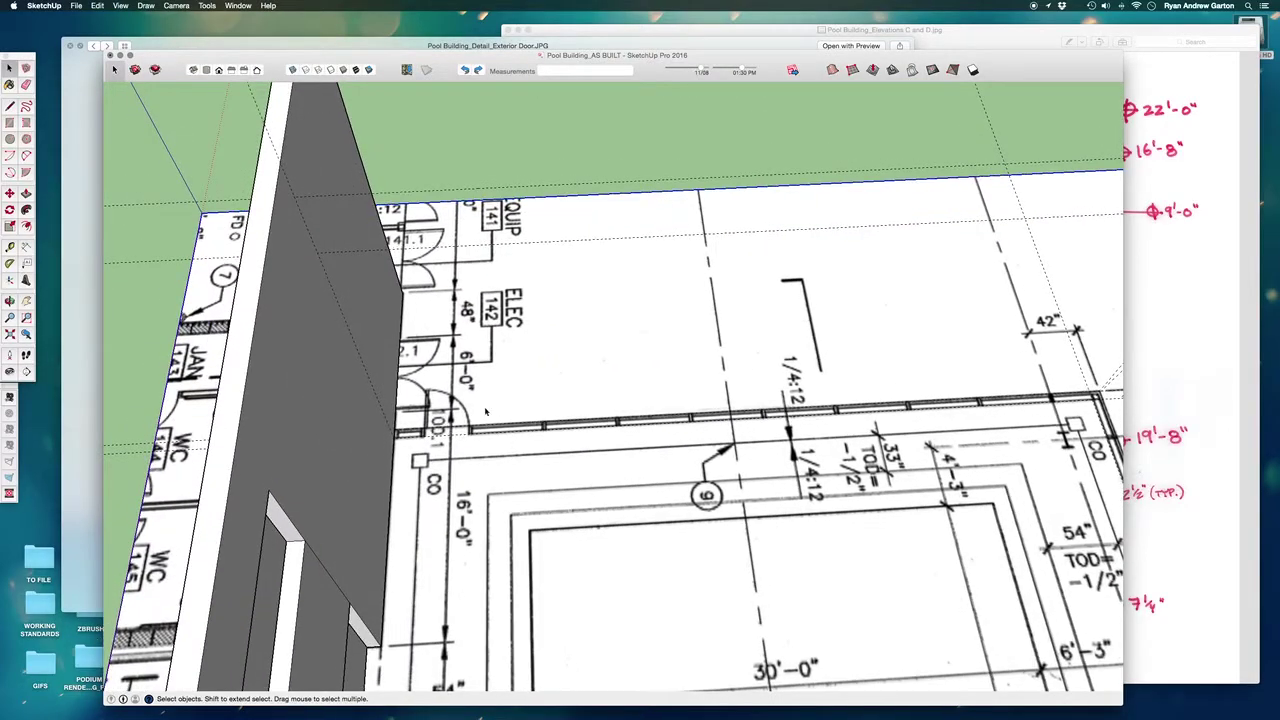
pyautogui.click(9, 122)
pyautogui.scroll(6, 1060, 372)
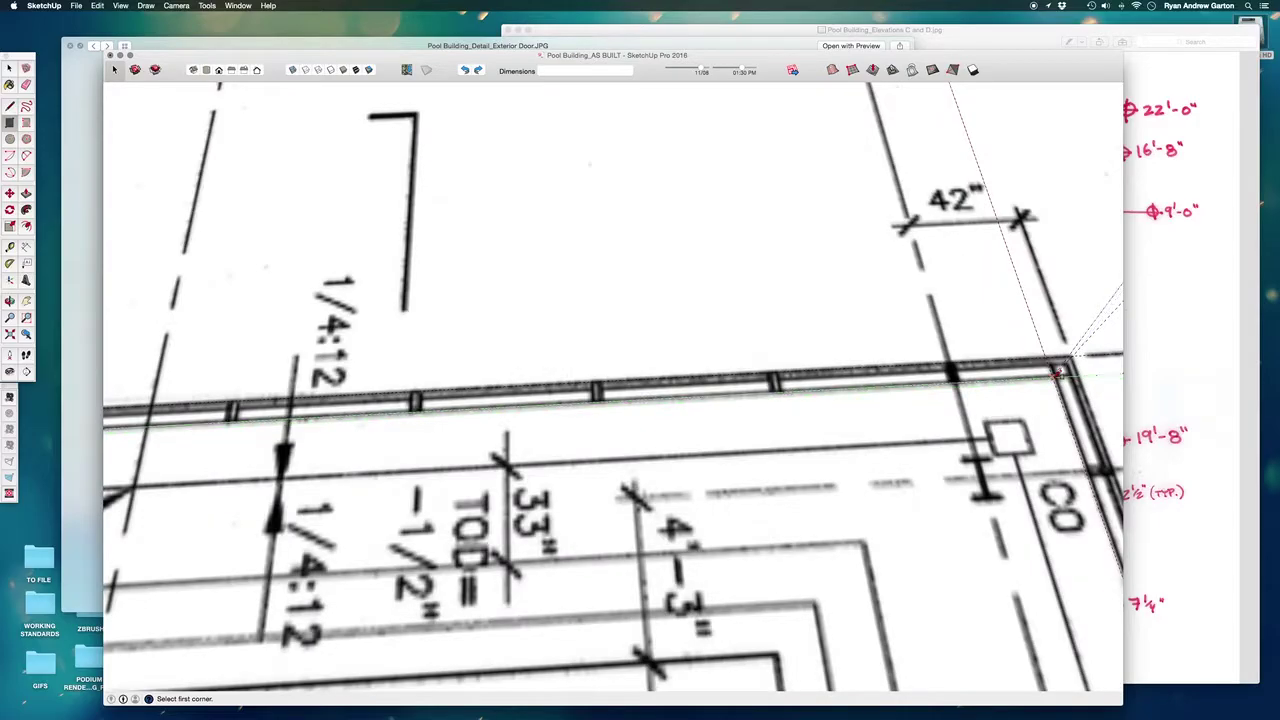
pyautogui.click(1058, 372)
pyautogui.scroll(-8, 1060, 370)
pyautogui.scroll(6, 433, 441)
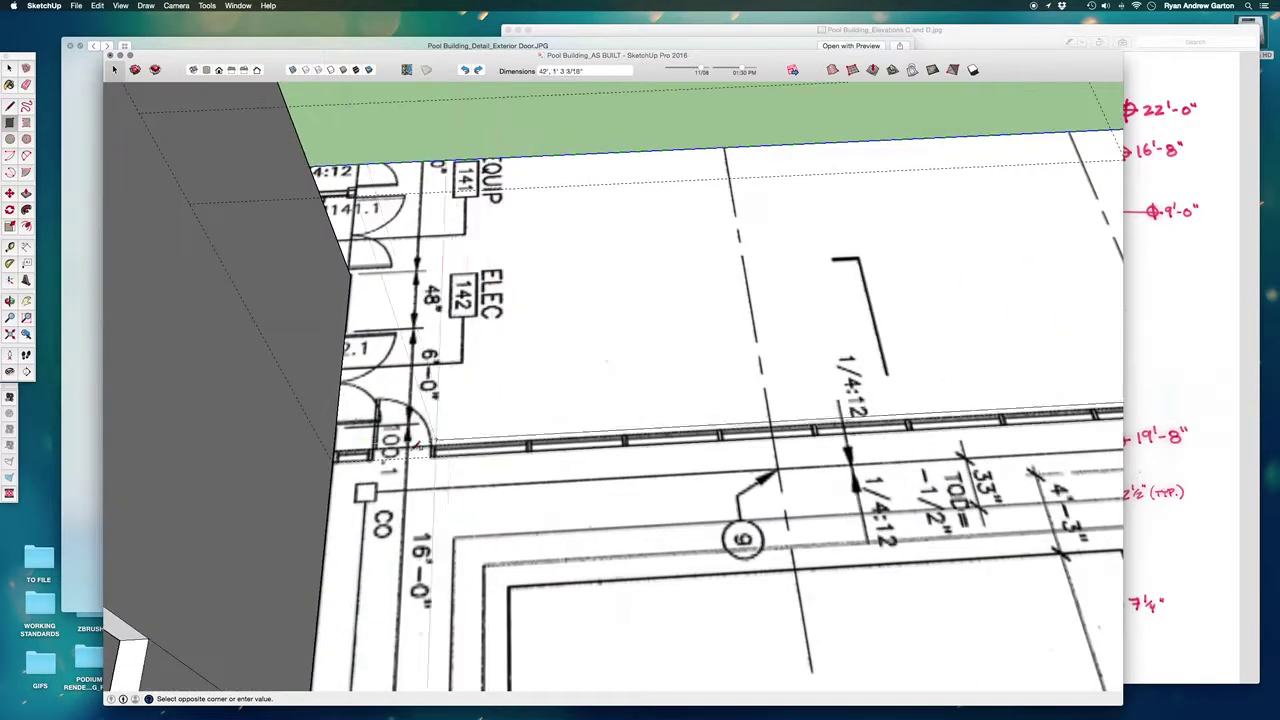
pyautogui.scroll(8, 433, 441)
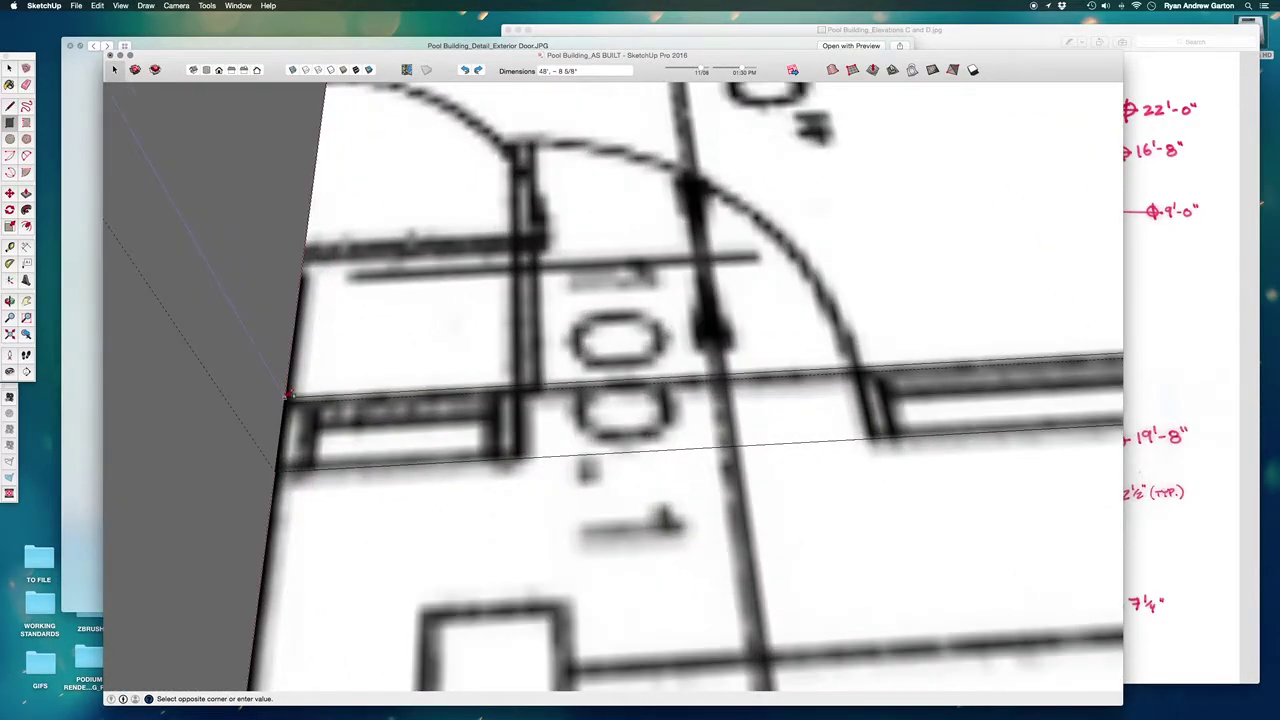
pyautogui.click(288, 395)
pyautogui.scroll(-3, 410, 440)
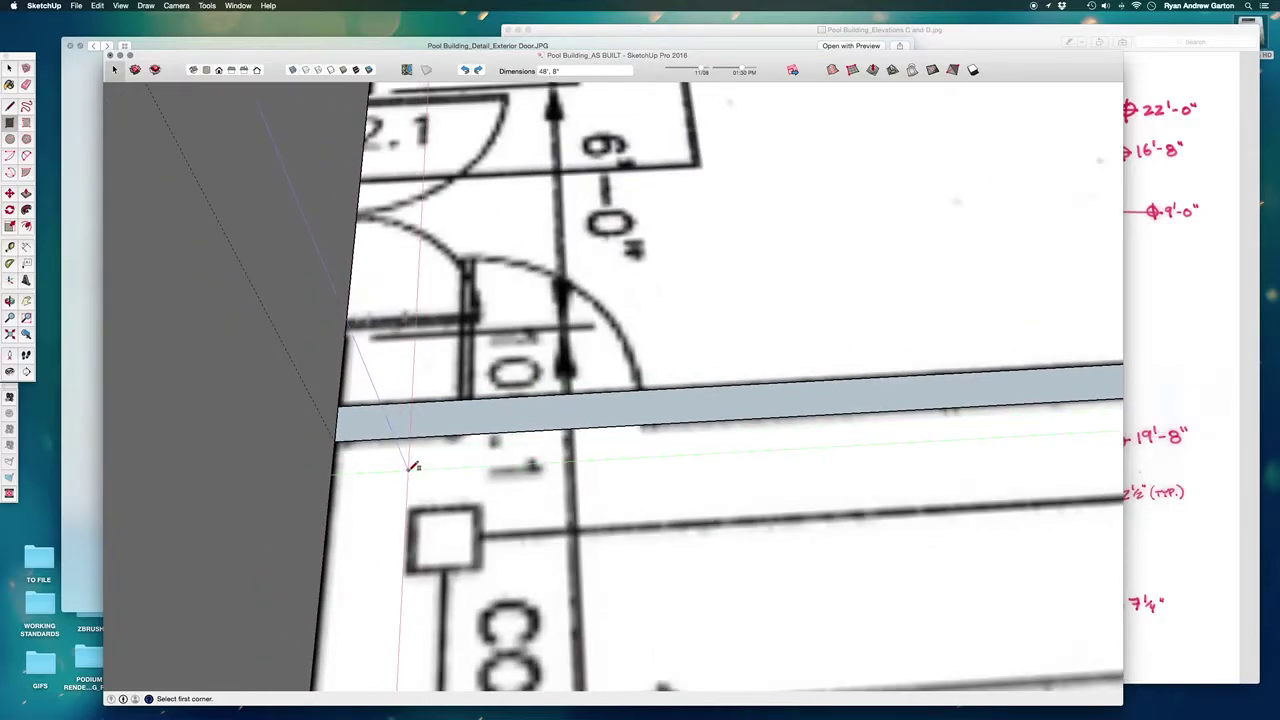
# Step: Extrude the end wall rectangle 7.25" upward to form the base curb
pyautogui.click(9, 67)
pyautogui.click(443, 414)
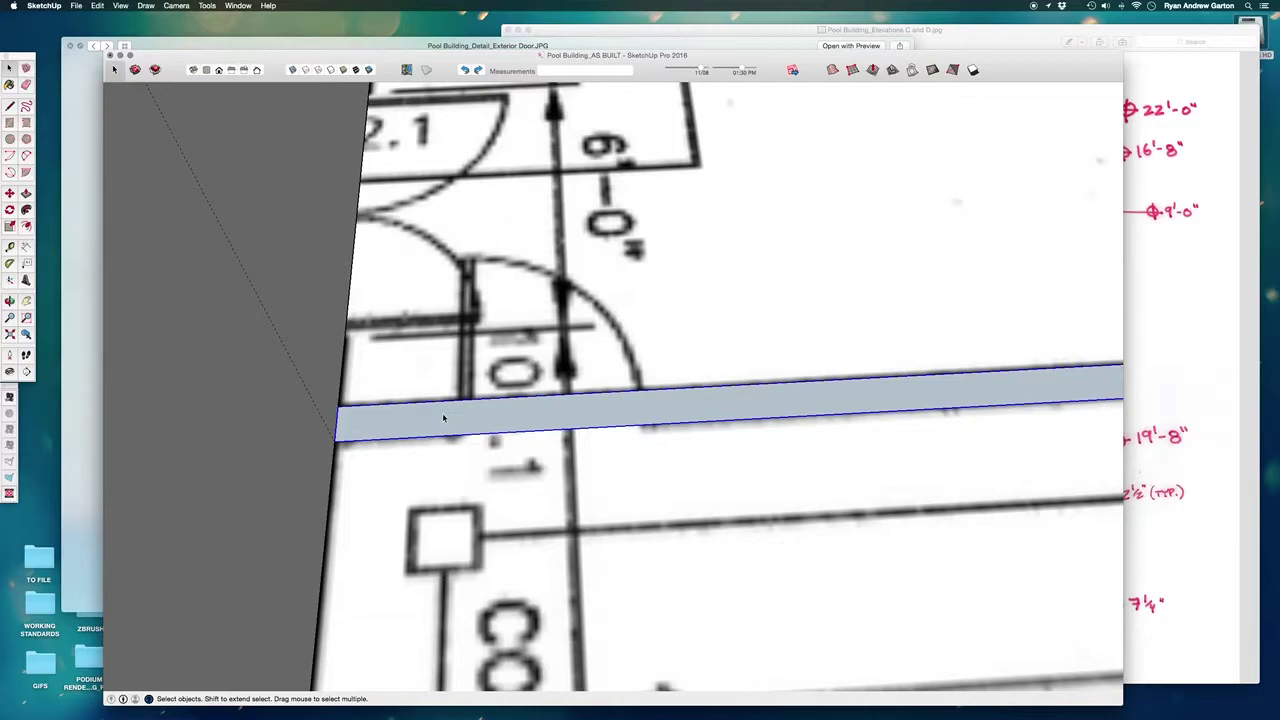
pyautogui.press('p')
pyautogui.click(508, 428)
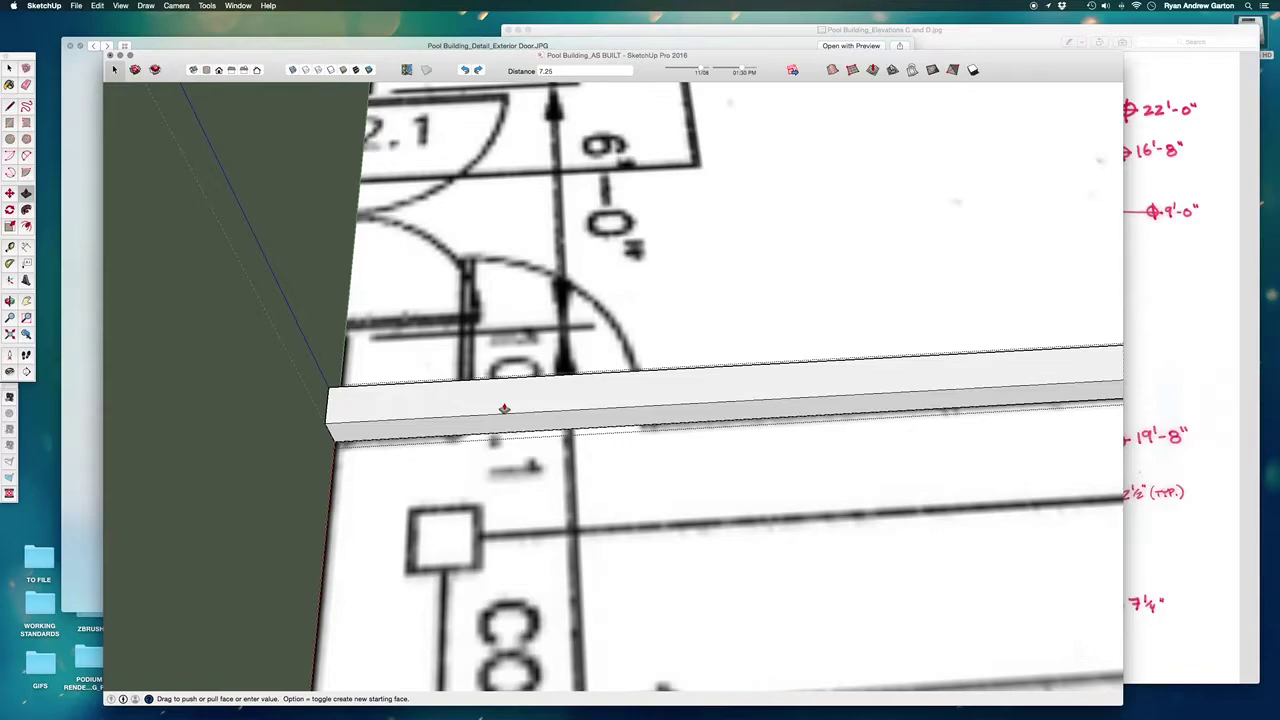
pyautogui.press('Return')
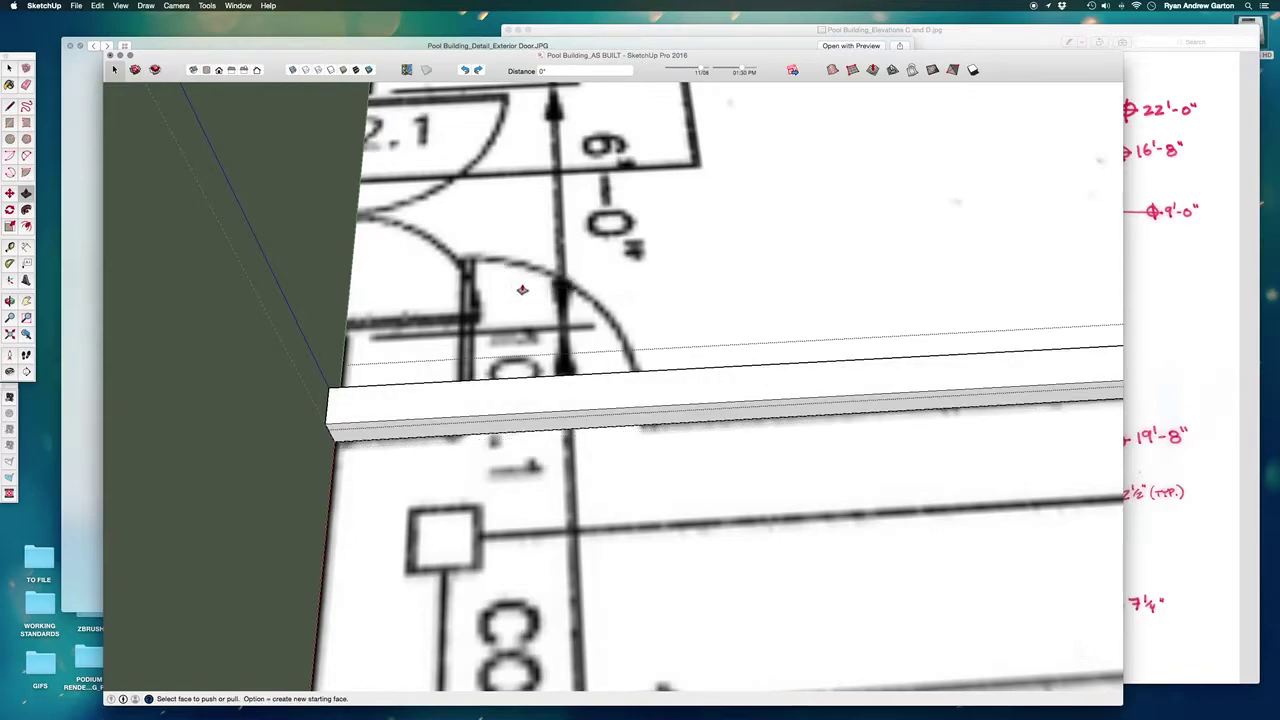
pyautogui.moveTo(517, 287); pyautogui.dragTo(411, 413, button='middle')
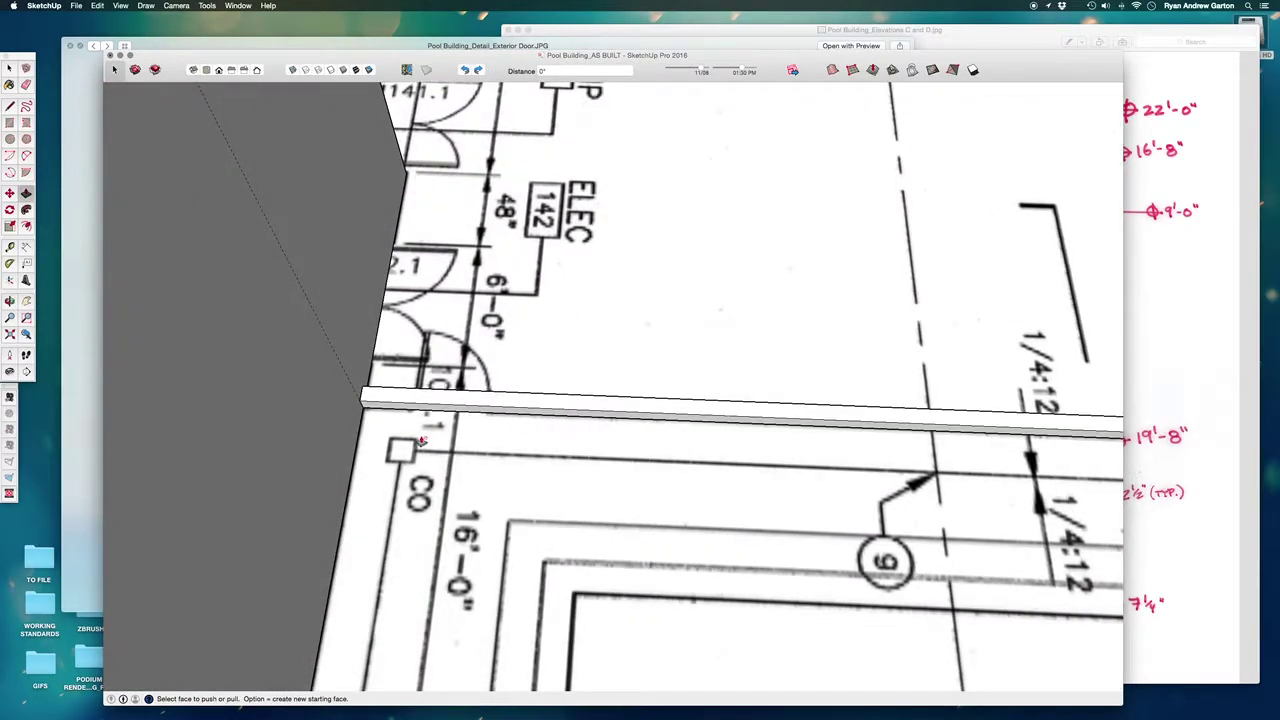
pyautogui.scroll(-3, 460, 370)
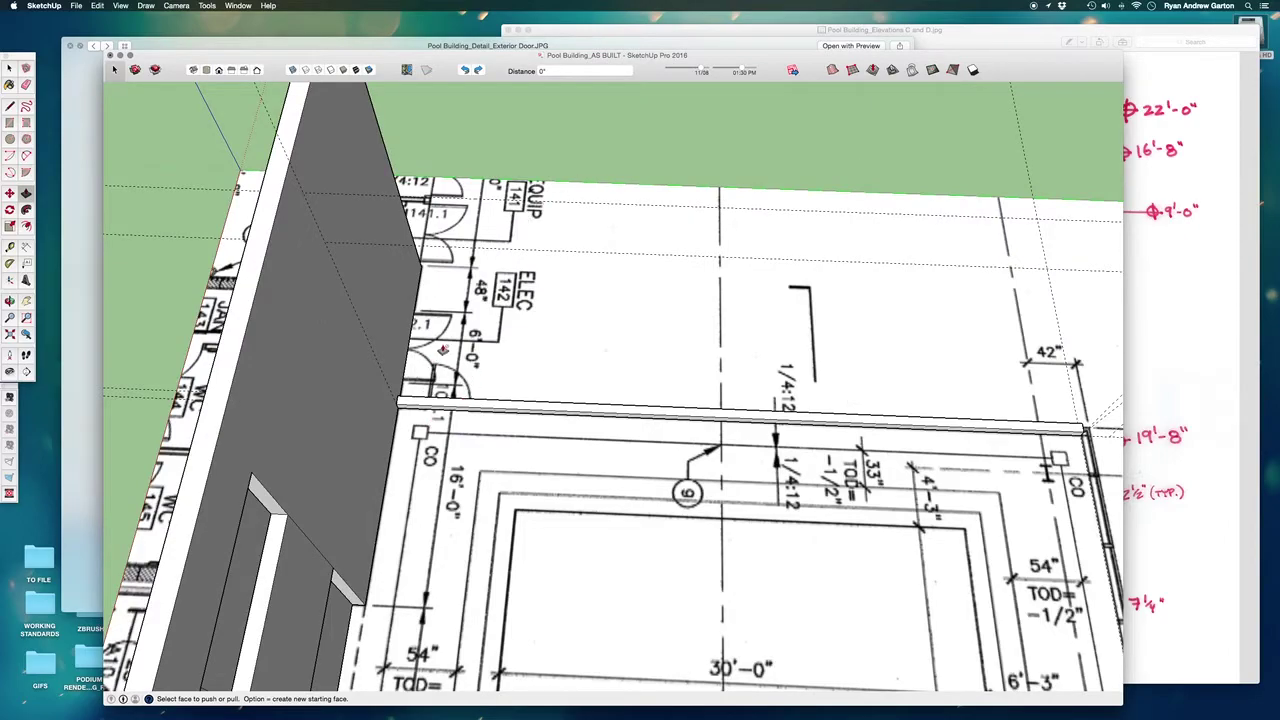
# Step: Browse the pool building photos to the Elevation D view and compare its glazing and base with the Elevation D sketch
pyautogui.moveTo(1031, 66)
pyautogui.mouseDown()
pyautogui.moveTo(829, 277)
pyautogui.moveTo(974, 457)
pyautogui.moveTo(960, 594)
pyautogui.moveTo(867, 628)
pyautogui.moveTo(886, 626)
pyautogui.moveTo(820, 471)
pyautogui.moveTo(831, 340)
pyautogui.moveTo(835, 434)
pyautogui.mouseUp()
pyautogui.click(798, 281)
pyautogui.press('Right')
pyautogui.press('Right')
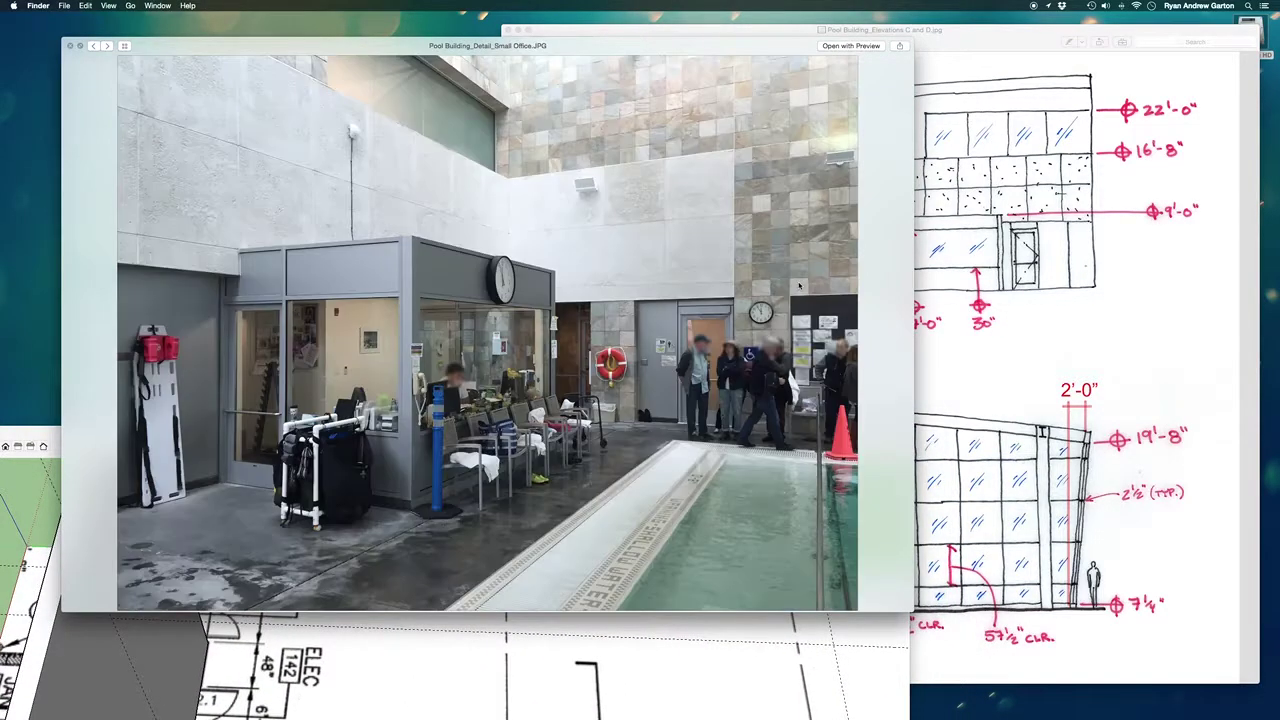
pyautogui.press('Right')
pyautogui.press('Right')
pyautogui.press('Right')
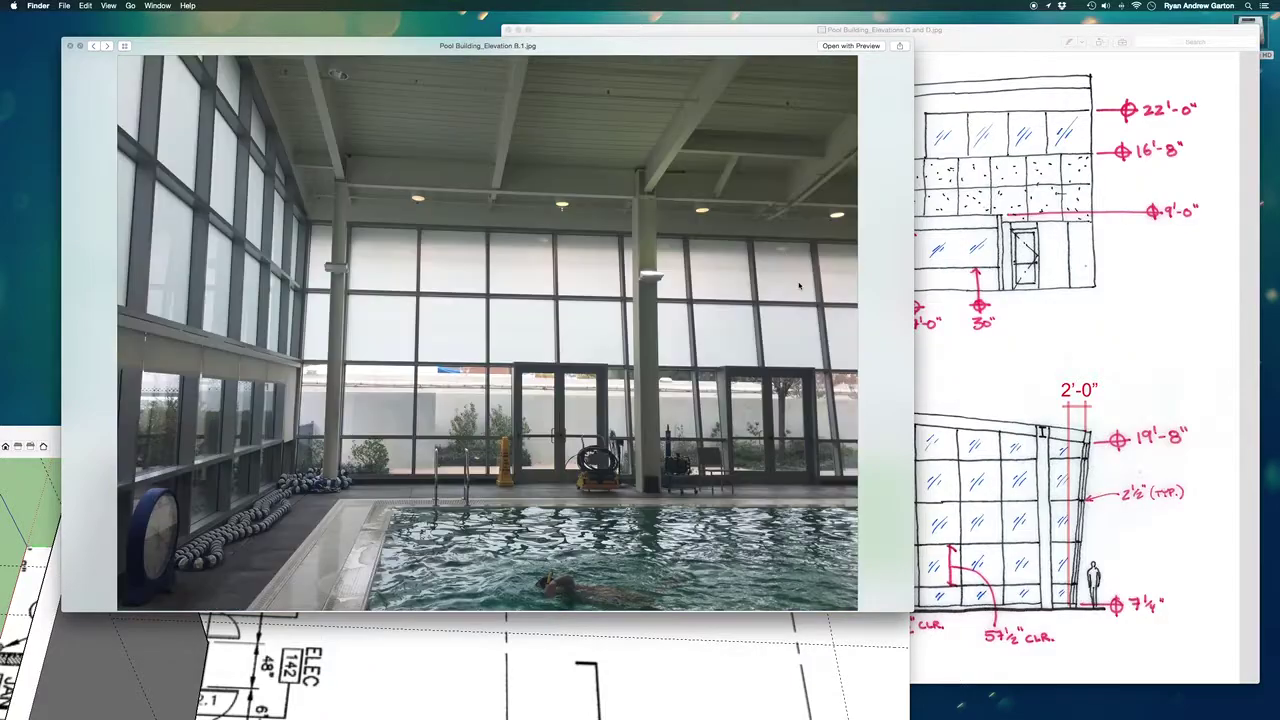
pyautogui.press('Right')
pyautogui.press('Right')
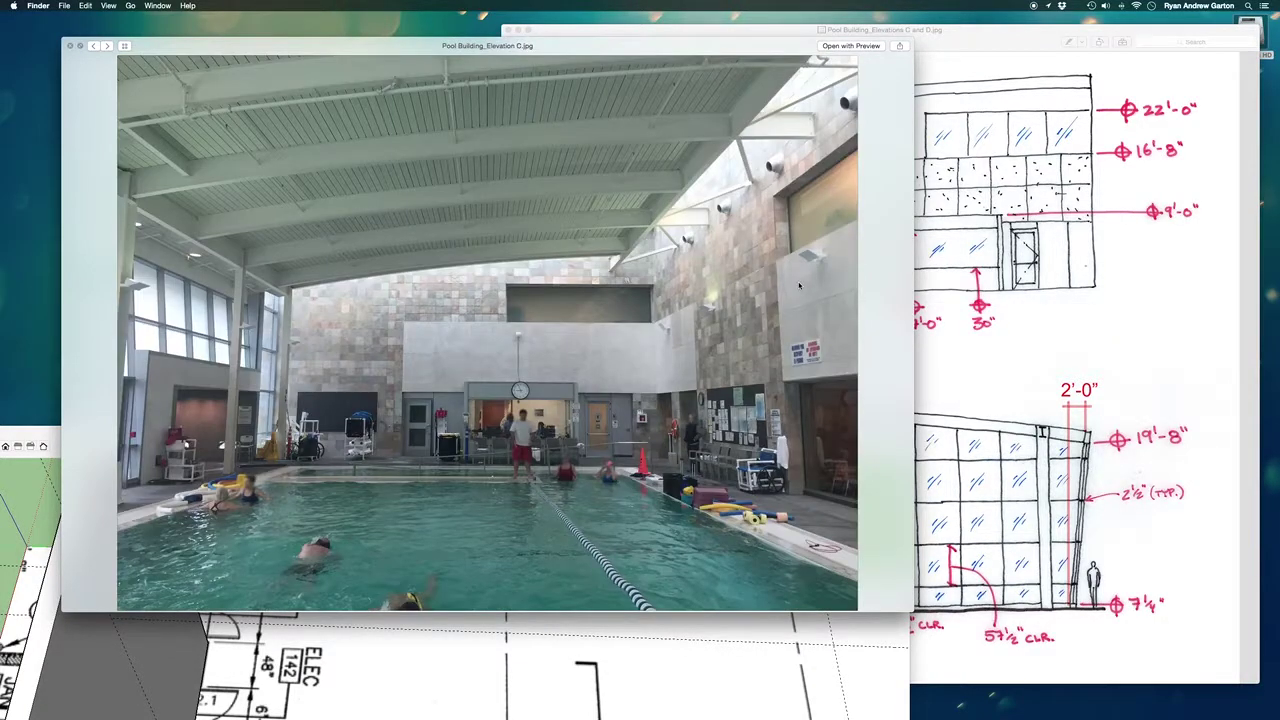
pyautogui.press('Right')
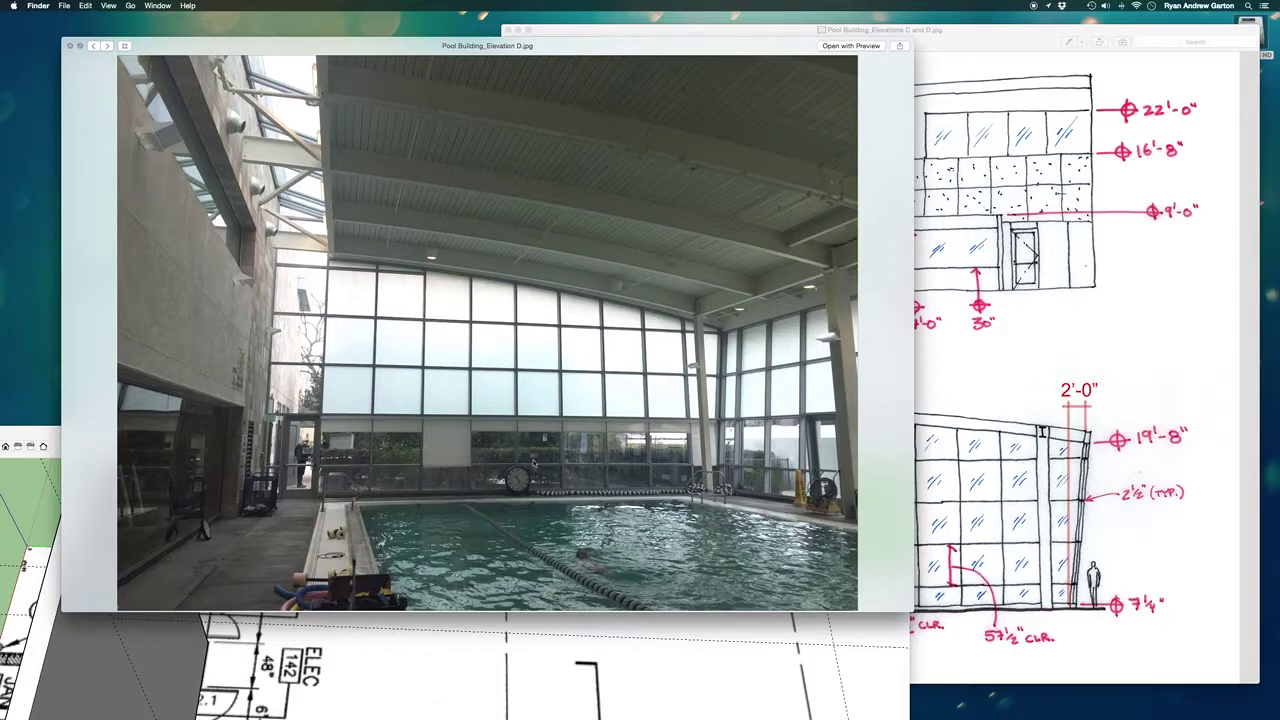
pyautogui.click(1184, 551)
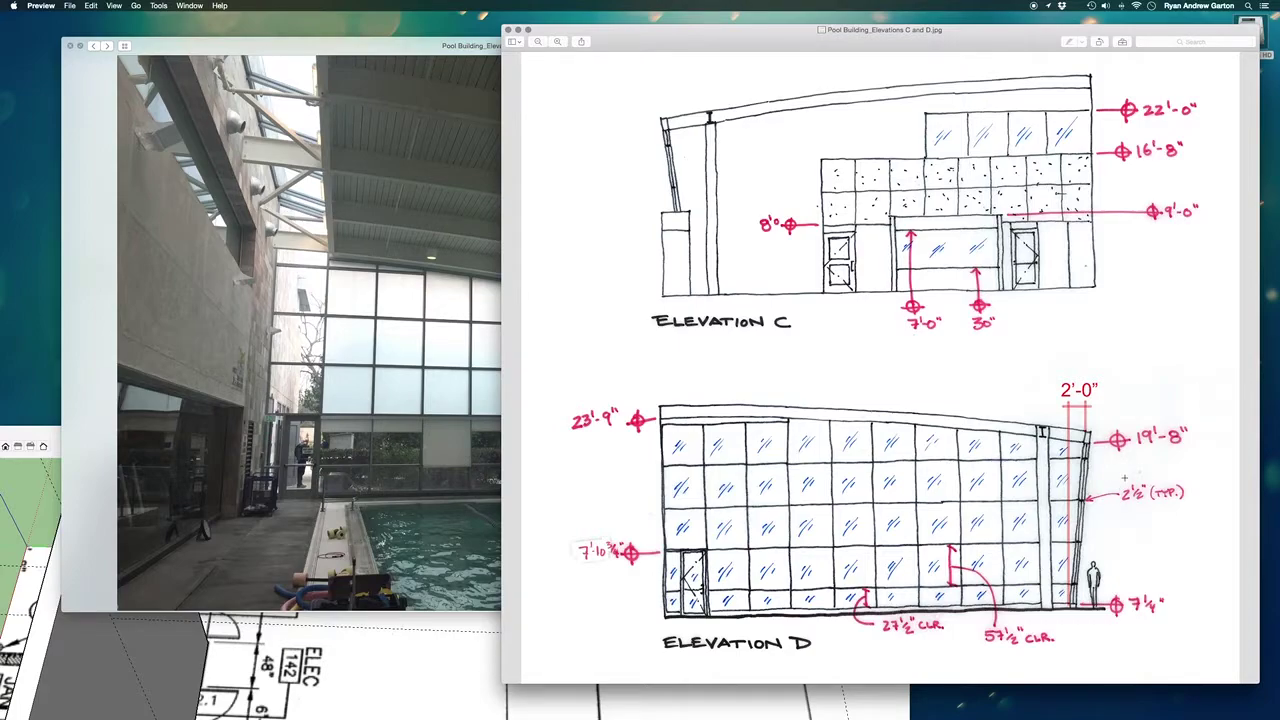
pyautogui.click(290, 78)
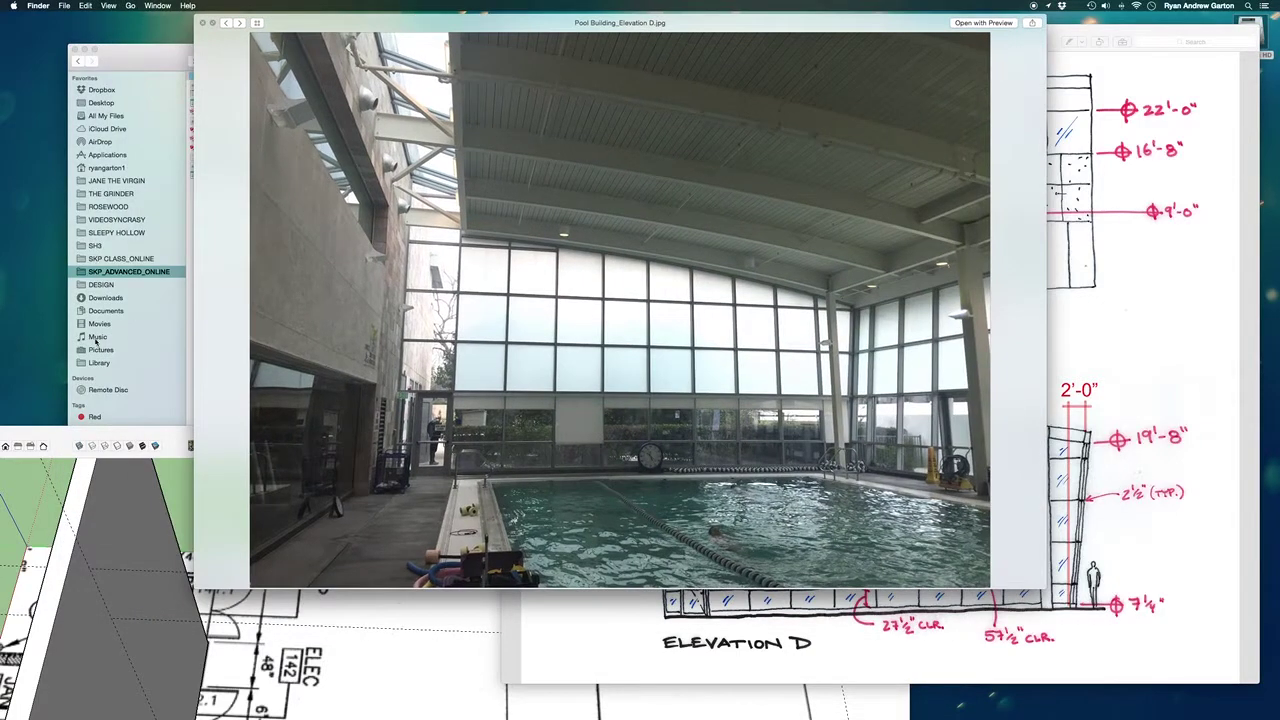
pyautogui.click(127, 433)
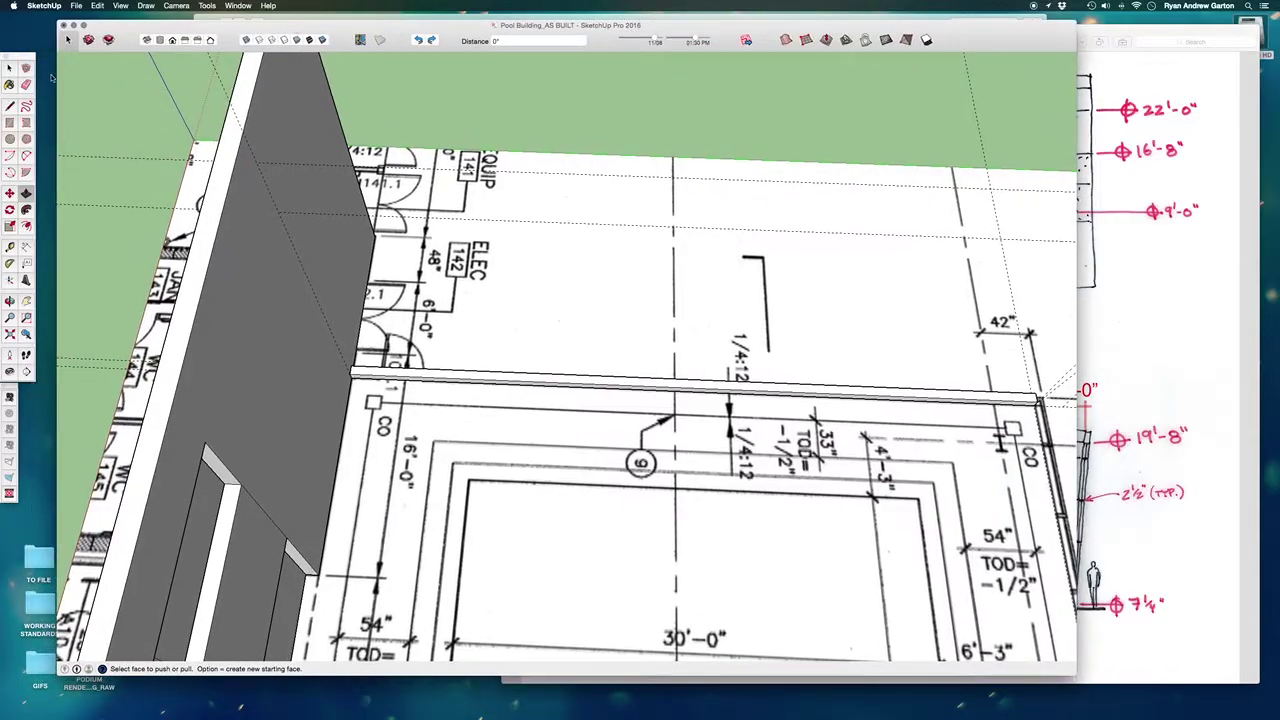
# Step: Draw a rectangle about 48' by 8" on top of the base curb, between its opposite corners
pyautogui.click(10, 122)
pyautogui.click(356, 370)
pyautogui.scroll(-3, 430, 410)
pyautogui.scroll(5, 888, 410)
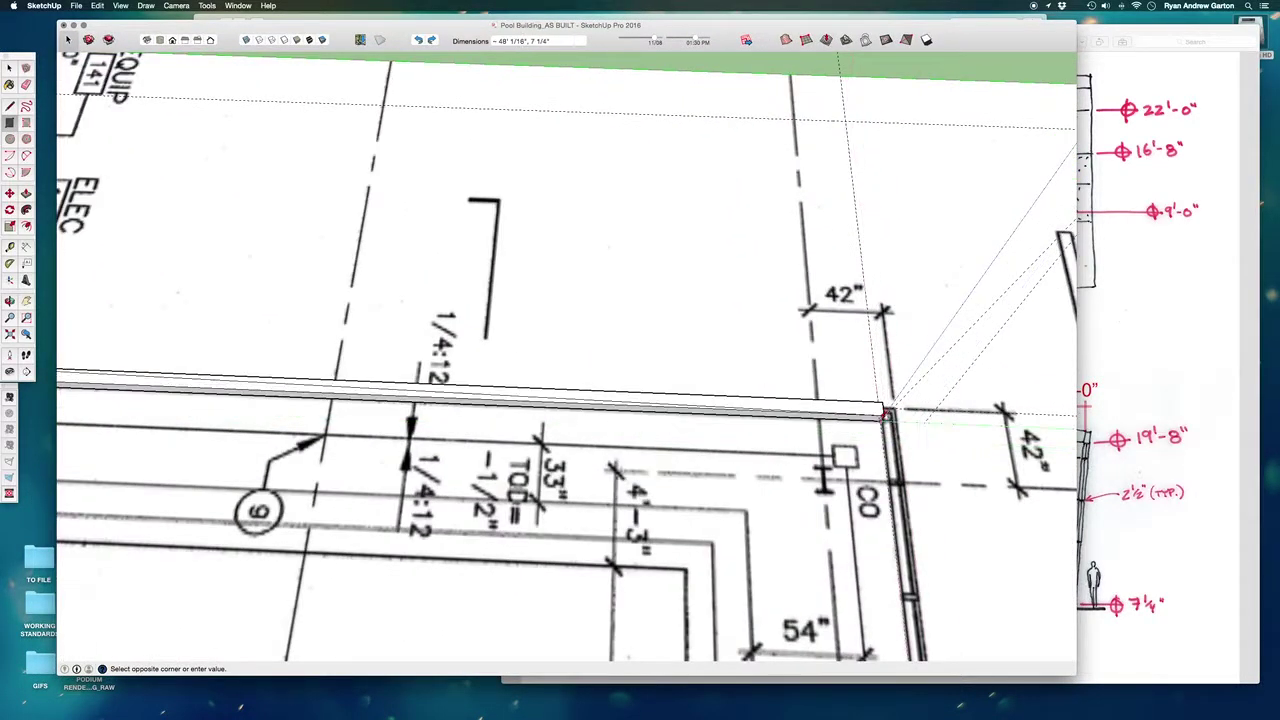
pyautogui.click(885, 410)
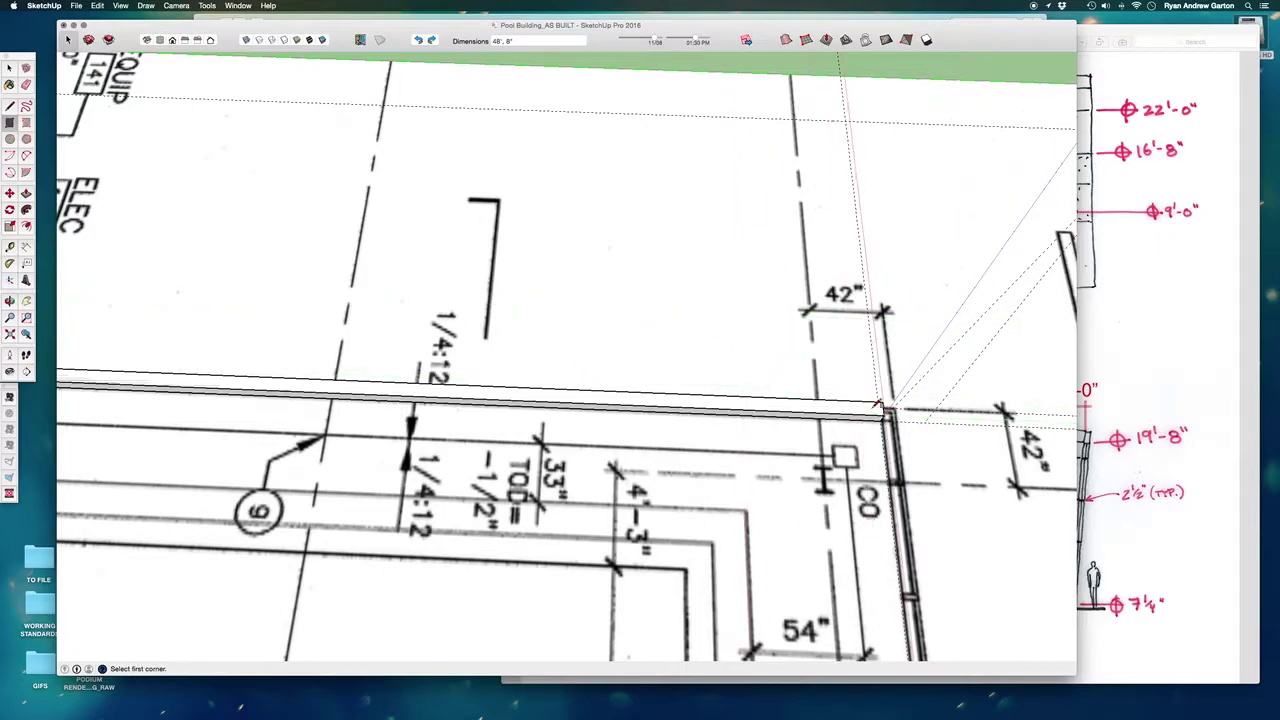
# Step: Extrude the rectangle on top of the curb 2 1/2" upward to form a horizontal mullion
pyautogui.click(10, 67)
pyautogui.click(499, 390)
pyautogui.moveTo(500, 388); pyautogui.dragTo(632, 357, button='middle')
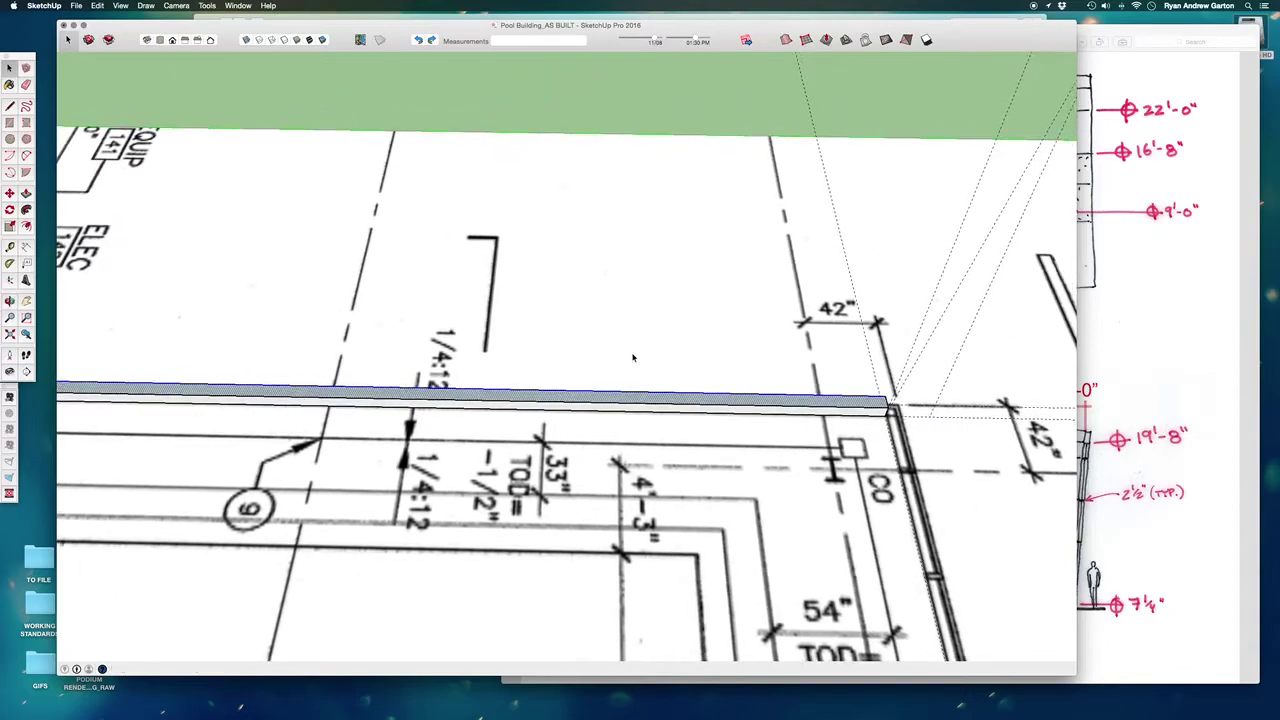
pyautogui.scroll(3, 707, 404)
pyautogui.moveTo(700, 399); pyautogui.dragTo(860, 382, button='middle')
pyautogui.press('p')
pyautogui.moveTo(864, 377); pyautogui.dragTo(864, 362)
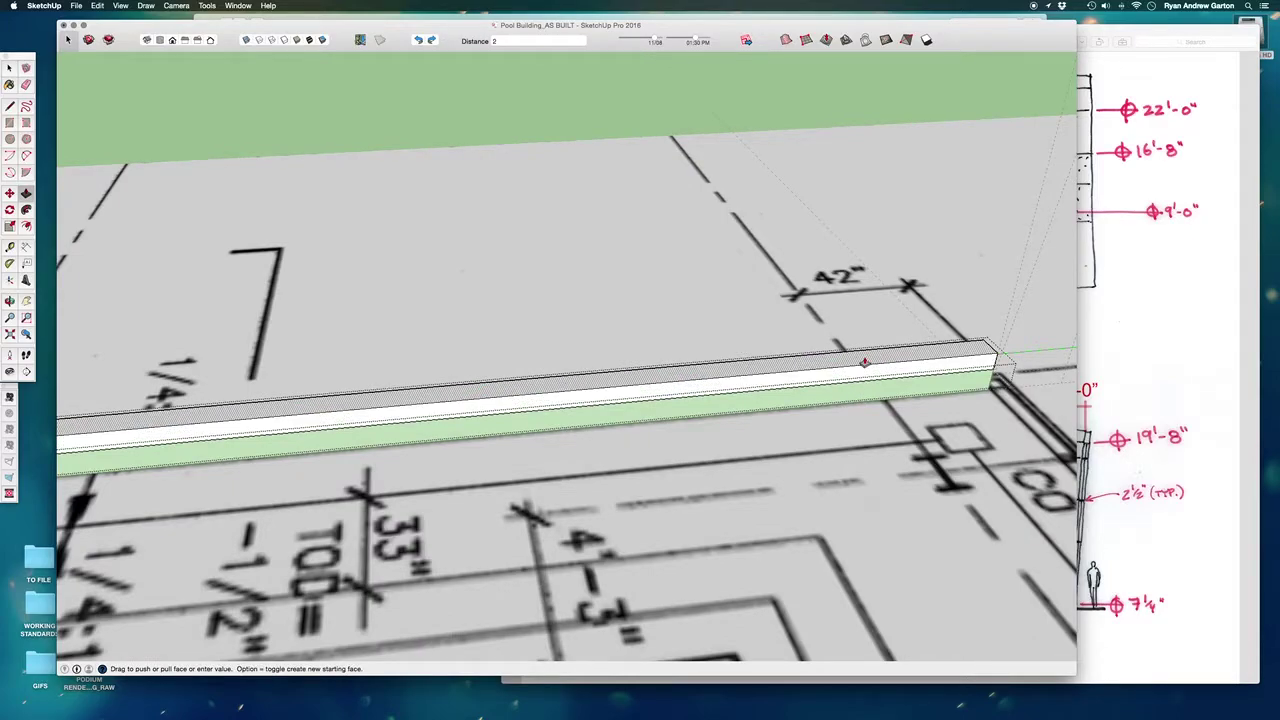
pyautogui.press('Return')
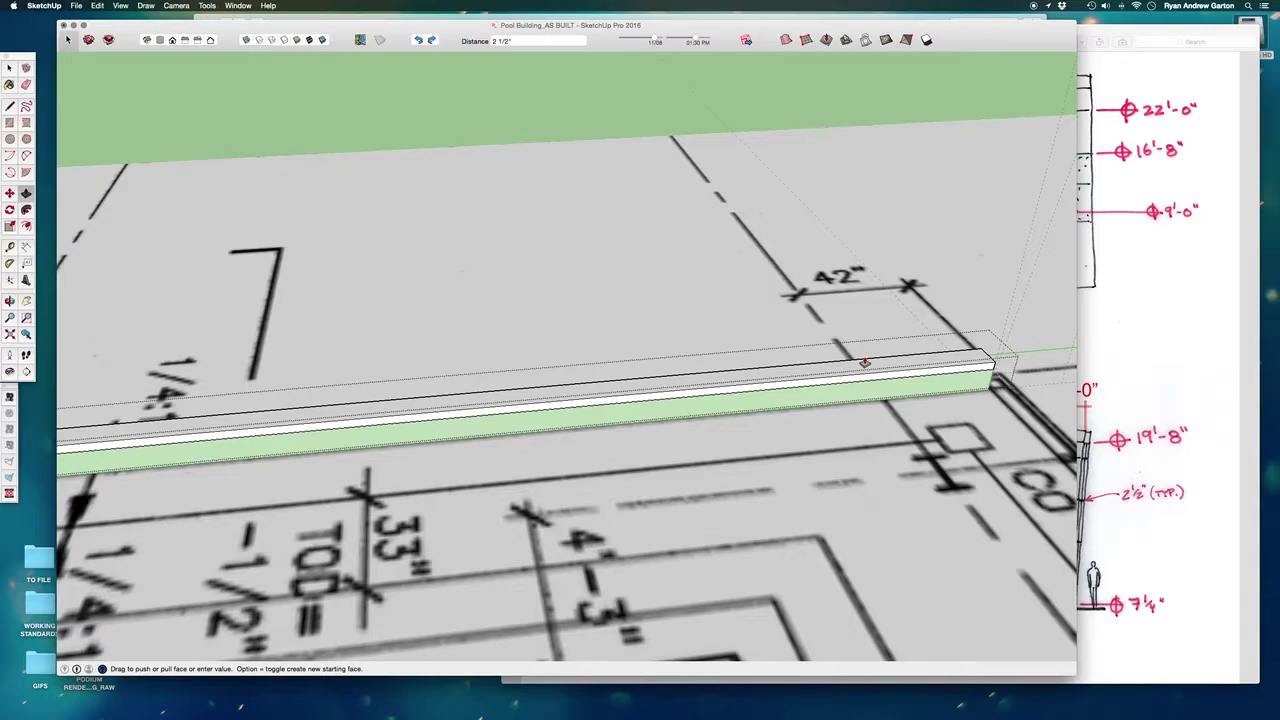
pyautogui.moveTo(864, 362); pyautogui.dragTo(654, 317, button='middle')
pyautogui.press('space')
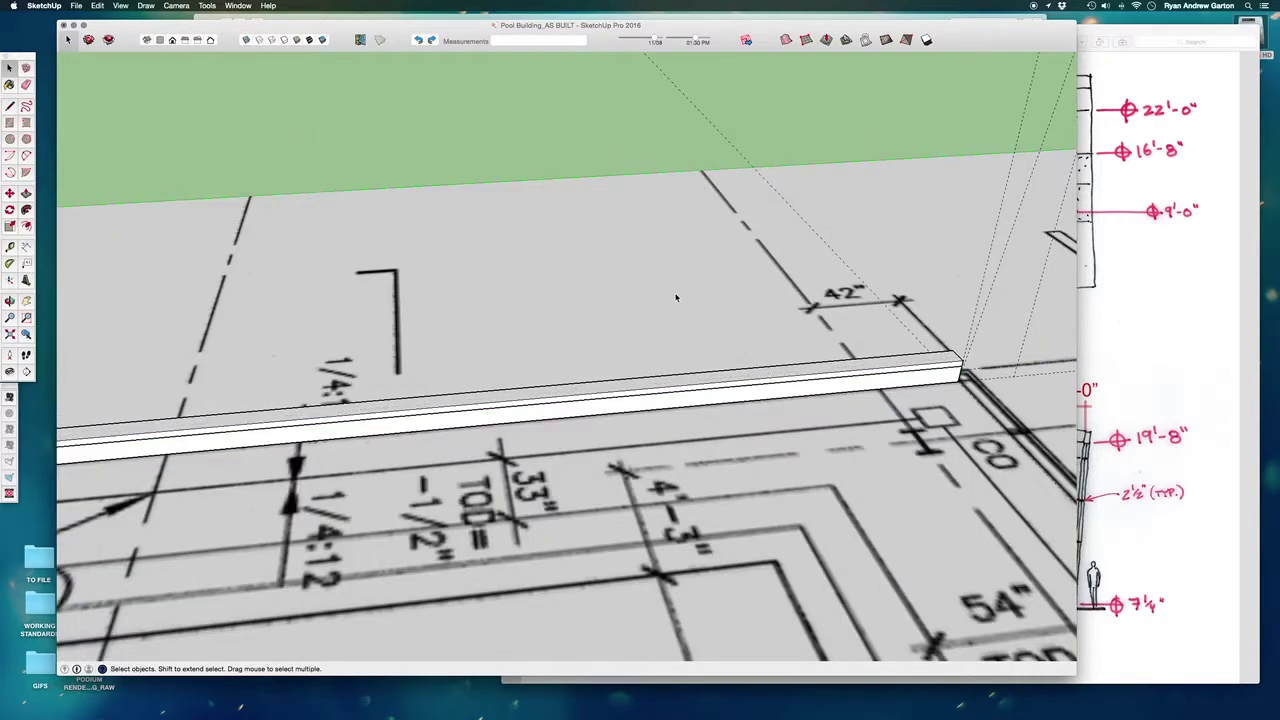
# Step: Consult the Elevation D sketch and move the horizontal mullion 27.5" straight up from the curb
pyautogui.scroll(-2, 571, 331)
pyautogui.moveTo(571, 331); pyautogui.dragTo(465, 338, button='middle')
pyautogui.scroll(-3, 897, 294)
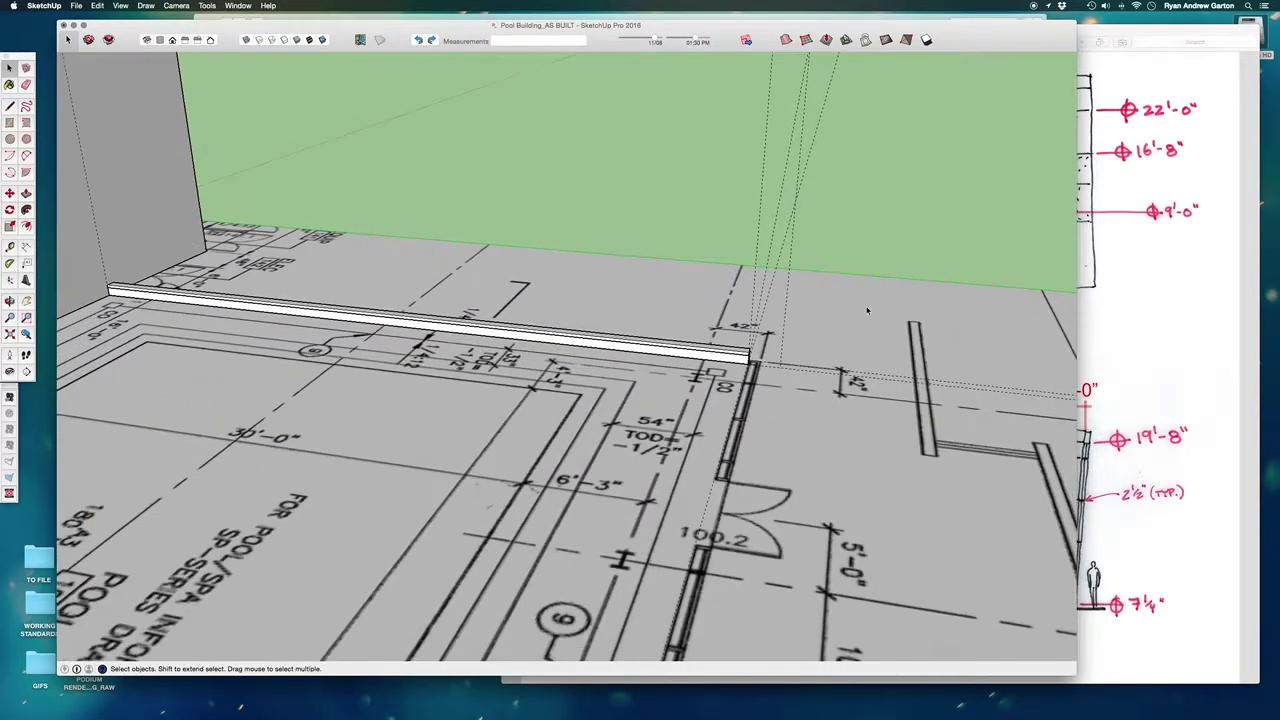
pyautogui.scroll(3, 489, 328)
pyautogui.click(660, 338)
pyautogui.click(1159, 562)
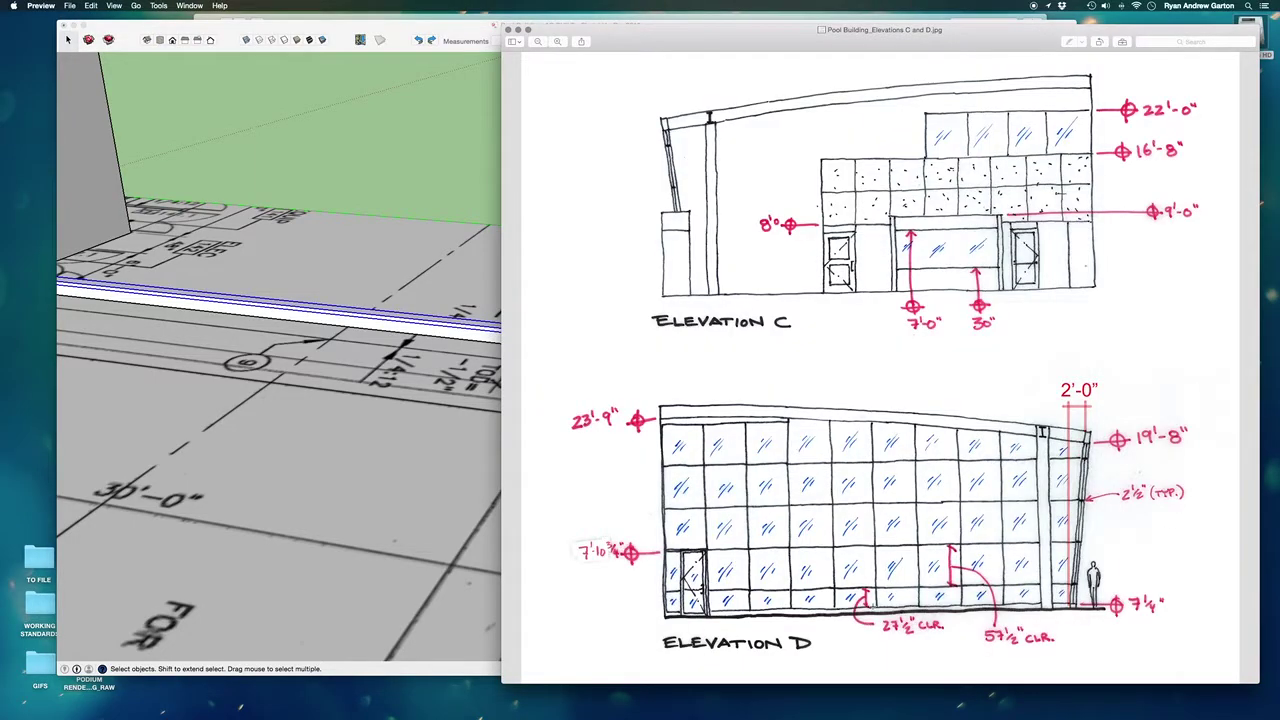
pyautogui.click(354, 234)
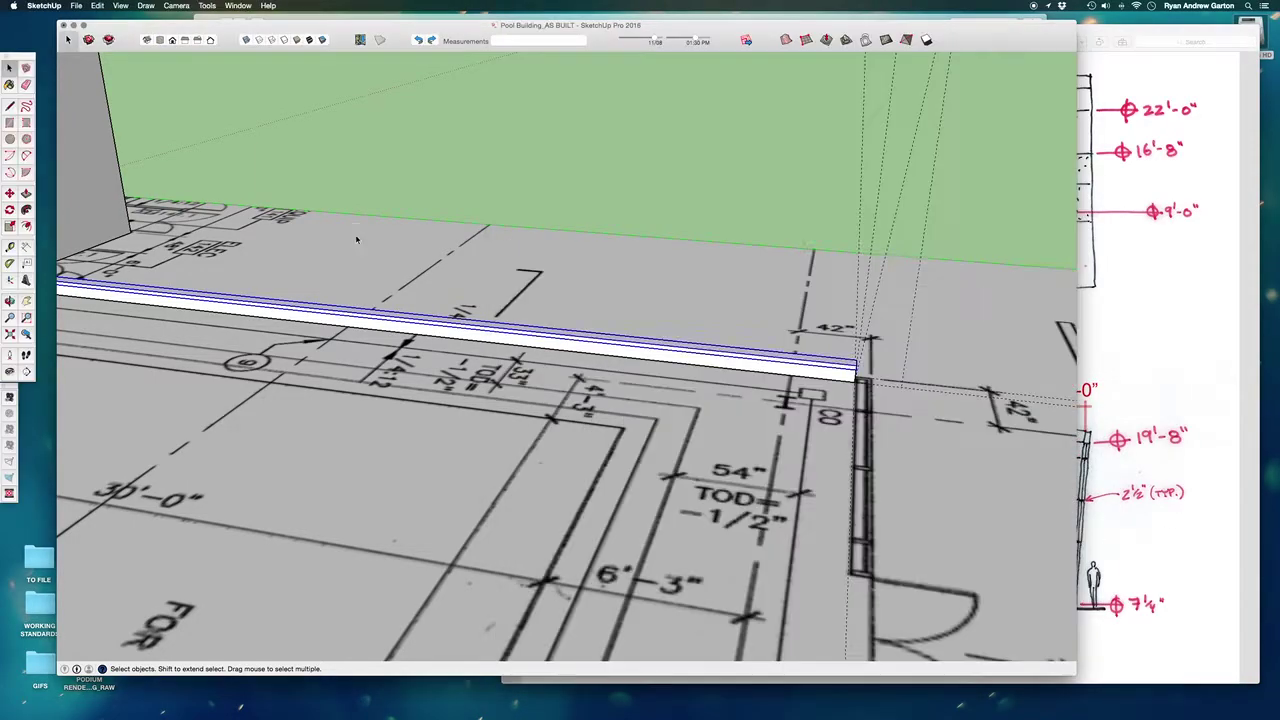
pyautogui.scroll(3, 565, 337)
pyautogui.scroll(3, 580, 340)
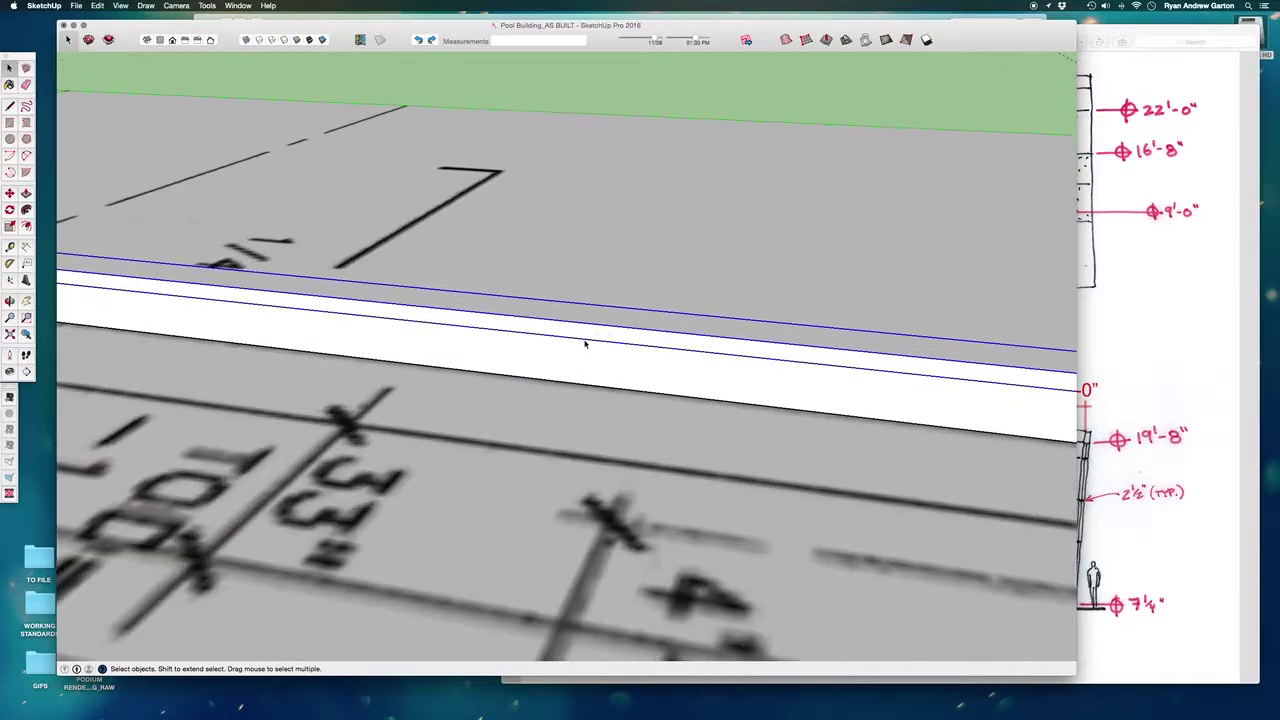
pyautogui.moveTo(618, 362); pyautogui.dragTo(599, 274, button='middle')
pyautogui.press('m')
pyautogui.click(614, 370)
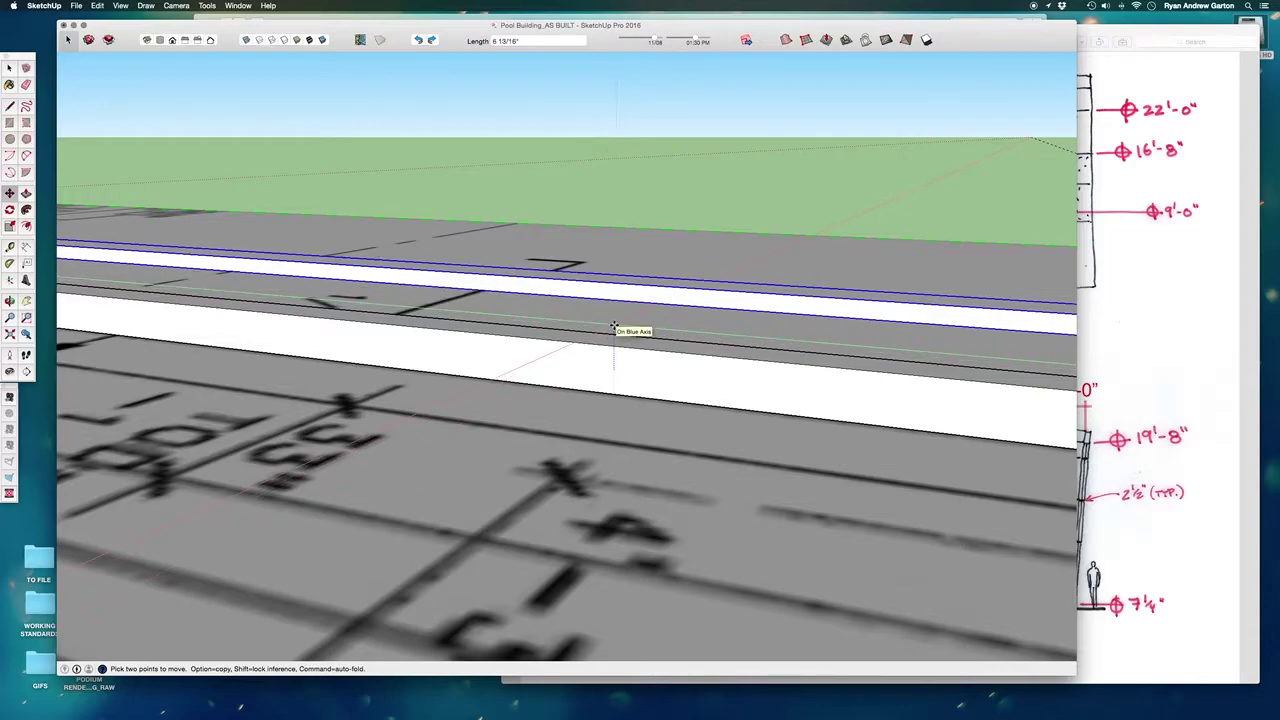
pyautogui.write('2')
pyautogui.press('Return')
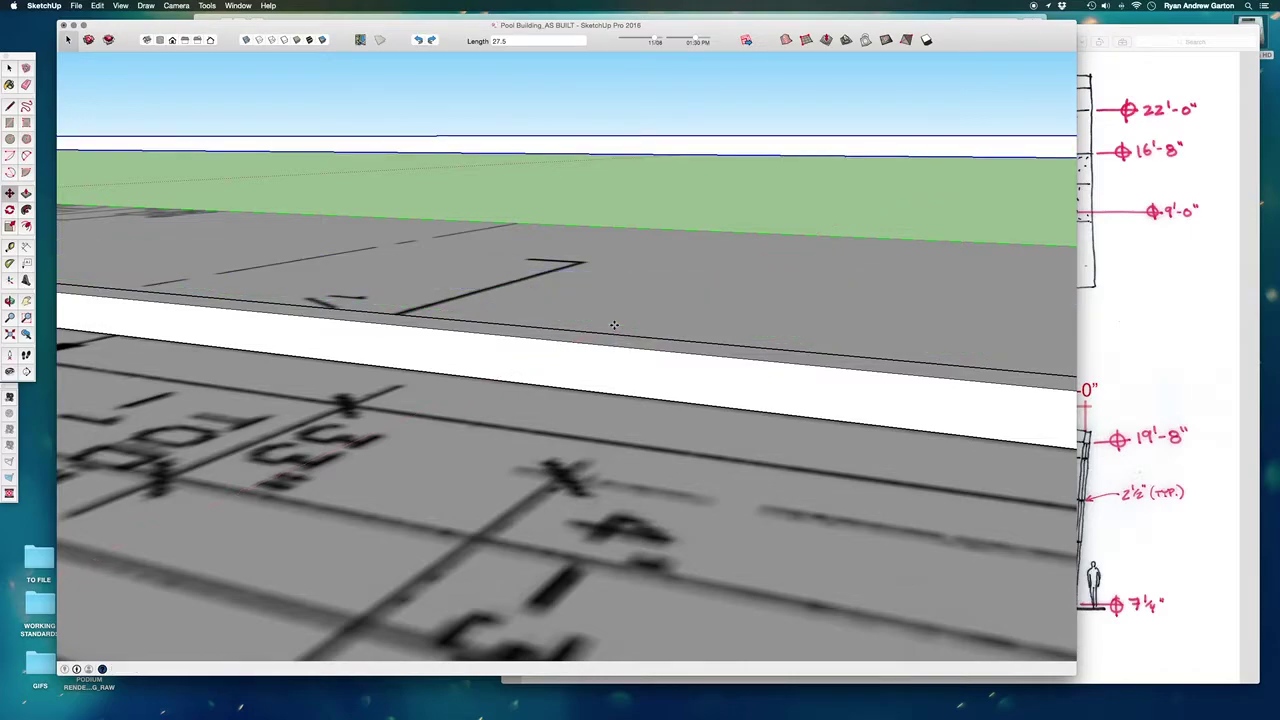
# Step: Measure the clear height between the curb and the raised mullion, and check it against the Elevation D sketch
pyautogui.scroll(-5, 613, 325)
pyautogui.press('t')
pyautogui.click(713, 360)
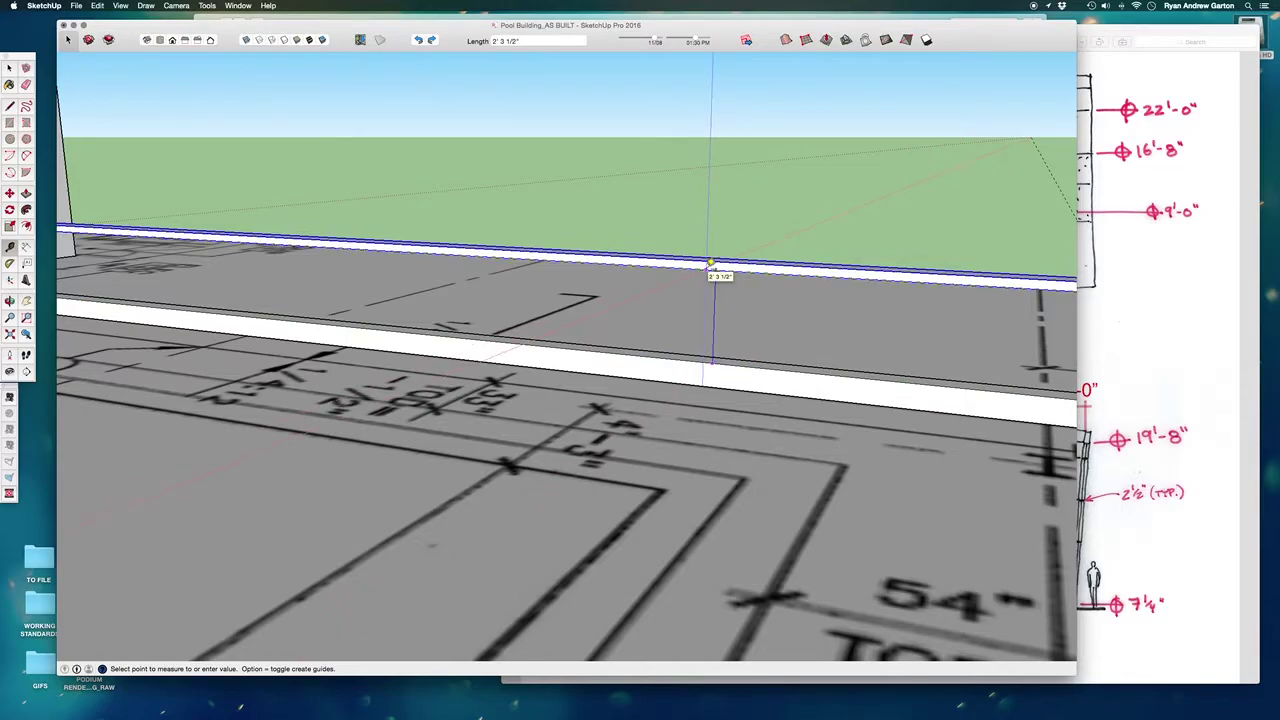
pyautogui.click(711, 265)
pyautogui.scroll(-5, 680, 330)
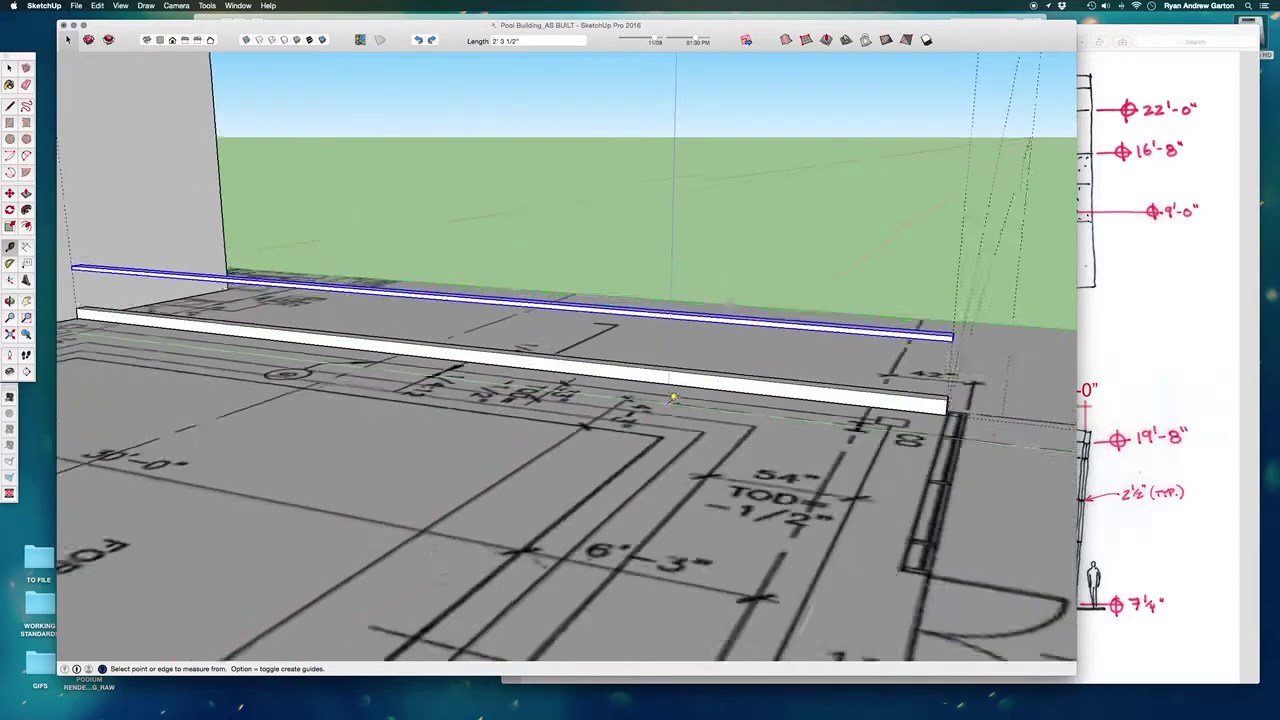
pyautogui.click(1140, 330)
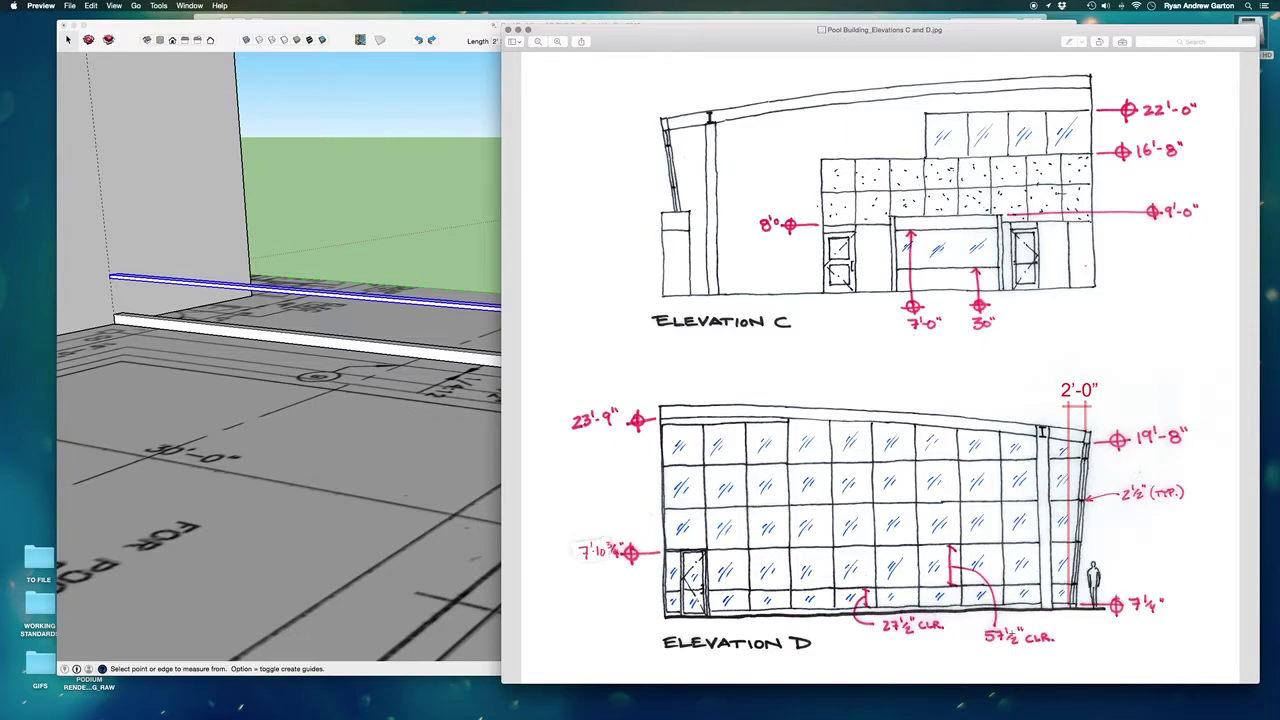
pyautogui.click(283, 287)
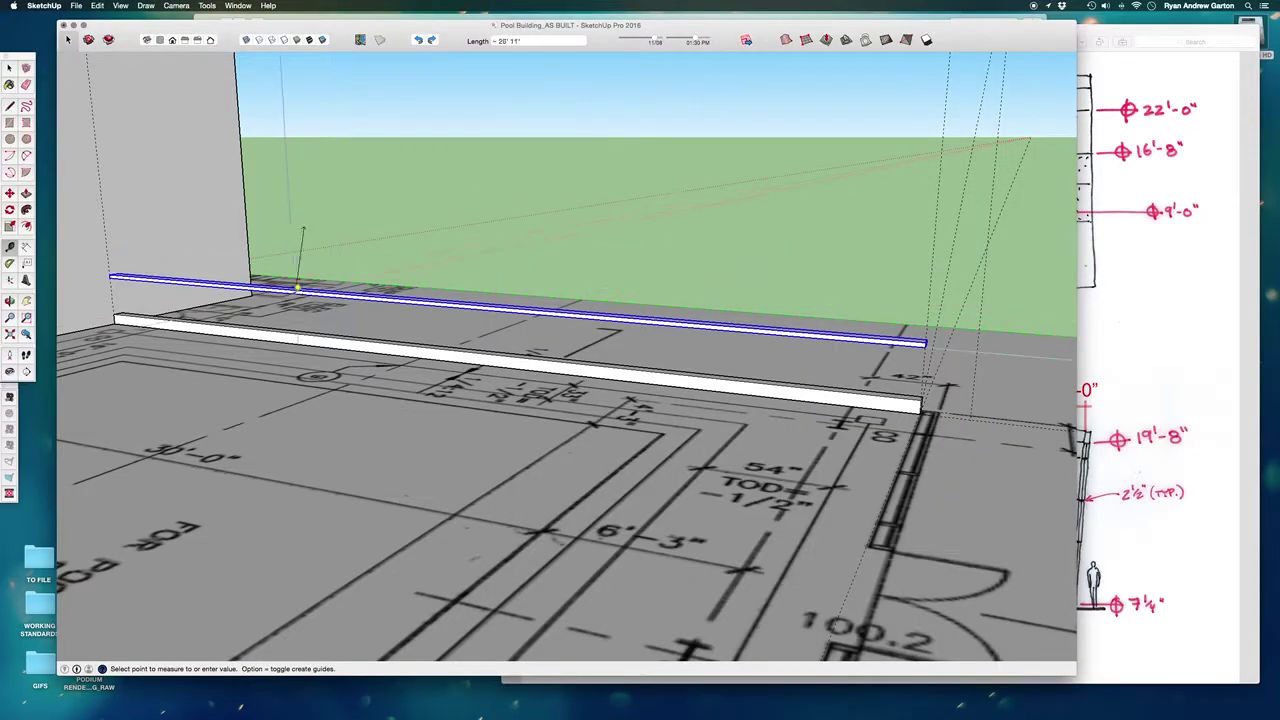
pyautogui.press('Escape')
pyautogui.moveTo(427, 406); pyautogui.dragTo(480, 434, button='middle')
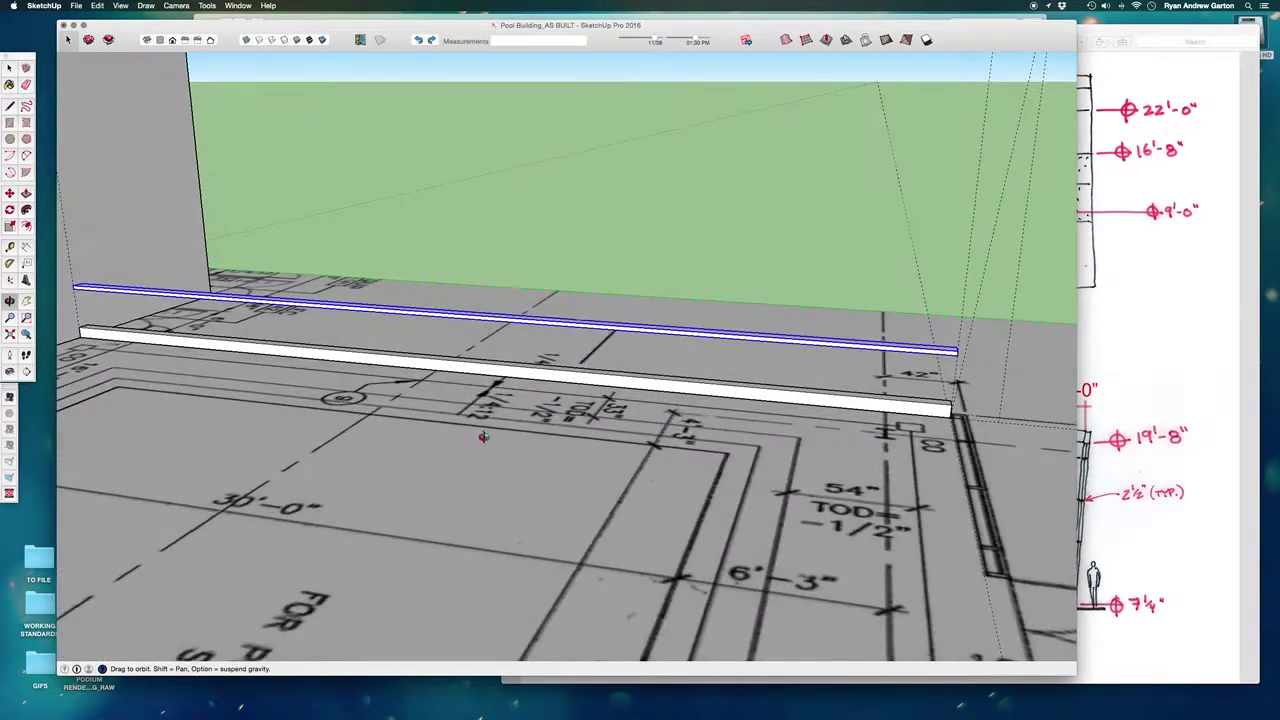
# Step: Consult the Elevation D sketch for the clear height above the raised horizontal mullion
pyautogui.scroll(-2, 545, 400)
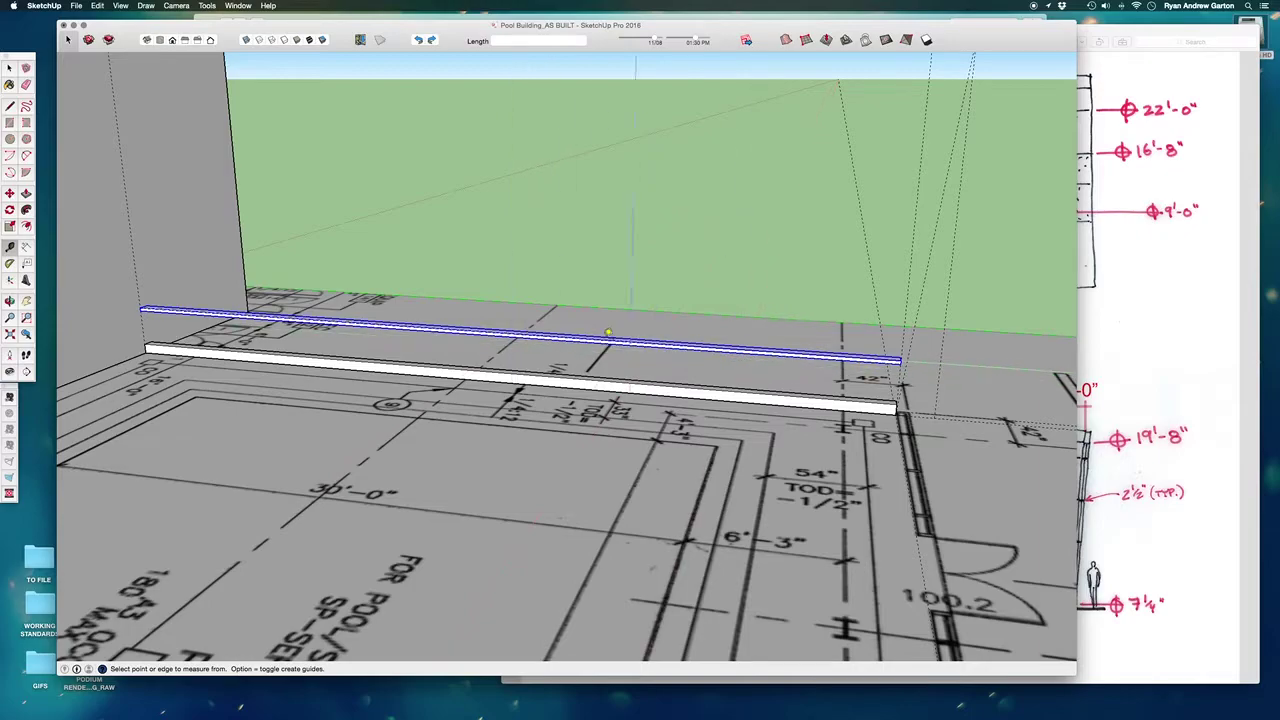
pyautogui.click(1108, 339)
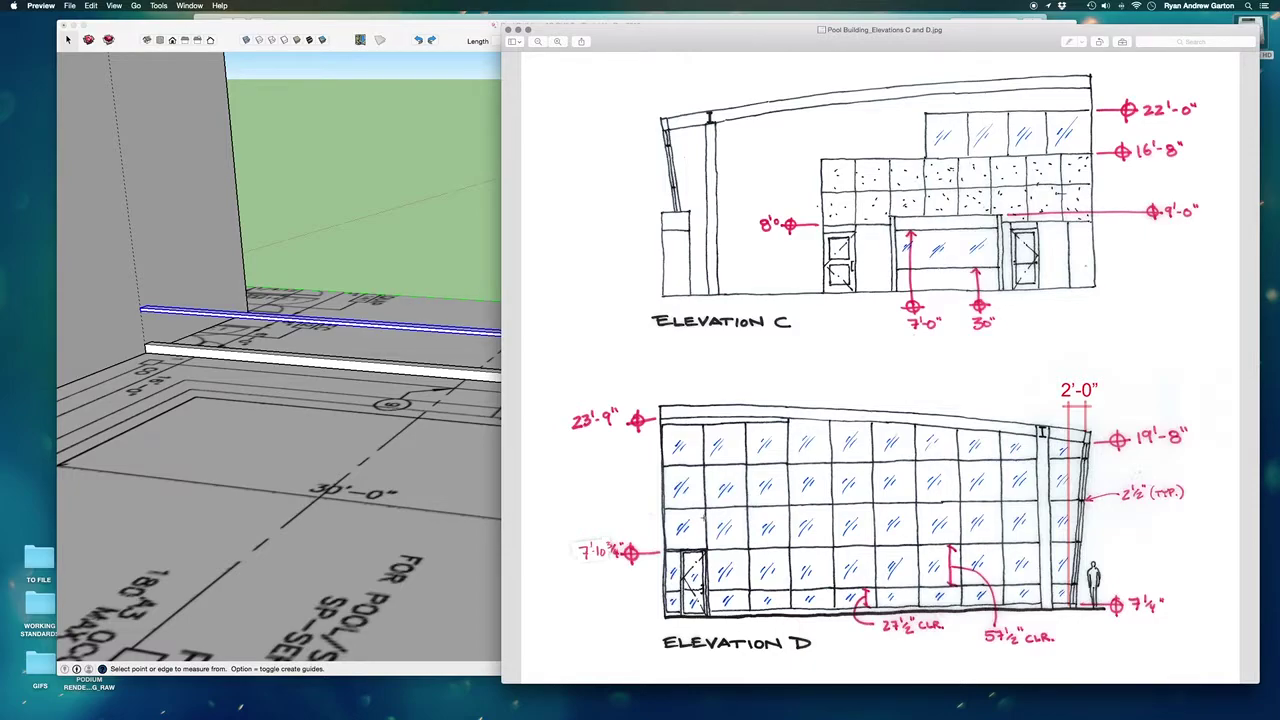
pyautogui.click(380, 185)
pyautogui.scroll(-1, 542, 274)
pyautogui.press('Escape')
pyautogui.scroll(-2, 822, 410)
pyautogui.moveTo(824, 424); pyautogui.dragTo(726, 424, button='middle')
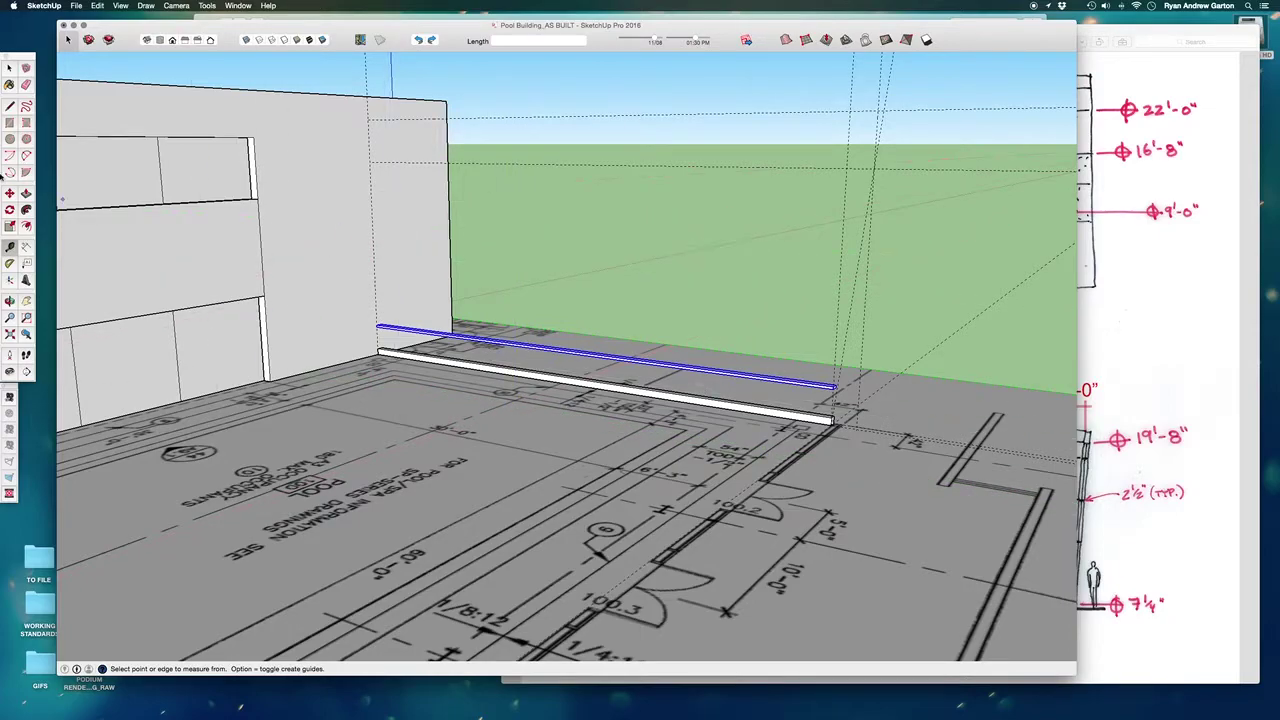
# Step: Copy the raised mullion 2 1/2" straight up so it sits directly on the original, postponing the Java update
pyautogui.click(12, 194)
pyautogui.scroll(10, 386, 318)
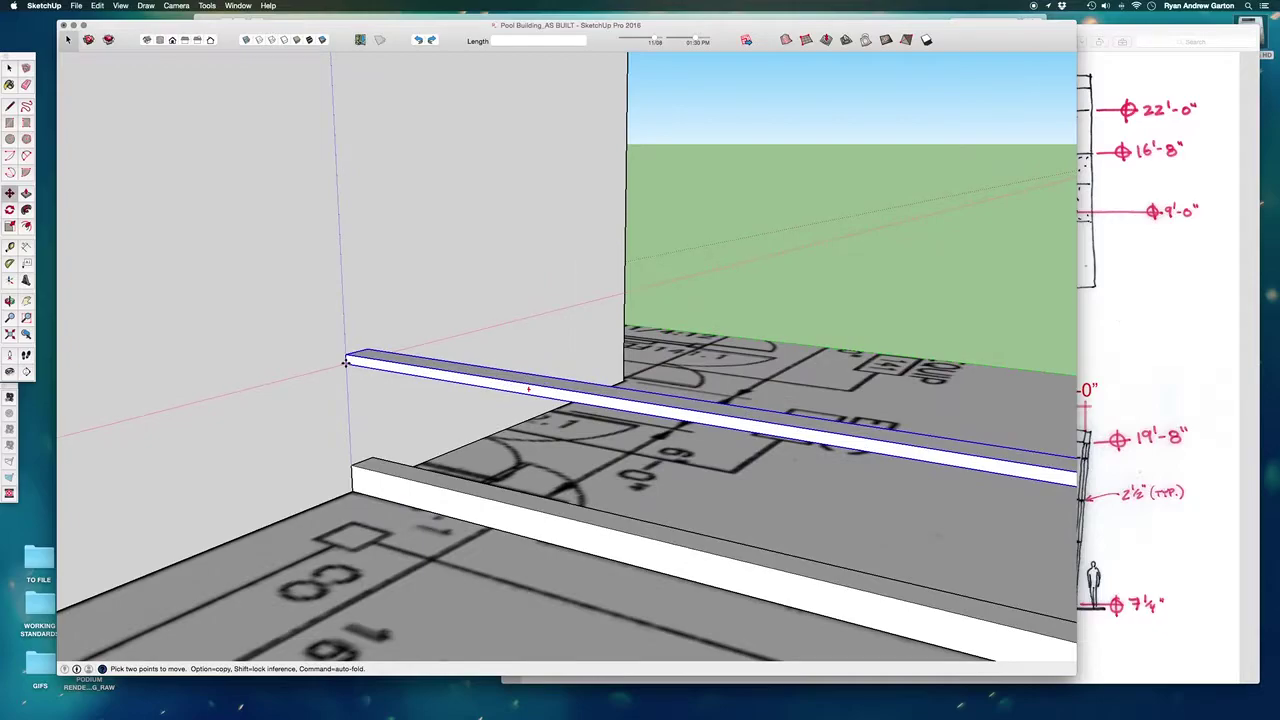
pyautogui.click(345, 362)
pyautogui.press('alt')
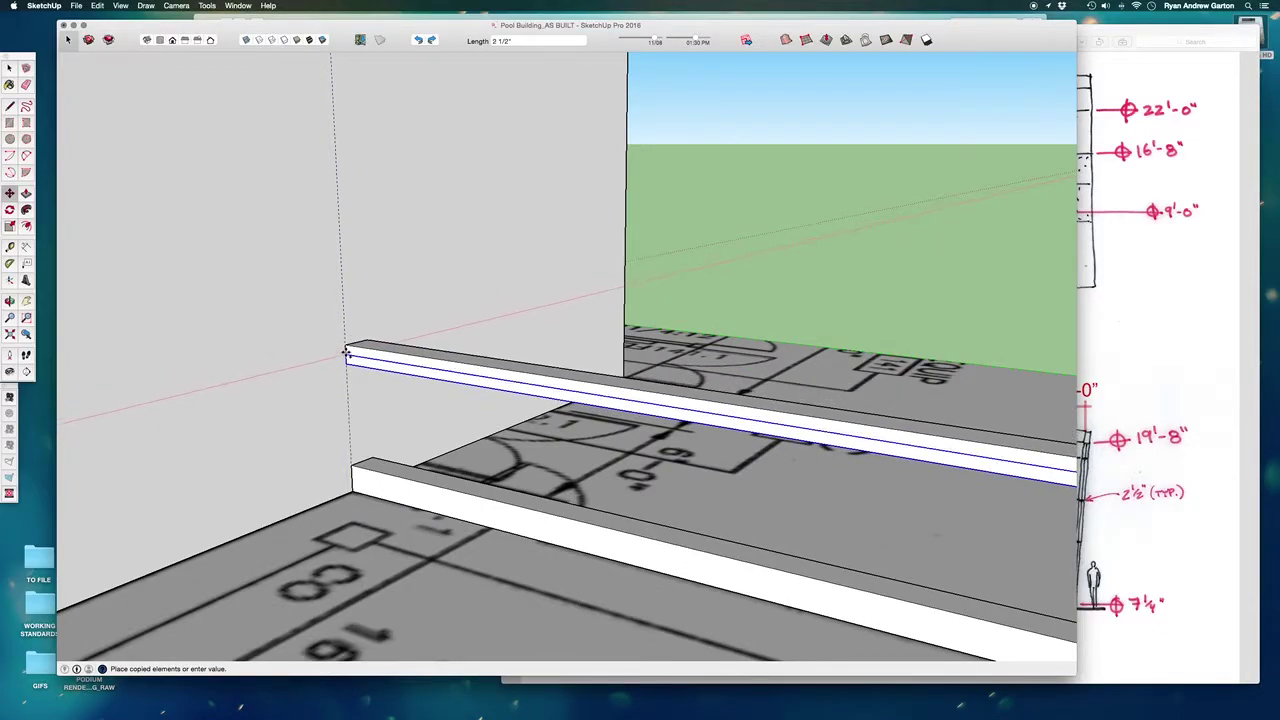
pyautogui.scroll(5, 346, 354)
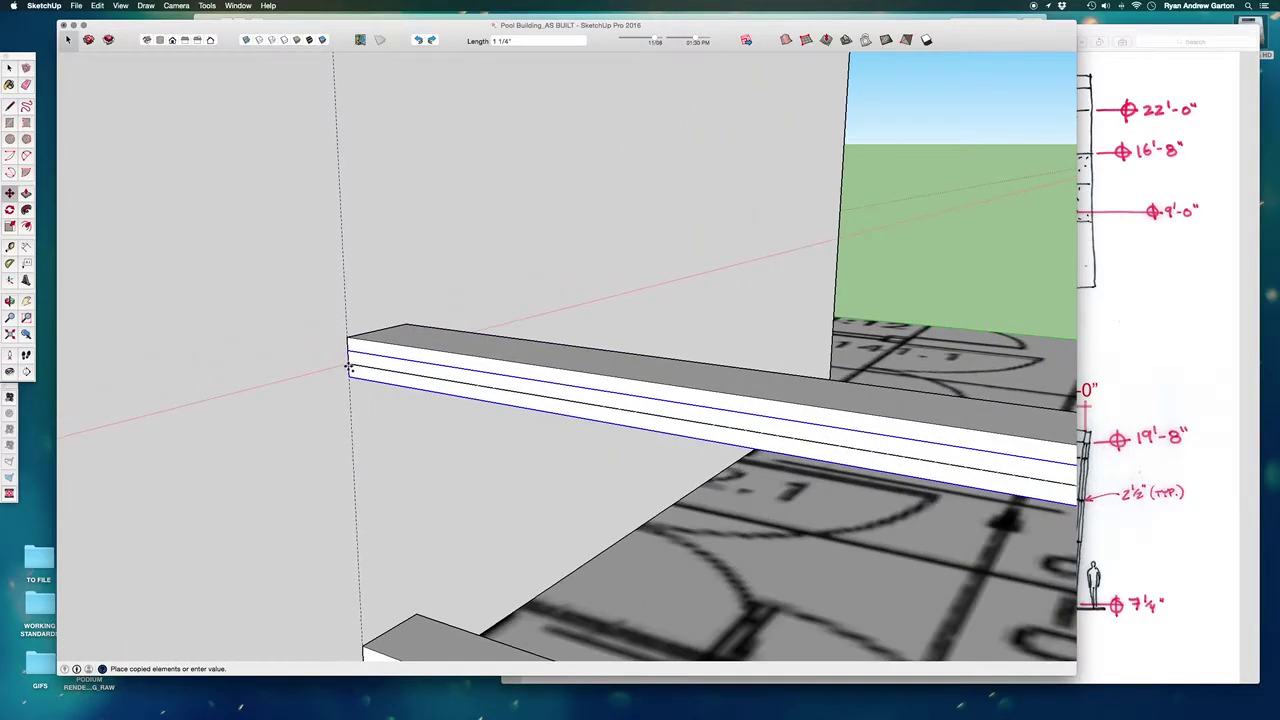
pyautogui.scroll(3, 349, 370)
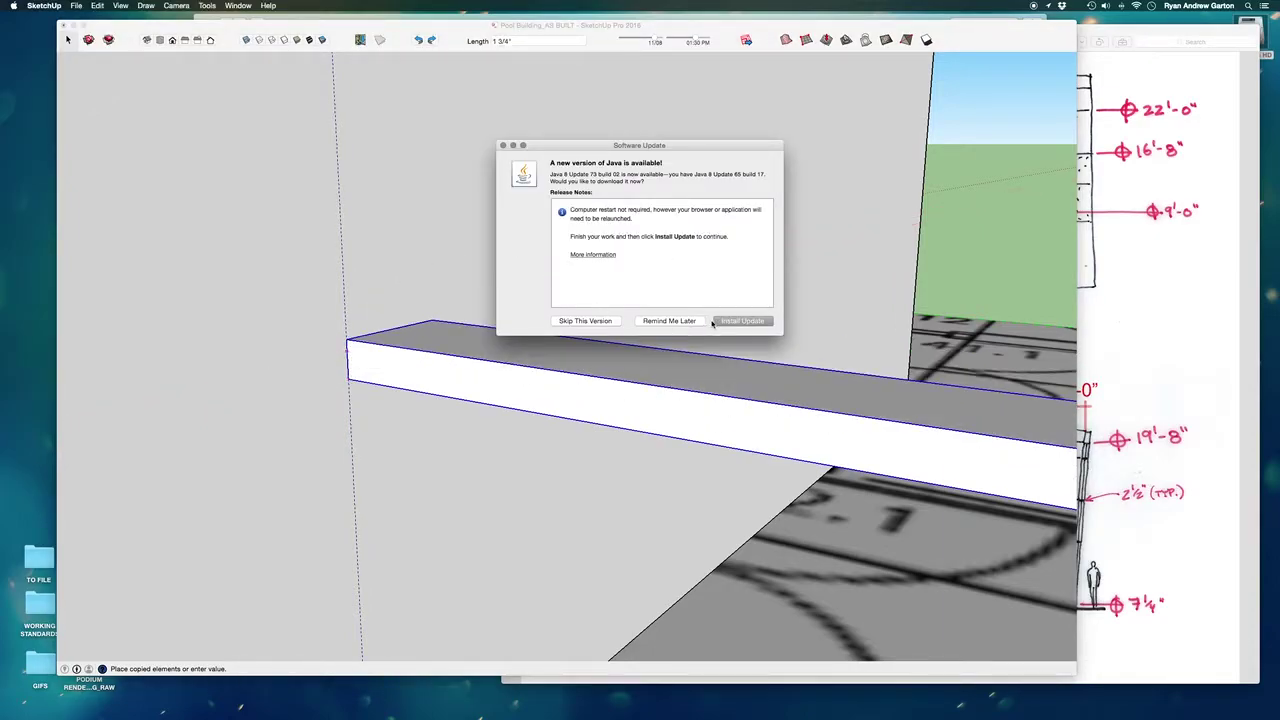
pyautogui.click(678, 321)
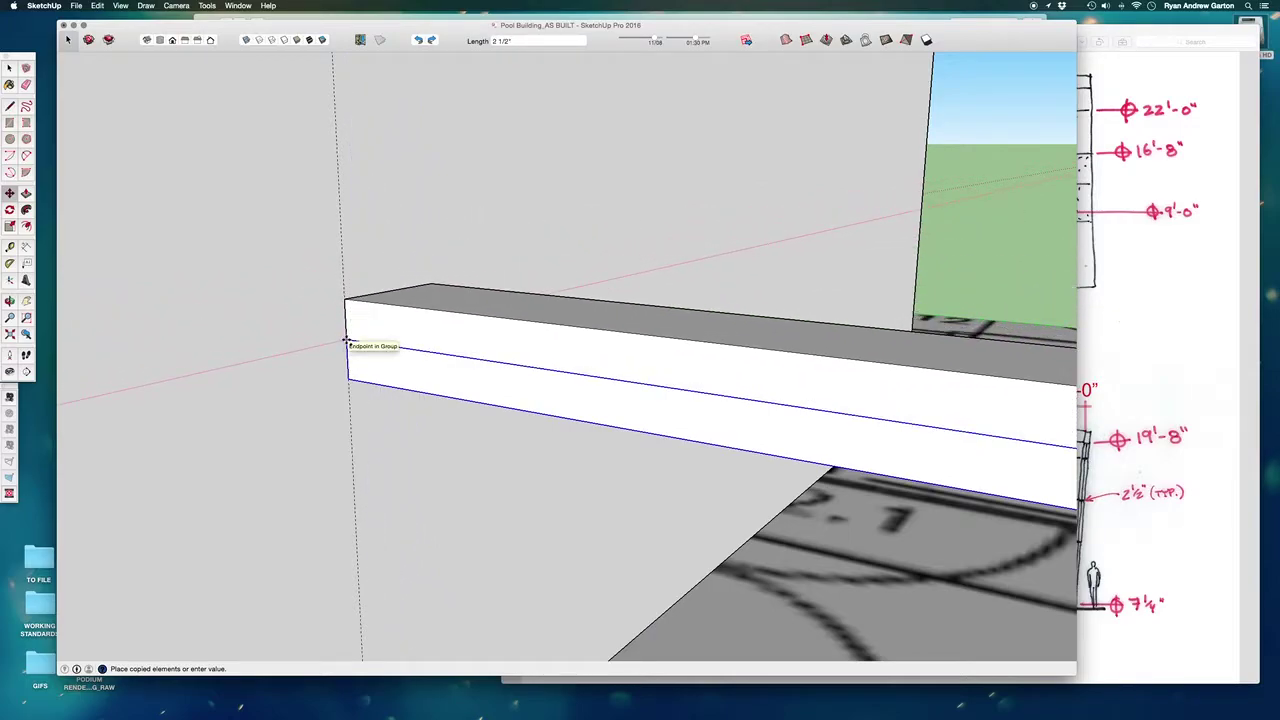
pyautogui.click(346, 341)
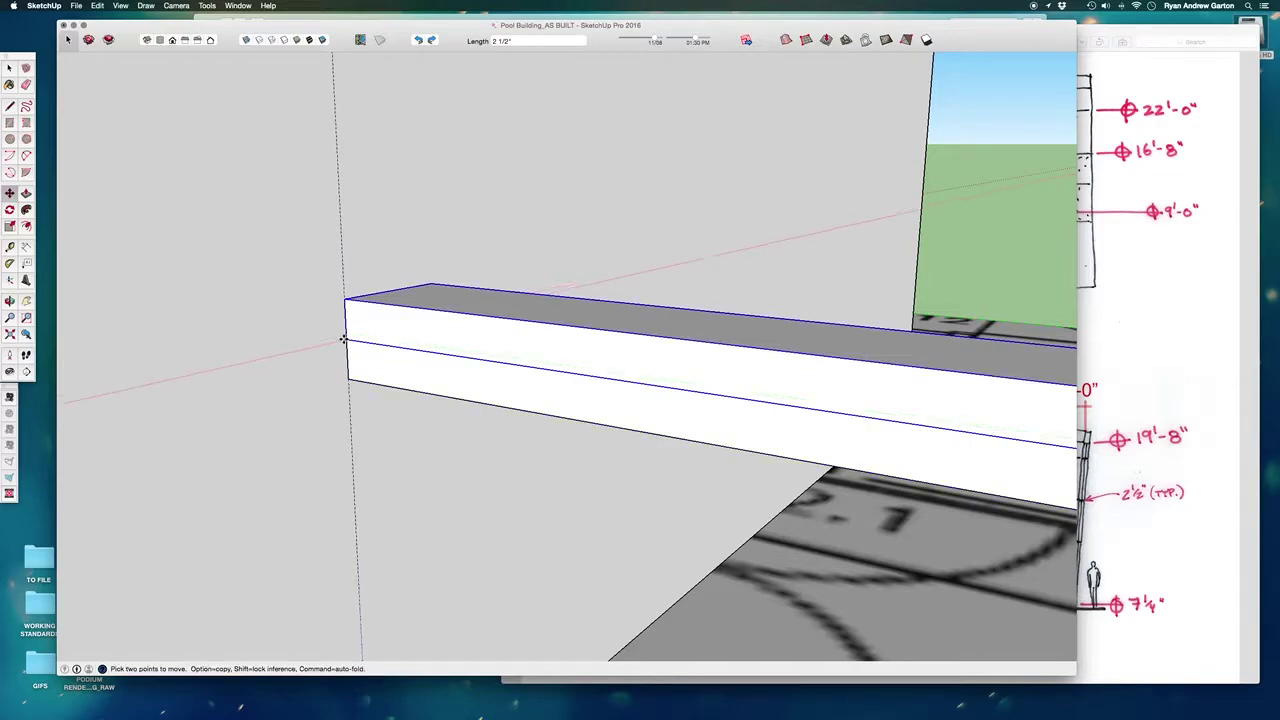
# Step: Check the Elevation D sketch and move the copied mullion 57.5" straight up from the mullion below it
pyautogui.click(1117, 305)
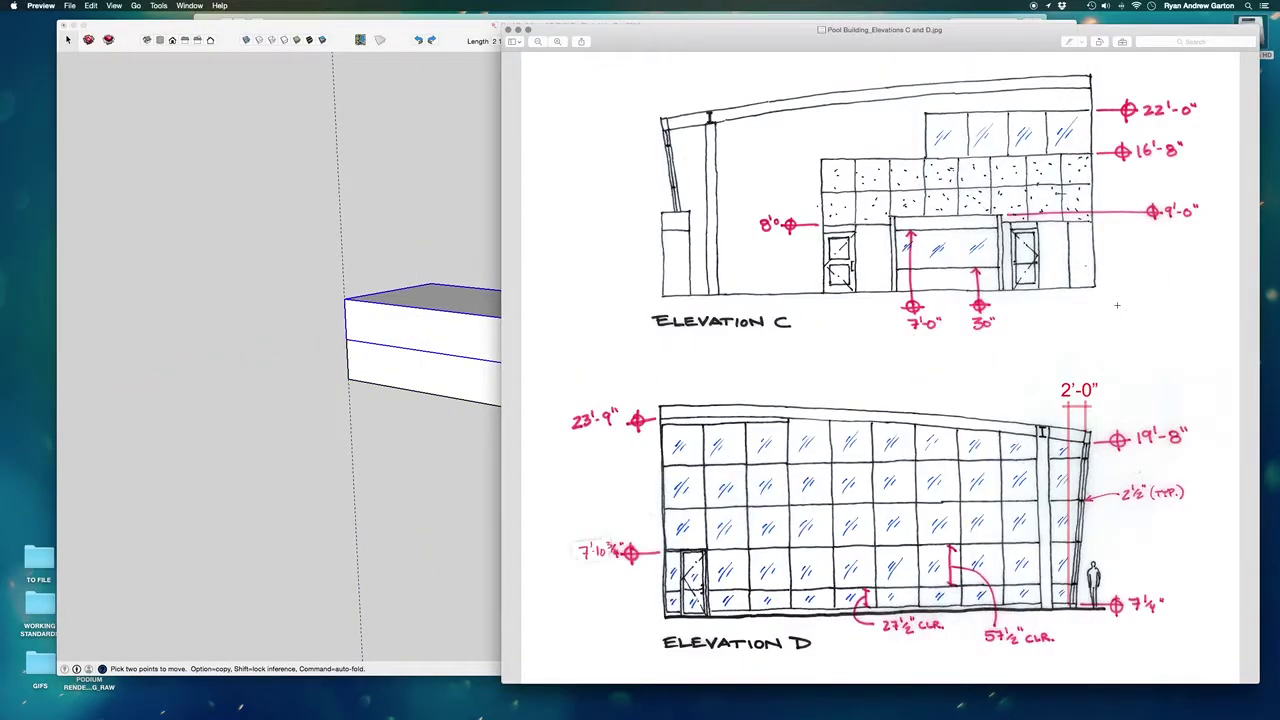
pyautogui.click(338, 237)
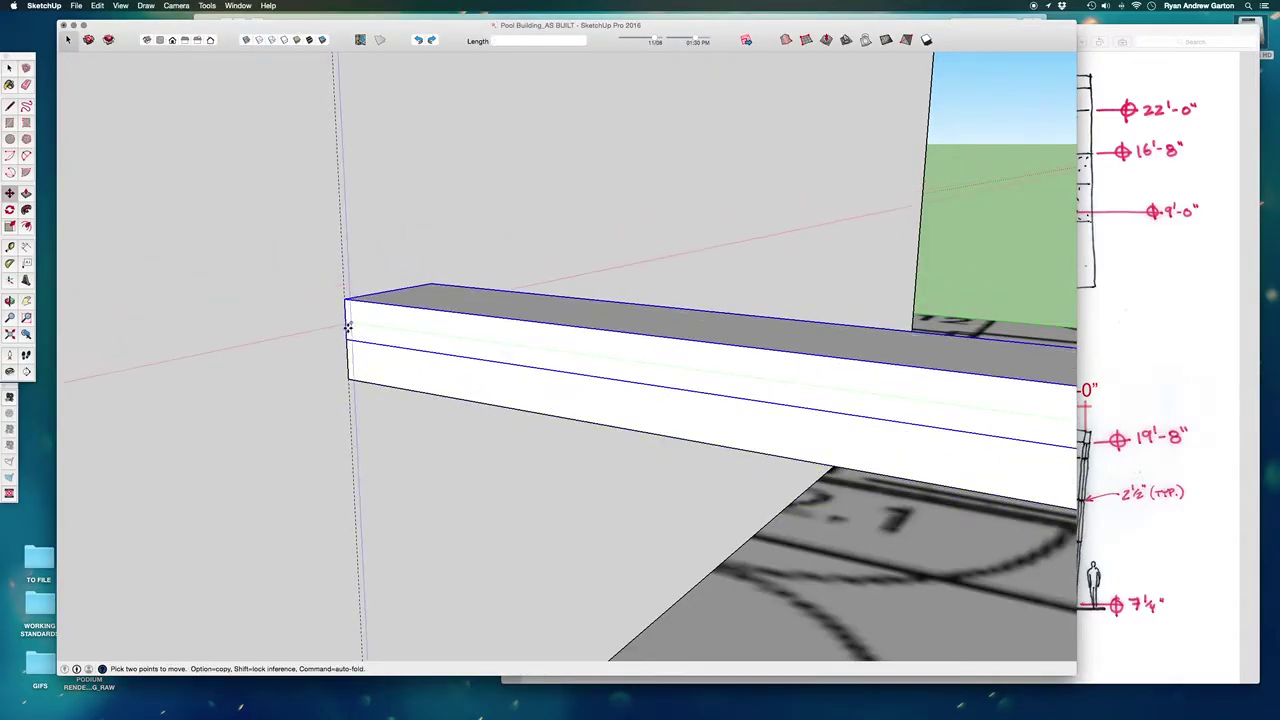
pyautogui.click(348, 342)
pyautogui.write('2')
pyautogui.press('Return')
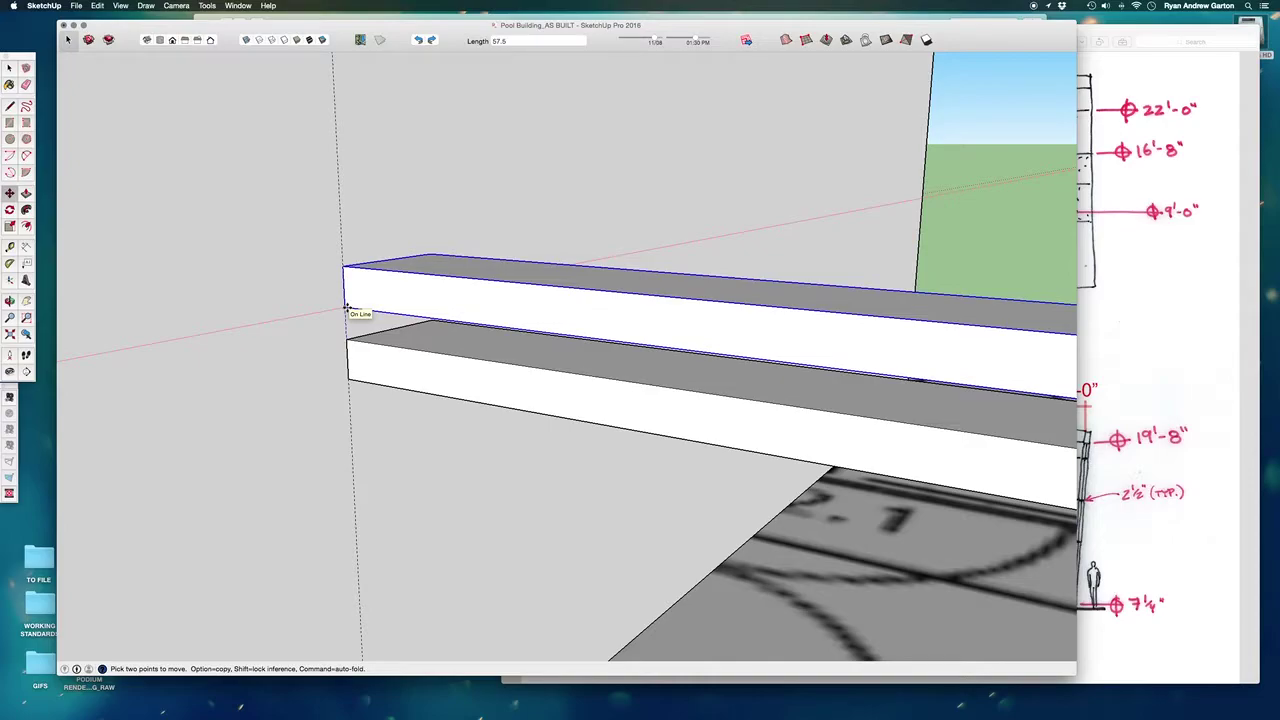
pyautogui.press('Return')
pyautogui.scroll(-5, 397, 290)
pyautogui.moveTo(409, 414); pyautogui.dragTo(590, 402, button='middle')
# Step: Consult the Elevation D photo of the glazed wall, and rearrange the photo and model windows
pyautogui.click(1202, 386)
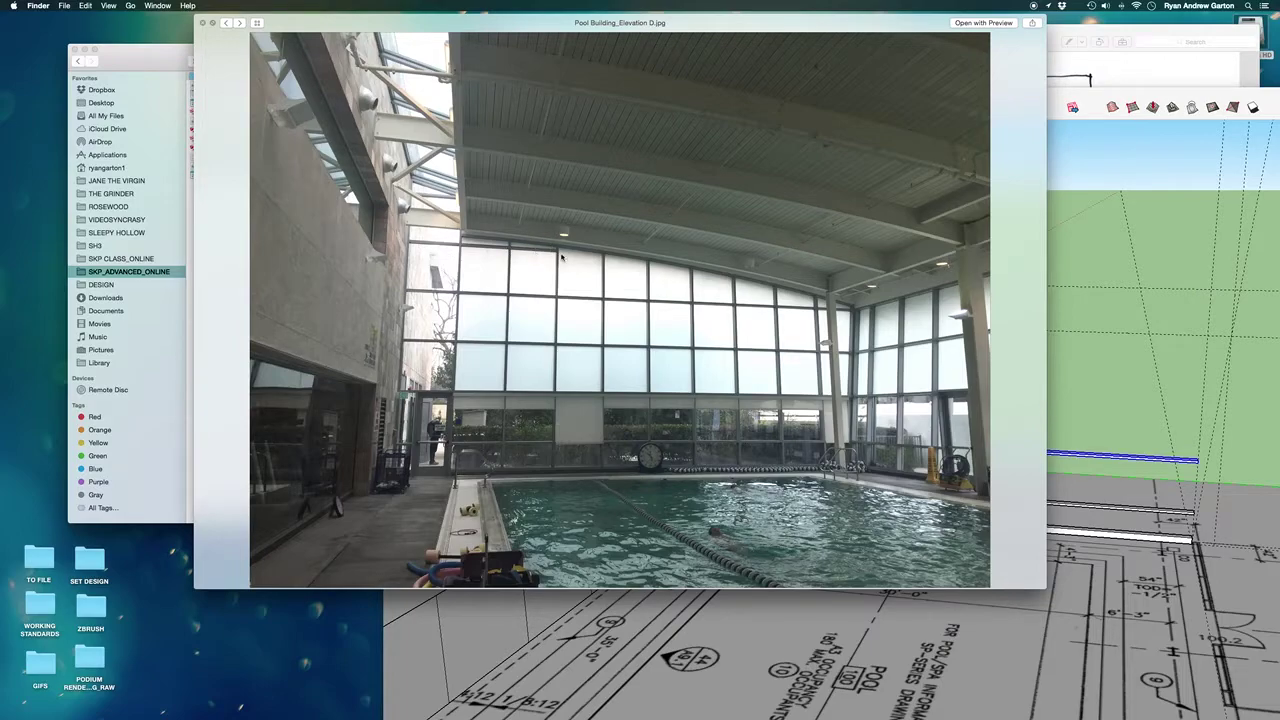
pyautogui.moveTo(383, 28); pyautogui.dragTo(313, 119)
pyautogui.moveTo(1083, 92); pyautogui.dragTo(858, 15)
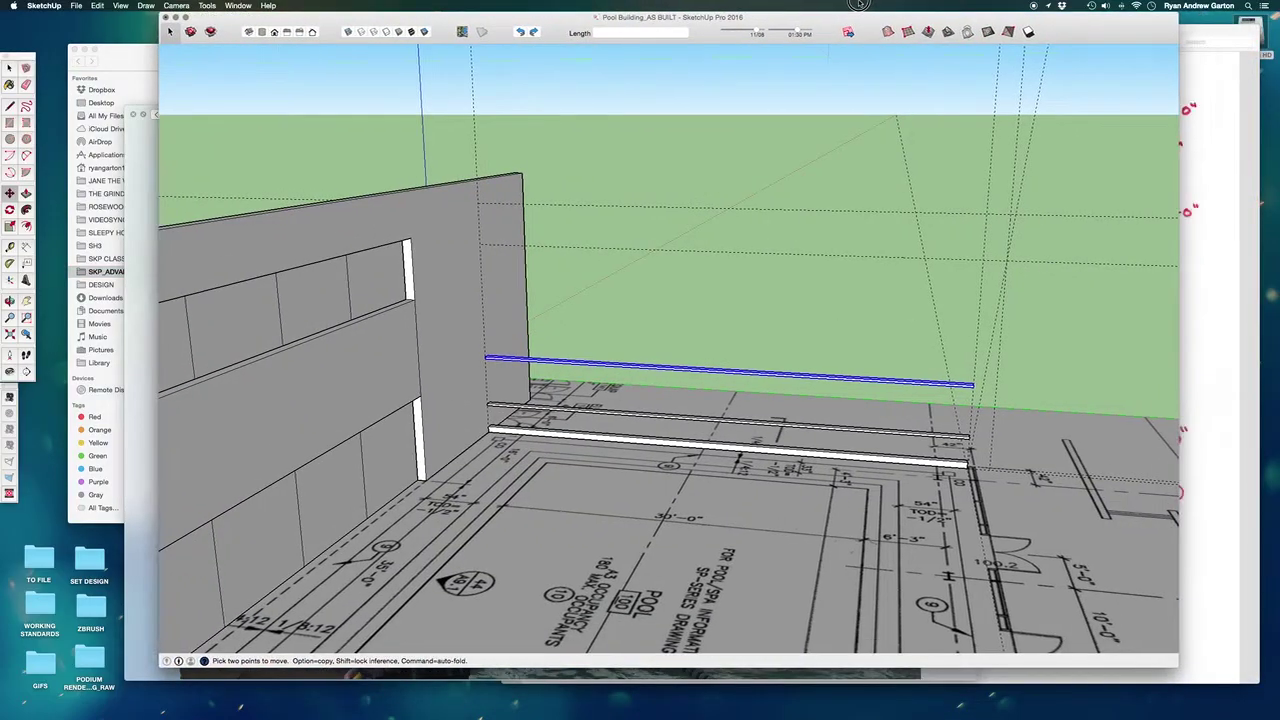
# Step: Copy the upper mullion 5' straight up, using the corners of the two existing mullions as start and end points
pyautogui.scroll(1, 537, 363)
pyautogui.scroll(5, 536, 363)
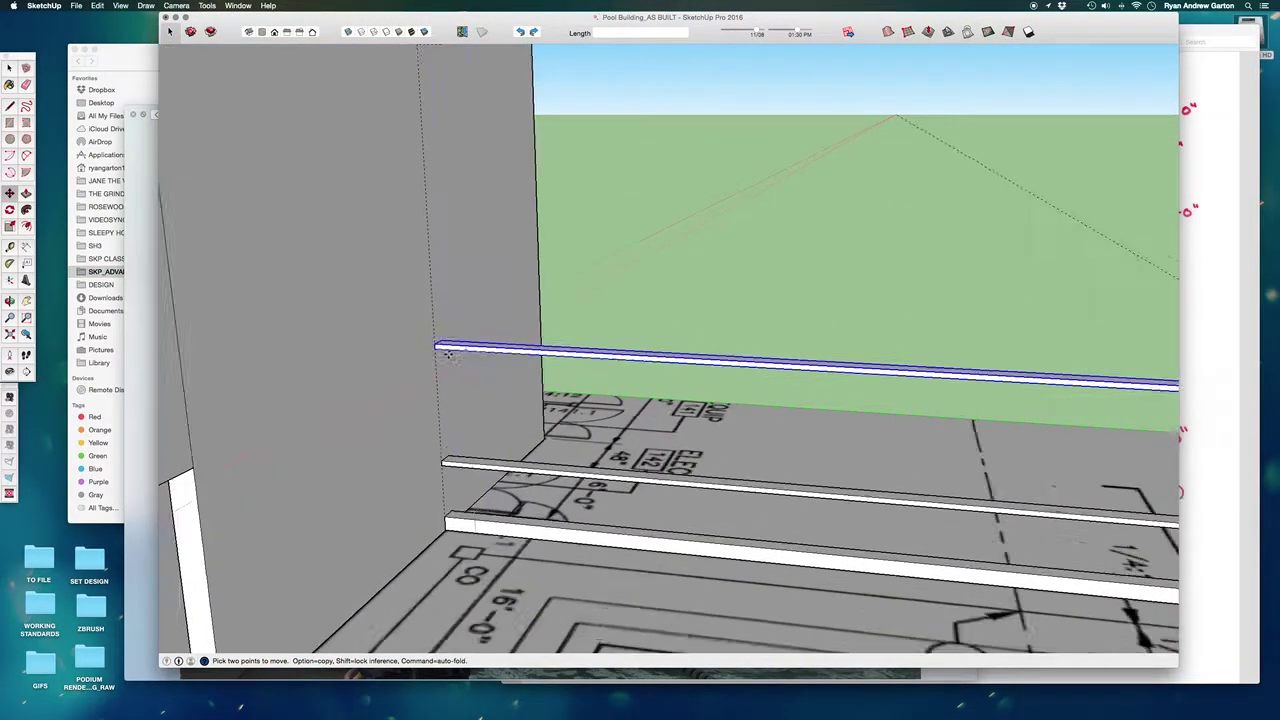
pyautogui.scroll(2, 430, 460)
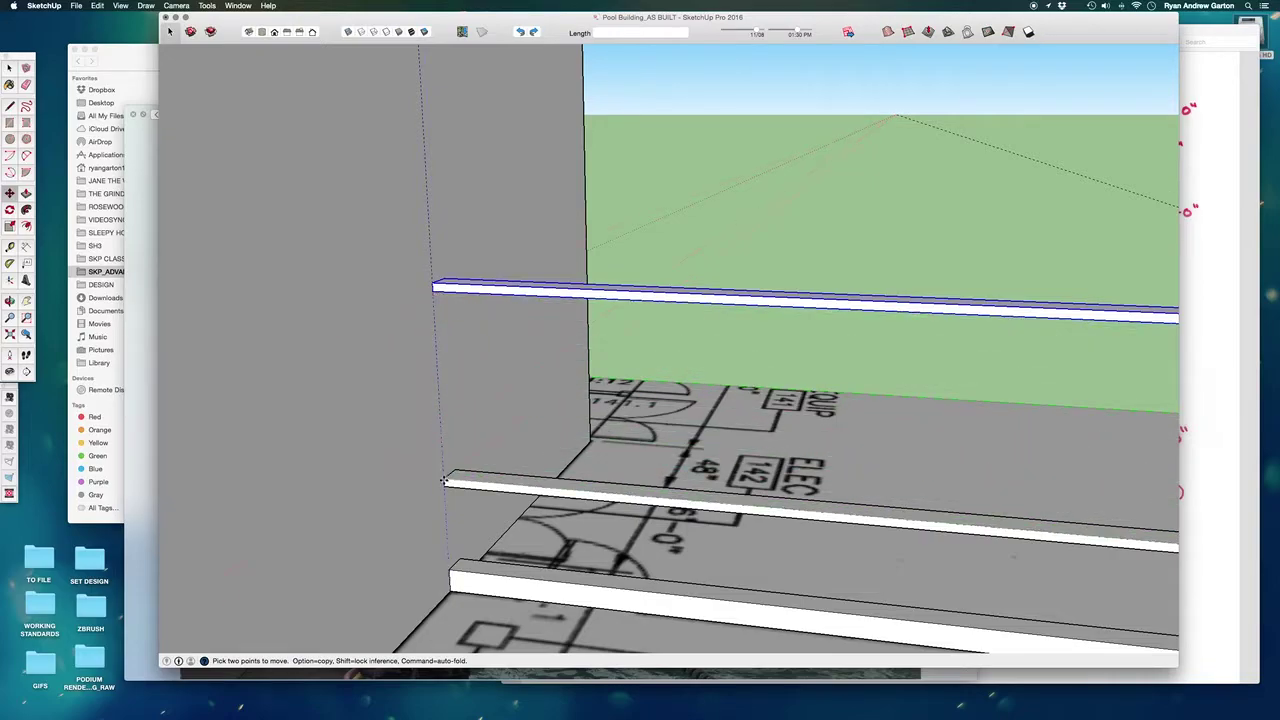
pyautogui.scroll(-2, 445, 482)
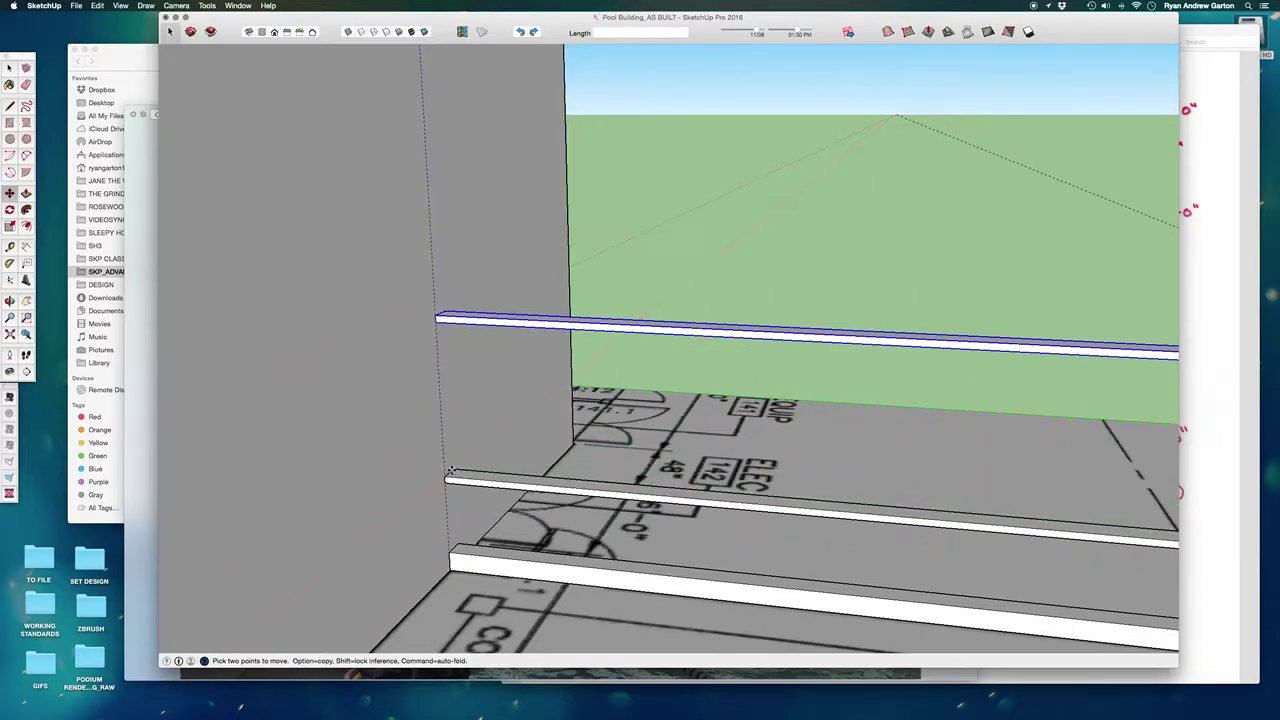
pyautogui.scroll(3, 447, 478)
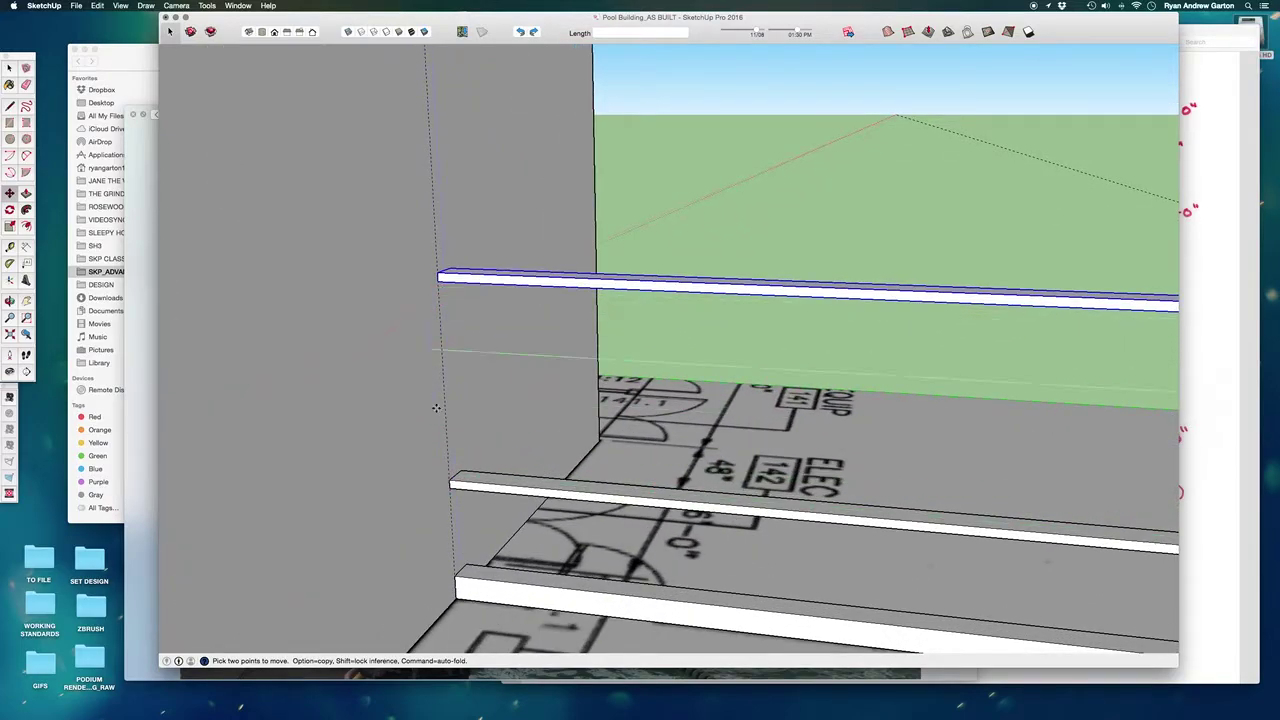
pyautogui.moveTo(449, 477); pyautogui.dragTo(414, 446, button='middle')
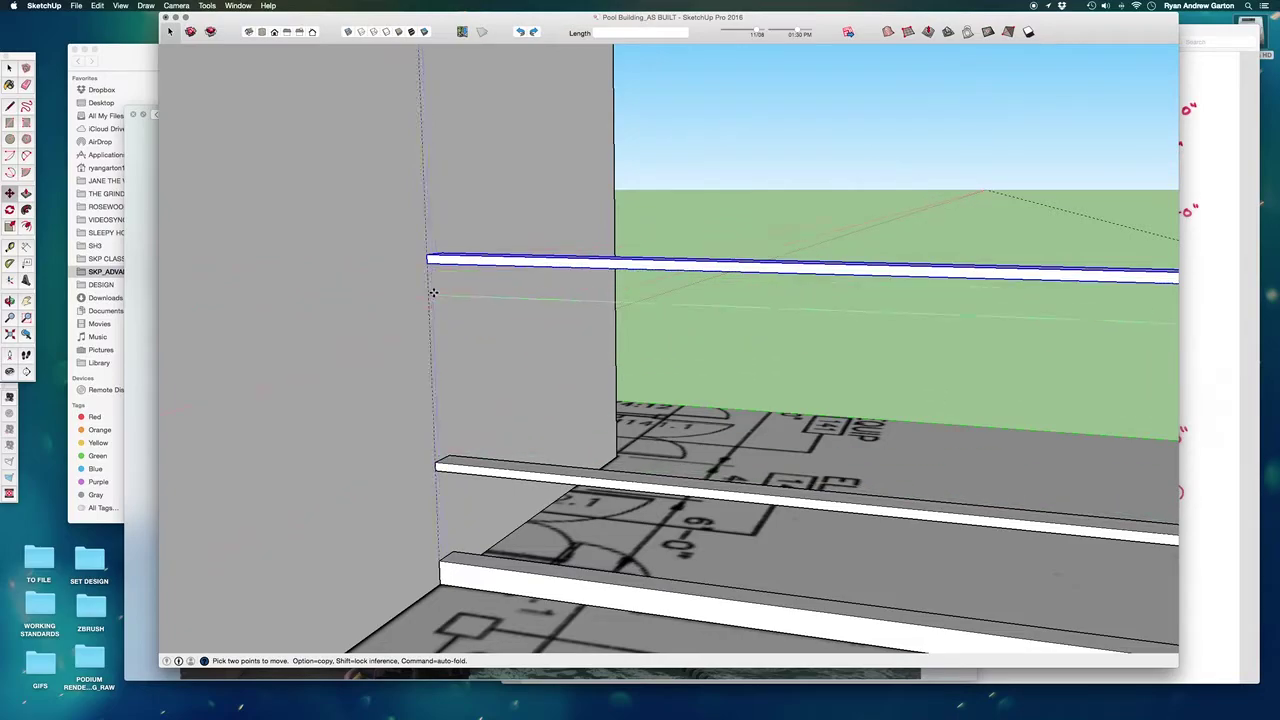
pyautogui.scroll(1, 437, 465)
pyautogui.scroll(1, 437, 465)
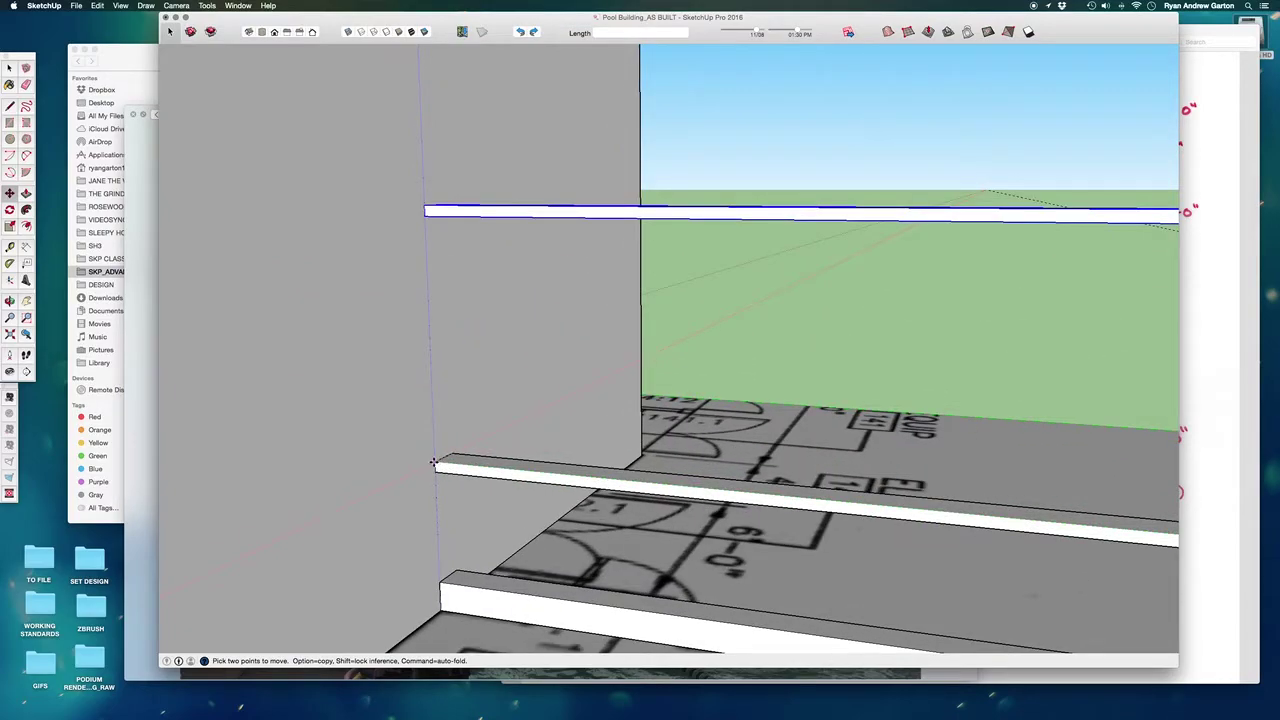
pyautogui.click(430, 463)
pyautogui.press('alt')
pyautogui.scroll(-2, 436, 420)
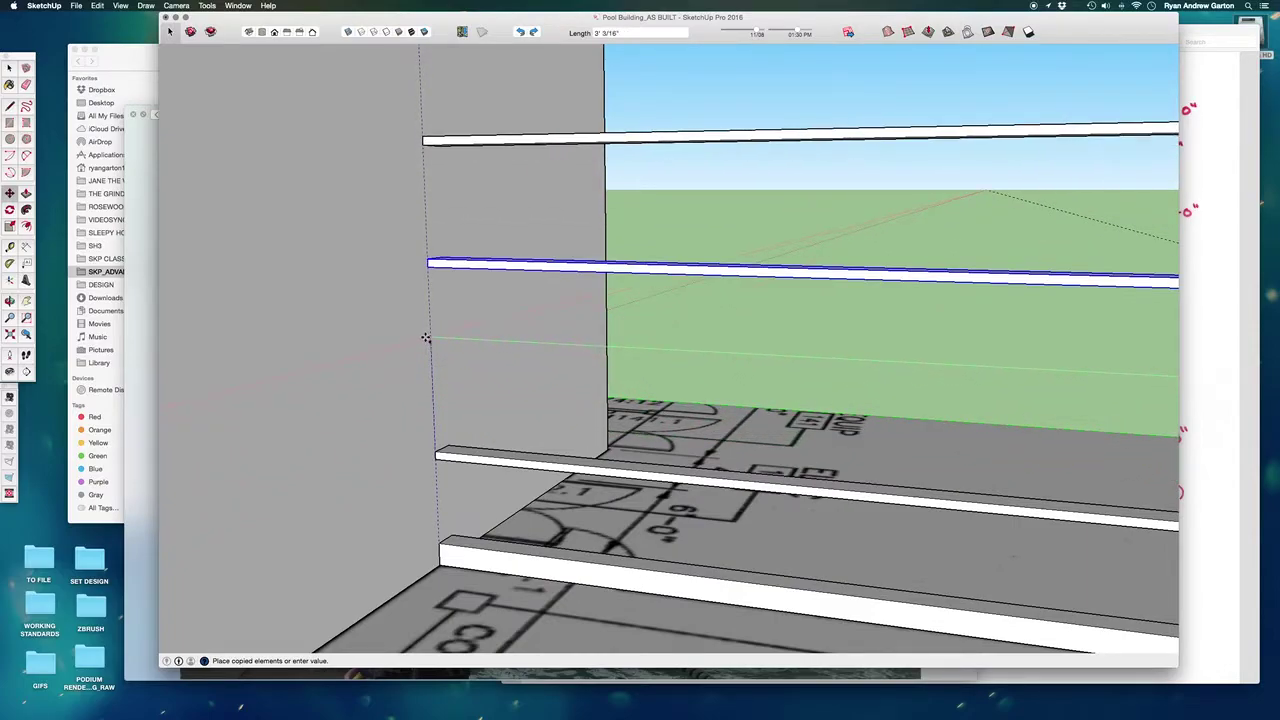
pyautogui.scroll(-3, 427, 353)
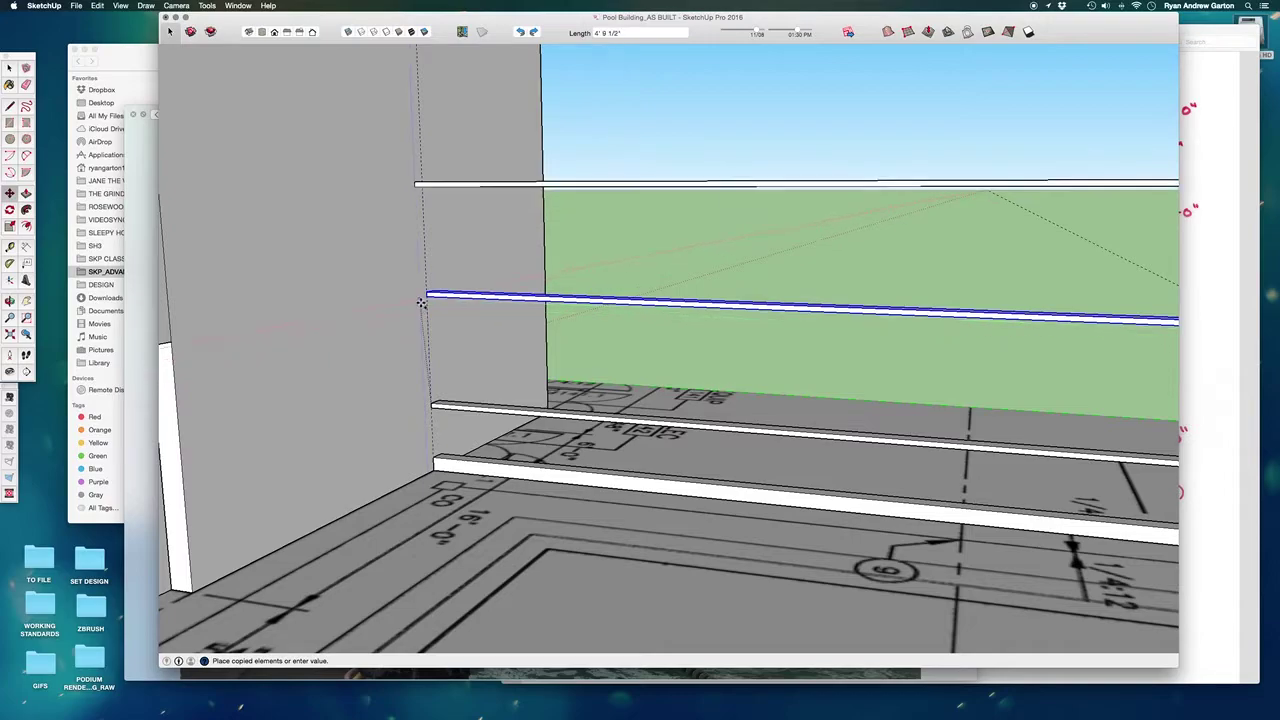
pyautogui.scroll(3, 424, 300)
pyautogui.write("5'")
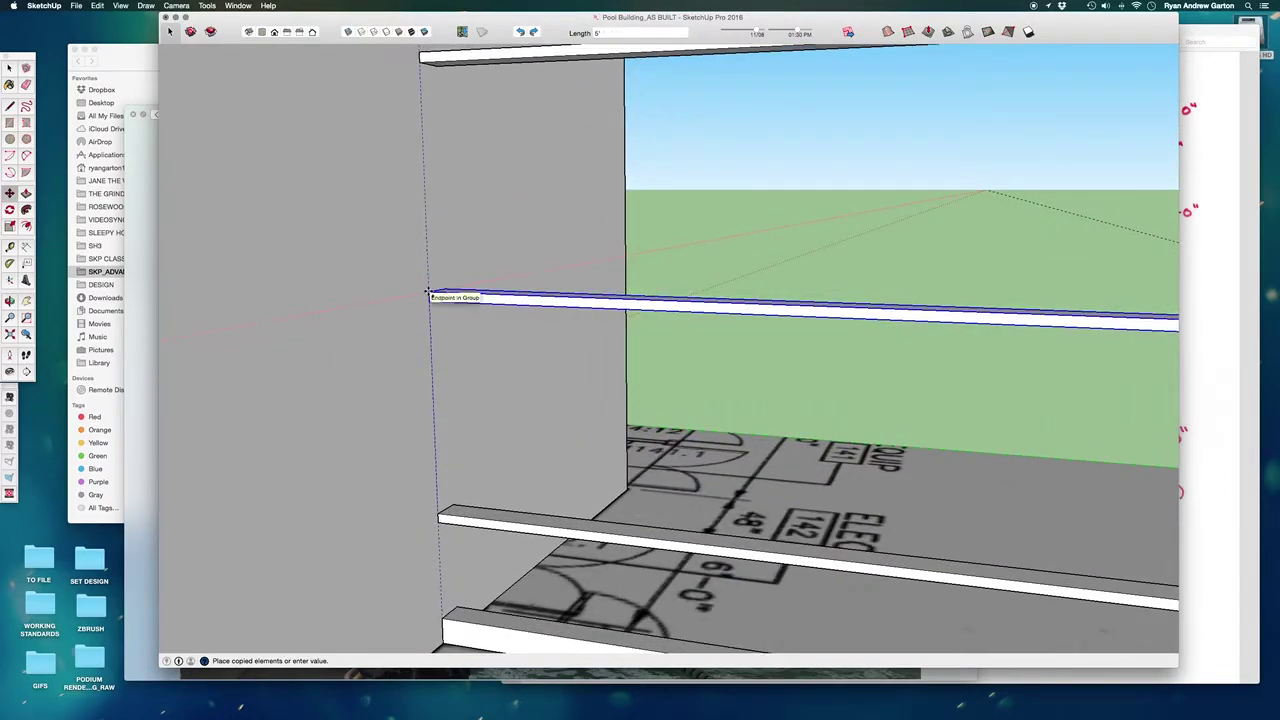
pyautogui.scroll(-2, 428, 293)
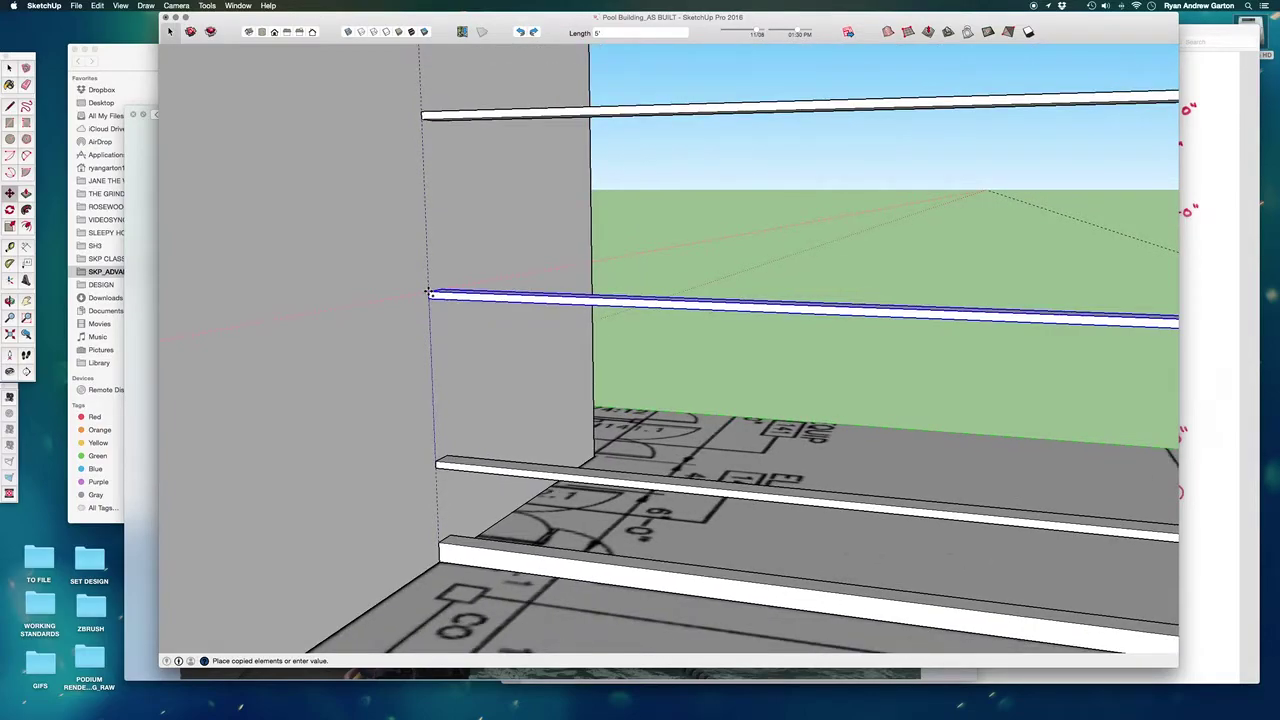
pyautogui.scroll(-4, 430, 292)
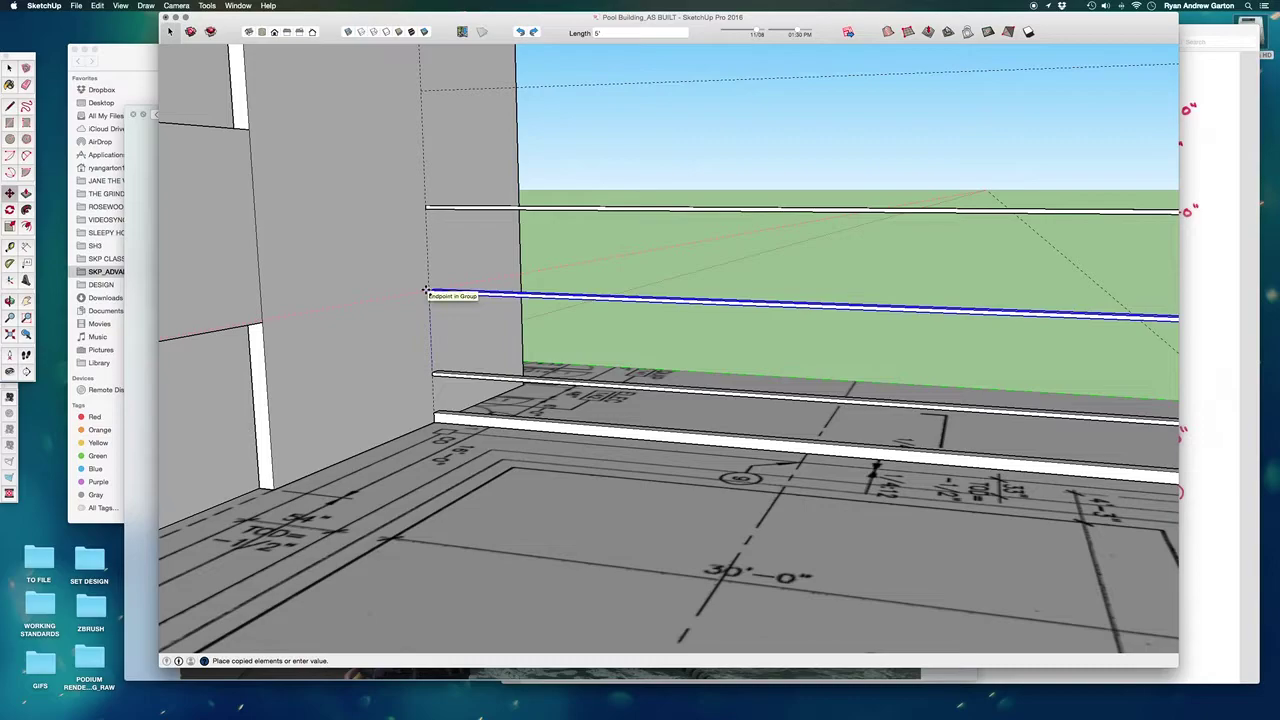
pyautogui.click(426, 291)
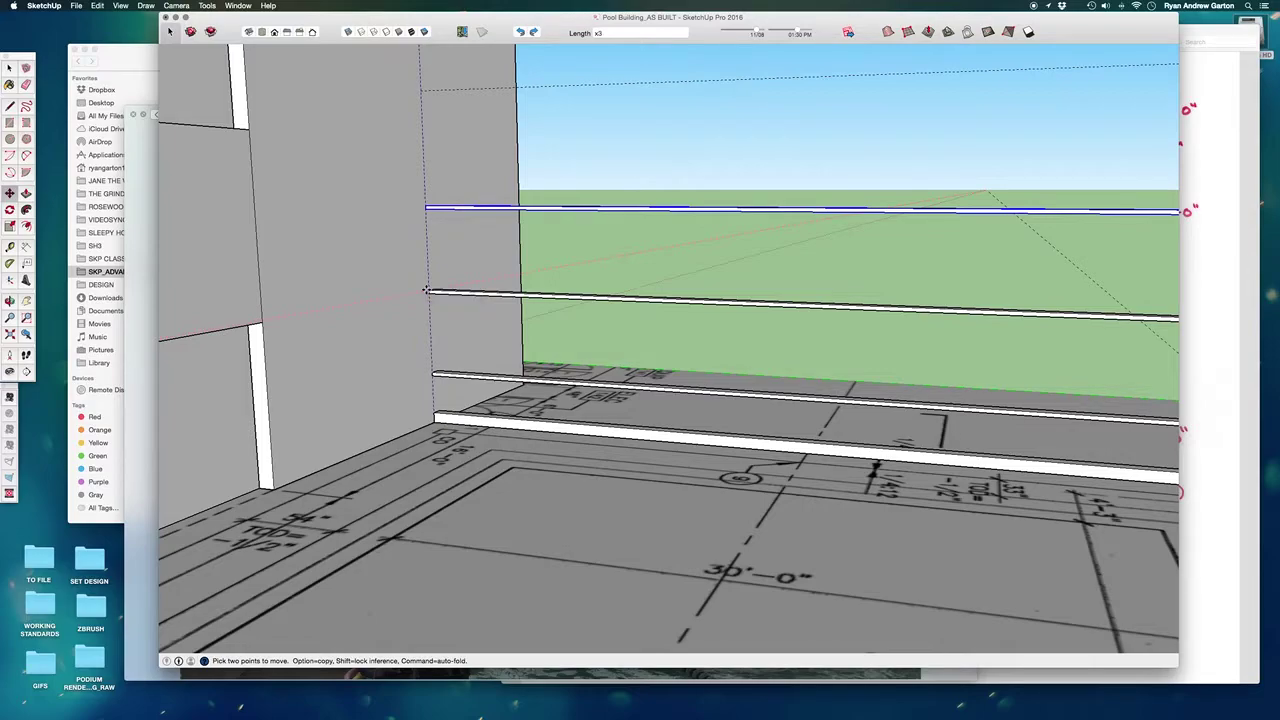
# Step: Array the mullion copy x3 up the end wall at the same spacing
pyautogui.press('Return')
pyautogui.scroll(-5, 409, 361)
pyautogui.moveTo(450, 354); pyautogui.dragTo(548, 249, button='middle')
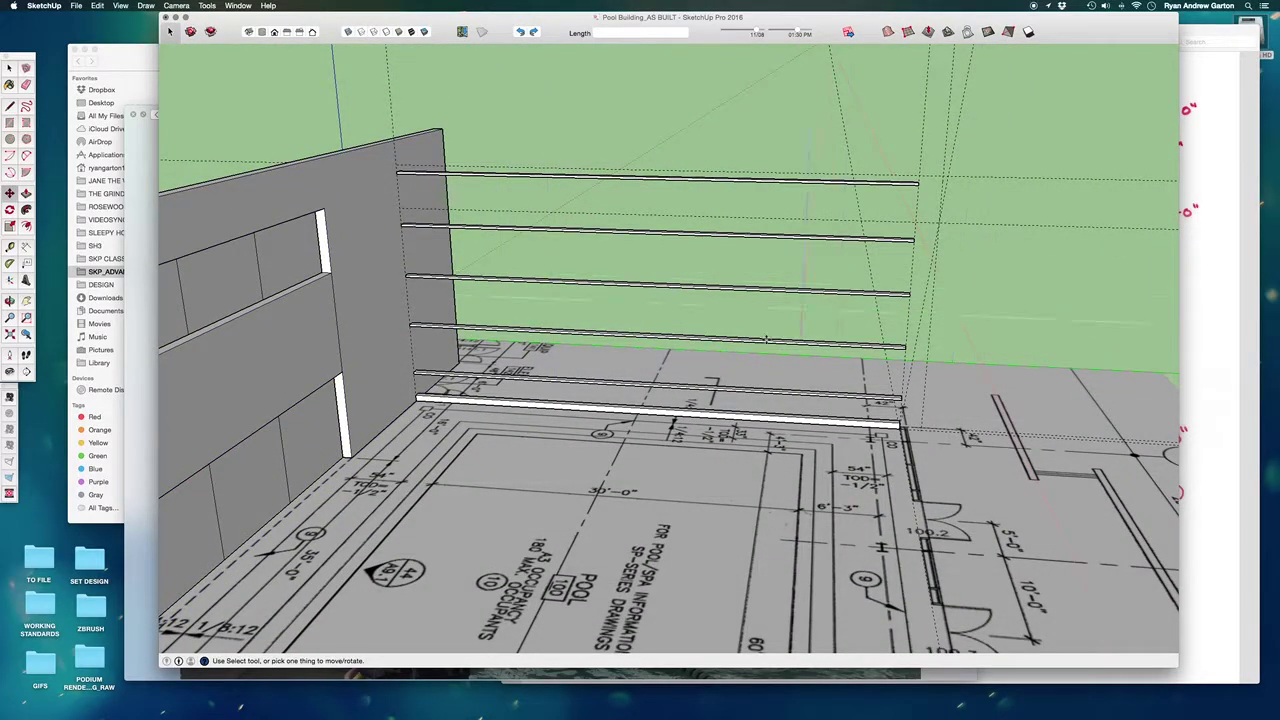
# Step: Bring back the hidden white end wall face and compare the mullion layout with the Elevation D photo
pyautogui.press('super+z')
pyautogui.moveTo(789, 229); pyautogui.dragTo(767, 271, button='middle')
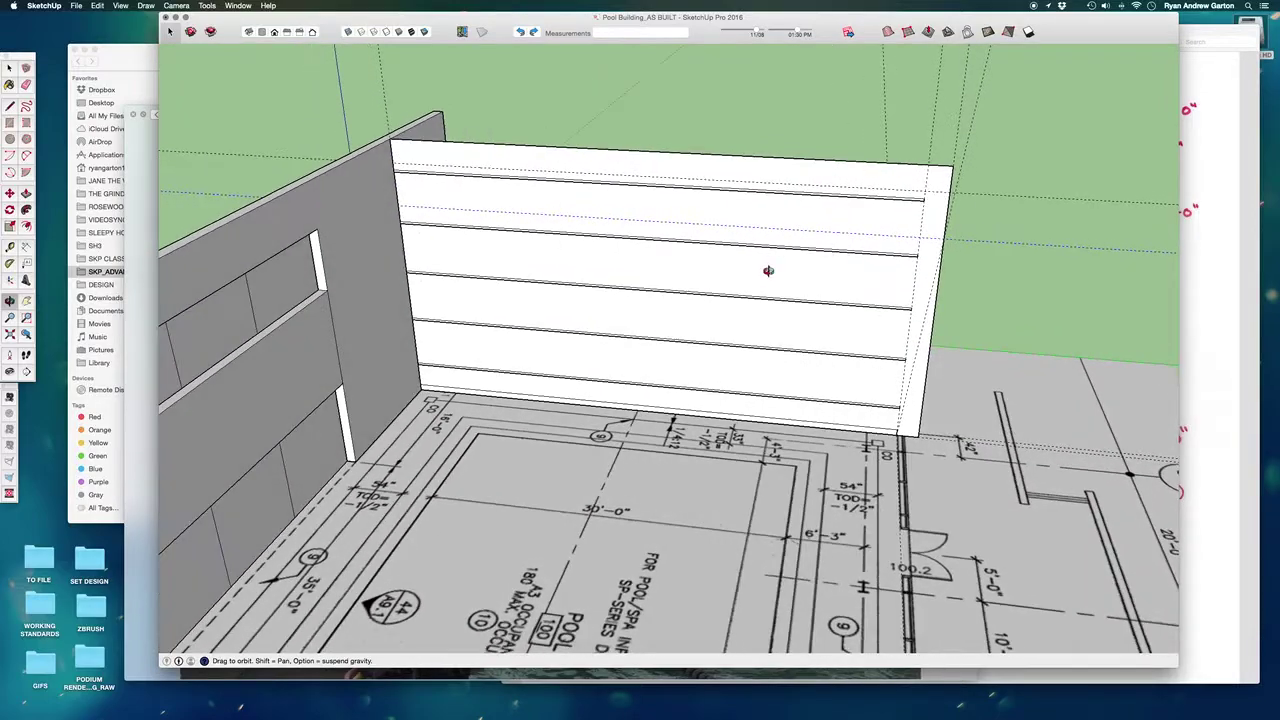
pyautogui.scroll(1, 870, 248)
pyautogui.scroll(-1, 858, 244)
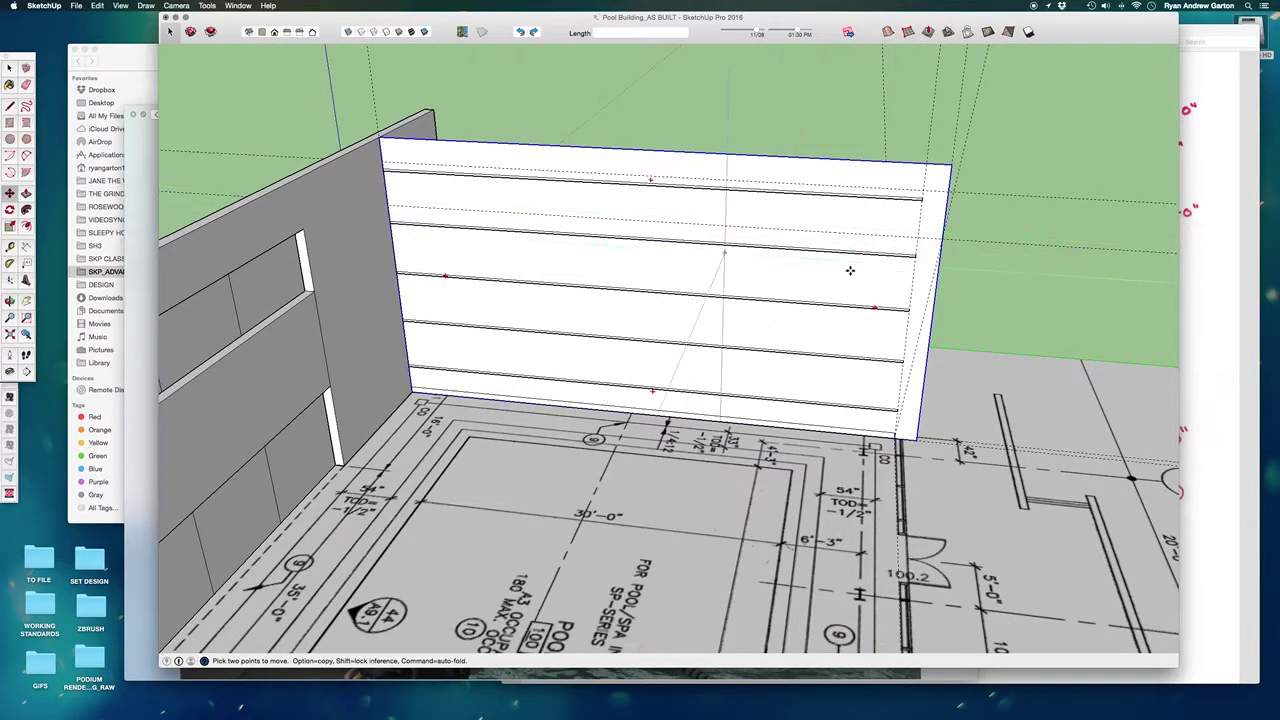
pyautogui.scroll(4, 934, 260)
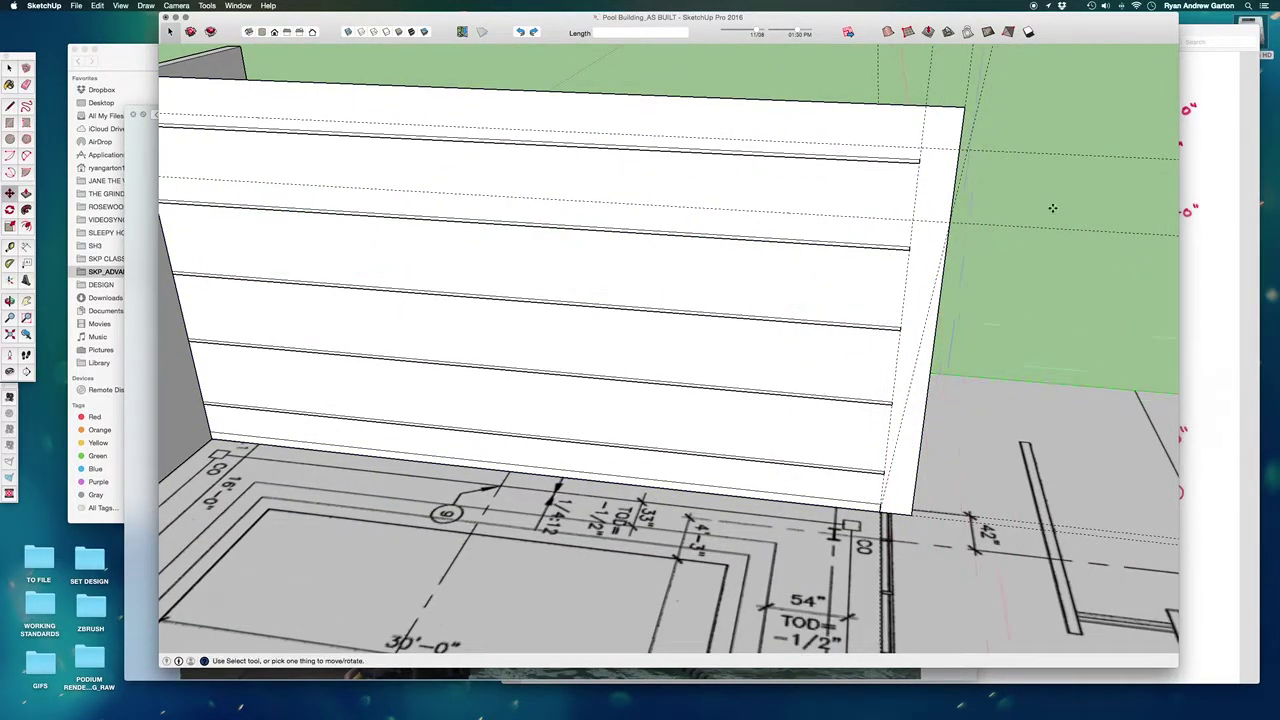
pyautogui.moveTo(1139, 24)
pyautogui.mouseDown()
pyautogui.moveTo(1075, 50)
pyautogui.moveTo(969, 599)
pyautogui.moveTo(950, 637)
pyautogui.moveTo(945, 624)
pyautogui.mouseUp()
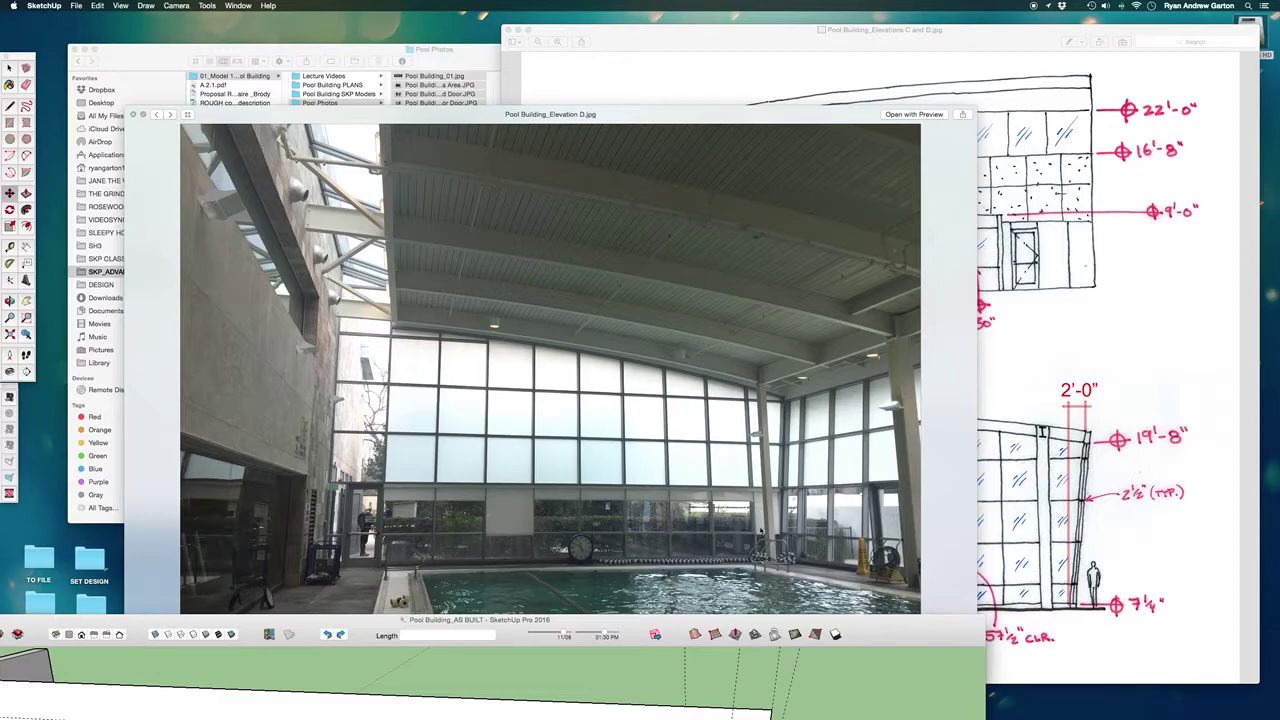
pyautogui.moveTo(856, 622); pyautogui.dragTo(928, 19)
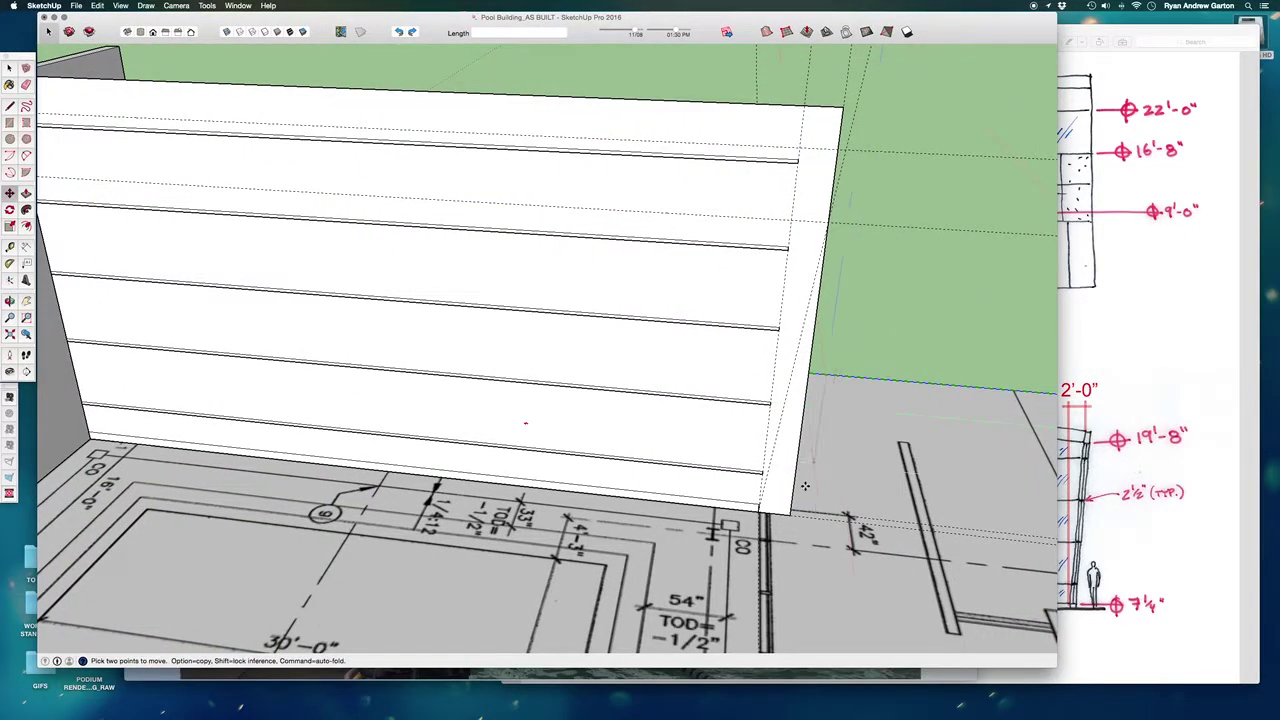
# Step: Add a guide parallel to the sloping guide at the end wall's slanted edge, offset 8" outward
pyautogui.press('super+t')
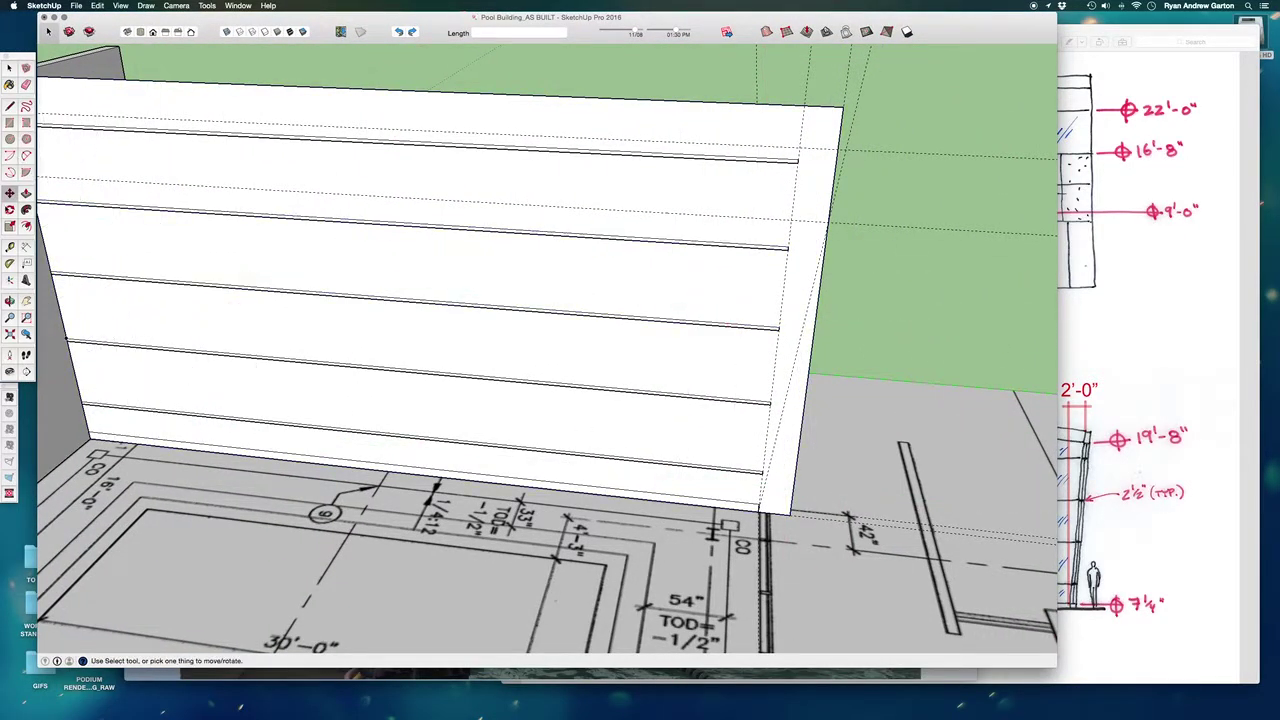
pyautogui.press('t')
pyautogui.scroll(3, 777, 429)
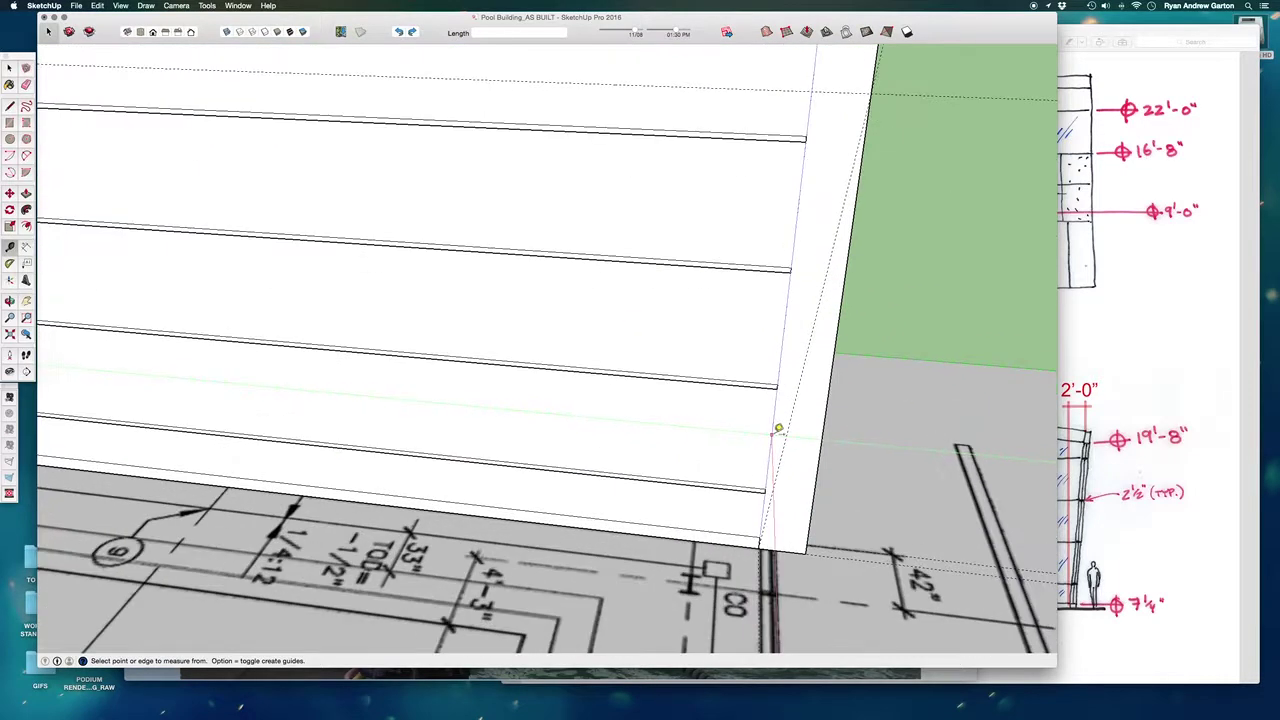
pyautogui.click(792, 426)
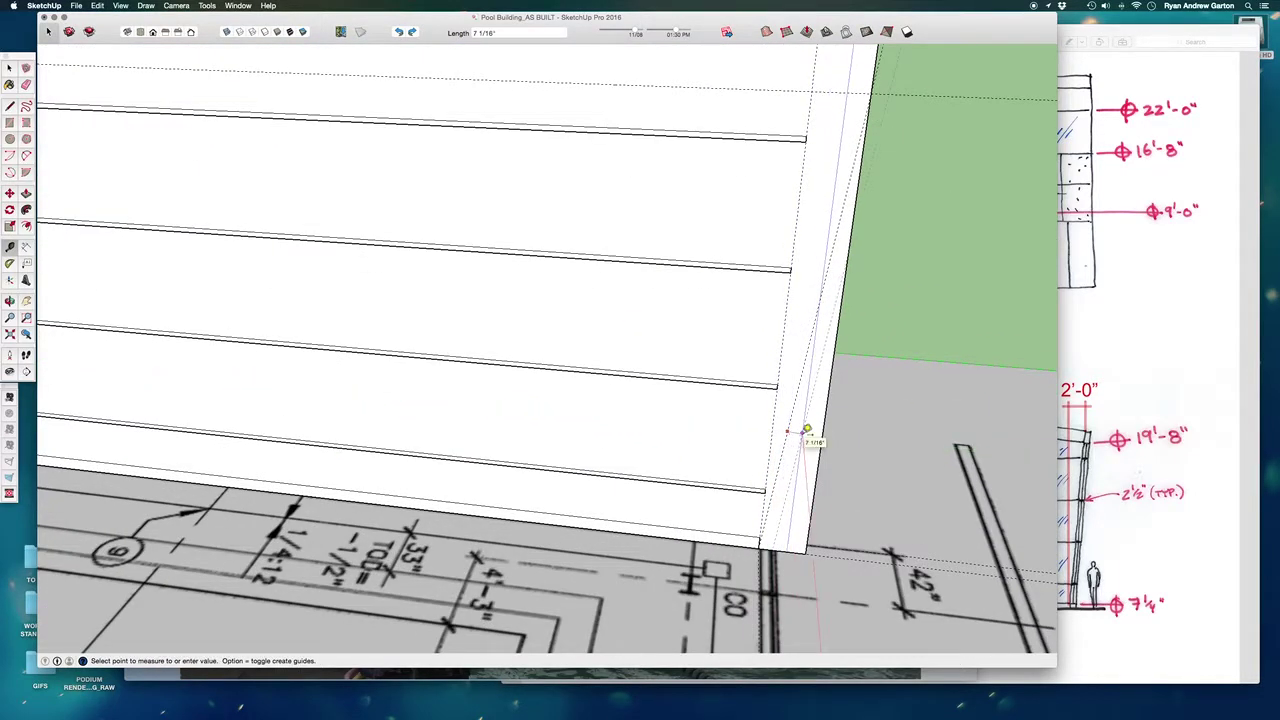
pyautogui.scroll(3, 806, 430)
pyautogui.scroll(-2, 808, 429)
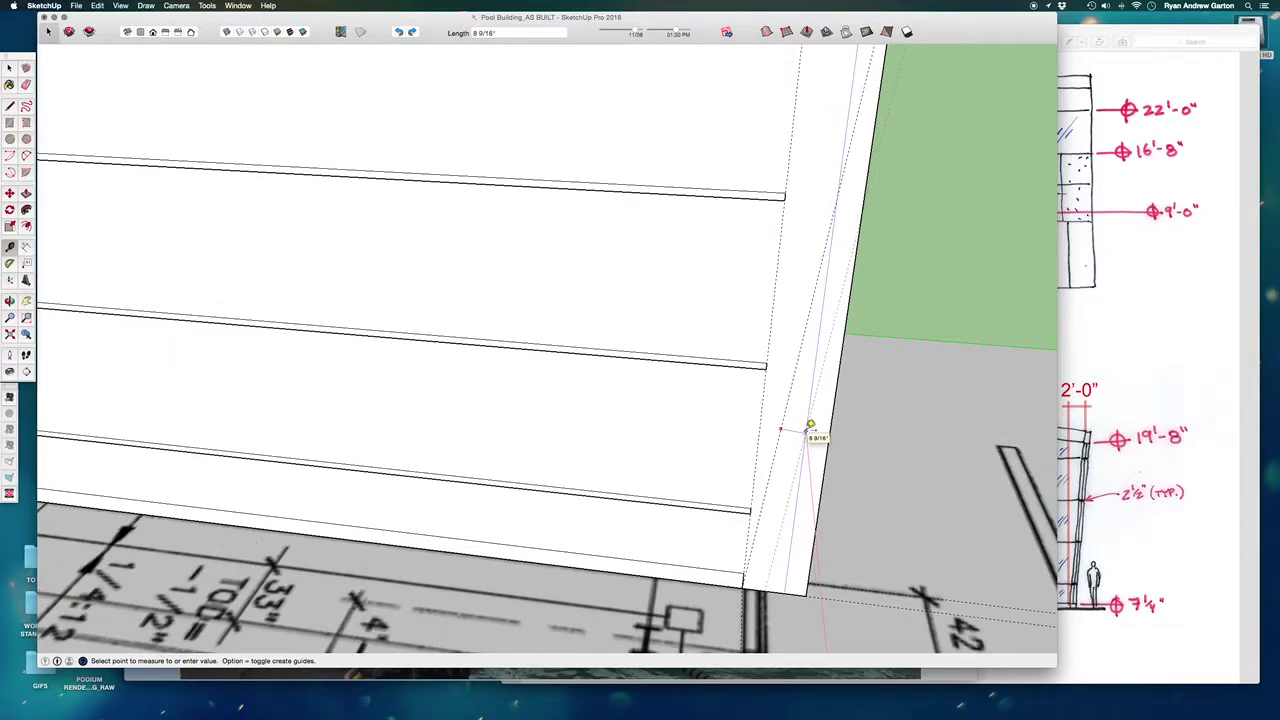
pyautogui.click(811, 426)
pyautogui.scroll(-3, 791, 424)
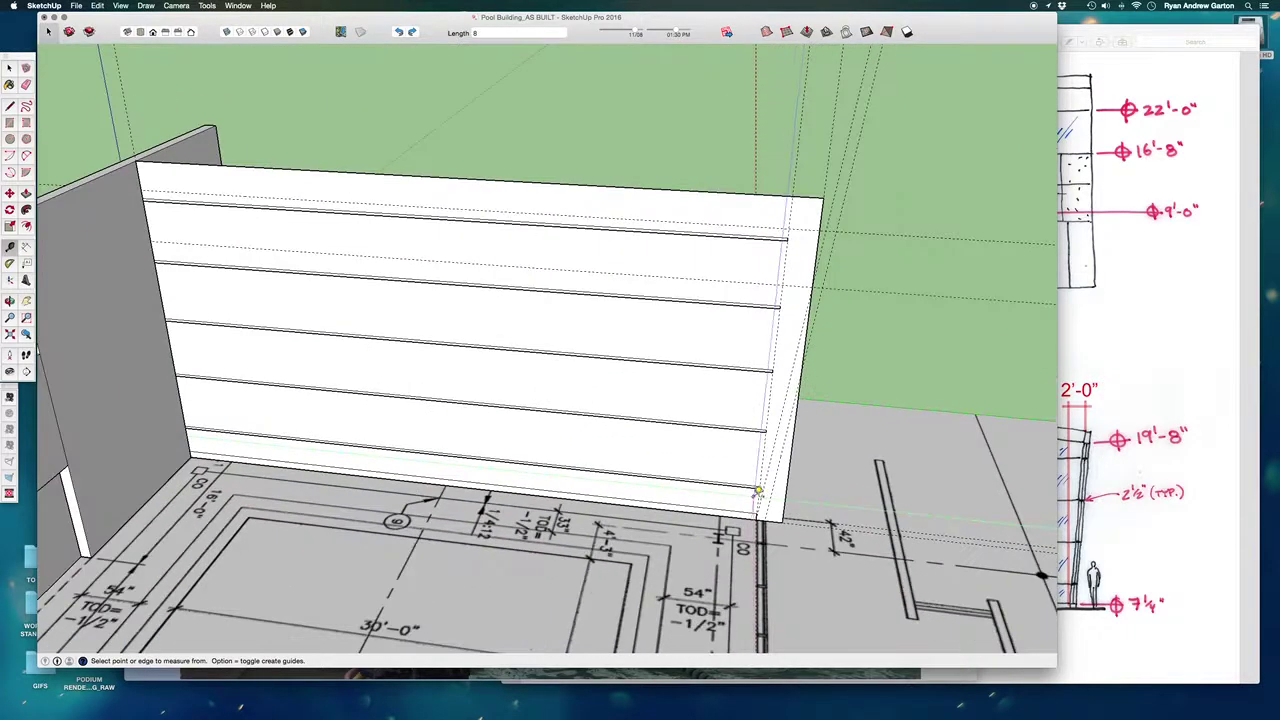
pyautogui.moveTo(750, 345); pyautogui.dragTo(768, 267, button='middle')
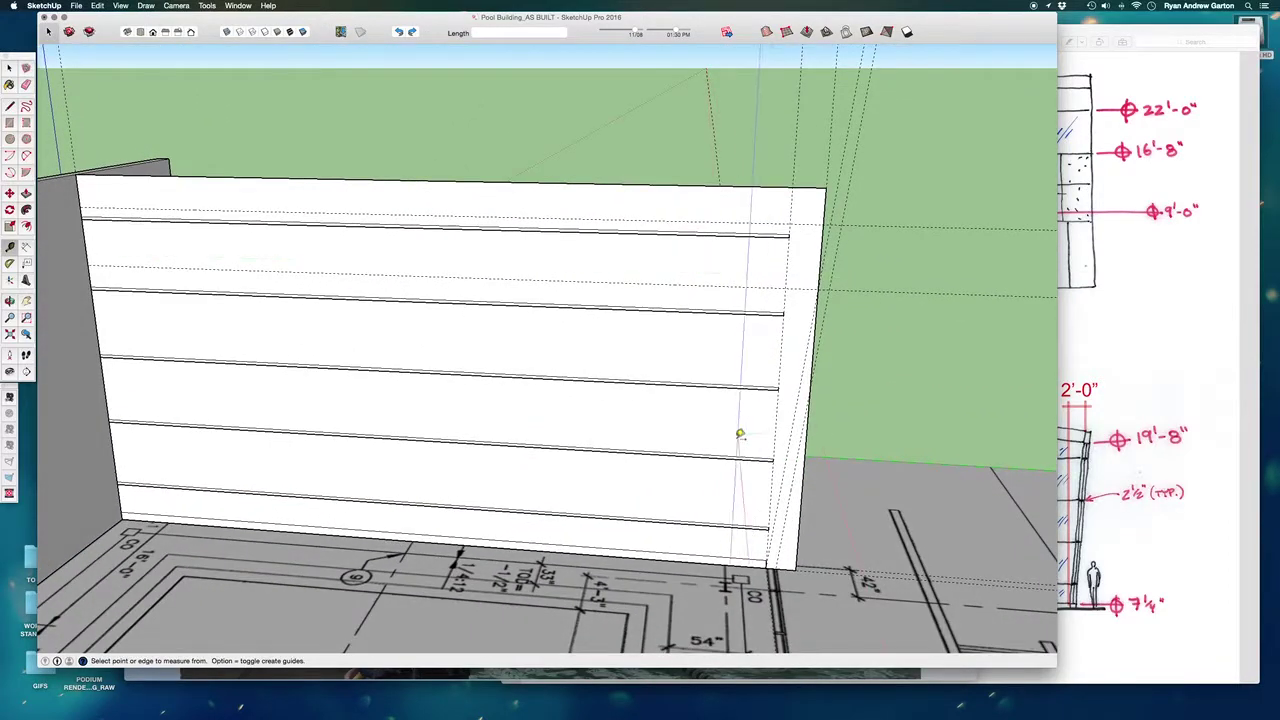
pyautogui.moveTo(800, 348); pyautogui.dragTo(816, 320, button='middle')
pyautogui.scroll(2, 838, 288)
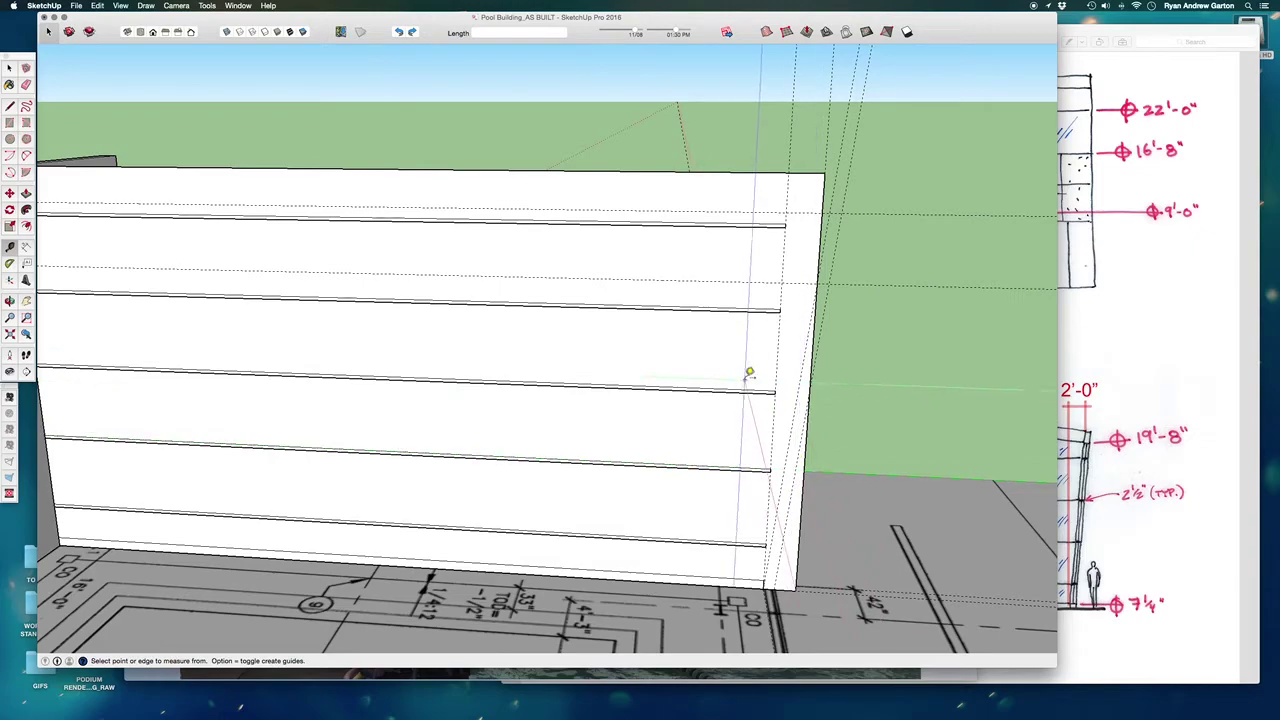
# Step: Draw the closed outline of the sloping end mullion between the two slanted guides, from the wall base to the upper horizontal guide
pyautogui.press('l')
pyautogui.scroll(3, 766, 578)
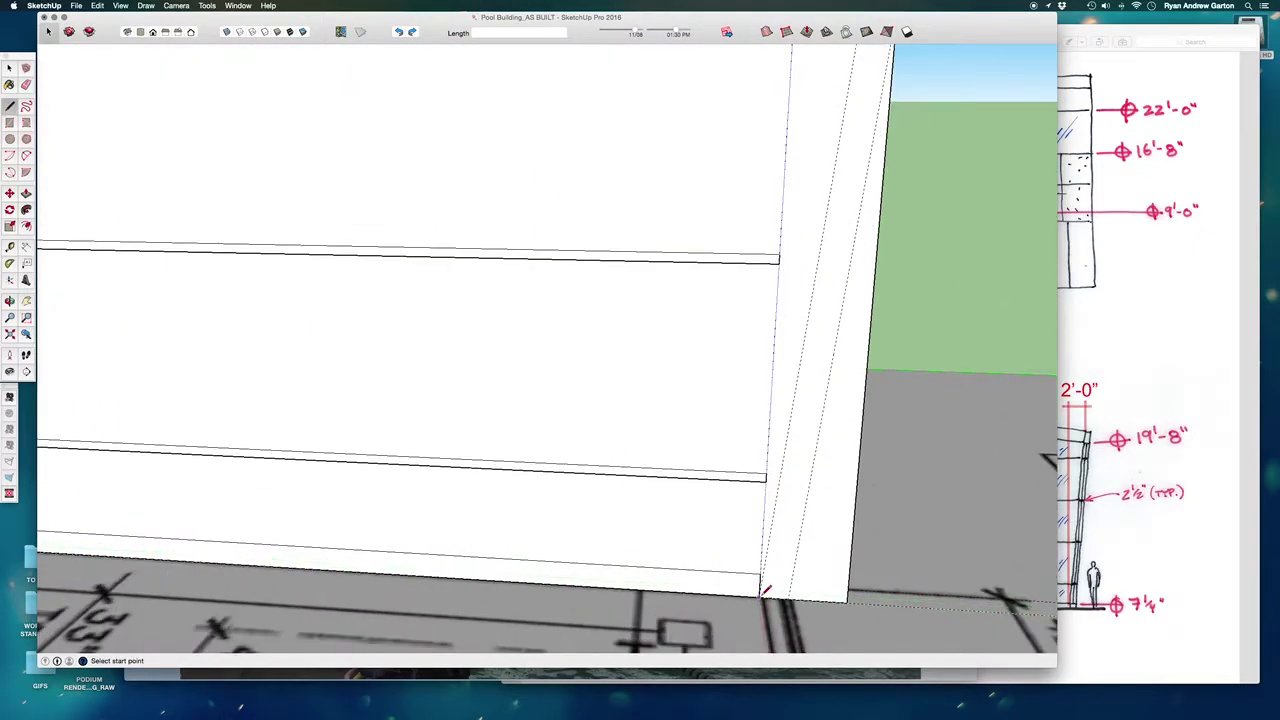
pyautogui.click(762, 592)
pyautogui.scroll(-5, 762, 590)
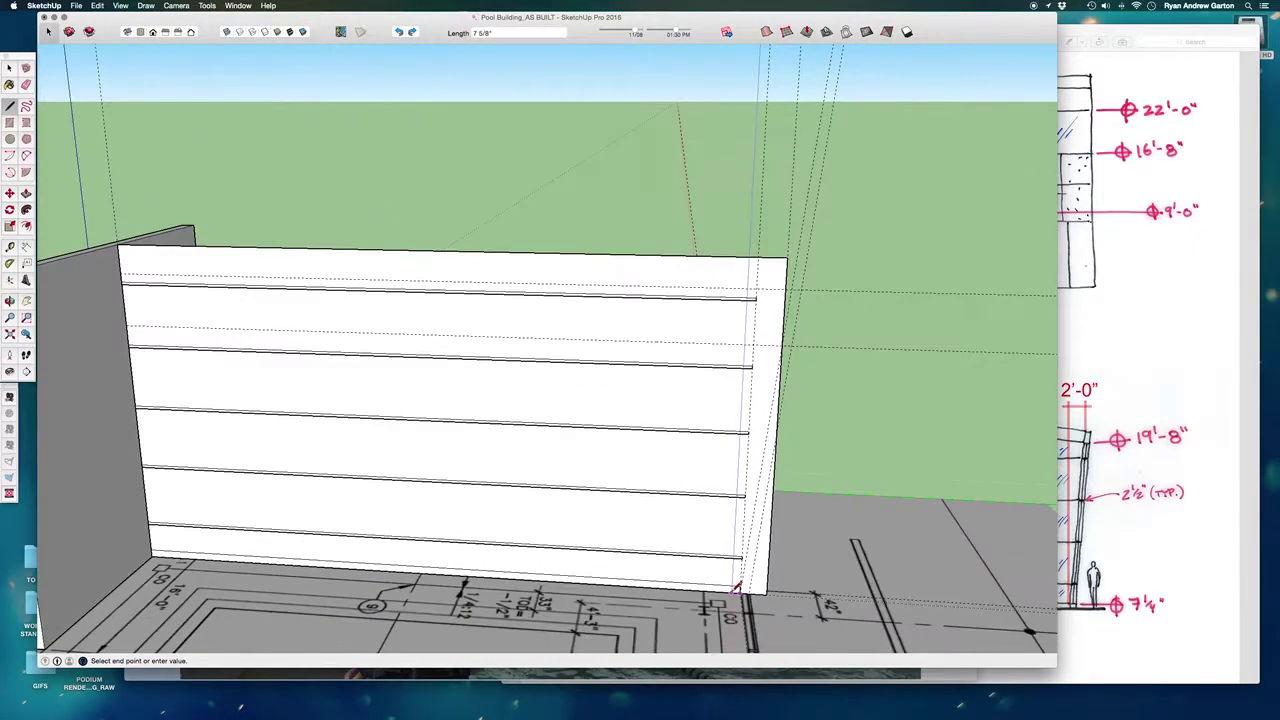
pyautogui.scroll(4, 773, 390)
pyautogui.scroll(5, 790, 290)
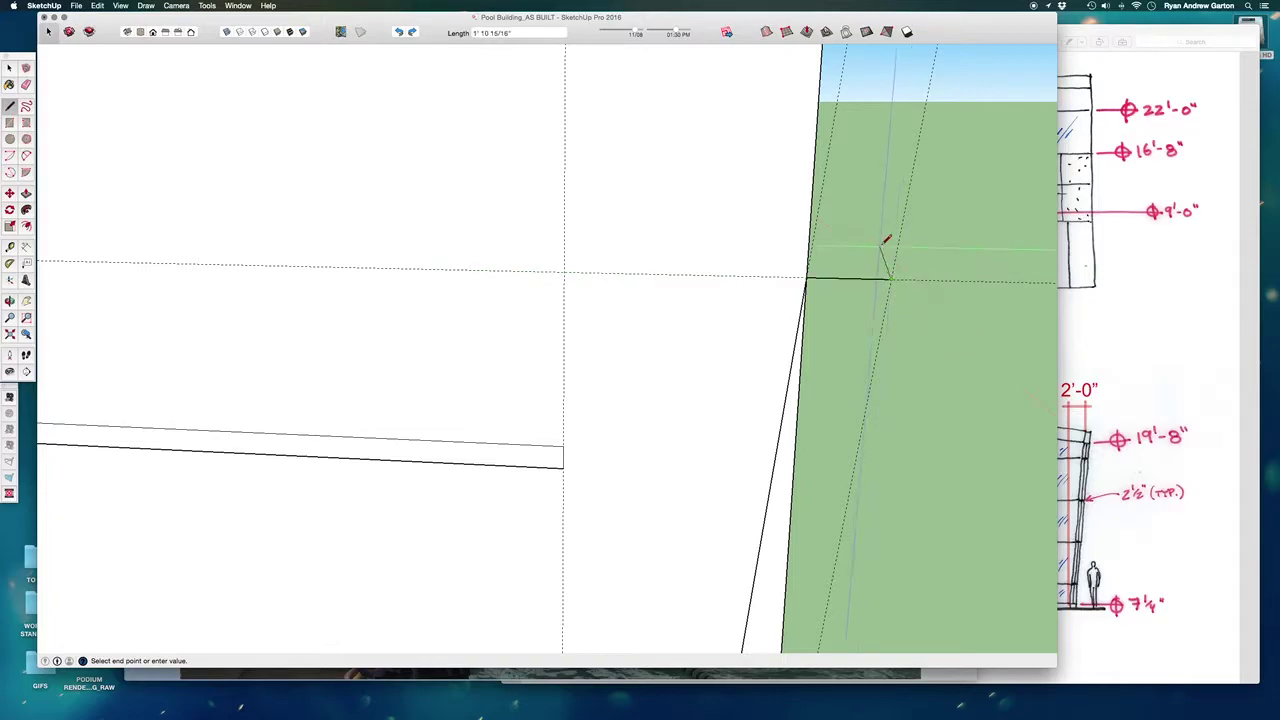
pyautogui.scroll(-3, 708, 160)
pyautogui.scroll(-5, 702, 153)
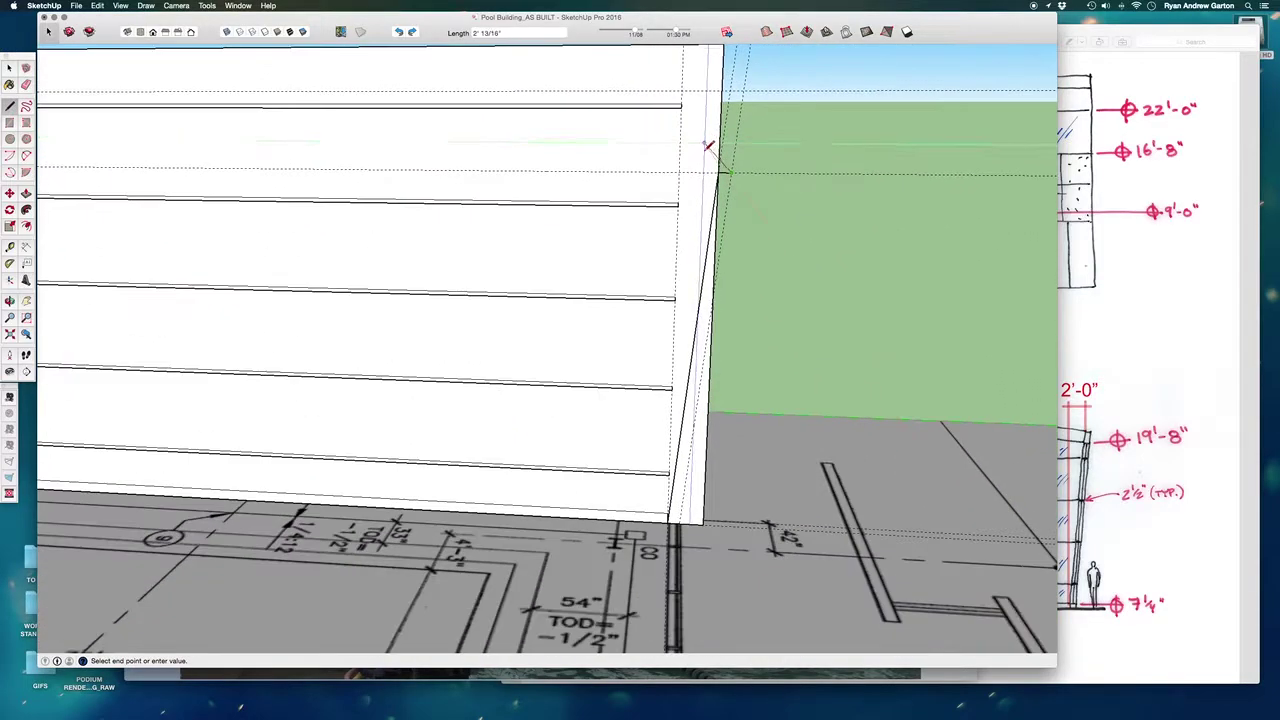
pyautogui.scroll(5, 683, 526)
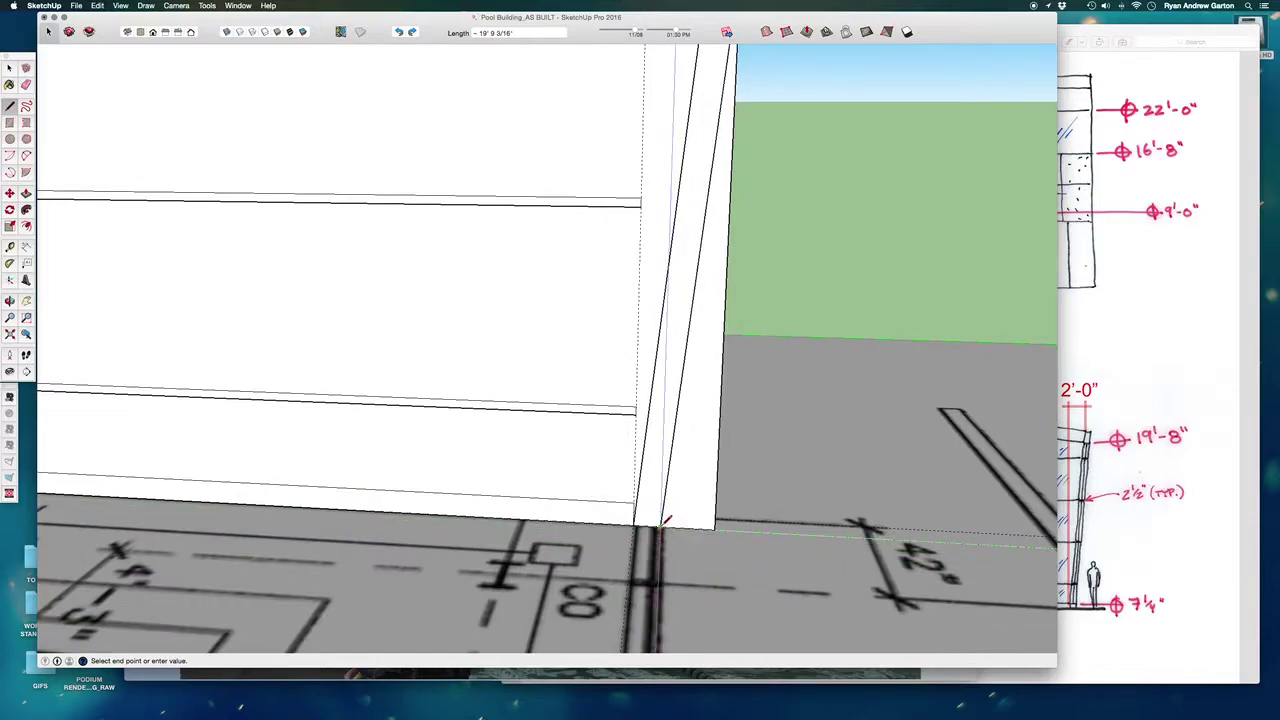
pyautogui.click(637, 522)
# Step: Group the sloping mullion outline and extrude its face 8"
pyautogui.moveTo(643, 484)
pyautogui.mouseDown(button='middle')
pyautogui.moveTo(591, 457)
pyautogui.moveTo(549, 391)
pyautogui.moveTo(307, 165)
pyautogui.mouseUp(button='middle')
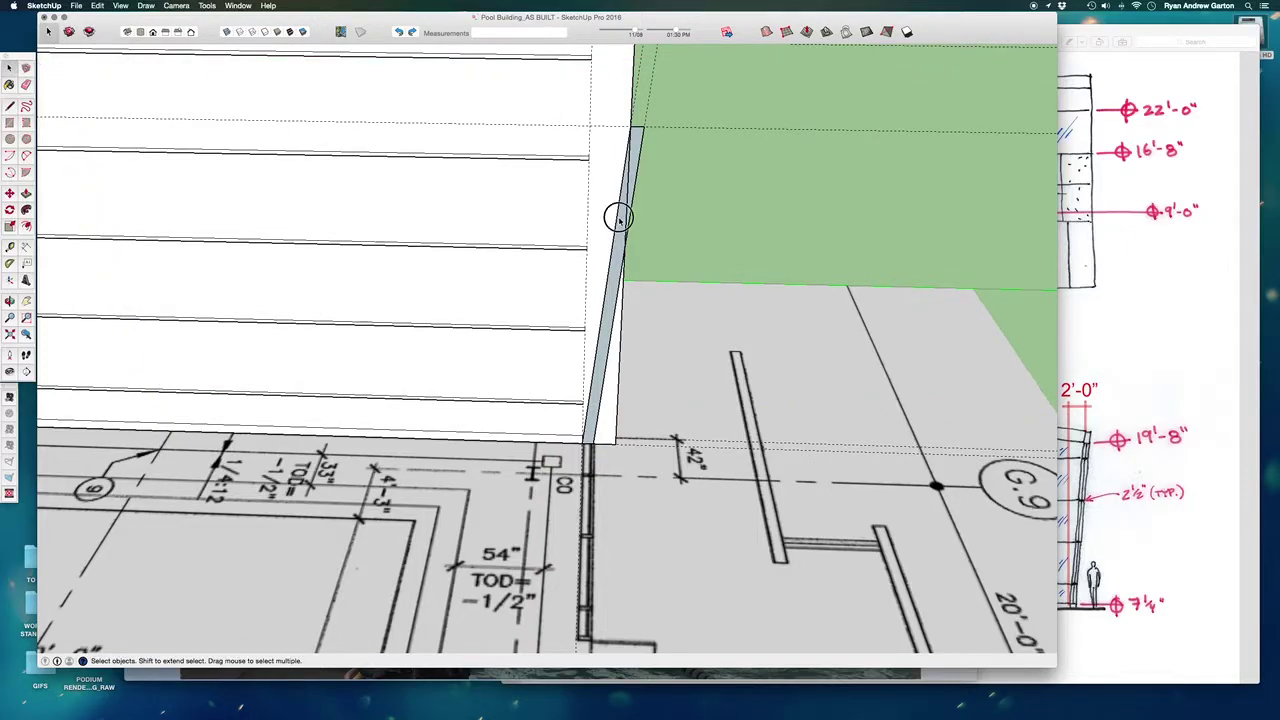
pyautogui.click(616, 298)
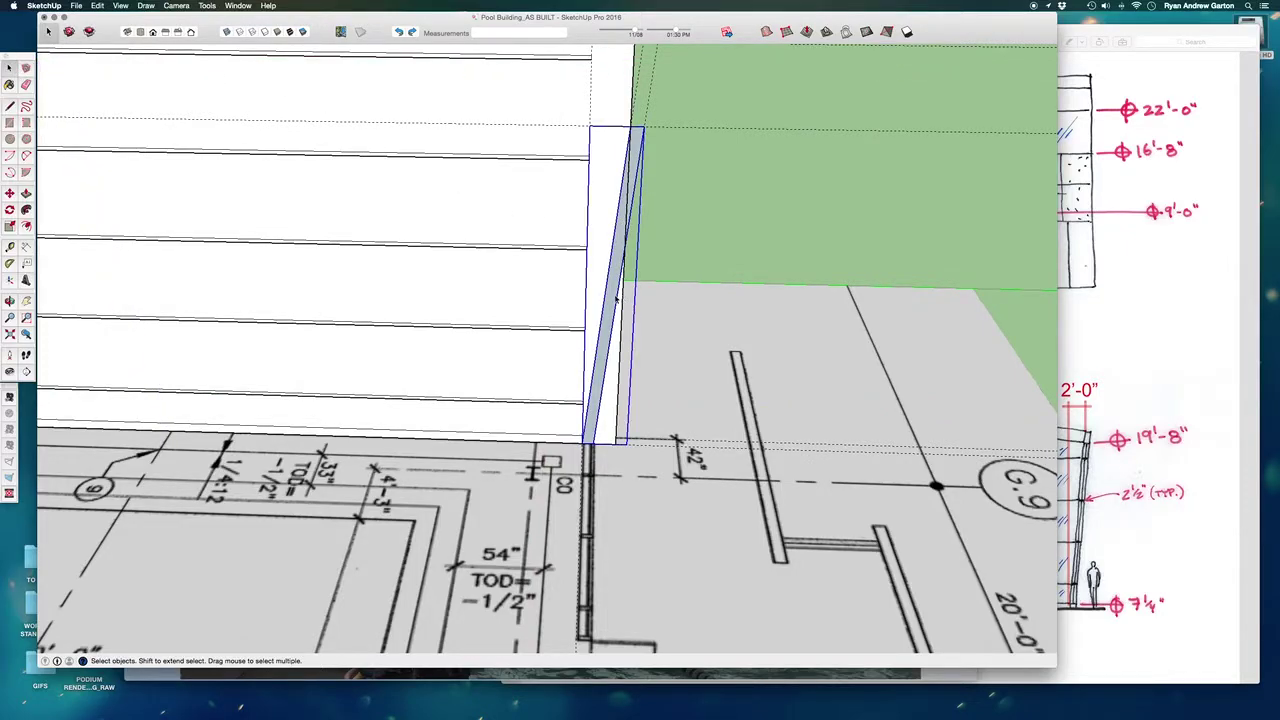
pyautogui.doubleClick(611, 299)
pyautogui.press('p')
pyautogui.moveTo(611, 308); pyautogui.dragTo(582, 406, button='middle')
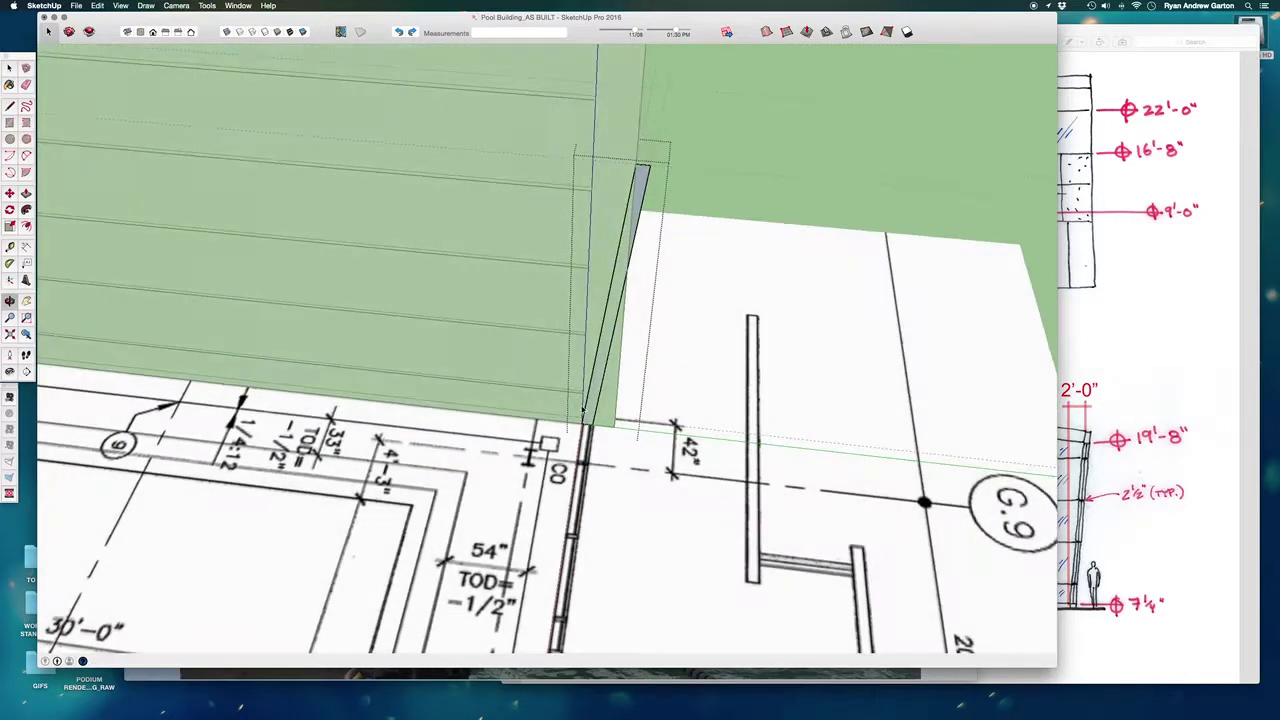
pyautogui.click(596, 376)
pyautogui.click(596, 376)
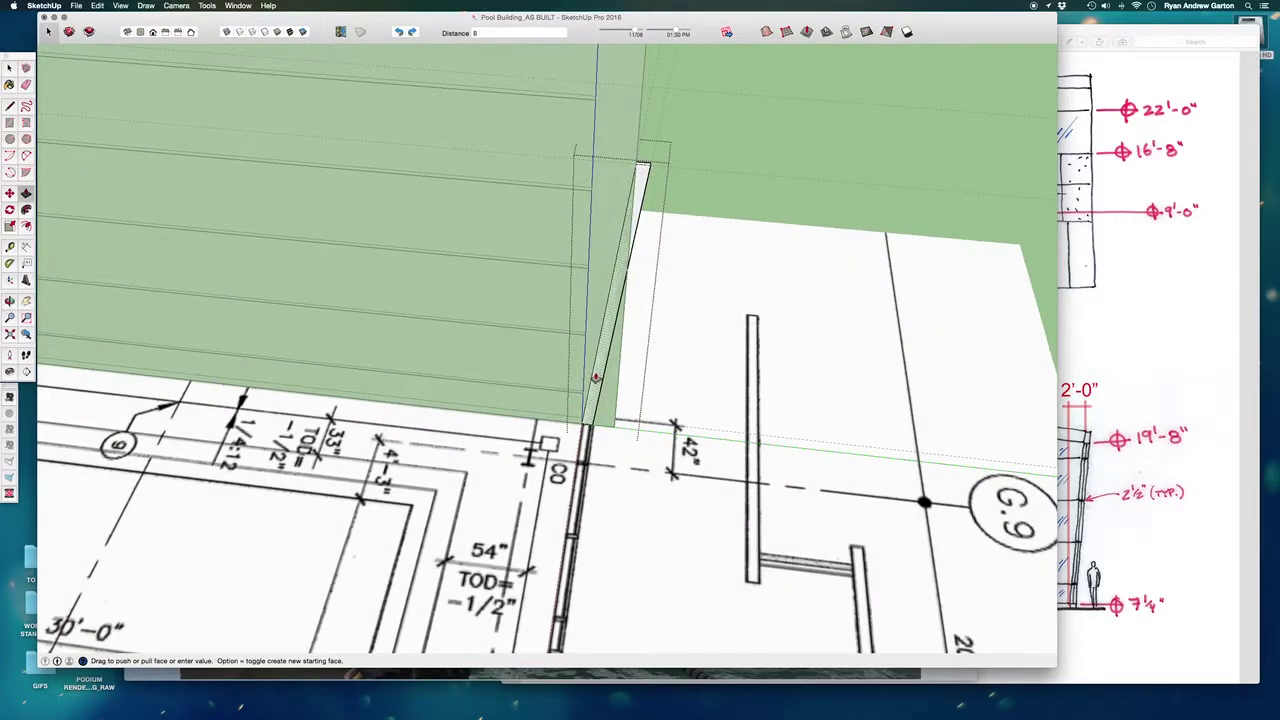
# Step: Close the sloping mullion group and hide the white end wall face to expose the frame members
pyautogui.press('space')
pyautogui.click(652, 416)
pyautogui.moveTo(652, 416); pyautogui.dragTo(637, 289, button='middle')
pyautogui.scroll(-3, 637, 289)
pyautogui.moveTo(618, 240); pyautogui.dragTo(565, 241, button='middle')
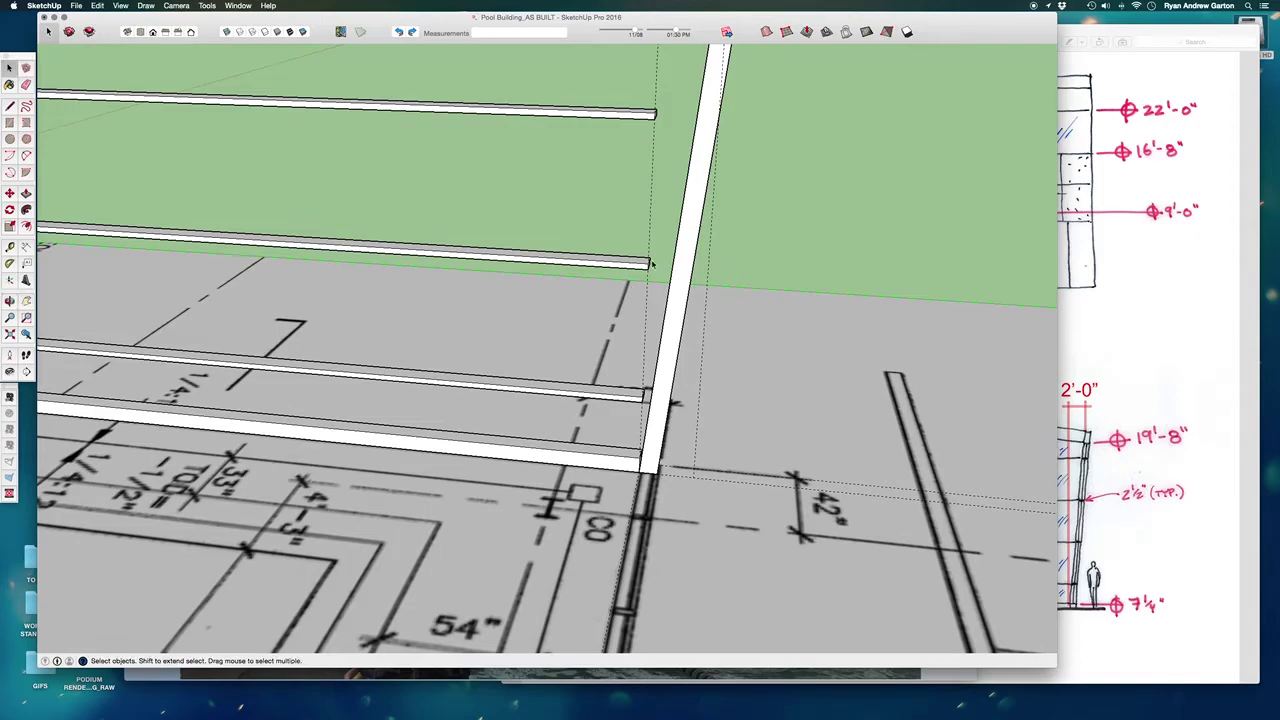
pyautogui.moveTo(638, 291); pyautogui.dragTo(580, 303, button='middle')
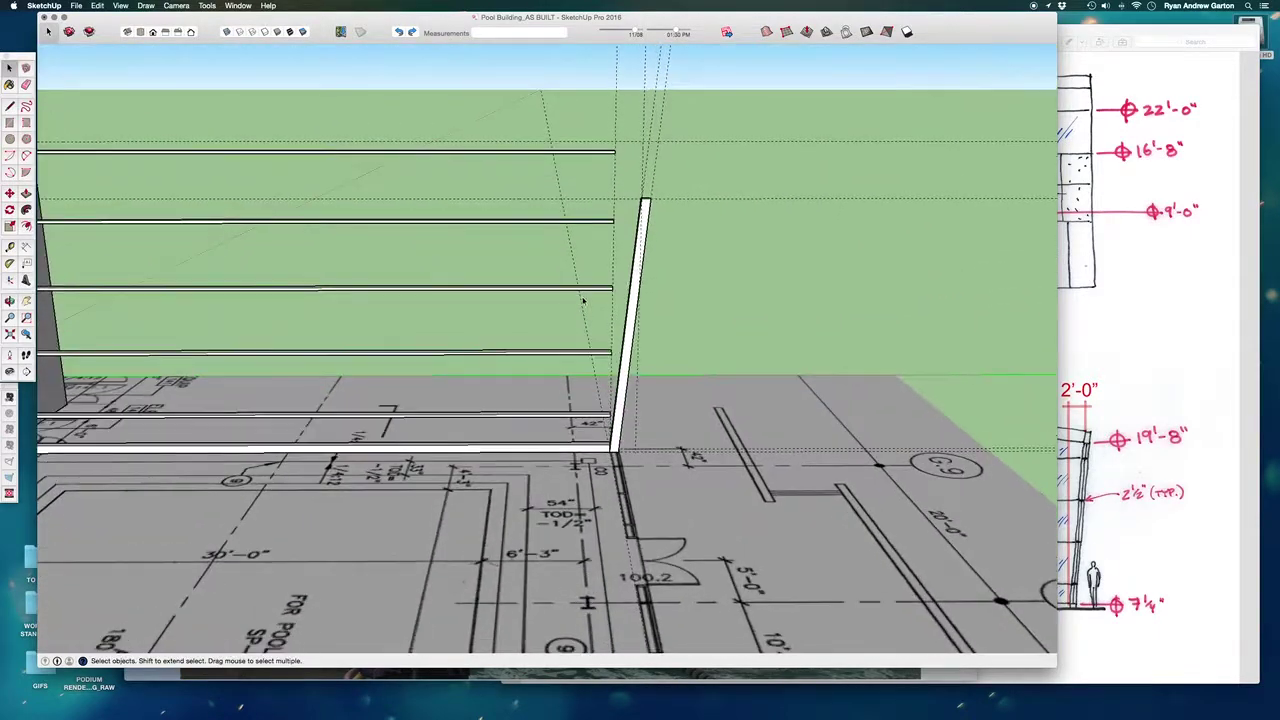
pyautogui.scroll(2, 583, 212)
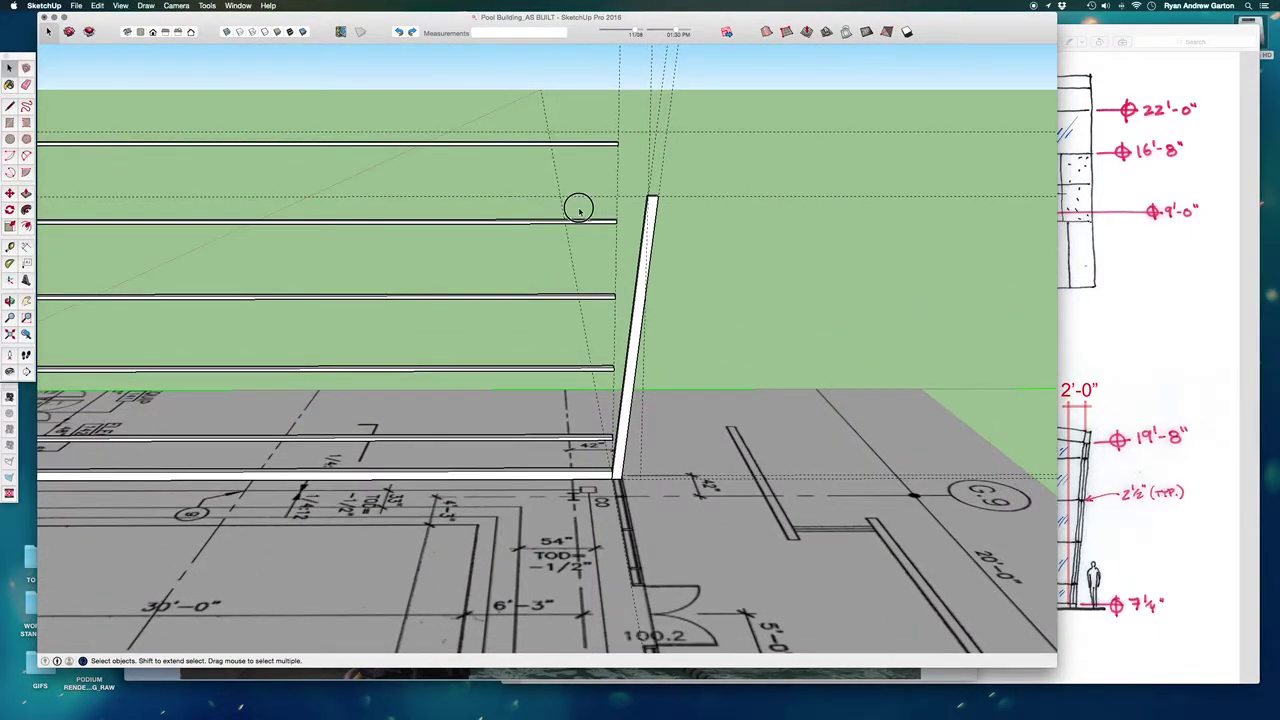
pyautogui.click(586, 228)
pyautogui.scroll(3, 590, 300)
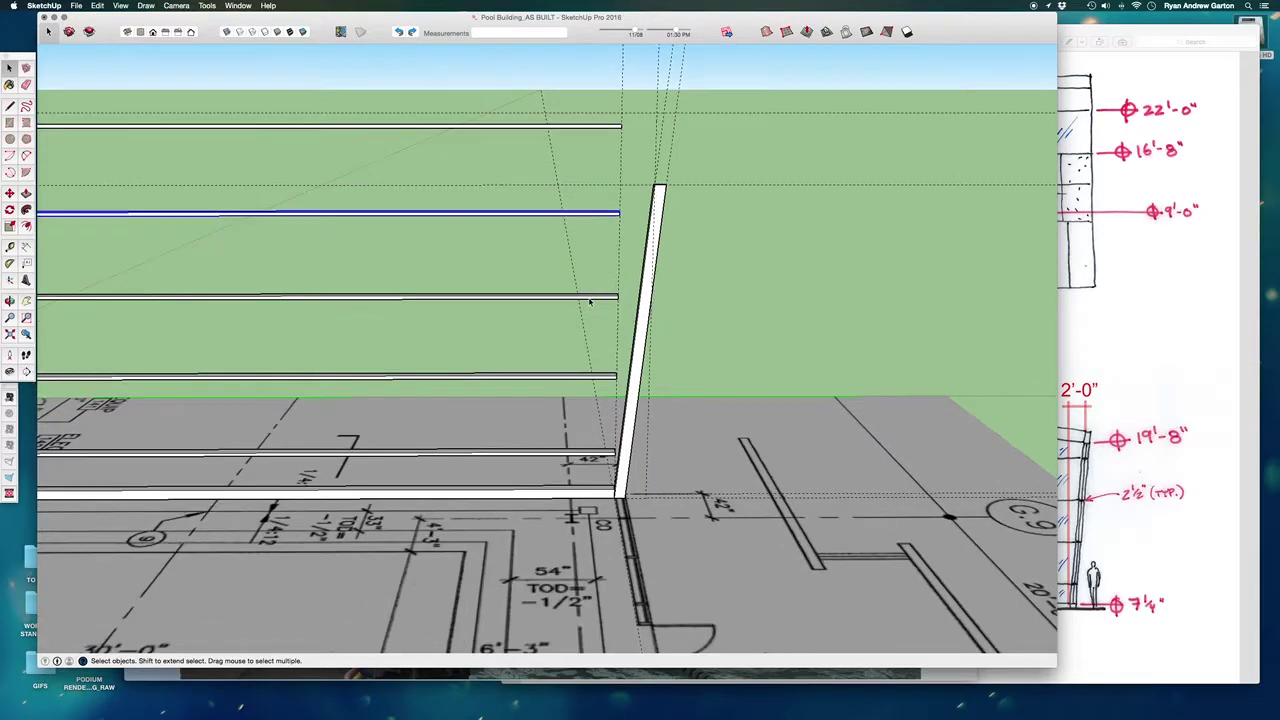
pyautogui.keyDown('shift'); pyautogui.click(591, 297); pyautogui.keyUp('shift')
pyautogui.keyDown('shift'); pyautogui.click(591, 396); pyautogui.keyUp('shift')
# Step: Open the bottom horizontal mullion and extend its end face so it overlaps the sloping mullion
pyautogui.moveTo(610, 490); pyautogui.dragTo(638, 535, button='middle')
pyautogui.scroll(3, 596, 545)
pyautogui.click(608, 518)
pyautogui.scroll(3, 620, 520)
pyautogui.scroll(6, 600, 515)
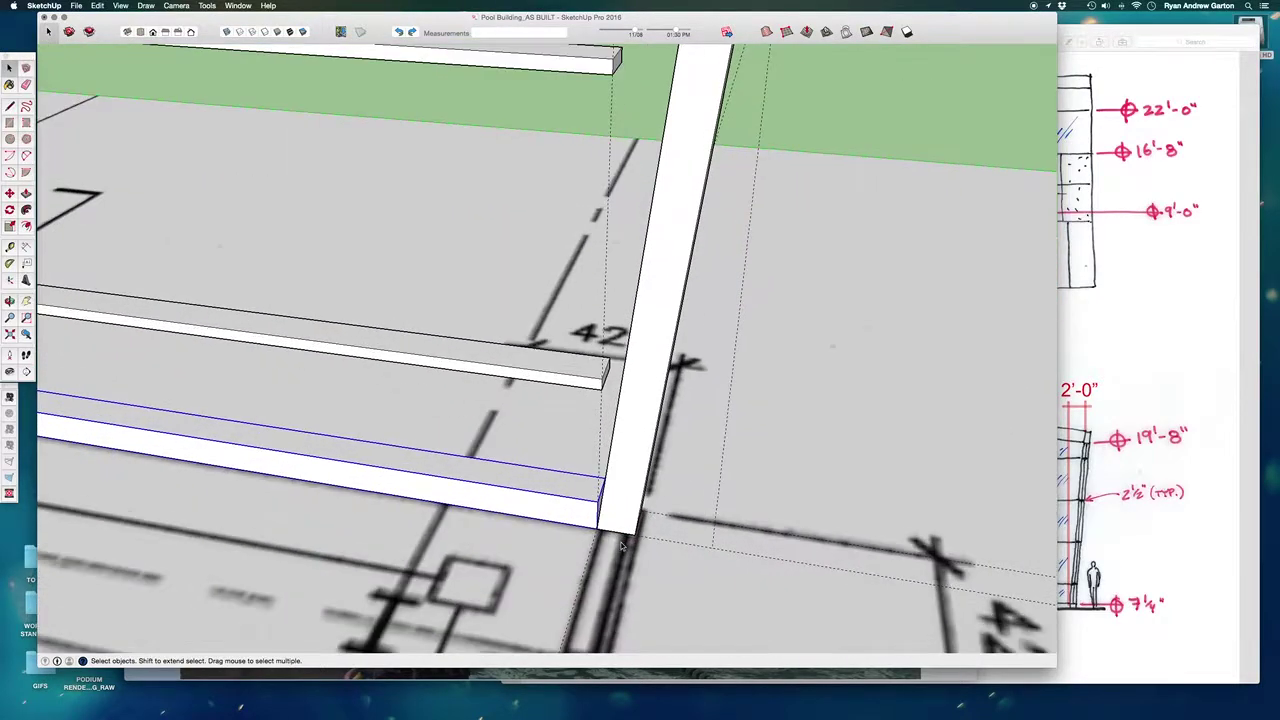
pyautogui.press('p')
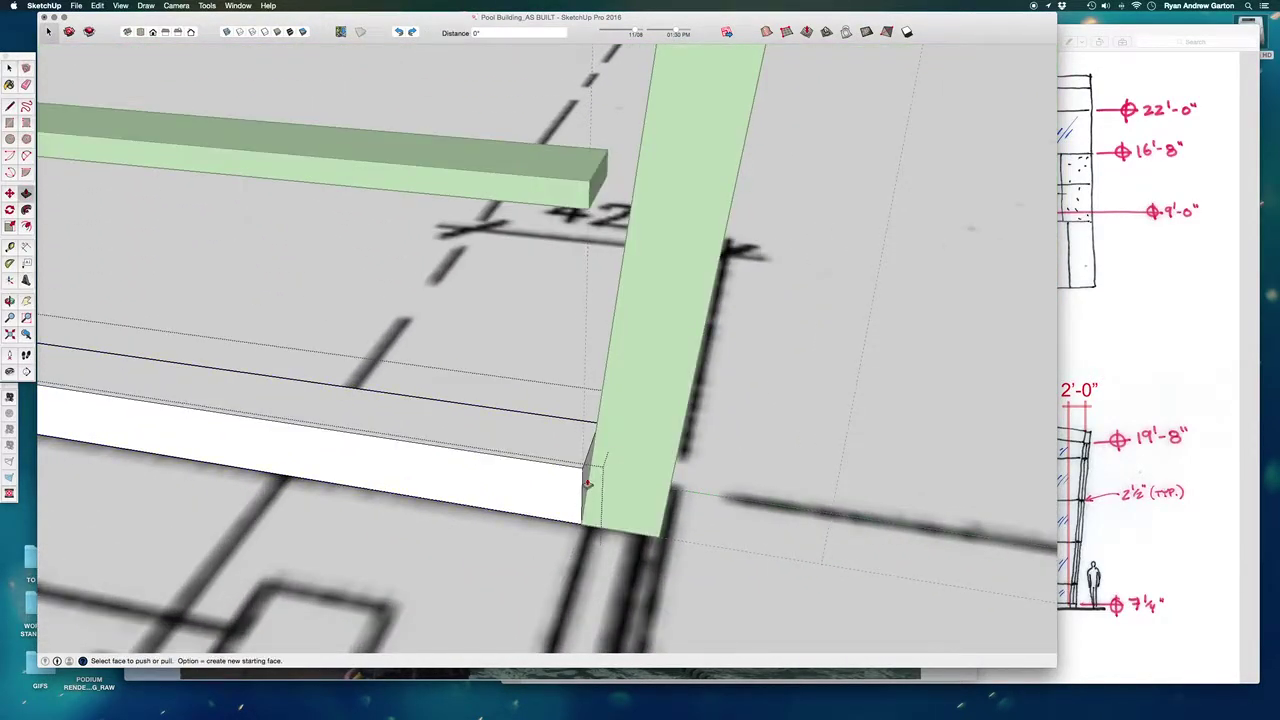
pyautogui.click(632, 496)
# Step: Draw a cut line on the bottom mullion along the sloping mullion's inner edge and push the excess end away through its full depth
pyautogui.moveTo(612, 522); pyautogui.dragTo(790, 430, button='middle')
pyautogui.scroll(5, 628, 499)
pyautogui.scroll(3, 600, 495)
pyautogui.press('l')
pyautogui.click(590, 392)
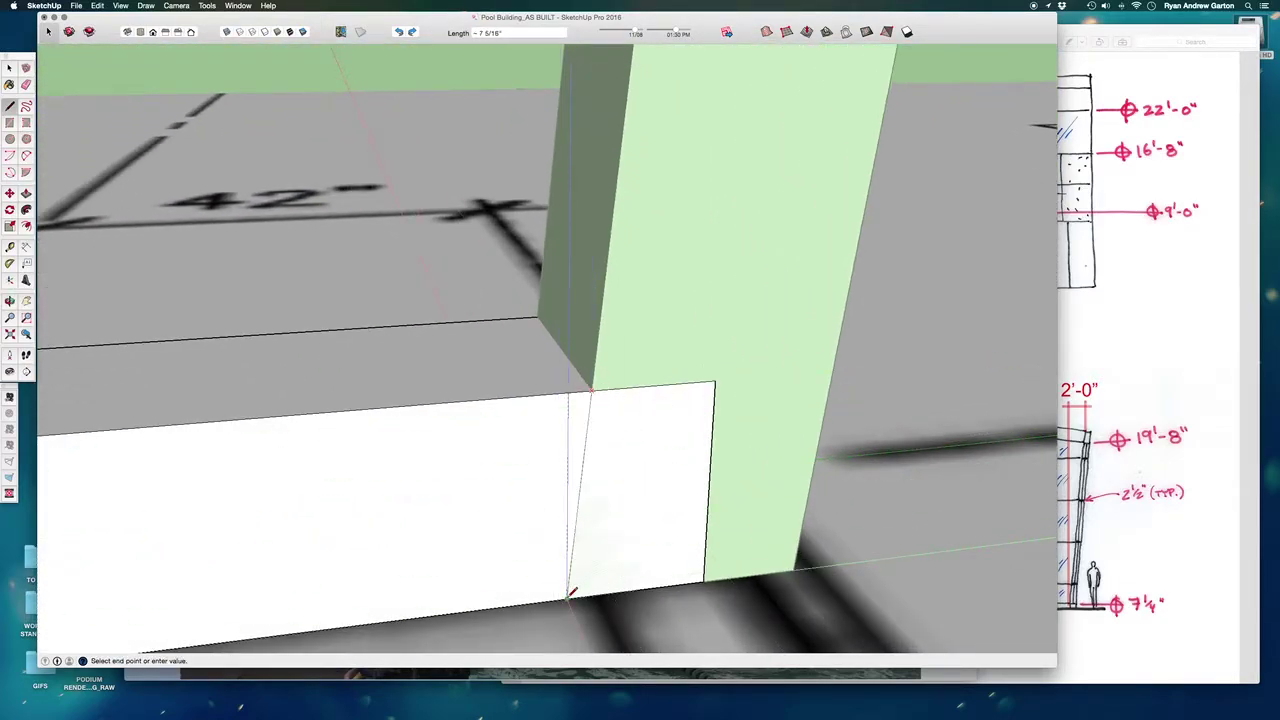
pyautogui.click(572, 592)
pyautogui.scroll(-2, 680, 423)
pyautogui.press('p')
pyautogui.click(667, 492)
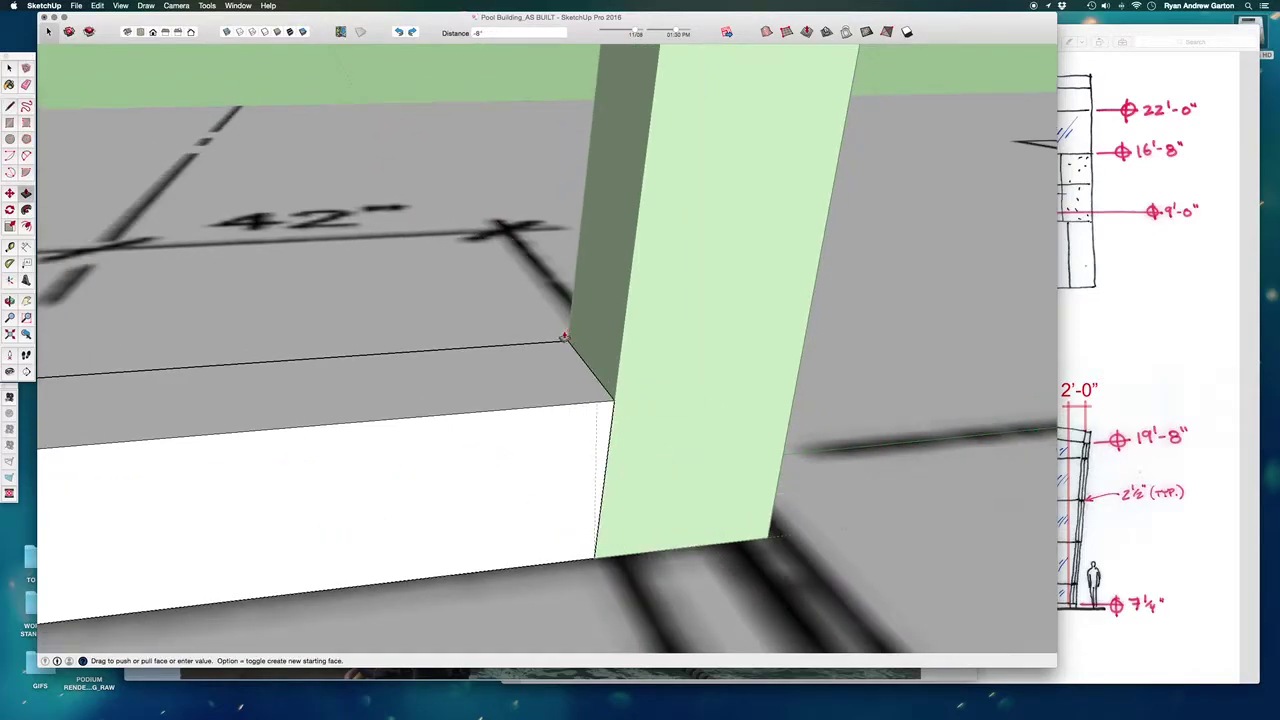
pyautogui.scroll(-5, 554, 451)
# Step: Open the second mullion from the bottom and move its end into the sloping mullion so they overlap
pyautogui.moveTo(720, 369); pyautogui.dragTo(556, 500, button='middle')
pyautogui.press('space')
pyautogui.doubleClick(515, 240)
pyautogui.moveTo(476, 150); pyautogui.dragTo(584, 249)
pyautogui.press('m')
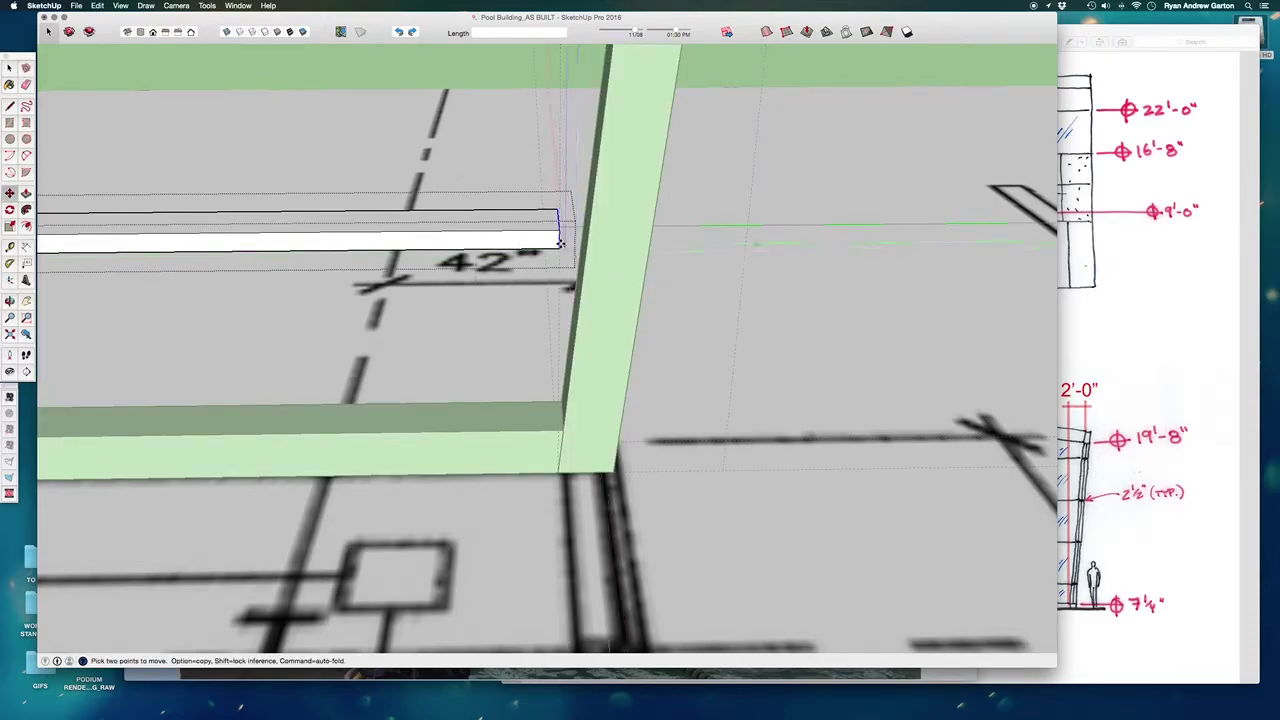
pyautogui.click(557, 243)
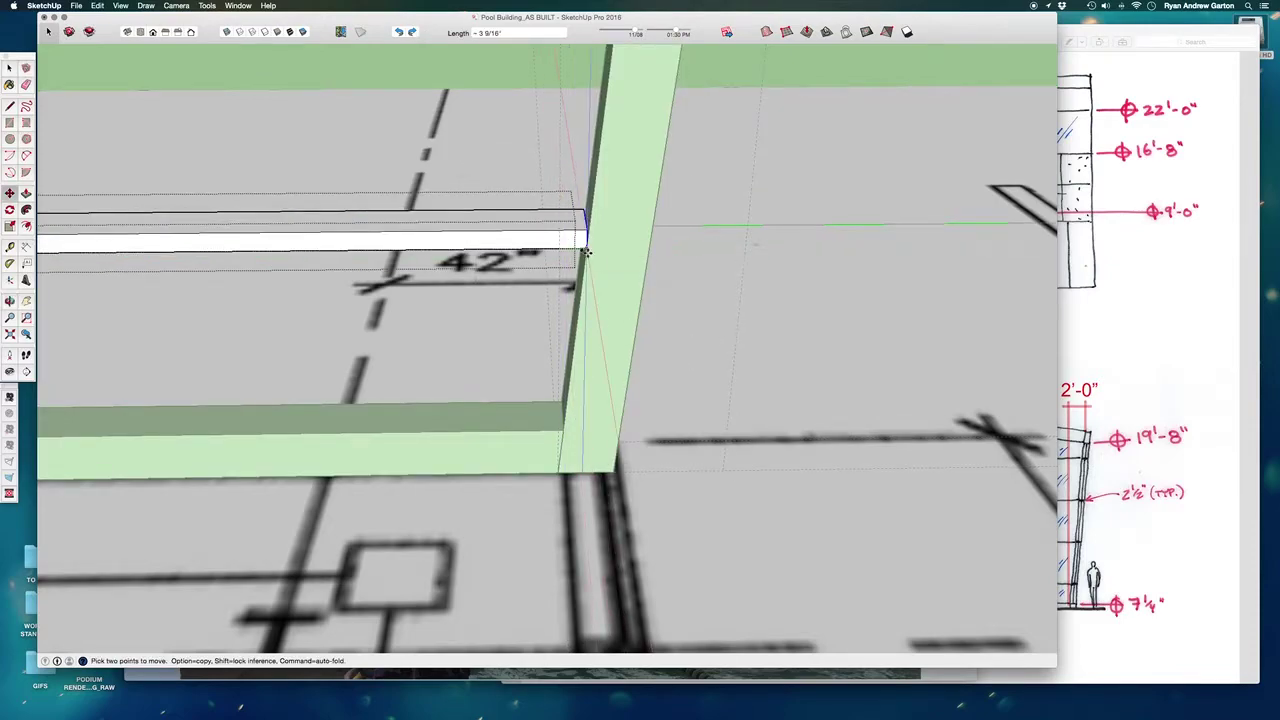
pyautogui.moveTo(597, 320); pyautogui.dragTo(654, 251, button='middle')
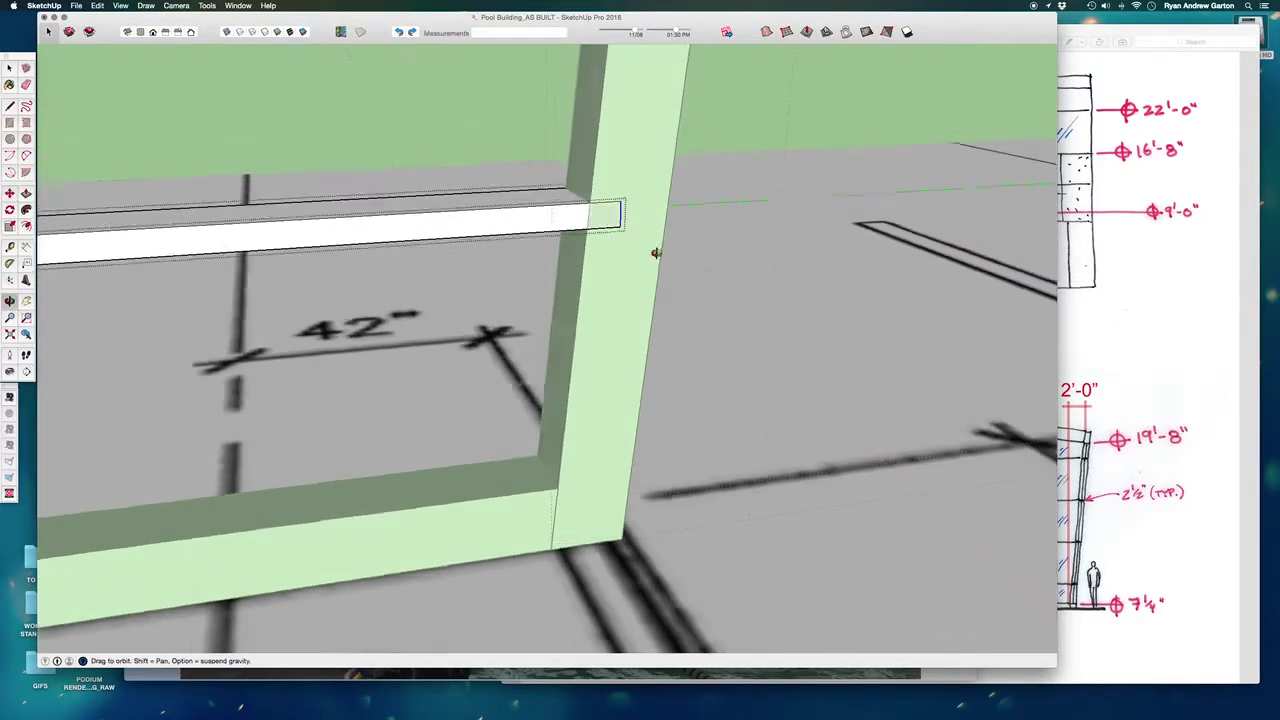
# Step: Trim the second mullion's end flush to the sloping mullion by drawing a slanted cut line and pushing the excess away
pyautogui.press('l')
pyautogui.scroll(4, 603, 206)
pyautogui.scroll(5, 598, 200)
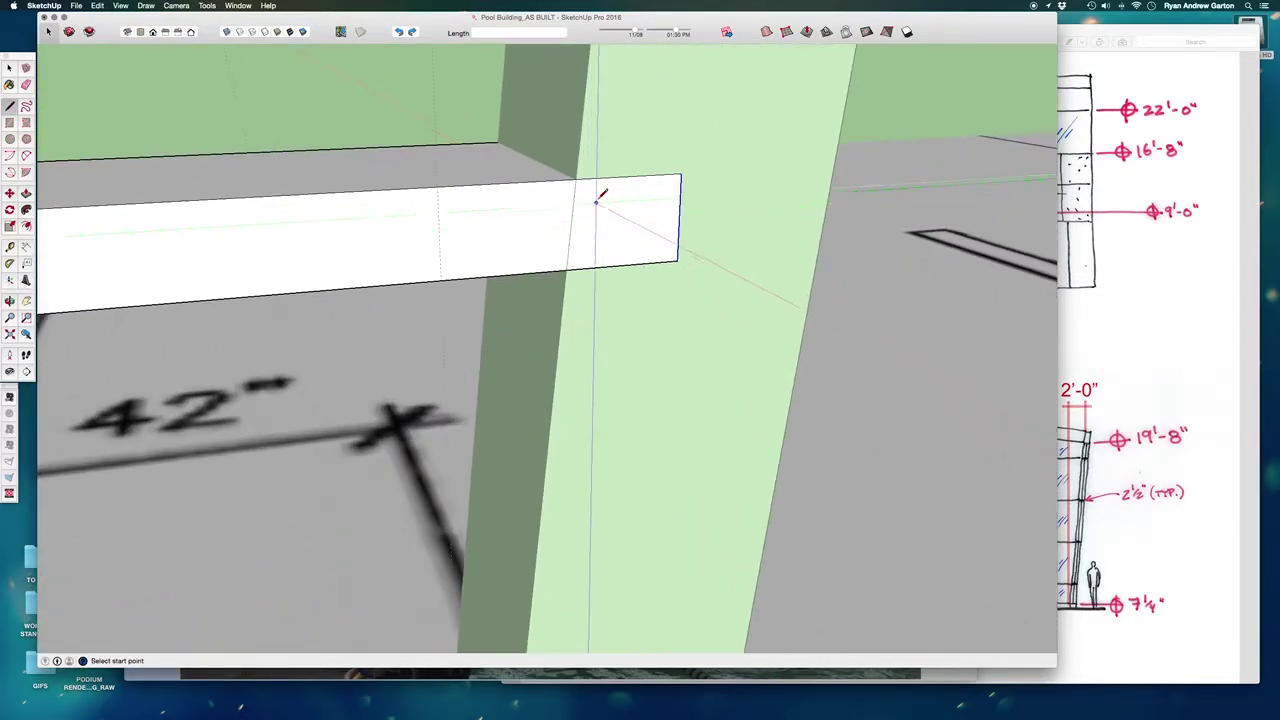
pyautogui.click(570, 180)
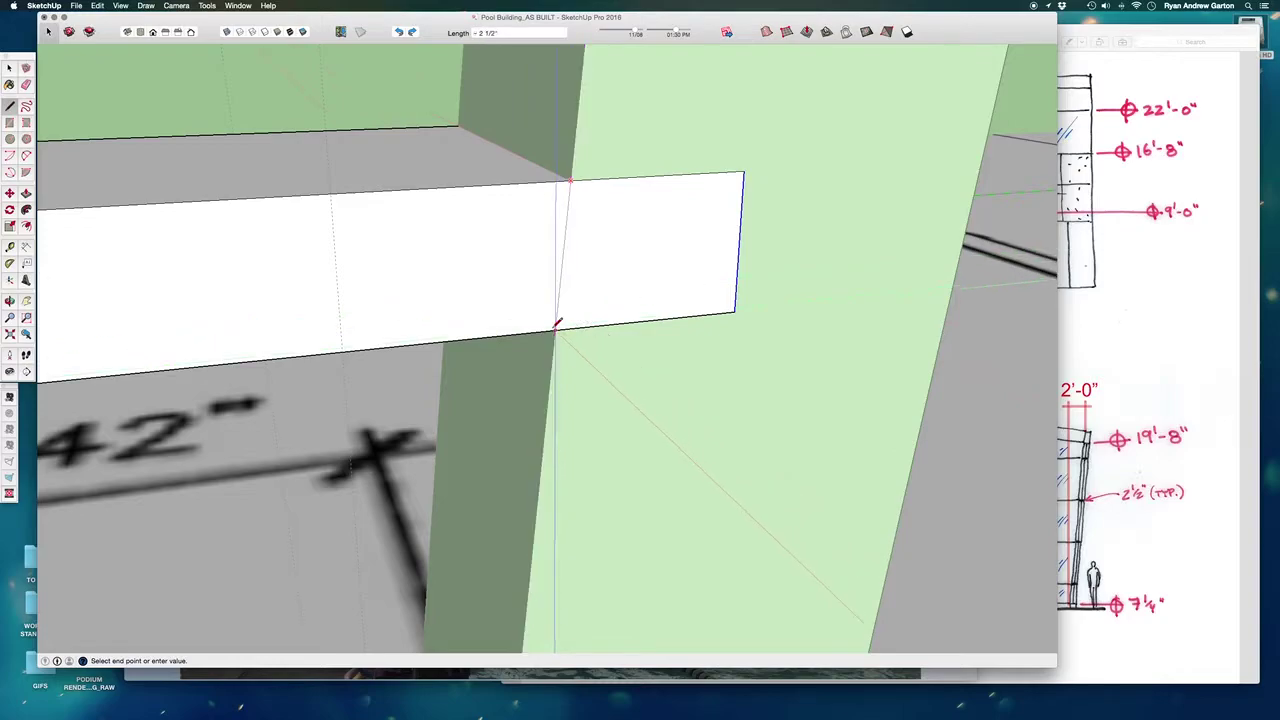
pyautogui.click(560, 327)
pyautogui.press('p')
pyautogui.moveTo(694, 380); pyautogui.dragTo(686, 323, button='middle')
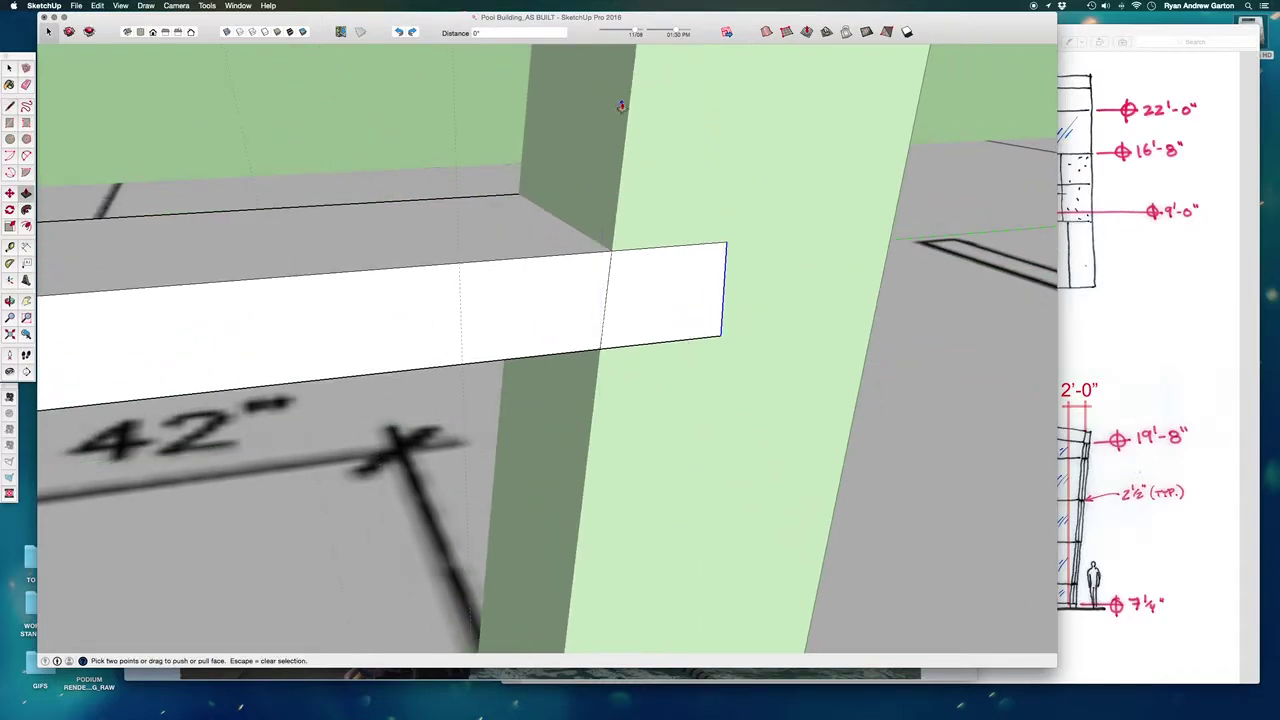
pyautogui.moveTo(665, 318); pyautogui.dragTo(562, 214)
pyautogui.click(522, 197)
pyautogui.scroll(-8, 537, 351)
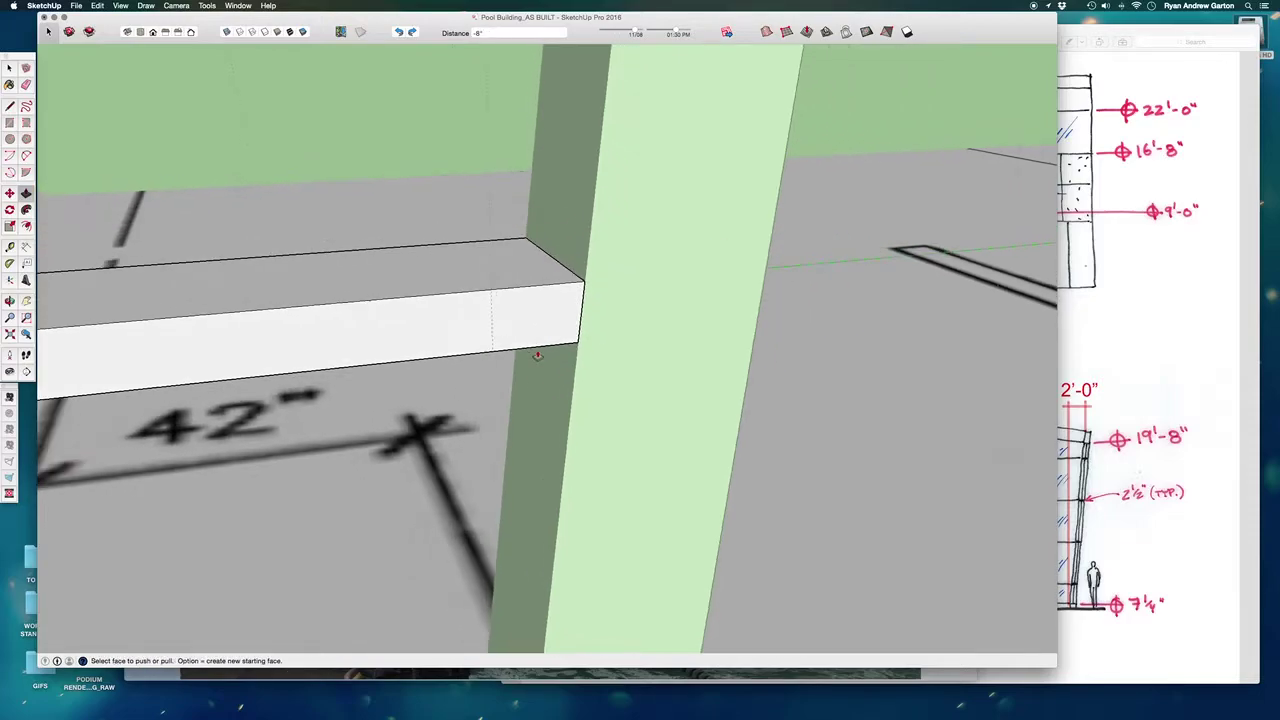
# Step: Open the third mullion from the bottom and extend its end face about 1' into the sloping mullion
pyautogui.press('space')
pyautogui.moveTo(585, 268); pyautogui.dragTo(595, 208, button='middle')
pyautogui.moveTo(521, 80); pyautogui.dragTo(537, 357, button='middle')
pyautogui.moveTo(544, 128)
pyautogui.mouseDown(button='middle')
pyautogui.moveTo(509, 171)
pyautogui.moveTo(545, 118)
pyautogui.mouseUp(button='middle')
pyautogui.press('p')
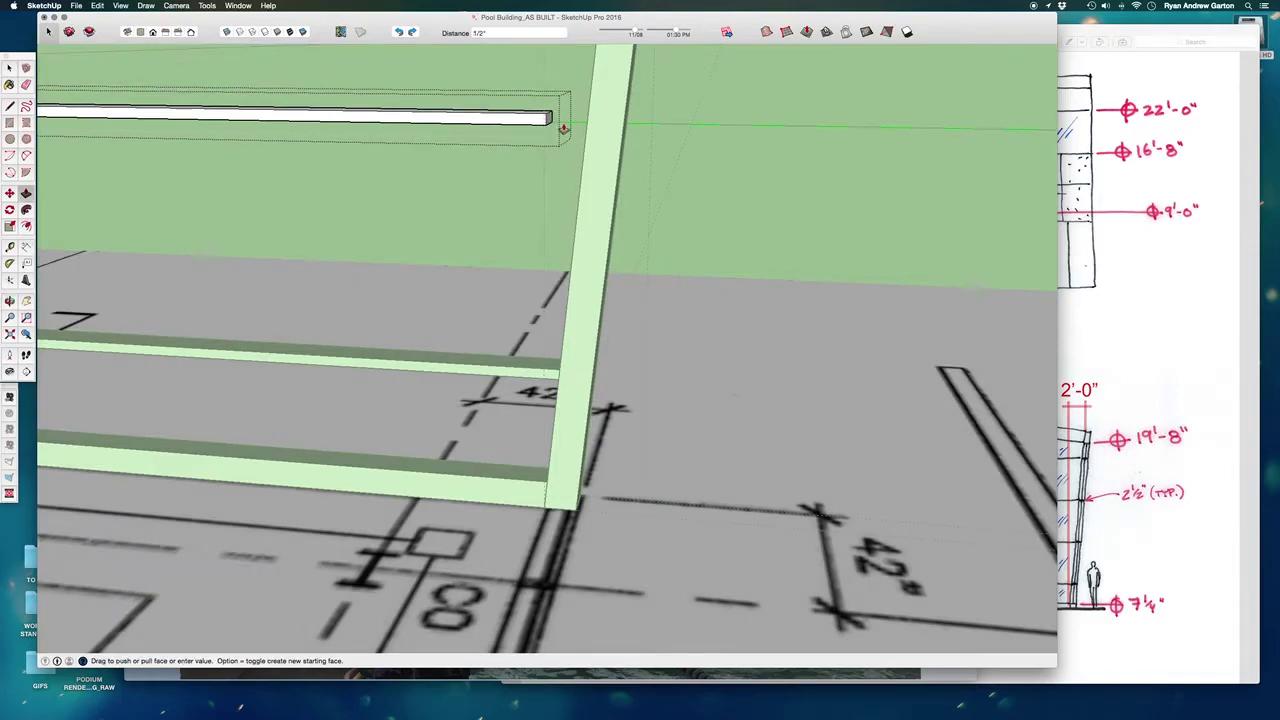
pyautogui.click(602, 137)
pyautogui.scroll(6, 600, 140)
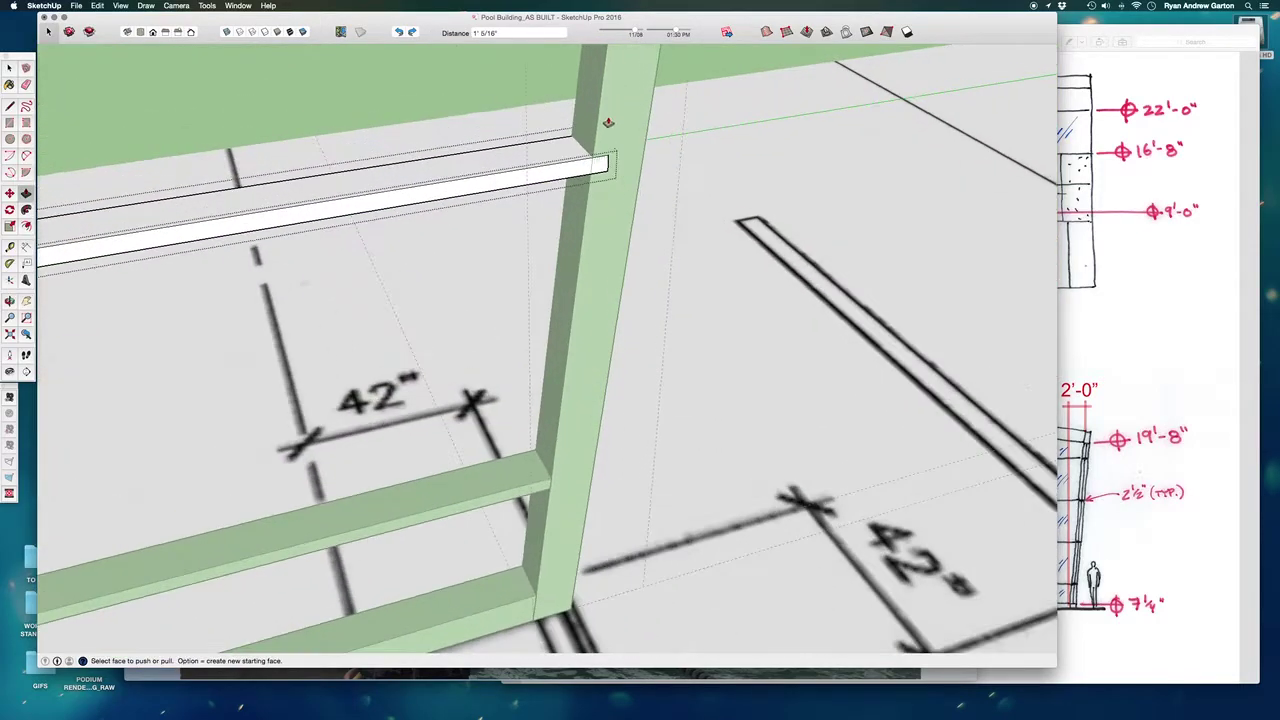
# Step: Trim the third mullion's end flush to the sloping mullion with a cut line along its inner edge, pushing the excess away
pyautogui.scroll(2, 590, 172)
pyautogui.press('l')
pyautogui.click(576, 172)
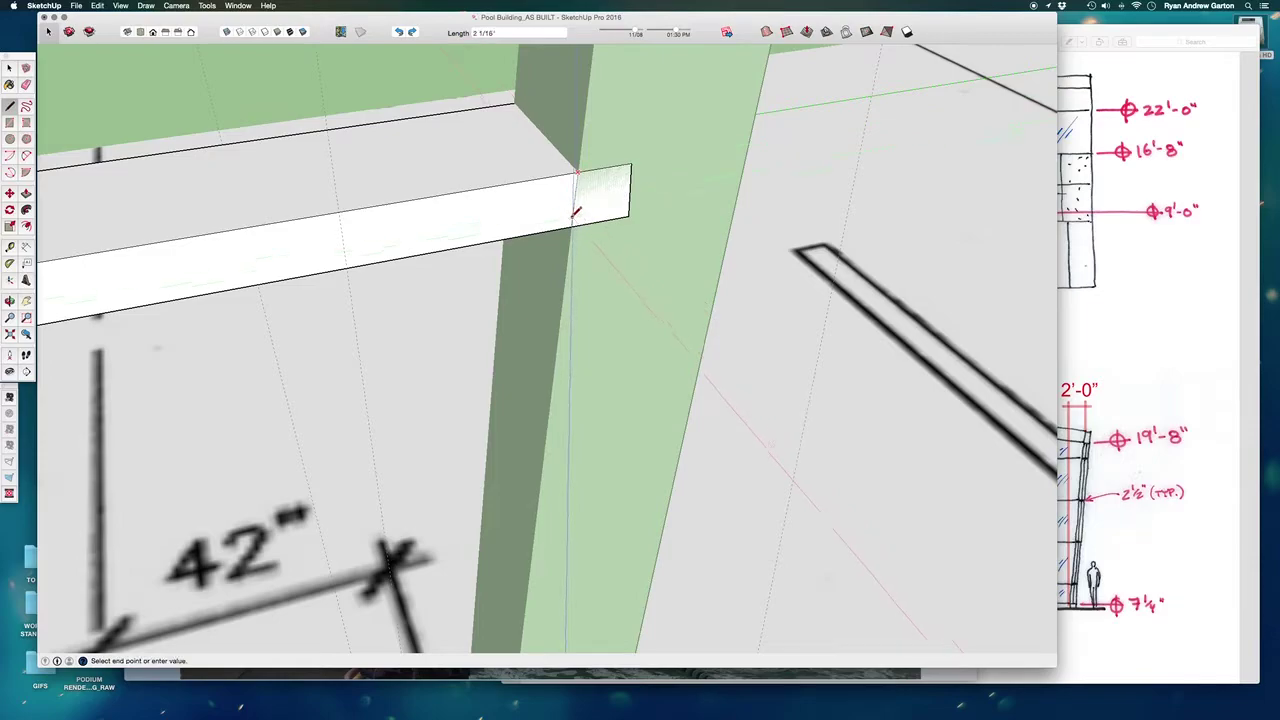
pyautogui.click(572, 225)
pyautogui.press('p')
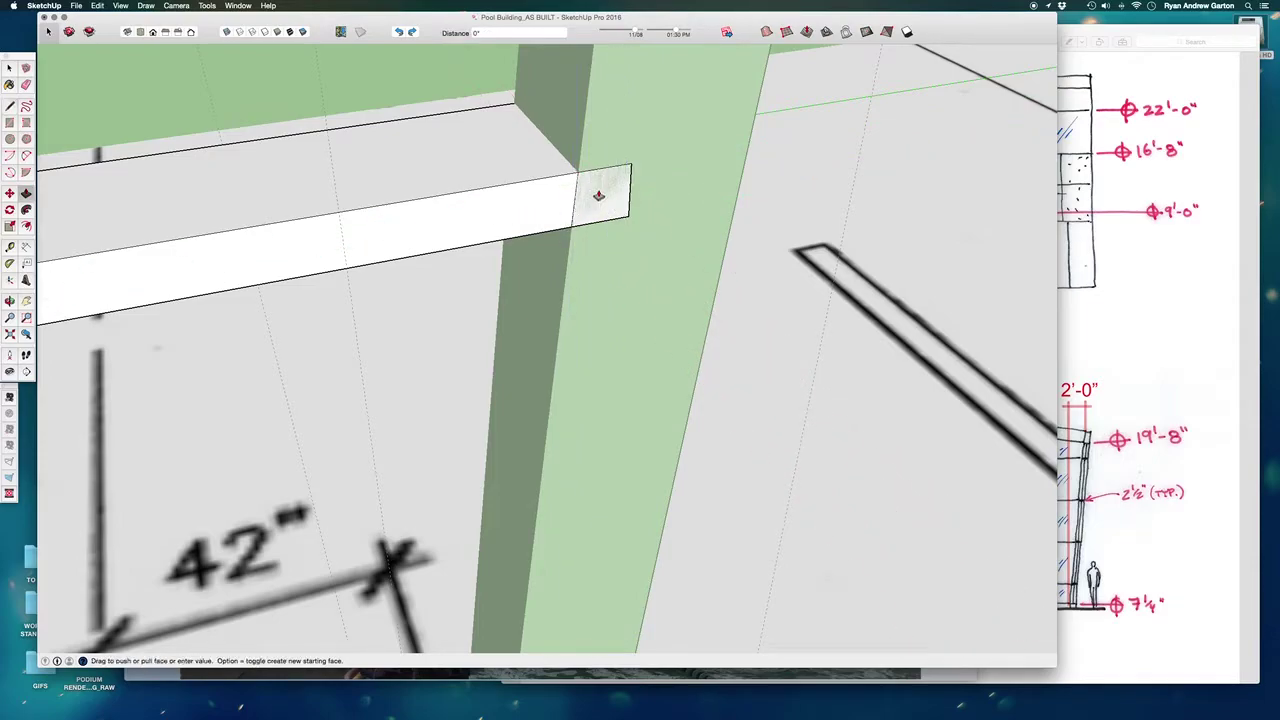
pyautogui.click(519, 107)
pyautogui.scroll(-5, 537, 277)
pyautogui.press('space')
# Step: Open the fourth mullion from the bottom and extend its end face about 1' 7 5/8" into the sloping mullion
pyautogui.scroll(-4, 632, 345)
pyautogui.moveTo(632, 345); pyautogui.dragTo(450, 474, button='middle')
pyautogui.moveTo(532, 264); pyautogui.dragTo(477, 297, button='middle')
pyautogui.doubleClick(531, 290)
pyautogui.scroll(6, 531, 282)
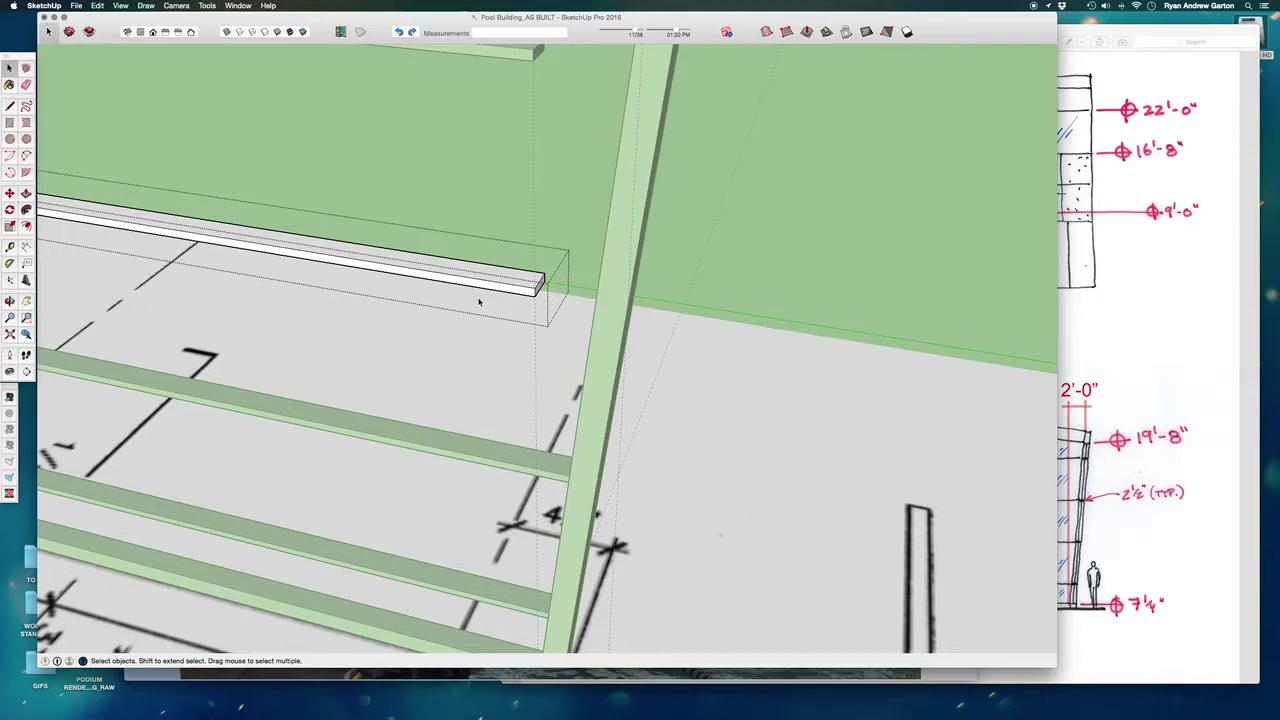
pyautogui.scroll(3, 477, 297)
pyautogui.press('p')
pyautogui.moveTo(624, 280); pyautogui.dragTo(819, 342)
pyautogui.moveTo(807, 340); pyautogui.dragTo(886, 263, button='middle')
pyautogui.scroll(2, 803, 260)
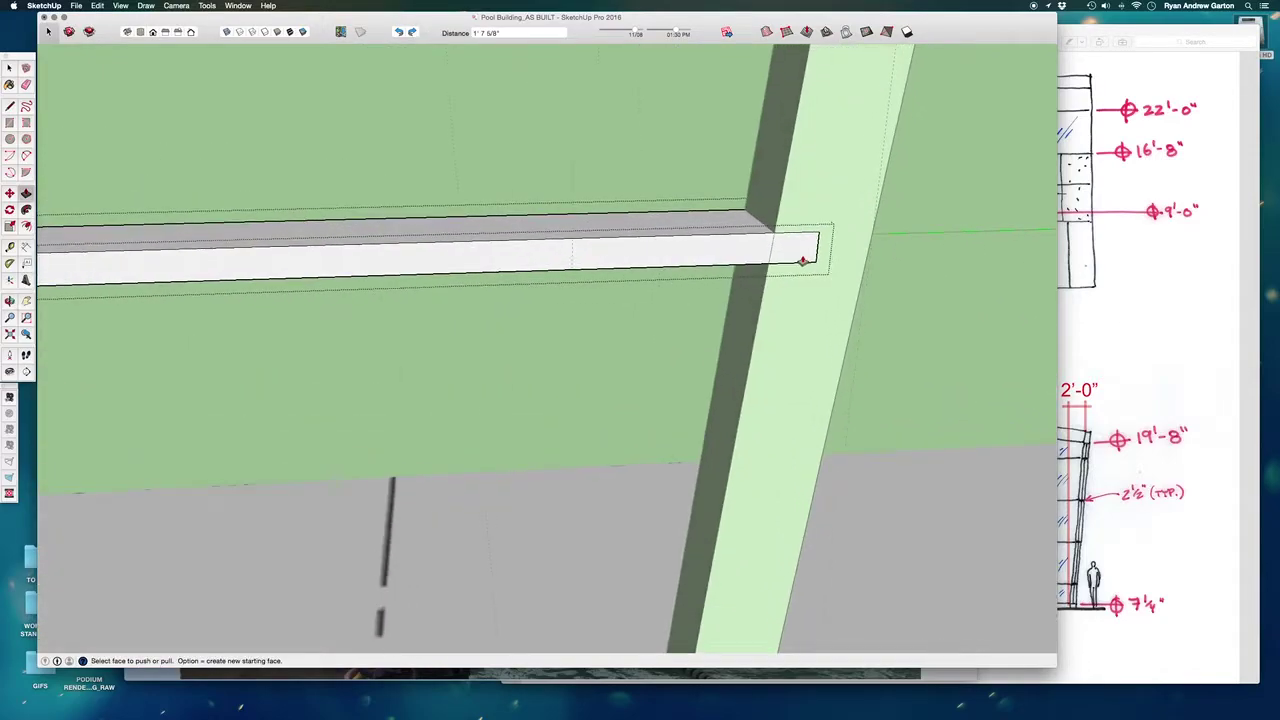
# Step: Draw a slanted cut line across the fourth mullion's end along the sloping mullion and push the excess away through its 8" depth
pyautogui.press('l')
pyautogui.scroll(4, 798, 233)
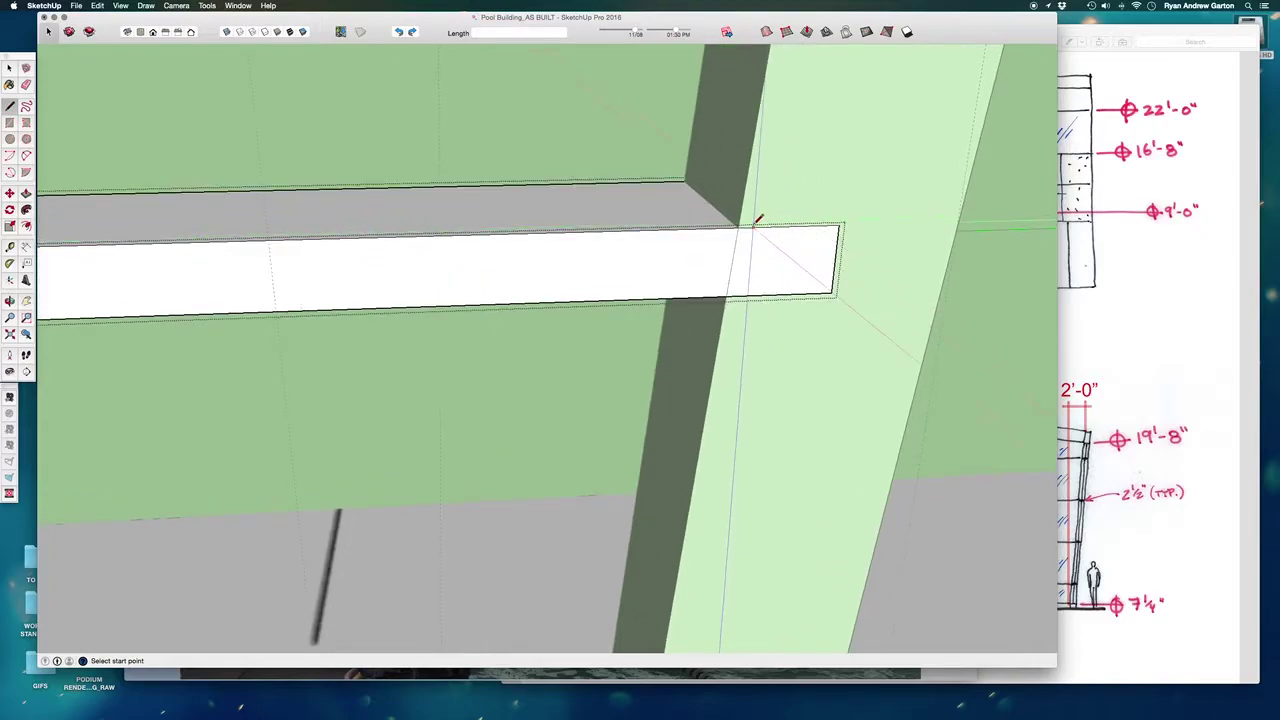
pyautogui.click(731, 228)
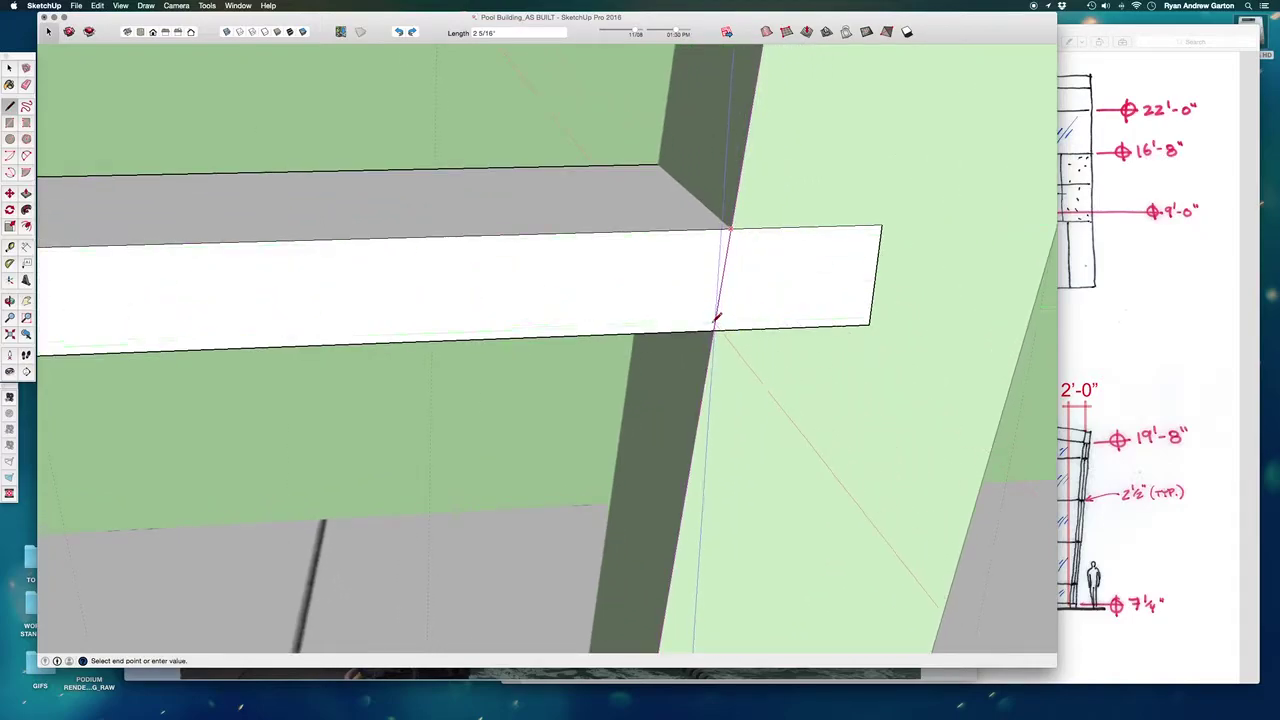
pyautogui.click(715, 329)
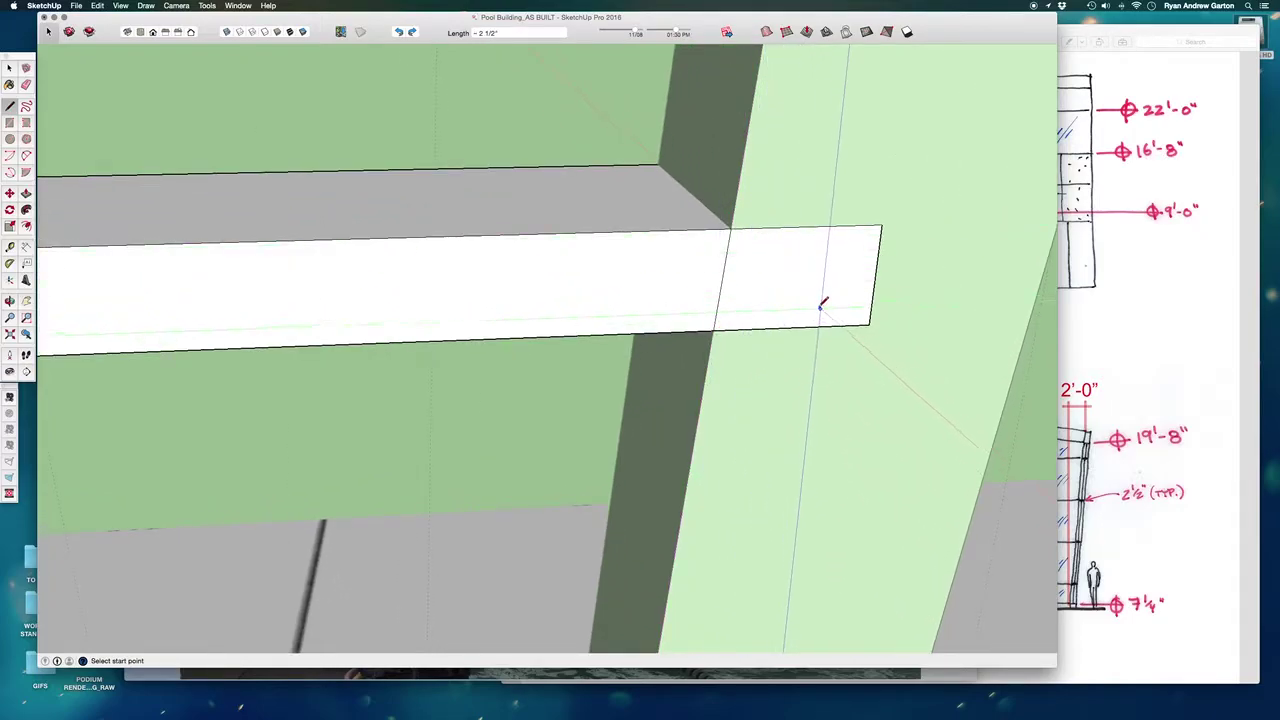
pyautogui.press('p')
pyautogui.moveTo(827, 295); pyautogui.dragTo(766, 207)
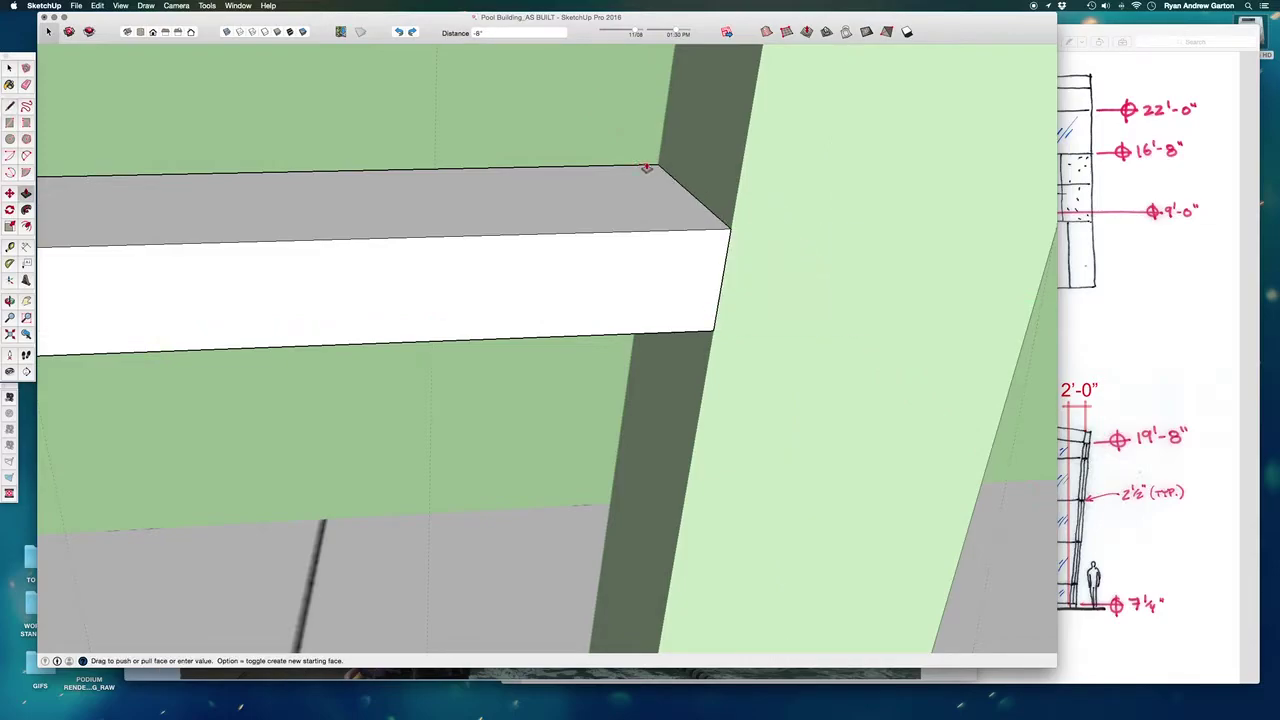
pyautogui.scroll(-5, 638, 392)
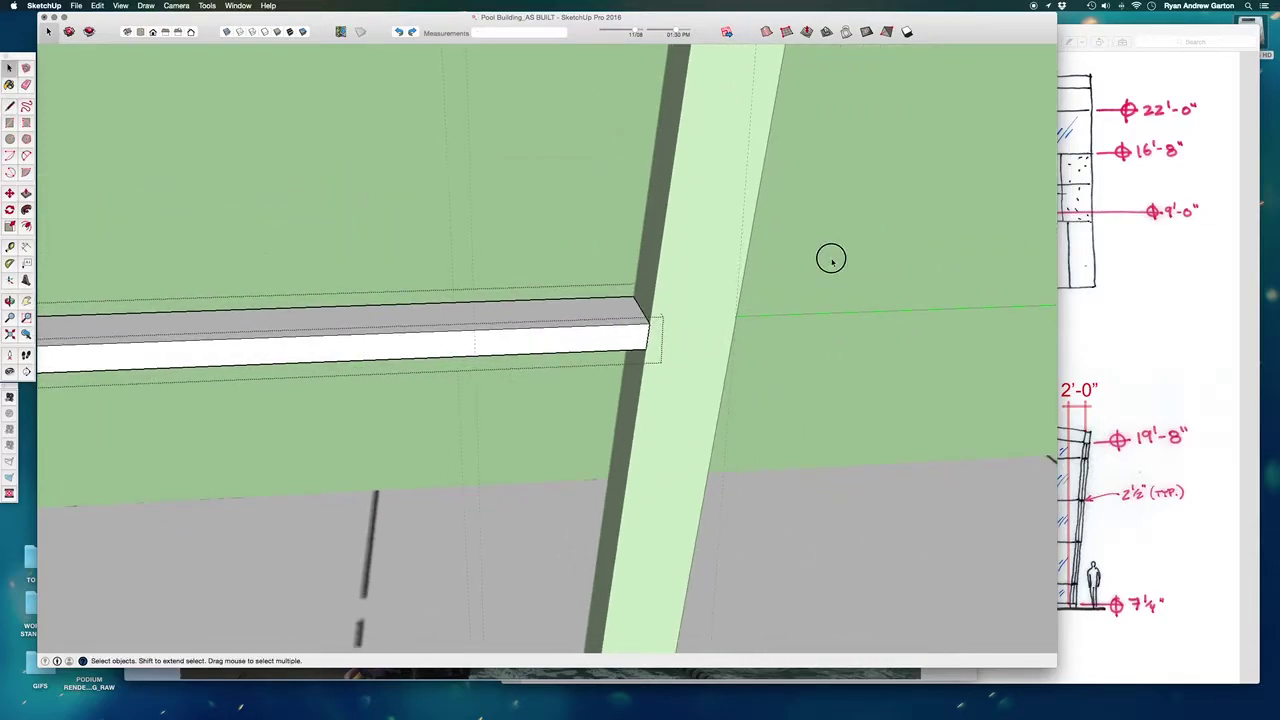
# Step: Open the fifth mullion from the bottom and extend its end face about 2' 1 1/2" into the sloping mullion
pyautogui.scroll(-6, 630, 308)
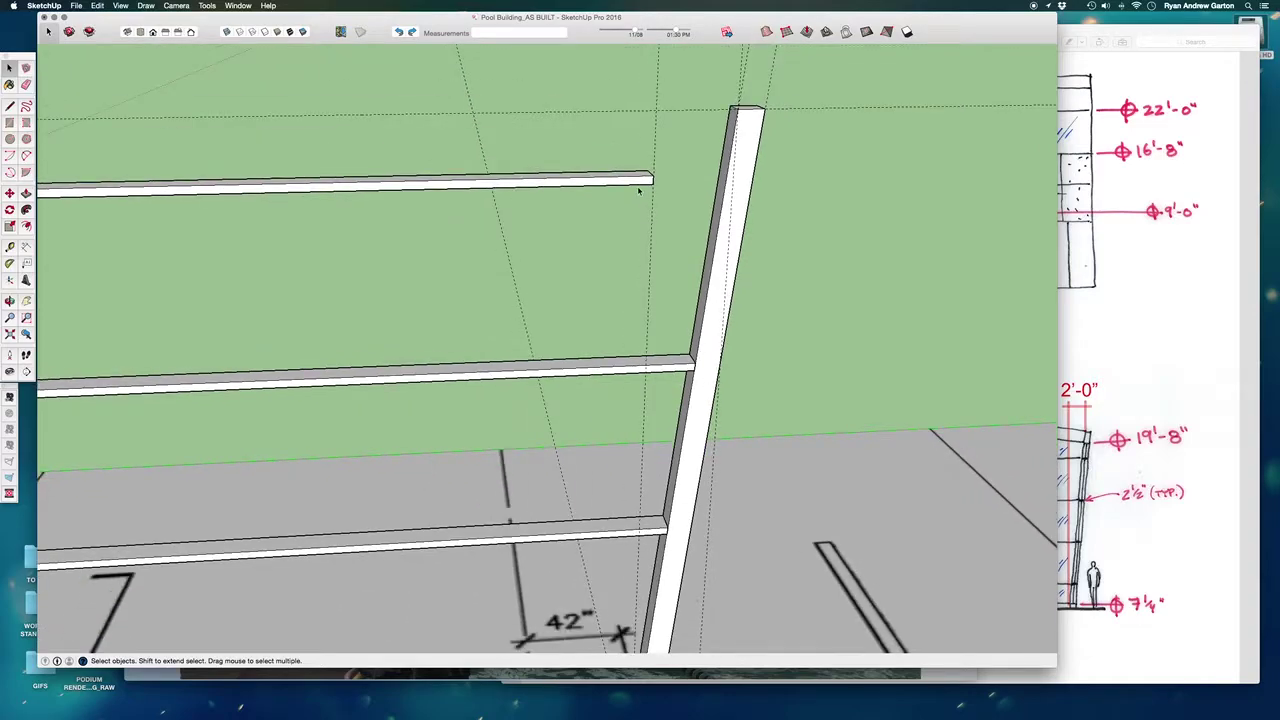
pyautogui.doubleClick(637, 181)
pyautogui.moveTo(640, 166); pyautogui.dragTo(479, 205, button='middle')
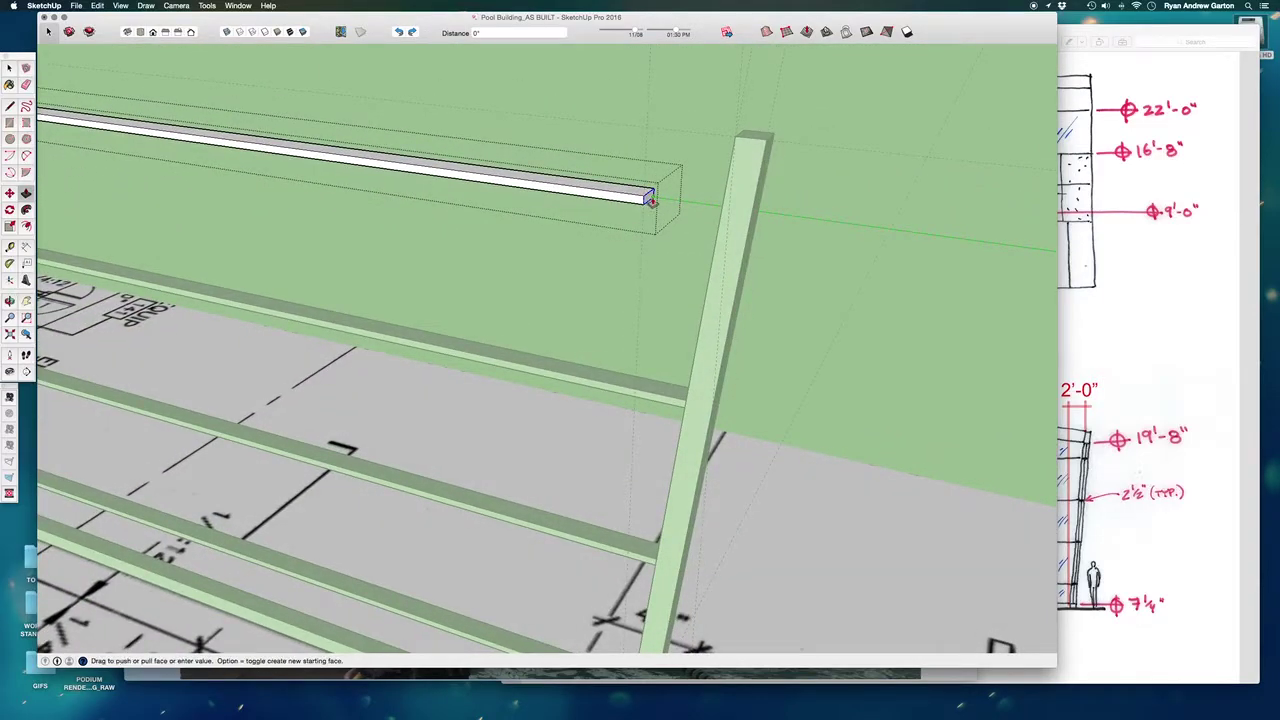
pyautogui.click(740, 214)
pyautogui.scroll(5, 722, 222)
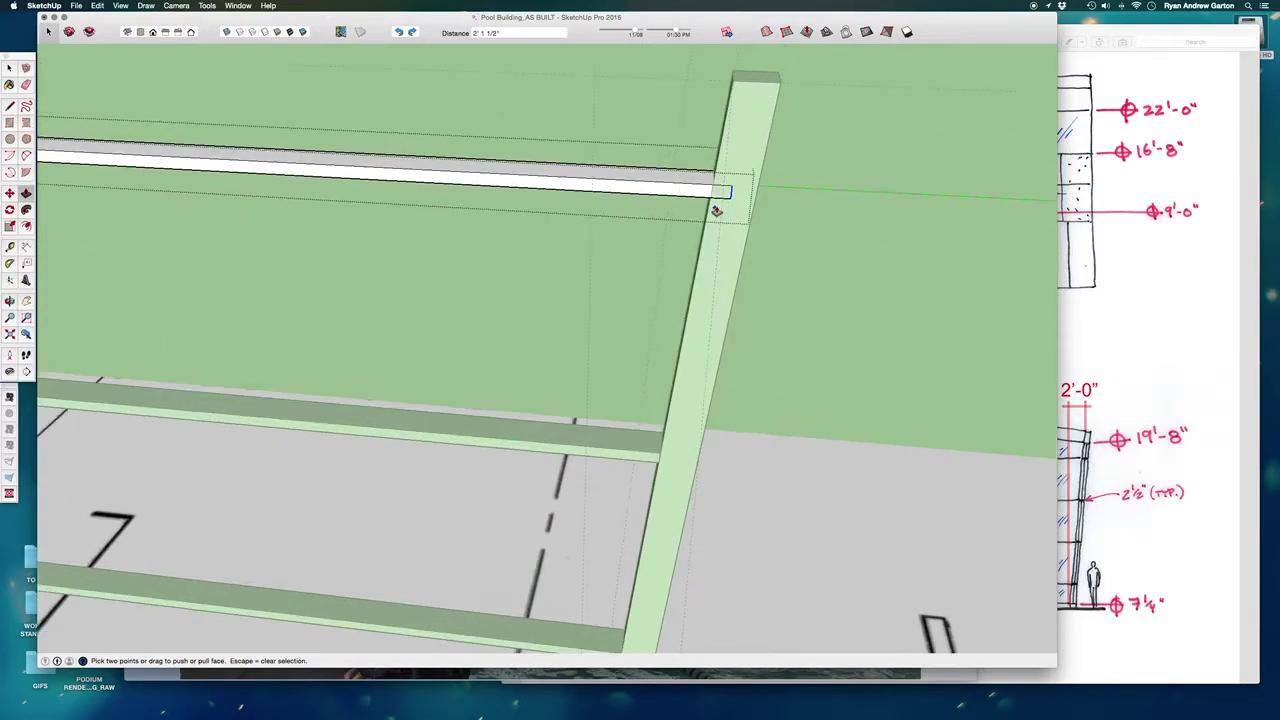
# Step: Cut the fifth mullion's end along the sloping mullion's inner edge, push the excess away through its 8" depth, and close the group
pyautogui.scroll(2, 728, 197)
pyautogui.press('l')
pyautogui.click(696, 172)
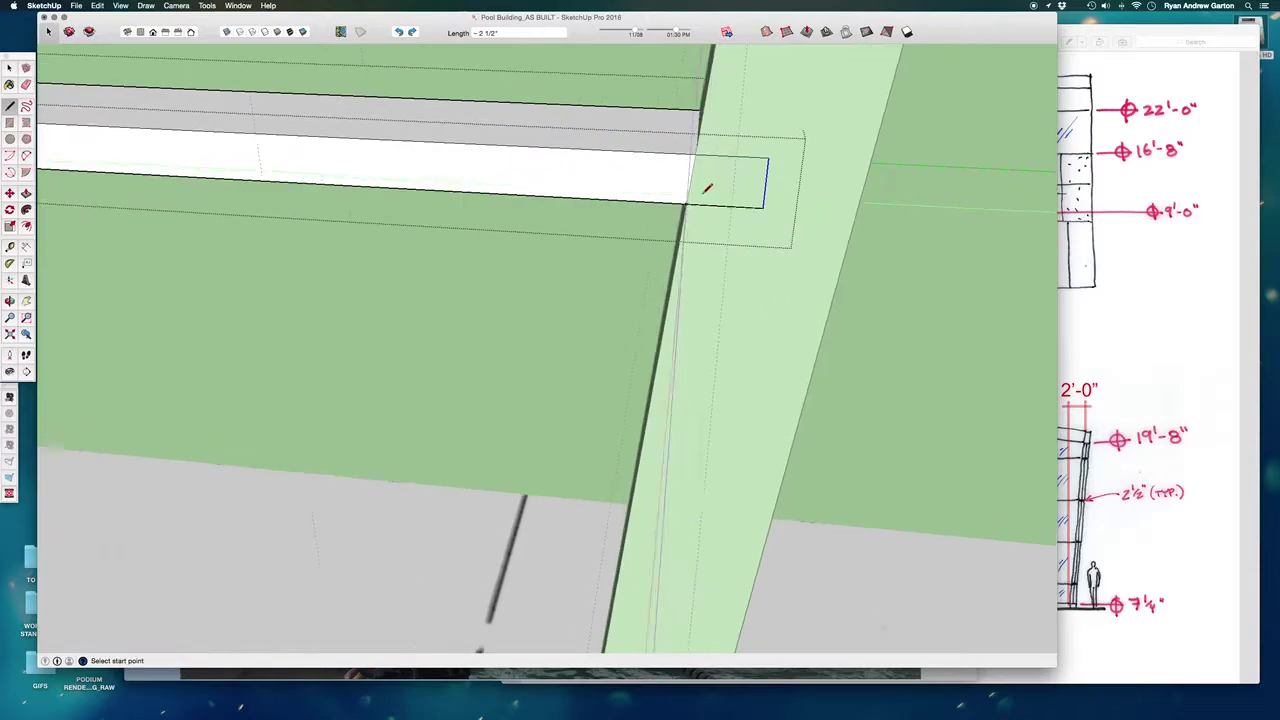
pyautogui.moveTo(706, 181); pyautogui.dragTo(806, 282, button='middle')
pyautogui.press('p')
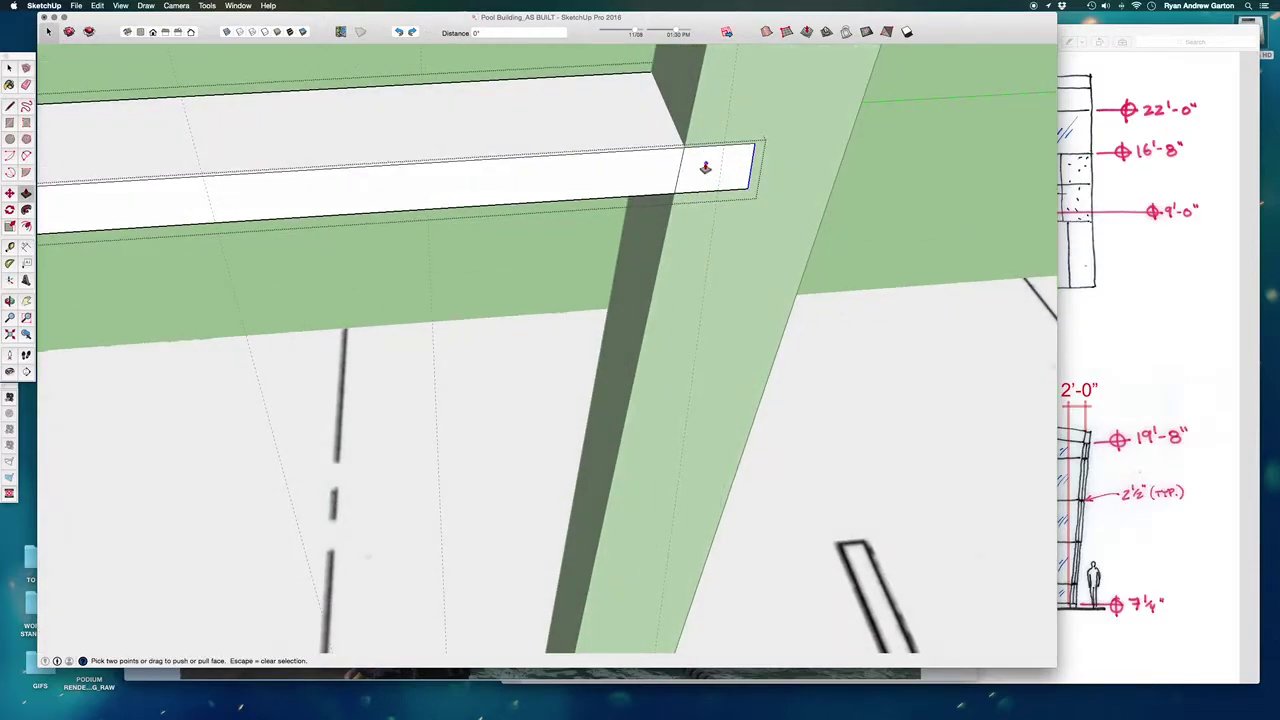
pyautogui.scroll(-3, 652, 78)
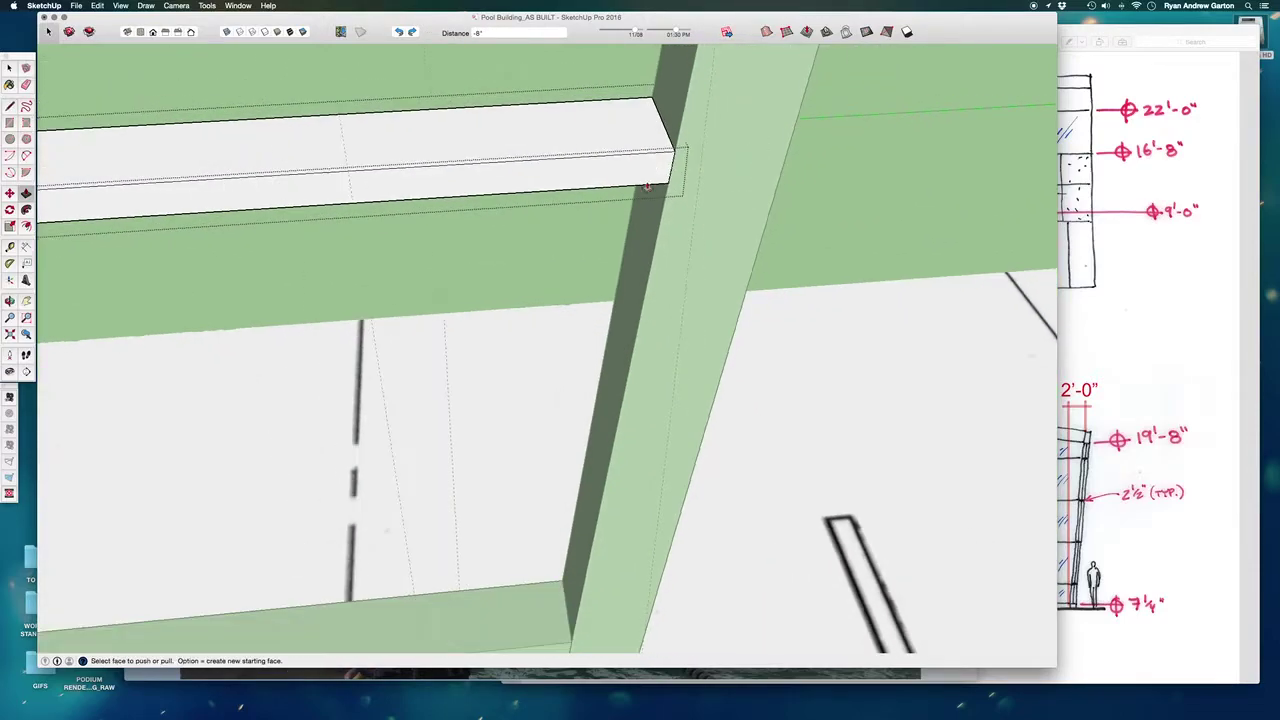
pyautogui.press('space')
pyautogui.click(794, 211)
# Step: Delete the bottom horizontal mullion at floor level
pyautogui.scroll(-5, 689, 229)
pyautogui.scroll(-3, 694, 229)
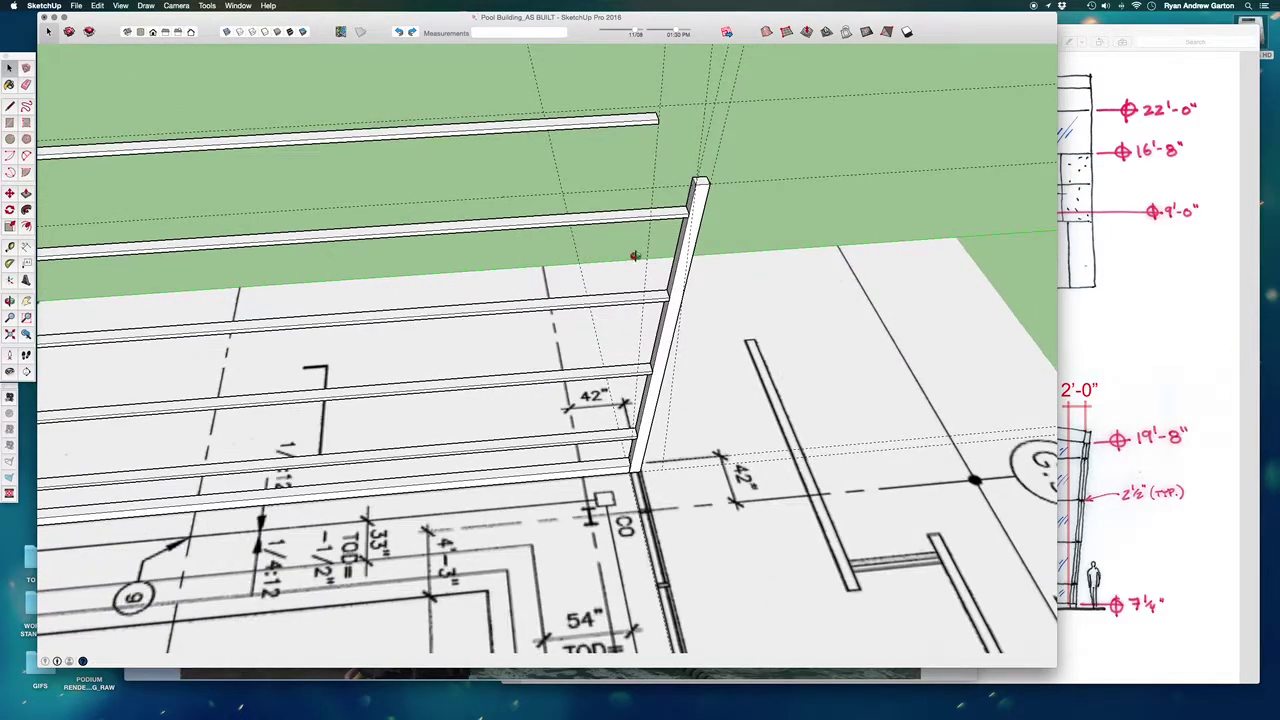
pyautogui.moveTo(634, 257); pyautogui.dragTo(470, 75, button='middle')
pyautogui.moveTo(571, 89); pyautogui.dragTo(376, 343, button='middle')
pyautogui.click(380, 332)
pyautogui.scroll(-2, 574, 328)
pyautogui.moveTo(455, 311); pyautogui.dragTo(498, 425, button='middle')
pyautogui.press('Delete')
# Step: Place a guide on the floor plan 2.5" in from the solid wall's edge at the opposite end of the elevation
pyautogui.scroll(5, 413, 320)
pyautogui.scroll(-2, 660, 298)
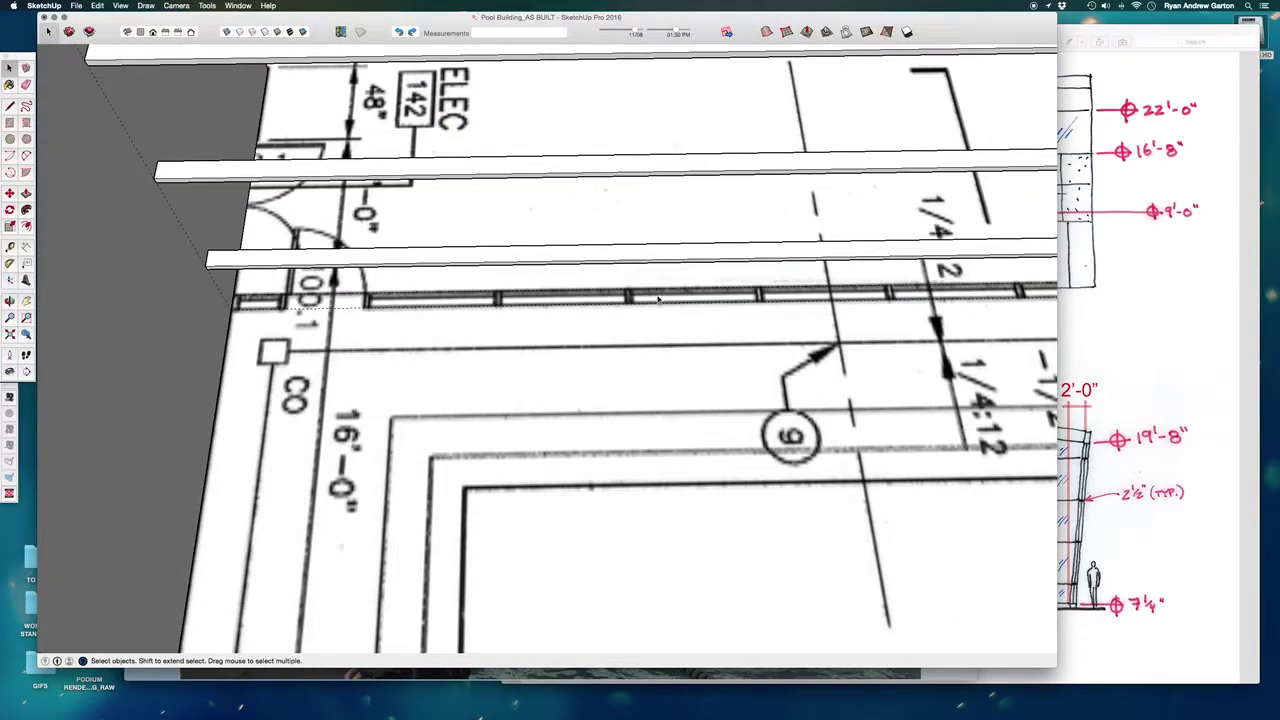
pyautogui.scroll(-4, 203, 285)
pyautogui.scroll(5, 240, 305)
pyautogui.press('t')
pyautogui.scroll(1, 240, 310)
pyautogui.scroll(2, 240, 310)
pyautogui.click(240, 310)
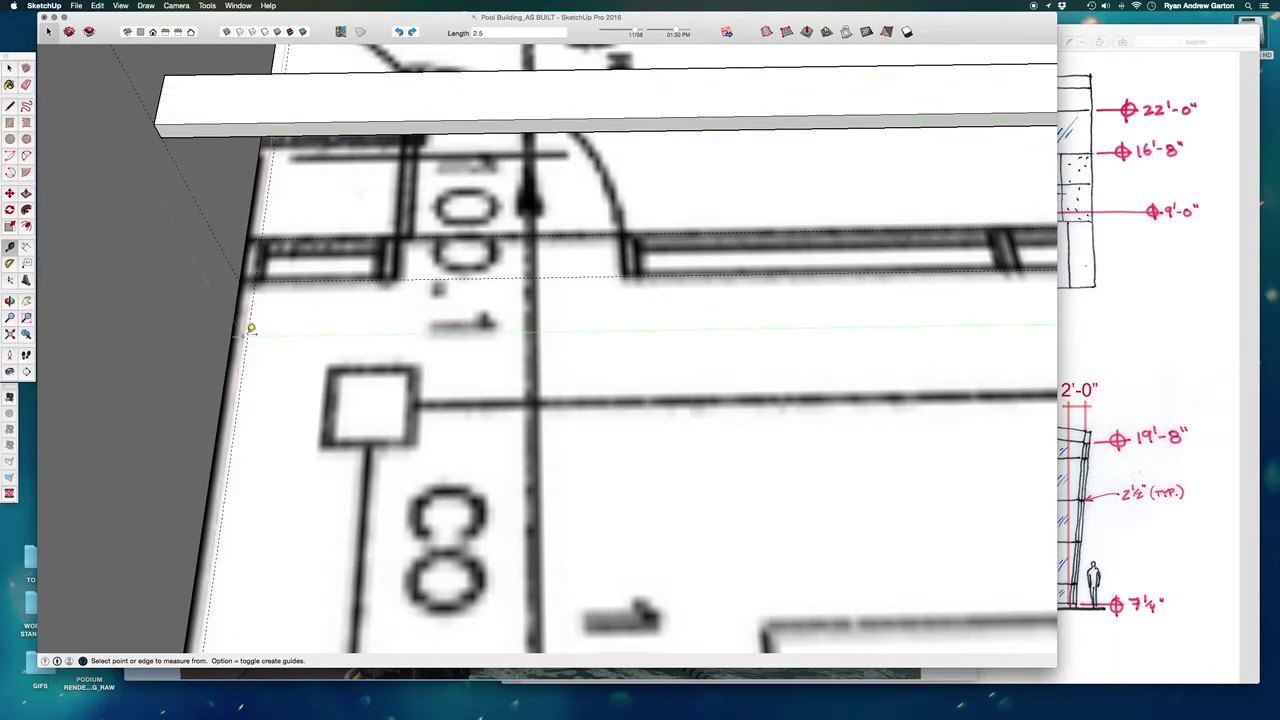
# Step: Add another guide 1" farther in and draw the end mullion's footprint rectangle between it and the wall edge
pyautogui.scroll(1, 246, 315)
pyautogui.scroll(-2, 258, 335)
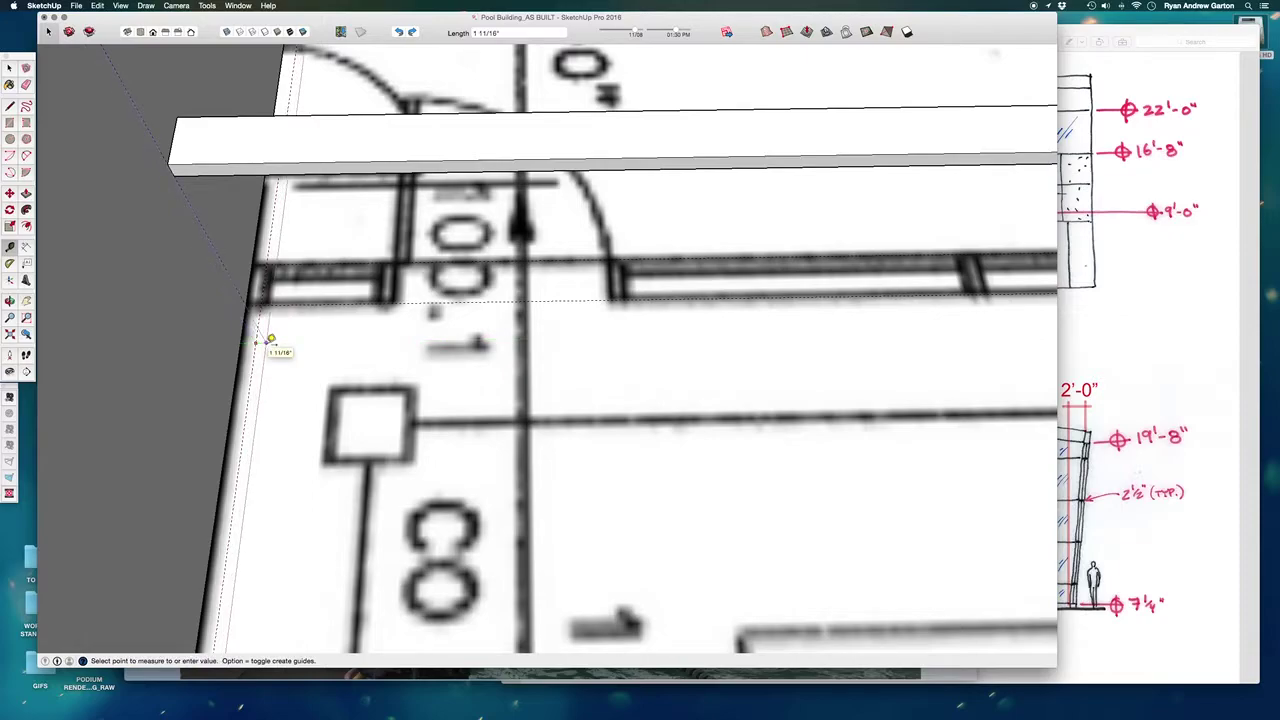
pyautogui.scroll(1, 264, 338)
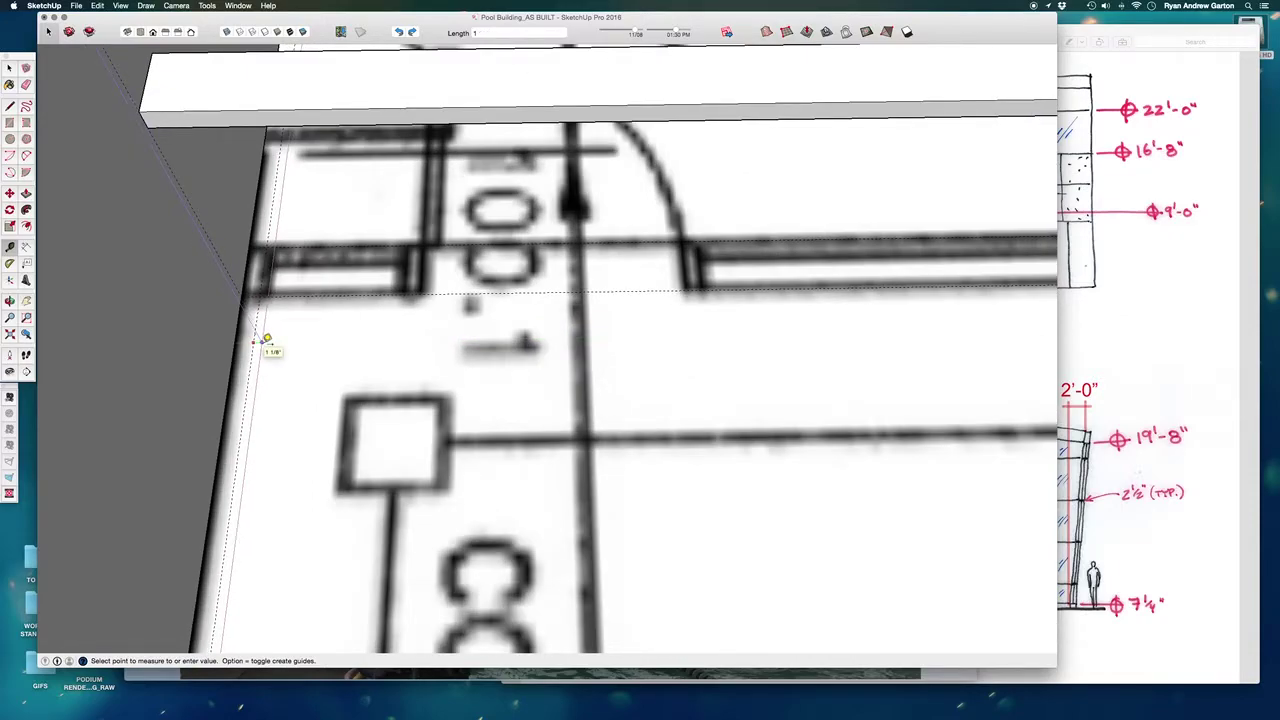
pyautogui.press('r')
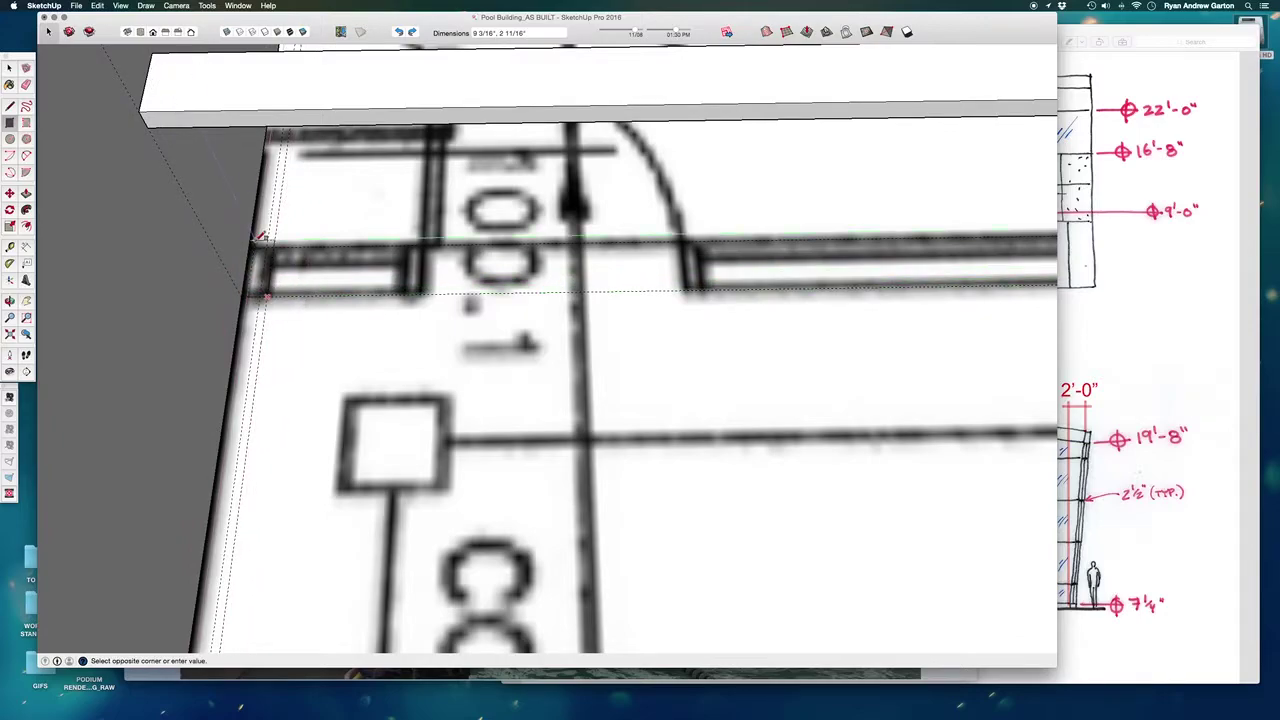
pyautogui.click(266, 297)
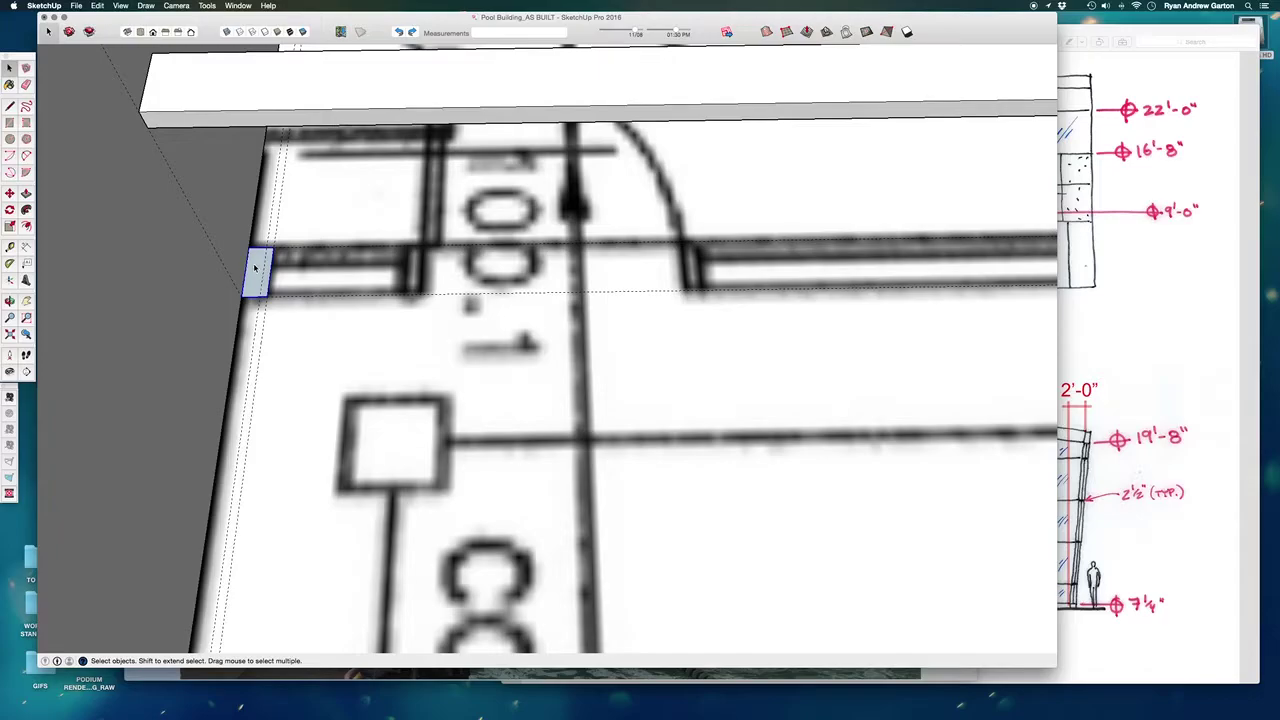
# Step: Make the footprint rectangle a group and extrude it upward to just above the top horizontal mullion, then close the group
pyautogui.doubleClick(254, 268)
pyautogui.scroll(-3, 267, 281)
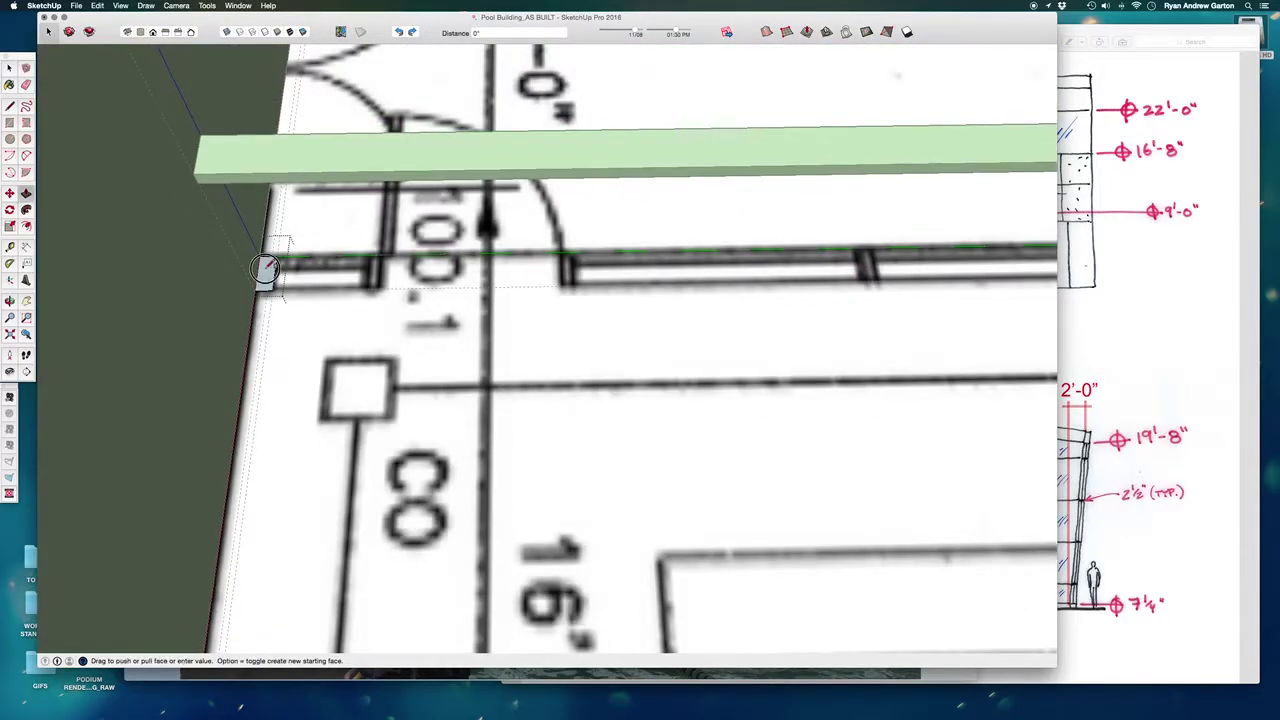
pyautogui.scroll(-6, 265, 268)
pyautogui.moveTo(265, 268); pyautogui.dragTo(246, 40, button='middle')
pyautogui.scroll(-4, 258, 212)
pyautogui.scroll(6, 247, 95)
pyautogui.scroll(3, 266, 146)
pyautogui.moveTo(265, 140); pyautogui.dragTo(266, 150)
pyautogui.scroll(-6, 329, 200)
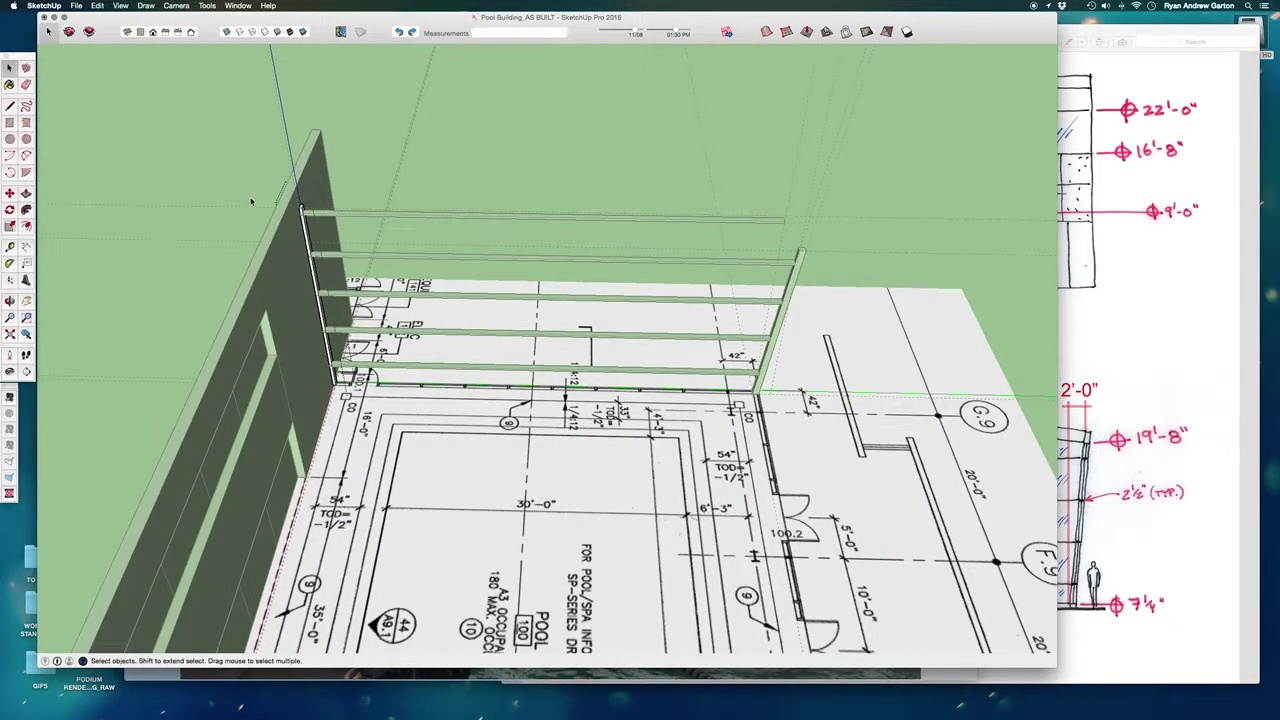
pyautogui.click(251, 202)
# Step: Inspect the framing from the new wall-side mullion across to the base of the sloping mullion
pyautogui.moveTo(362, 288)
pyautogui.mouseDown(button='middle')
pyautogui.moveTo(343, 257)
pyautogui.moveTo(352, 290)
pyautogui.mouseUp(button='middle')
pyautogui.scroll(5, 314, 211)
pyautogui.scroll(-6, 314, 211)
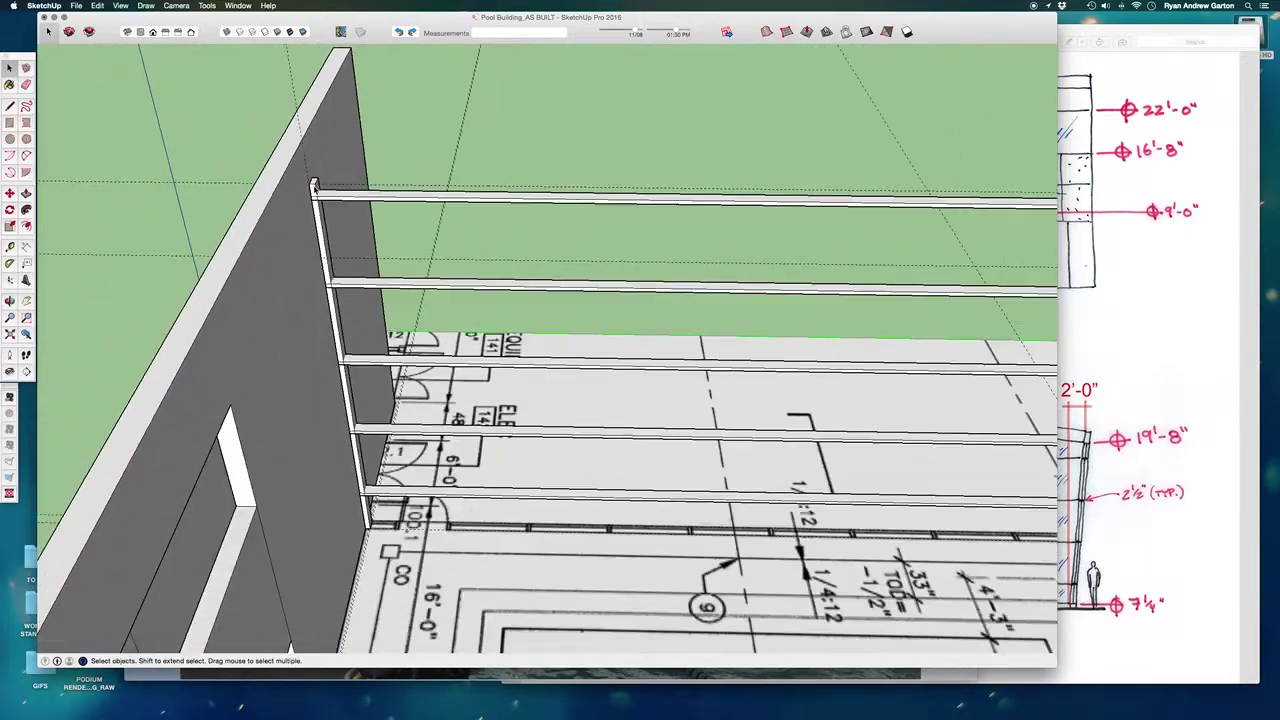
pyautogui.scroll(2, 783, 311)
pyautogui.moveTo(783, 311)
pyautogui.mouseDown(button='middle')
pyautogui.moveTo(802, 249)
pyautogui.moveTo(790, 325)
pyautogui.mouseUp(button='middle')
pyautogui.scroll(4, 353, 374)
pyautogui.scroll(-4, 354, 374)
pyautogui.scroll(4, 828, 347)
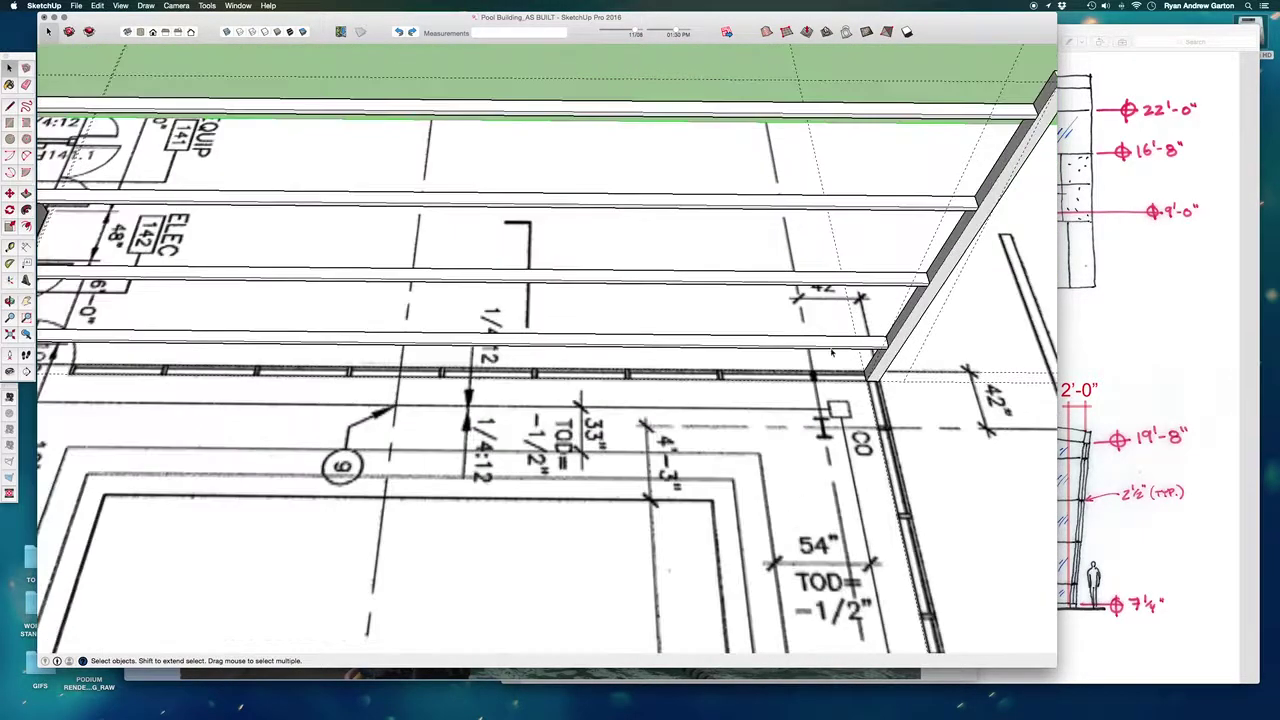
pyautogui.scroll(3, 828, 347)
pyautogui.moveTo(828, 347); pyautogui.dragTo(600, 365, button='middle')
# Step: Place a guide 42" in from the guide beside the sloping mullion, matching the 42" dimension on the plan
pyautogui.scroll(6, 760, 487)
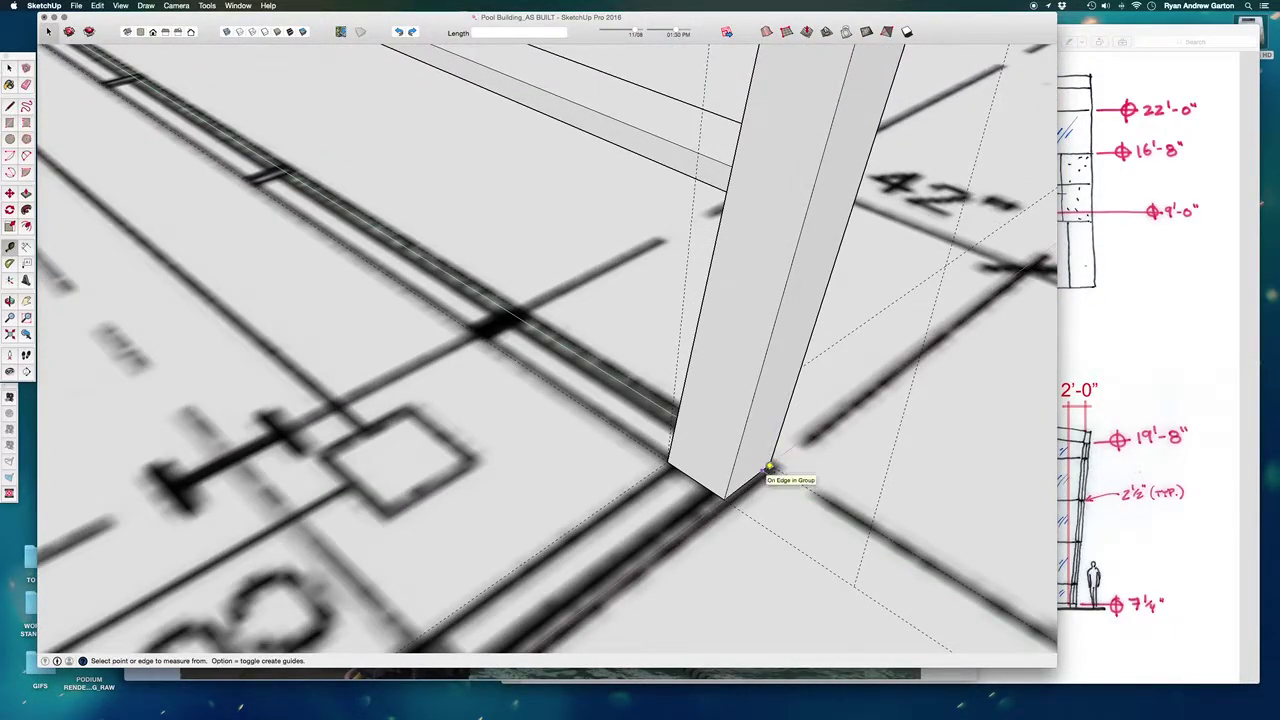
pyautogui.scroll(-5, 628, 512)
pyautogui.moveTo(754, 434); pyautogui.dragTo(1103, 471, button='middle')
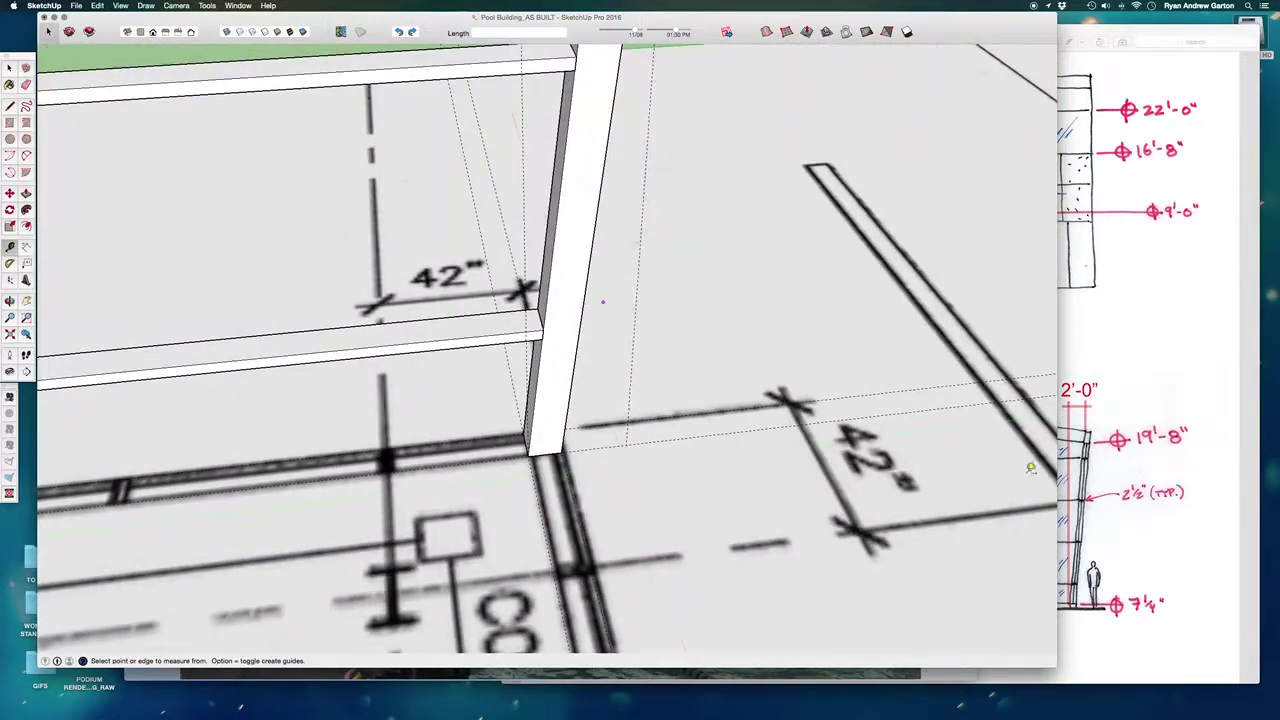
pyautogui.scroll(3, 564, 398)
pyautogui.moveTo(509, 392); pyautogui.dragTo(620, 454, button='middle')
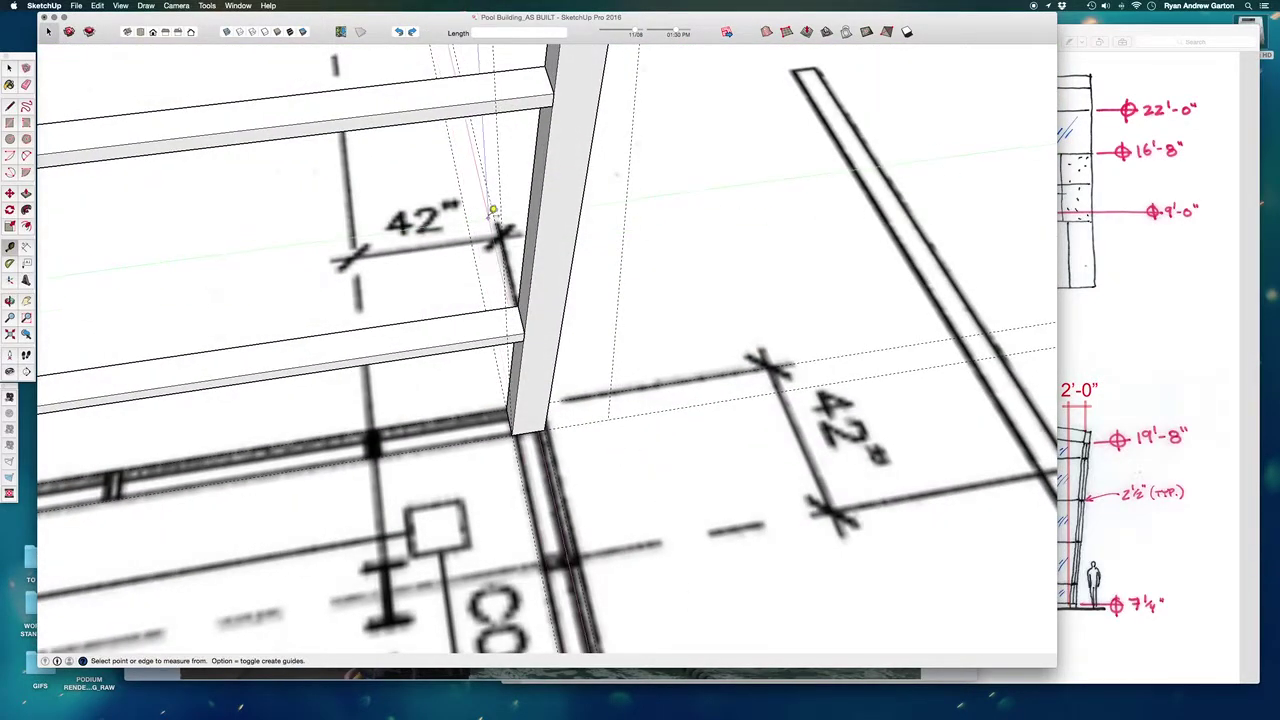
pyautogui.click(493, 194)
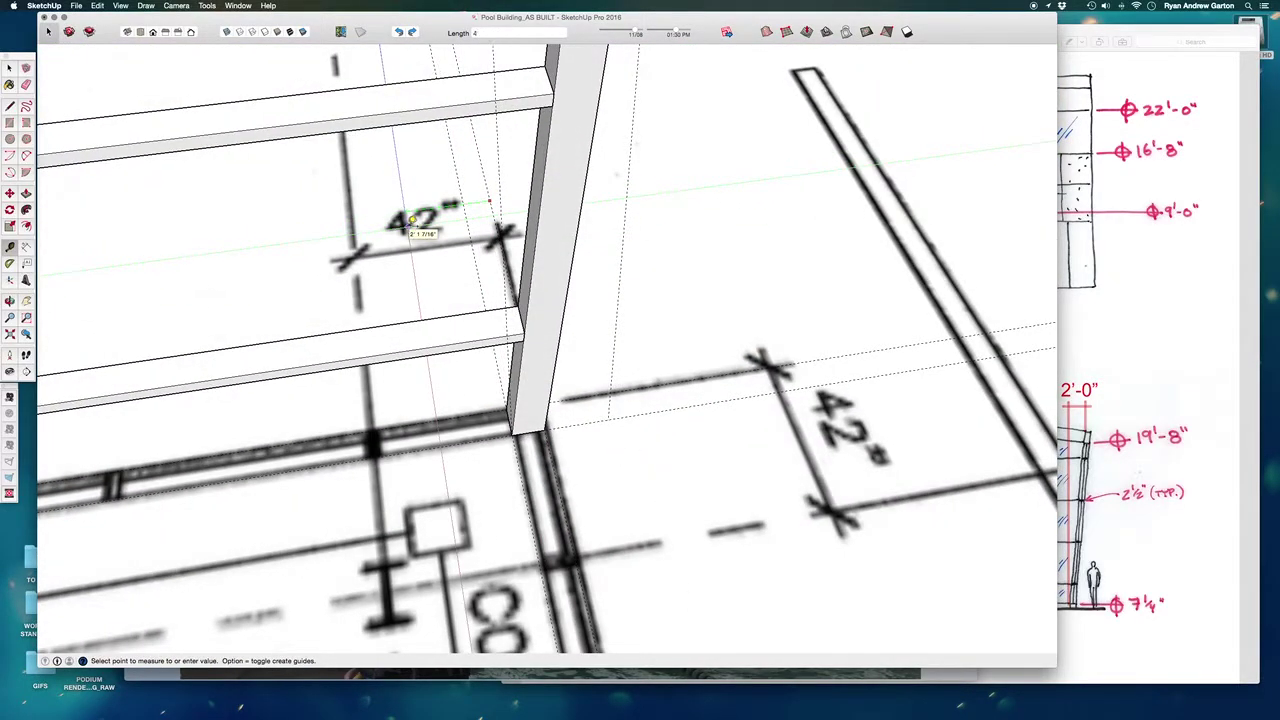
pyautogui.write('42')
pyautogui.press('Return')
# Step: Place a guide 2.5" in from the inner base edge of the sloping mullion
pyautogui.moveTo(383, 289)
pyautogui.mouseDown(button='middle')
pyautogui.moveTo(597, 349)
pyautogui.moveTo(423, 463)
pyautogui.moveTo(549, 337)
pyautogui.mouseUp(button='middle')
pyautogui.scroll(8, 549, 337)
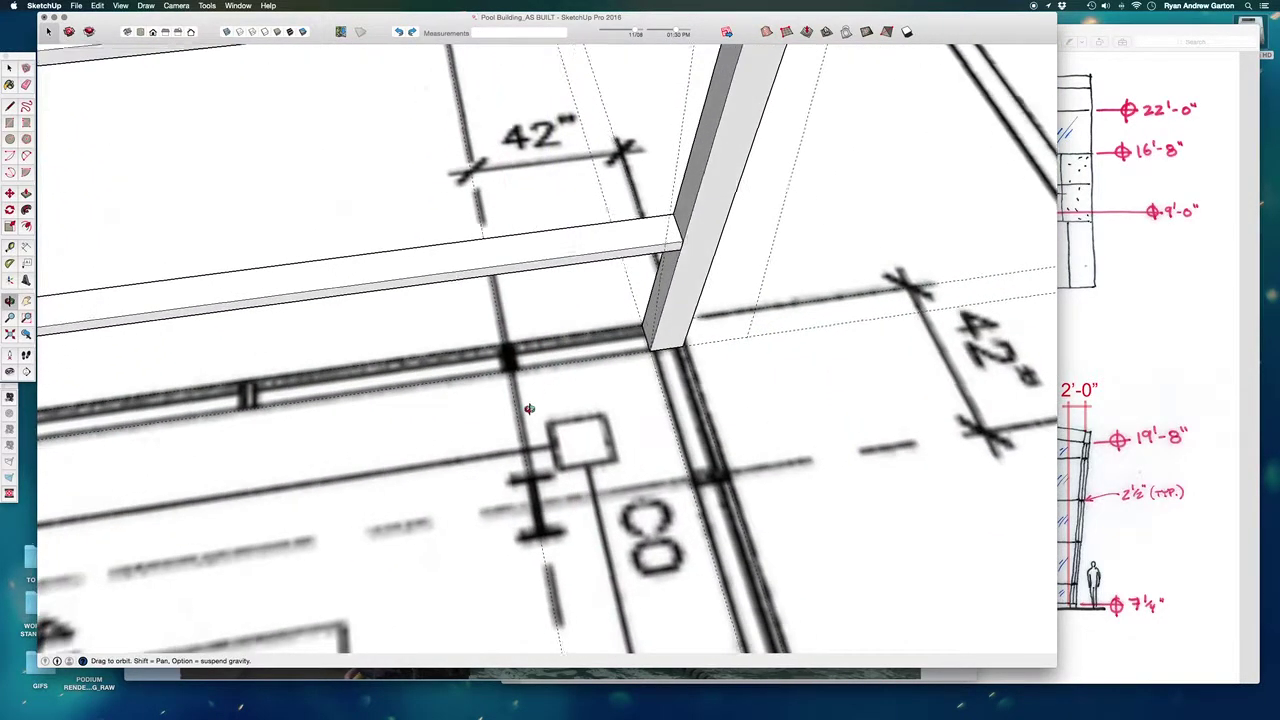
pyautogui.click(641, 328)
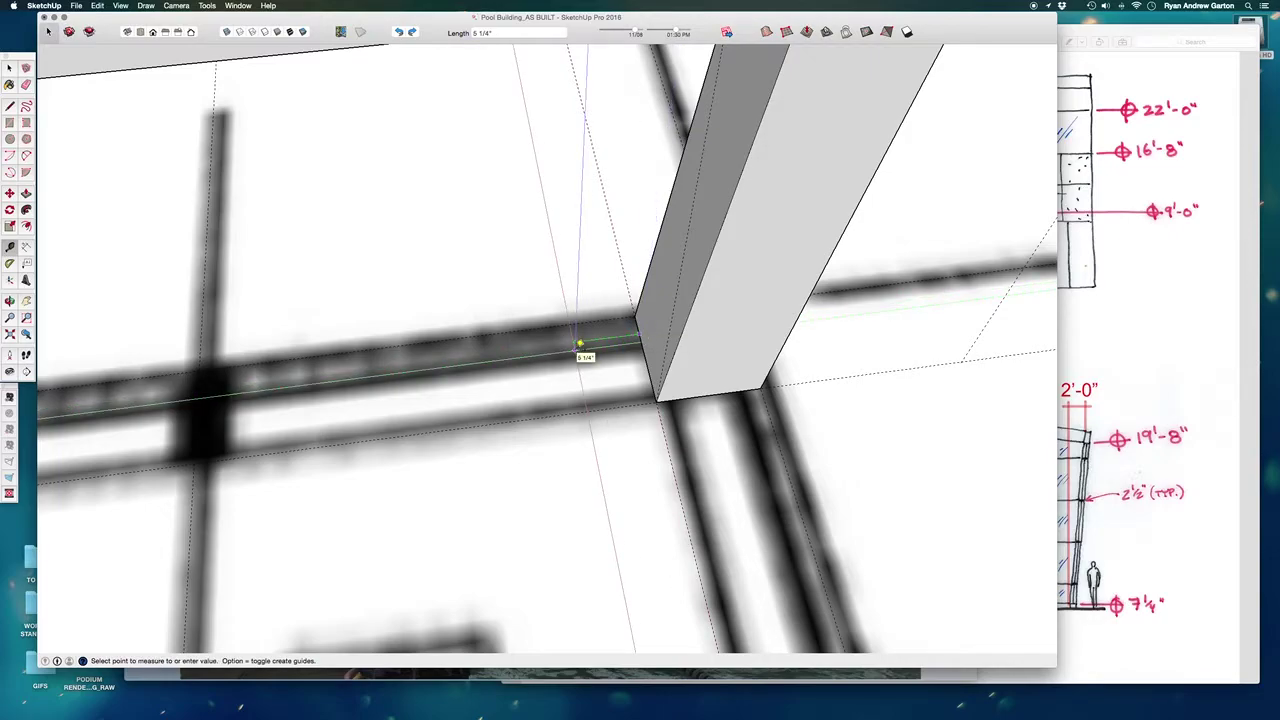
pyautogui.click(580, 344)
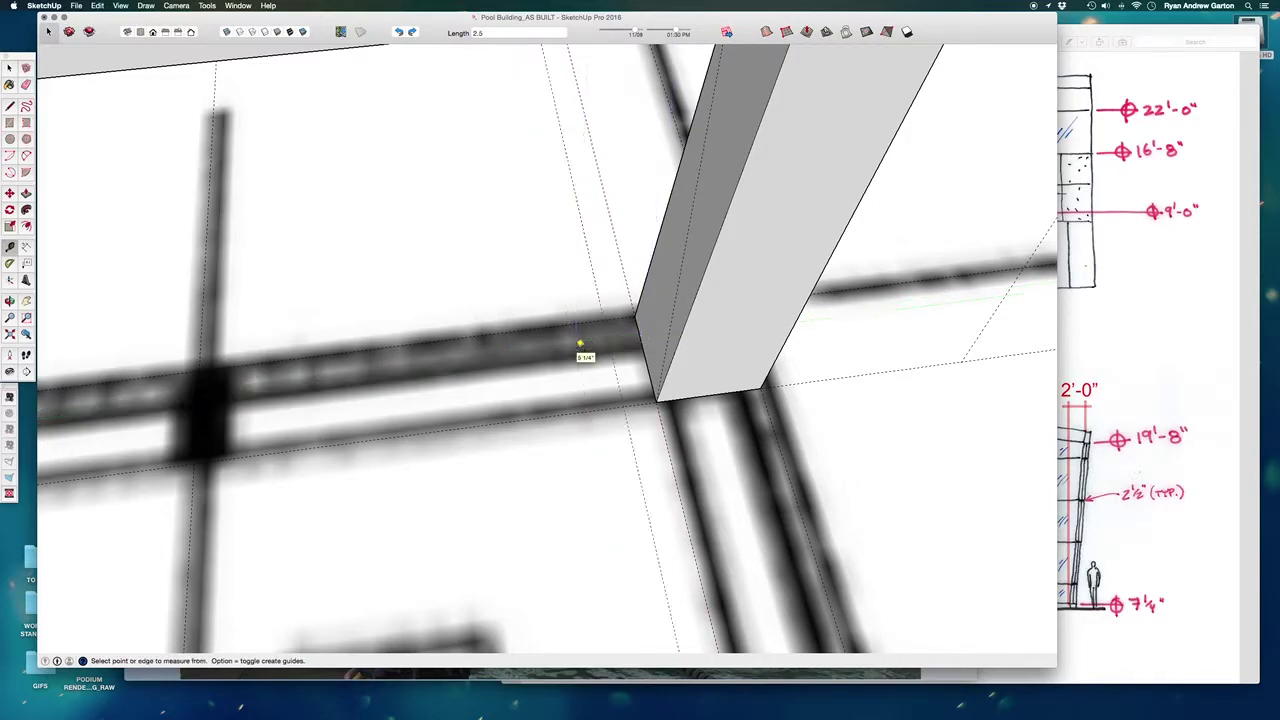
# Step: Draw an 8" by 2 1/2" rectangle against the sloping mullion's inner base edge, between the base line and the 2.5" guide
pyautogui.scroll(2, 567, 328)
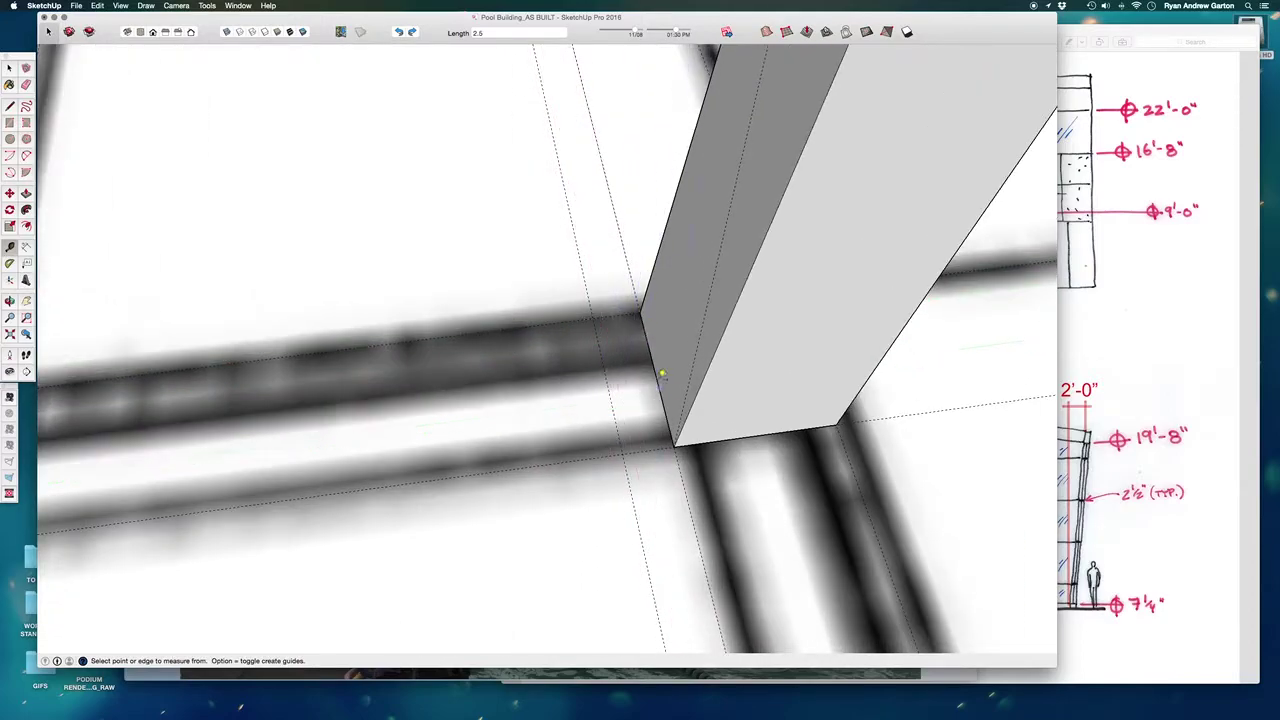
pyautogui.scroll(-2, 652, 395)
pyautogui.scroll(-2, 629, 463)
pyautogui.scroll(-1, 621, 452)
pyautogui.moveTo(621, 452); pyautogui.dragTo(686, 286, button='middle')
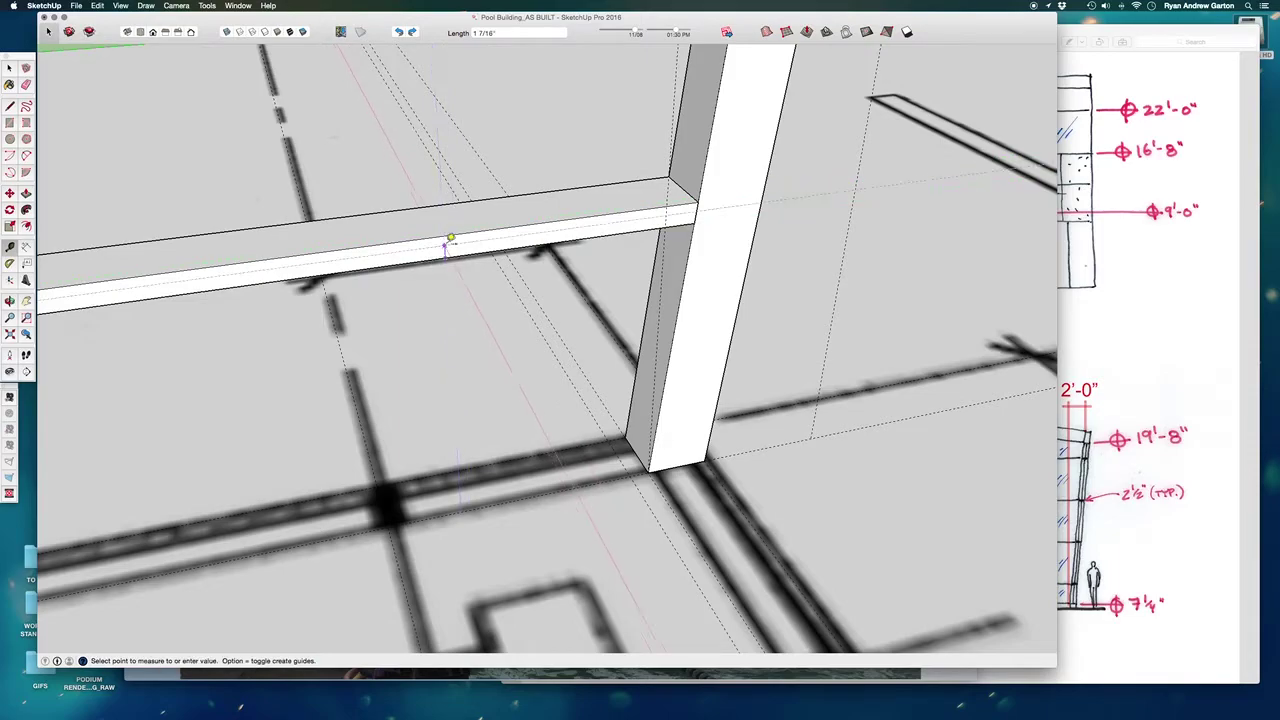
pyautogui.scroll(3, 603, 439)
pyautogui.click(621, 457)
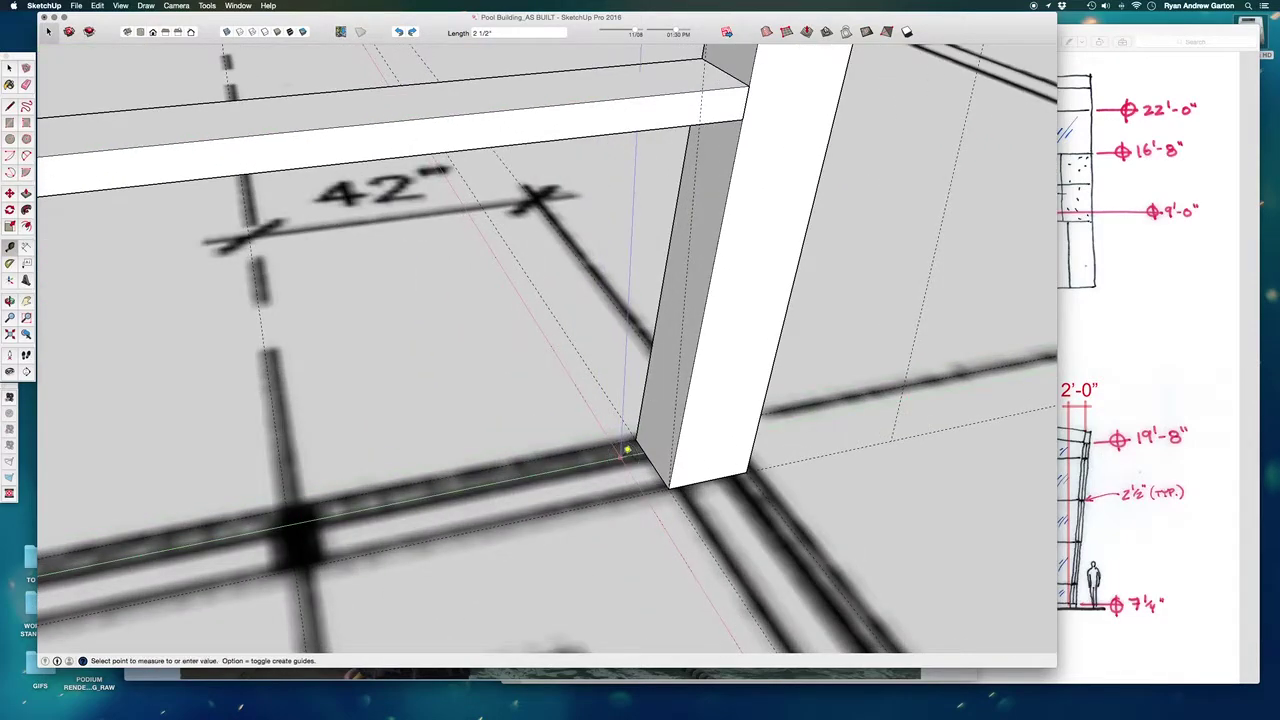
pyautogui.moveTo(650, 458); pyautogui.dragTo(574, 557, button='middle')
pyautogui.scroll(3, 590, 508)
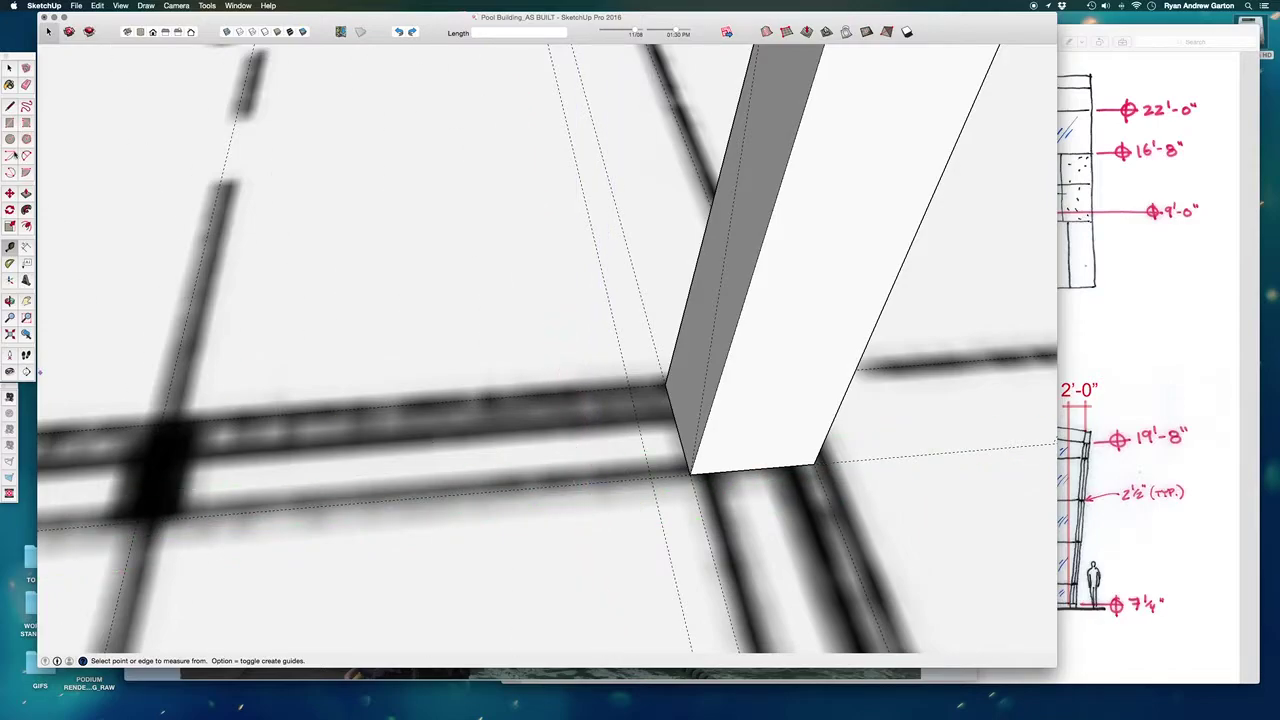
pyautogui.click(695, 470)
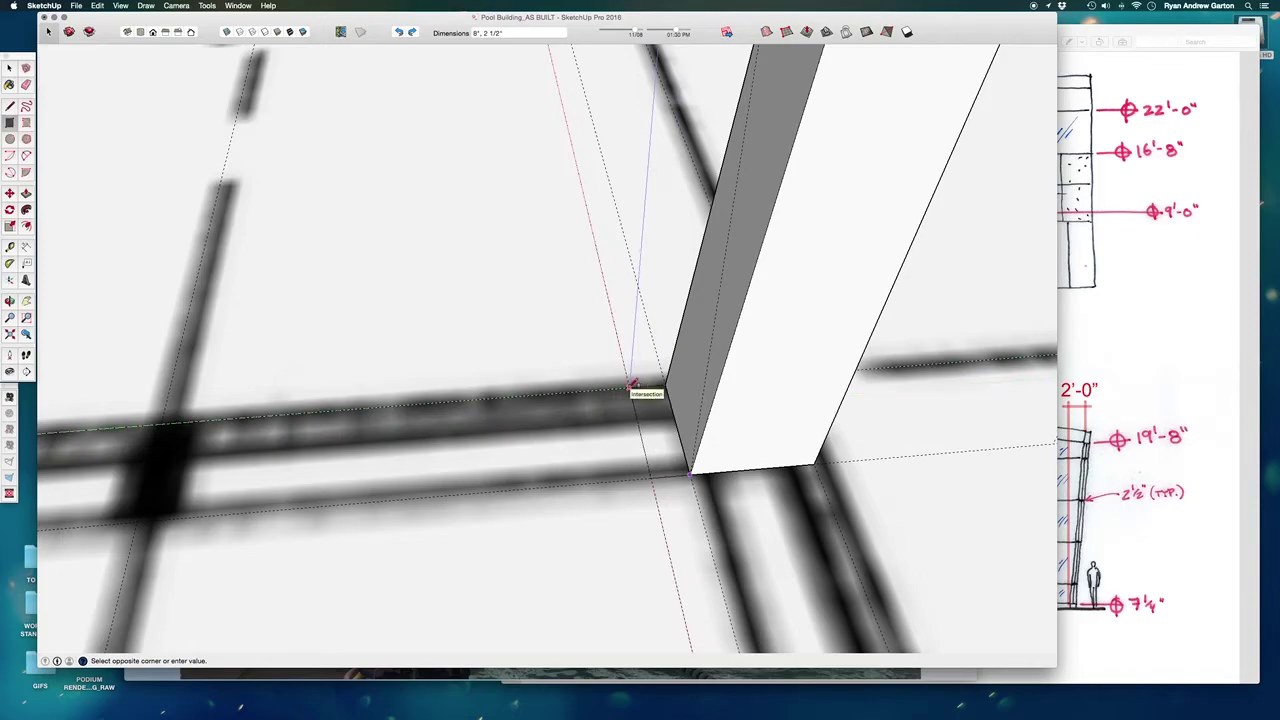
pyautogui.click(632, 385)
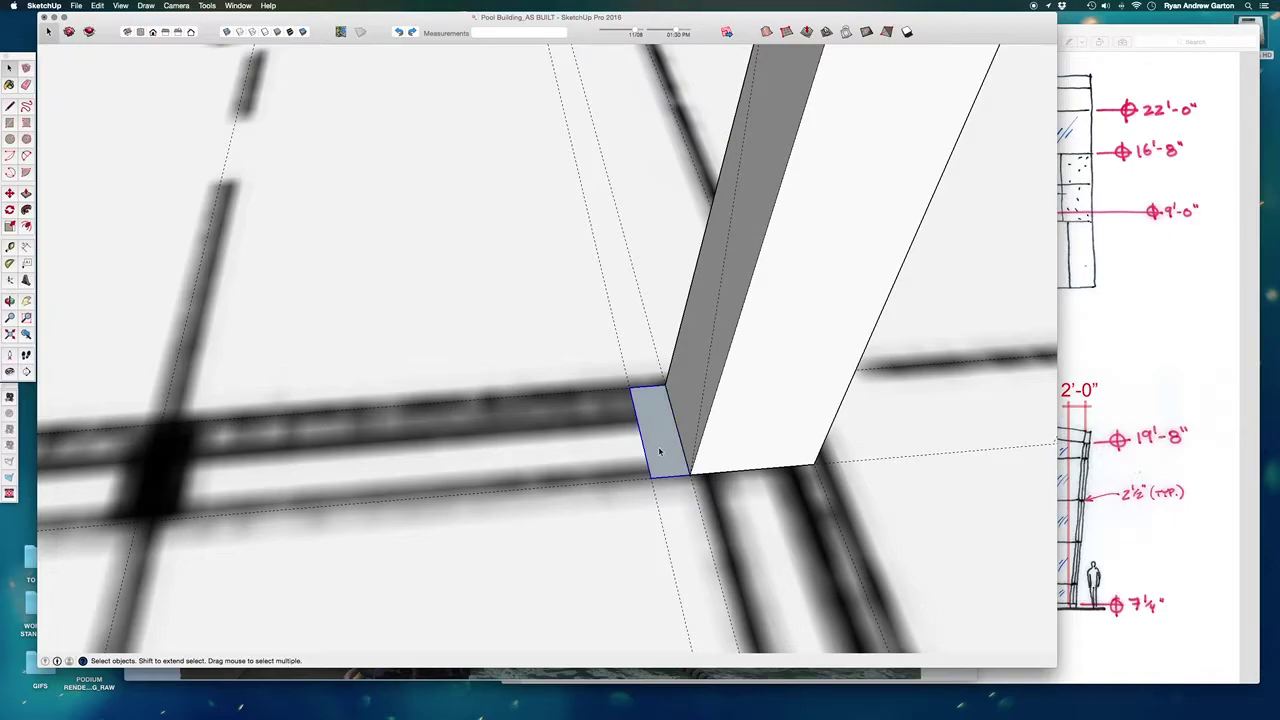
# Step: Move the rectangle group by the midpoint of its near edge onto the intersection of the base line and the 42" guide
pyautogui.rightClick(659, 449)
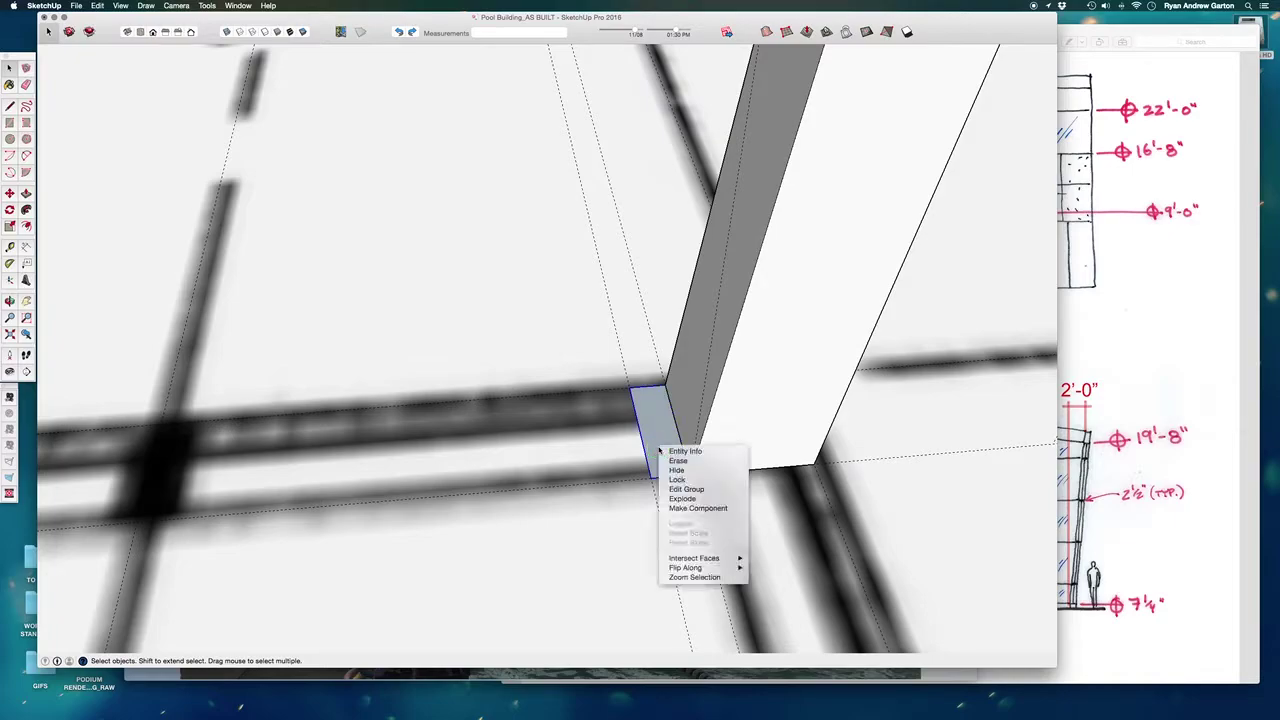
pyautogui.click(686, 490)
pyautogui.scroll(-3, 670, 463)
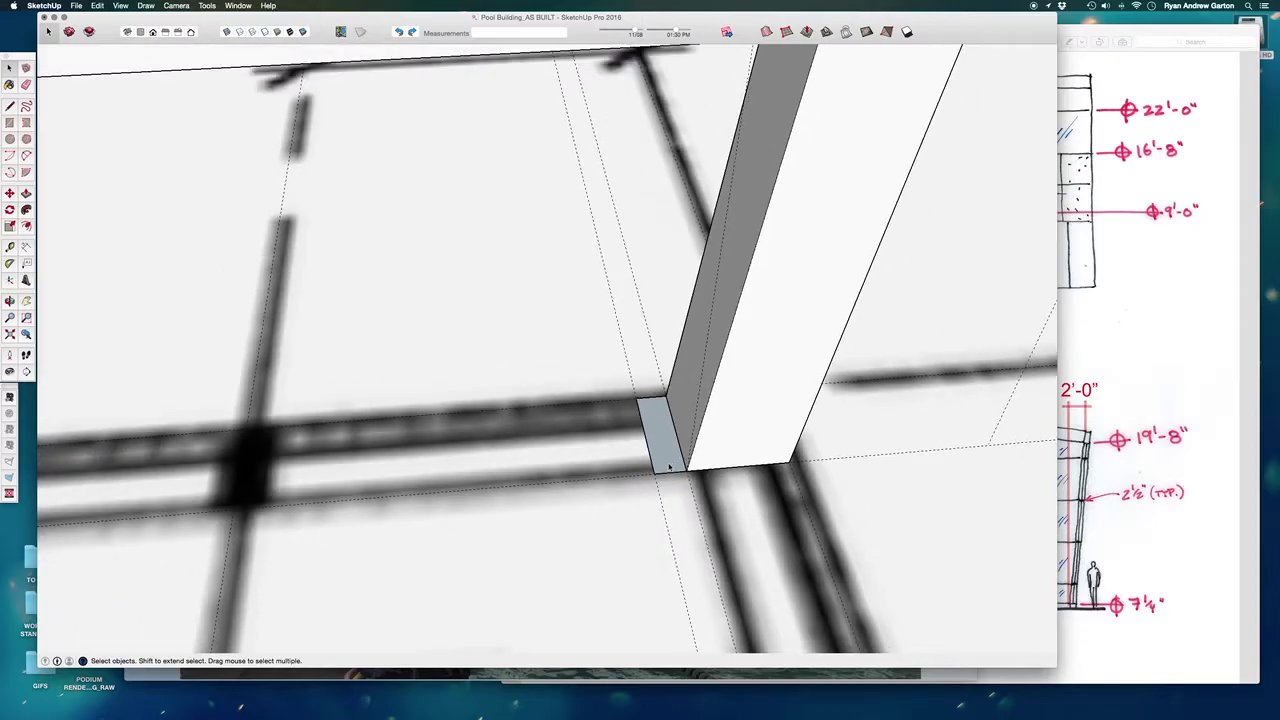
pyautogui.click(662, 457)
pyautogui.scroll(-5, 638, 425)
pyautogui.moveTo(632, 424); pyautogui.dragTo(641, 489, button='middle')
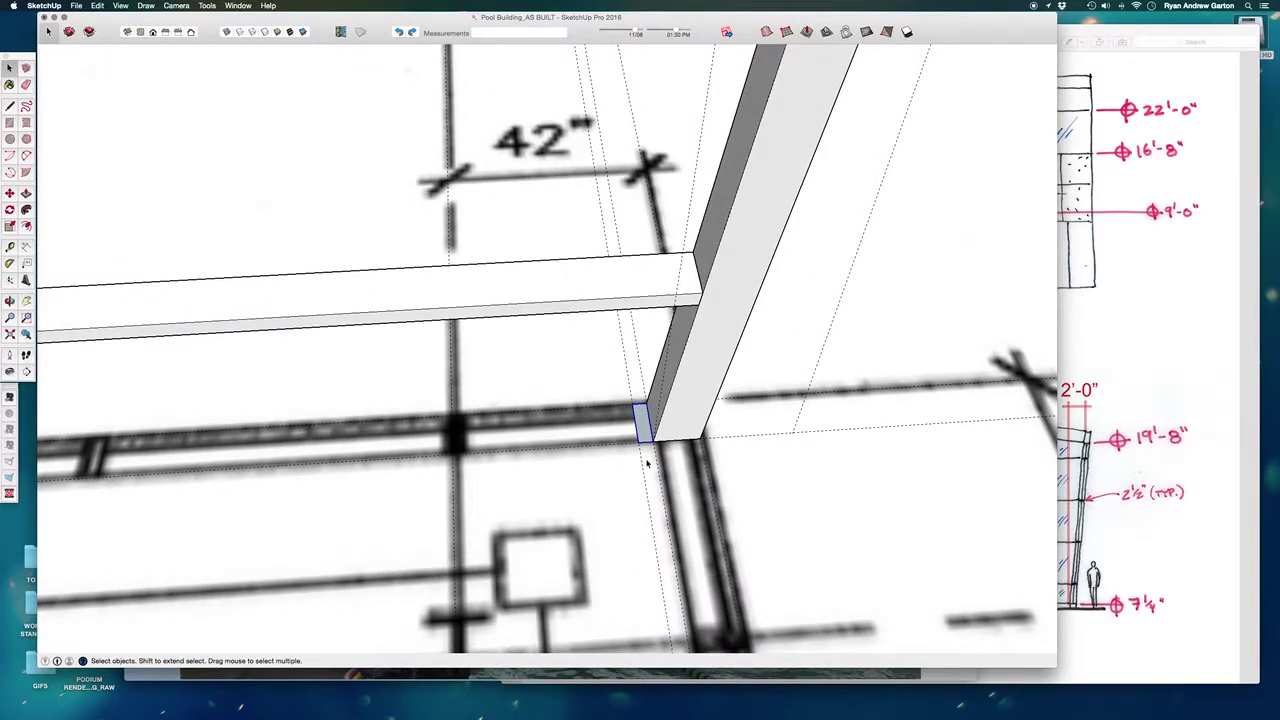
pyautogui.scroll(4, 646, 463)
pyautogui.scroll(5, 644, 450)
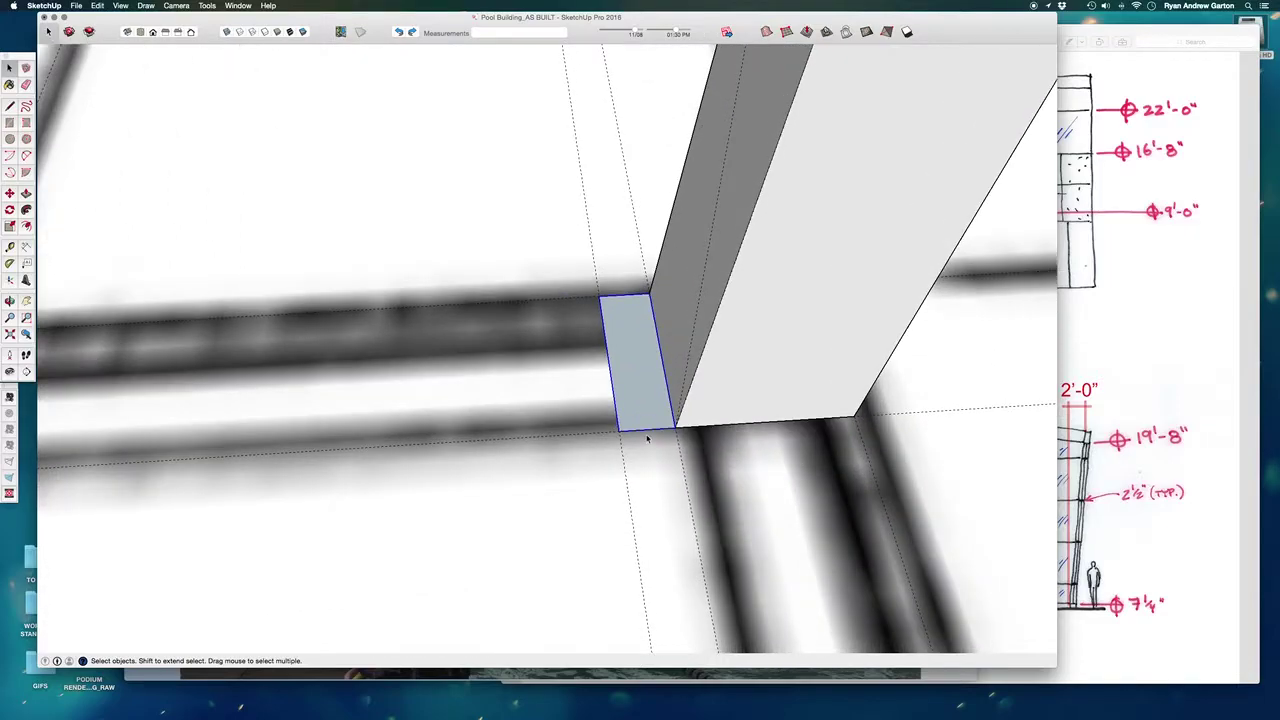
pyautogui.press('m')
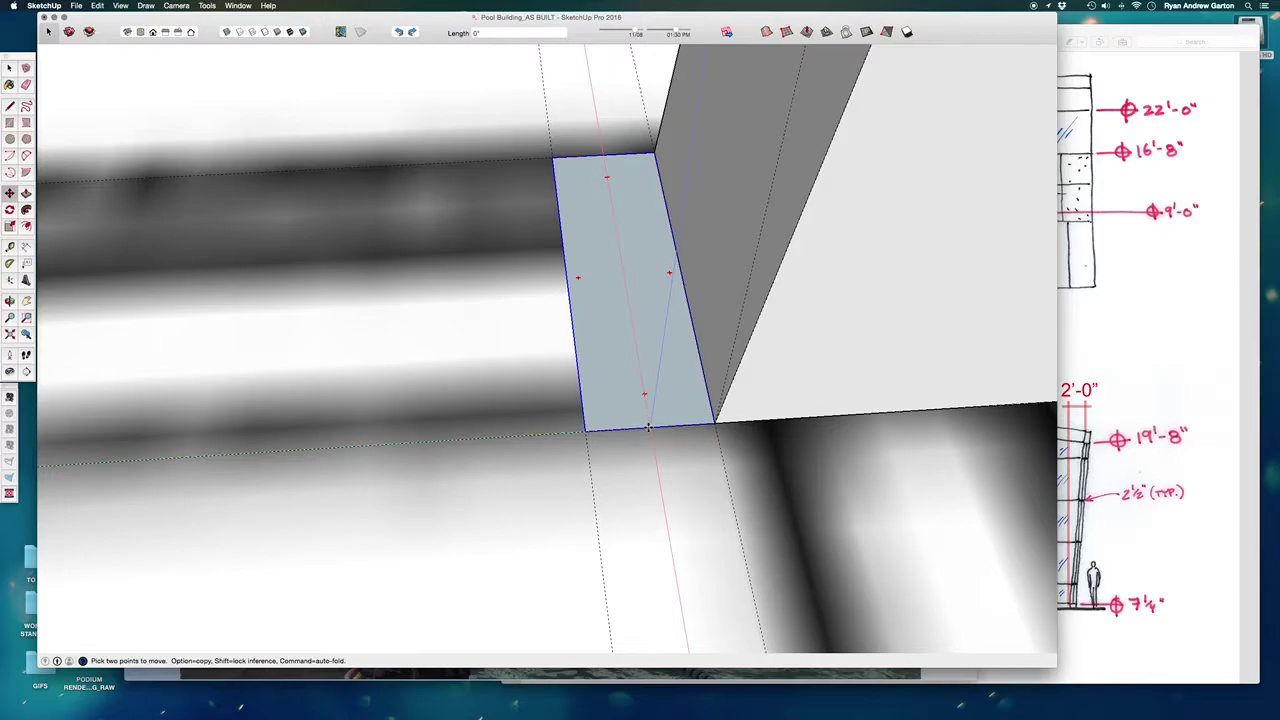
pyautogui.scroll(-5, 648, 428)
pyautogui.scroll(-2, 620, 428)
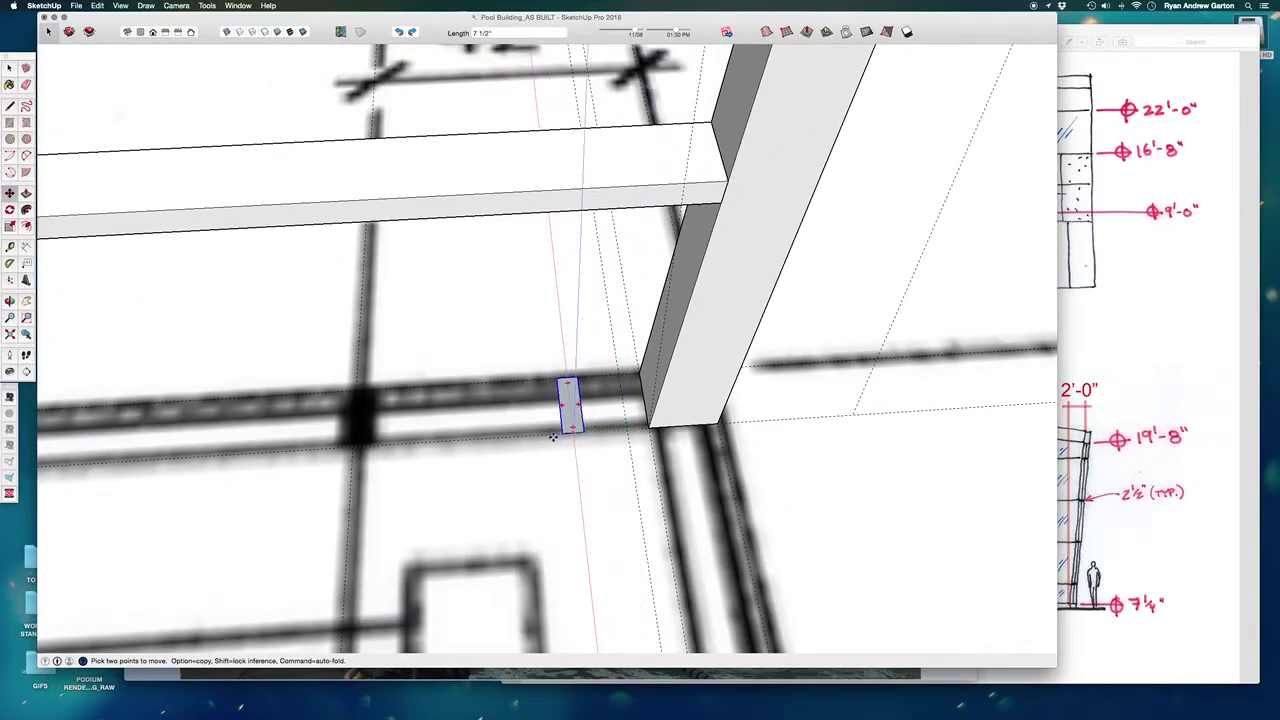
pyautogui.moveTo(452, 440); pyautogui.dragTo(353, 447)
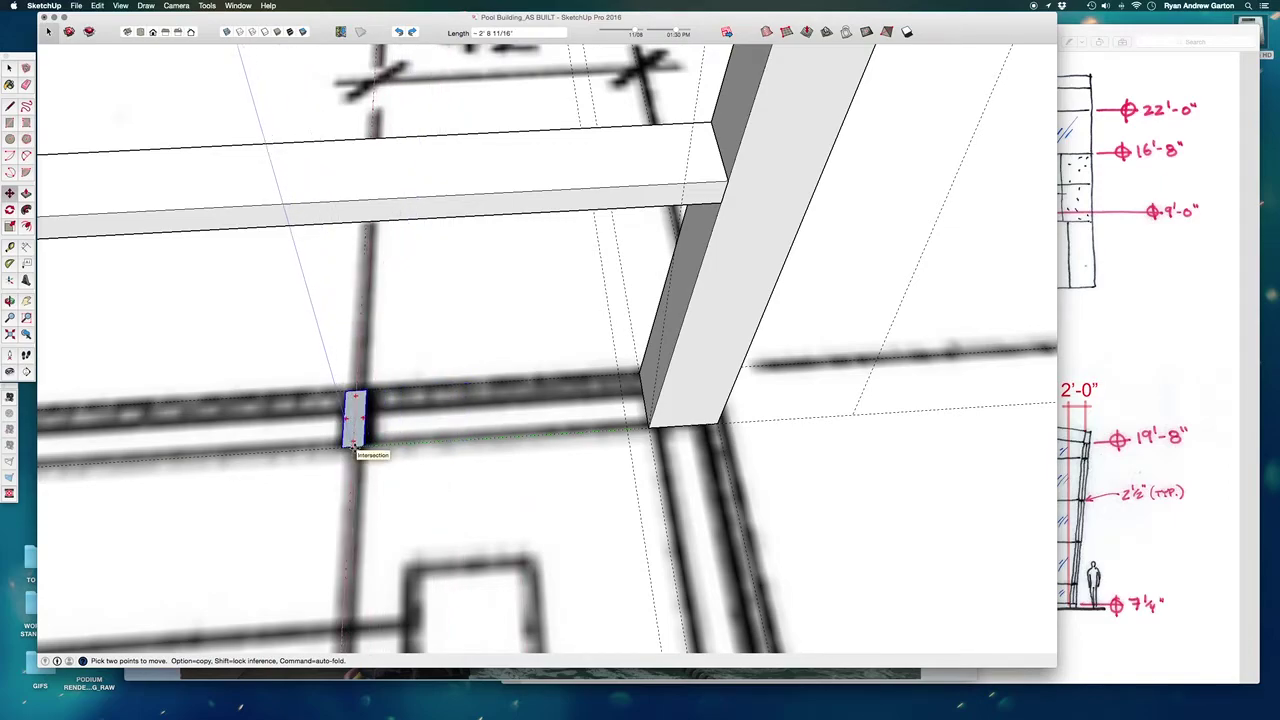
# Step: Examine the vertical mullion marks on the plan from the placed footprint across to the opening of door 100.1
pyautogui.scroll(-5, 832, 369)
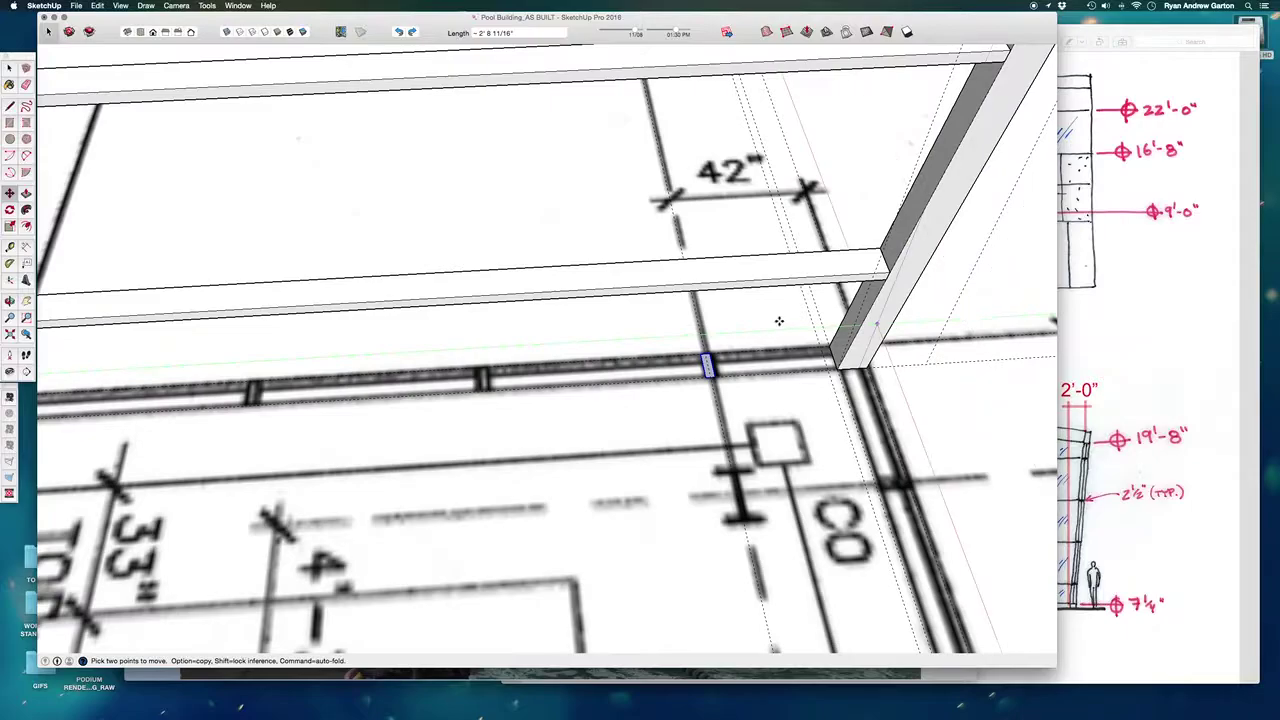
pyautogui.scroll(-7, 808, 330)
pyautogui.moveTo(622, 376)
pyautogui.mouseDown(button='middle')
pyautogui.moveTo(619, 398)
pyautogui.moveTo(643, 379)
pyautogui.mouseUp(button='middle')
pyautogui.scroll(4, 648, 377)
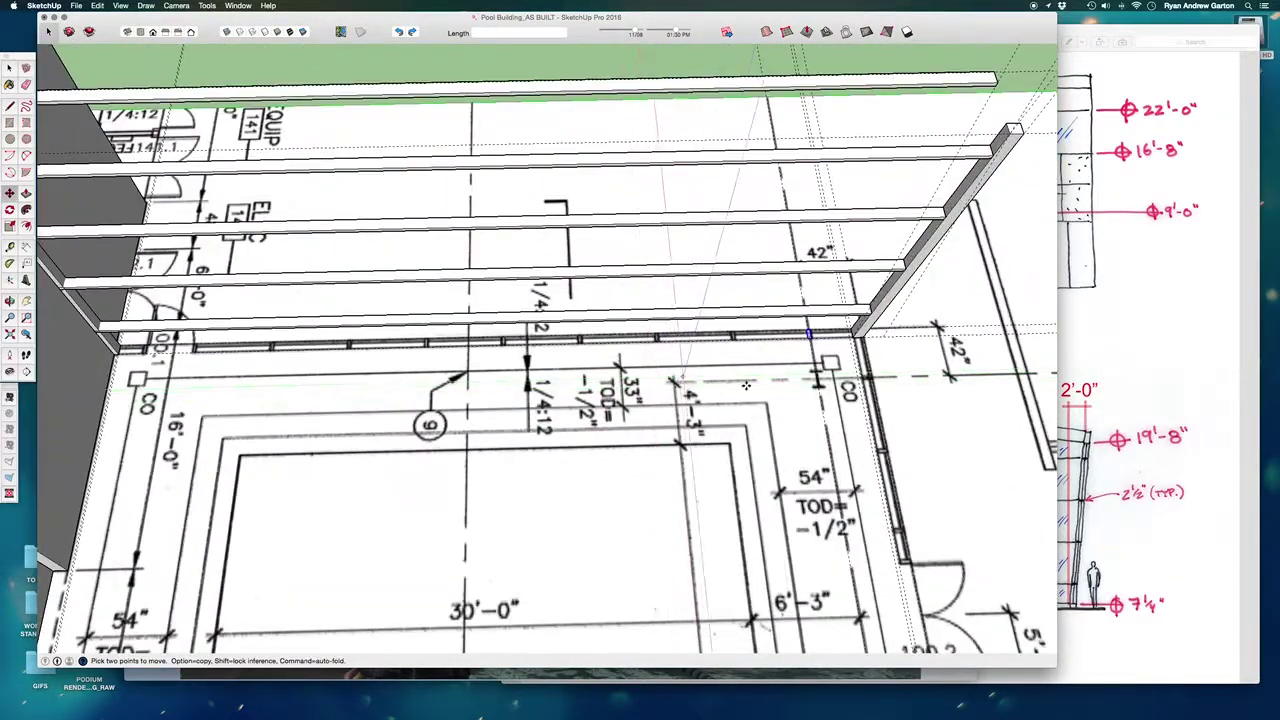
pyautogui.scroll(2, 742, 350)
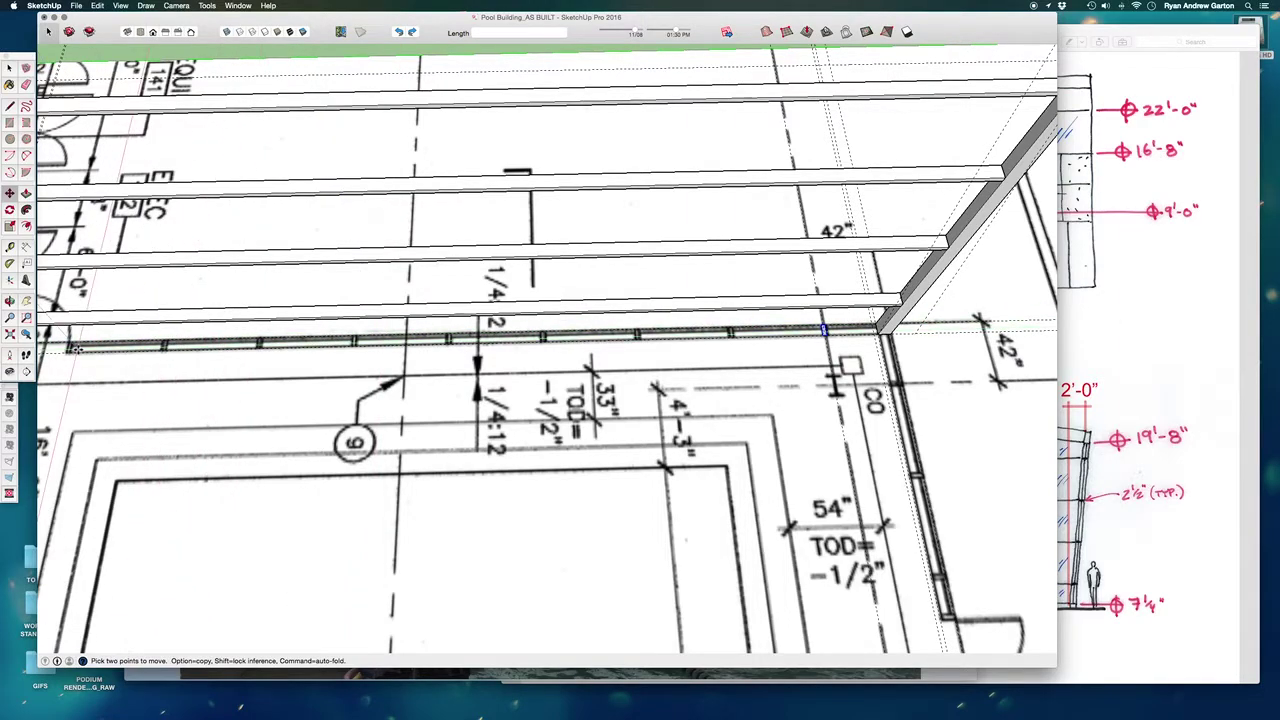
pyautogui.scroll(-4, 684, 227)
pyautogui.scroll(3, 179, 320)
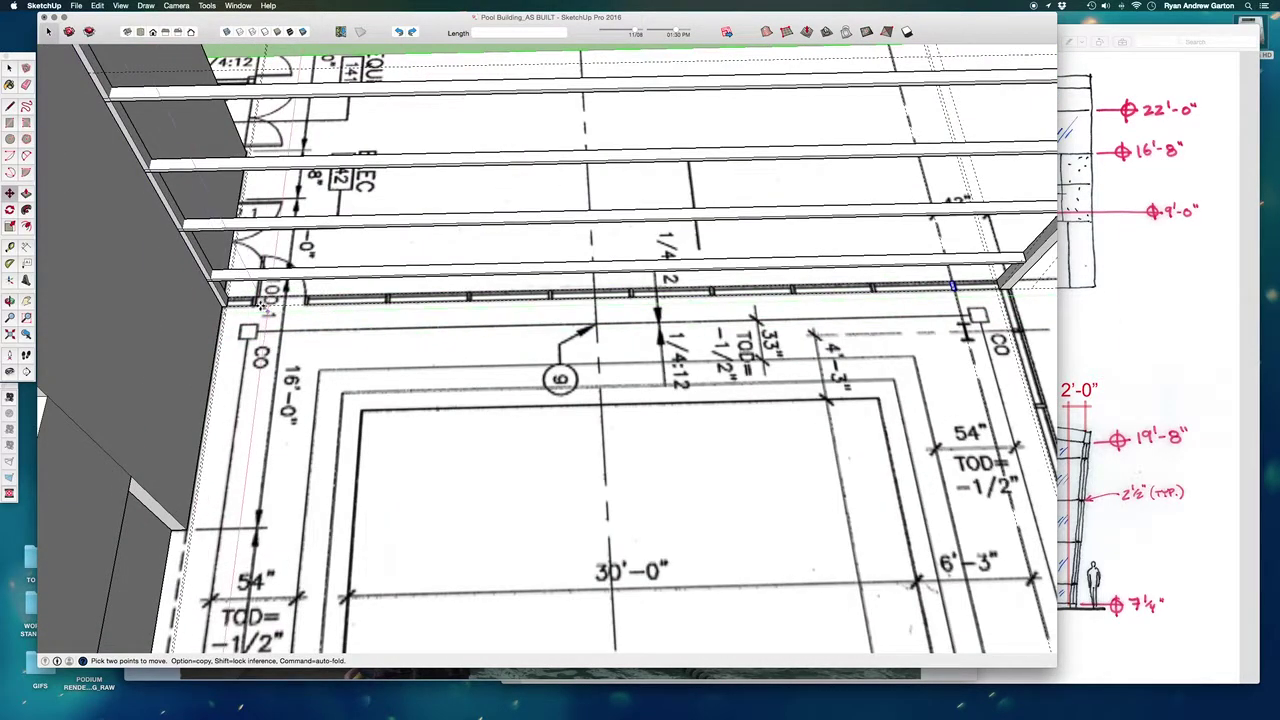
pyautogui.moveTo(266, 309); pyautogui.dragTo(287, 334, button='middle')
pyautogui.scroll(3, 802, 308)
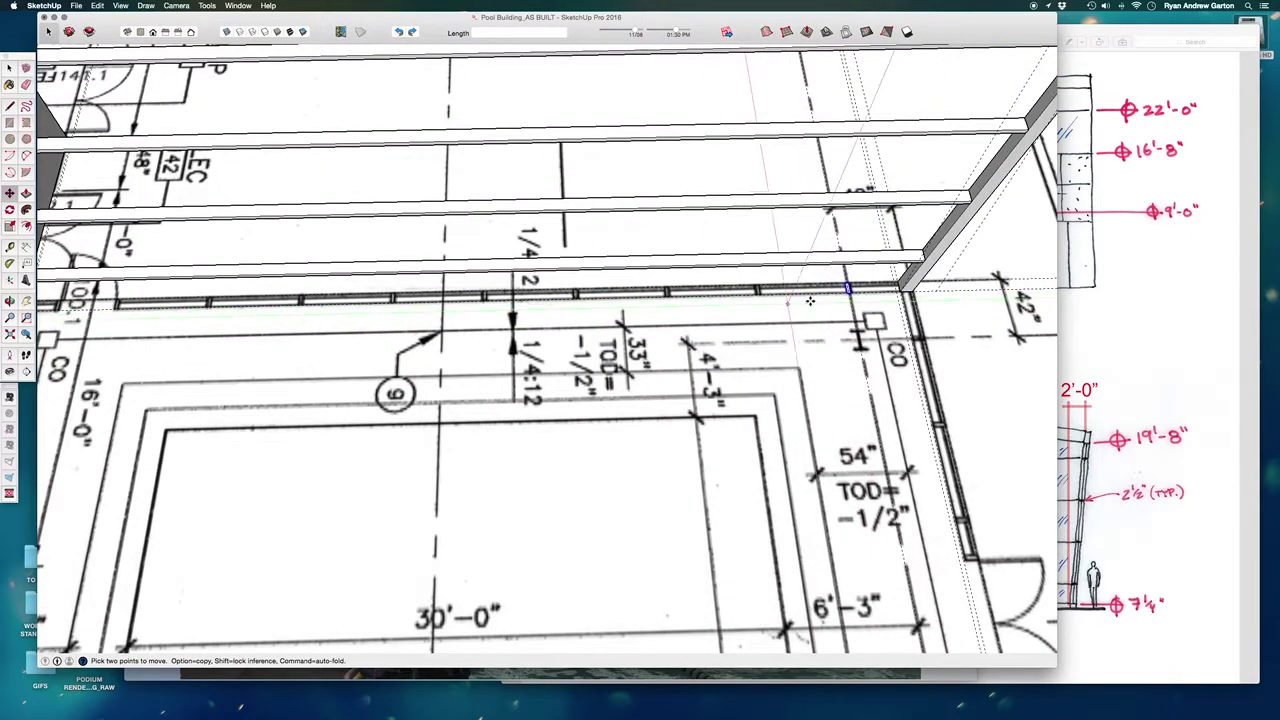
pyautogui.scroll(5, 845, 285)
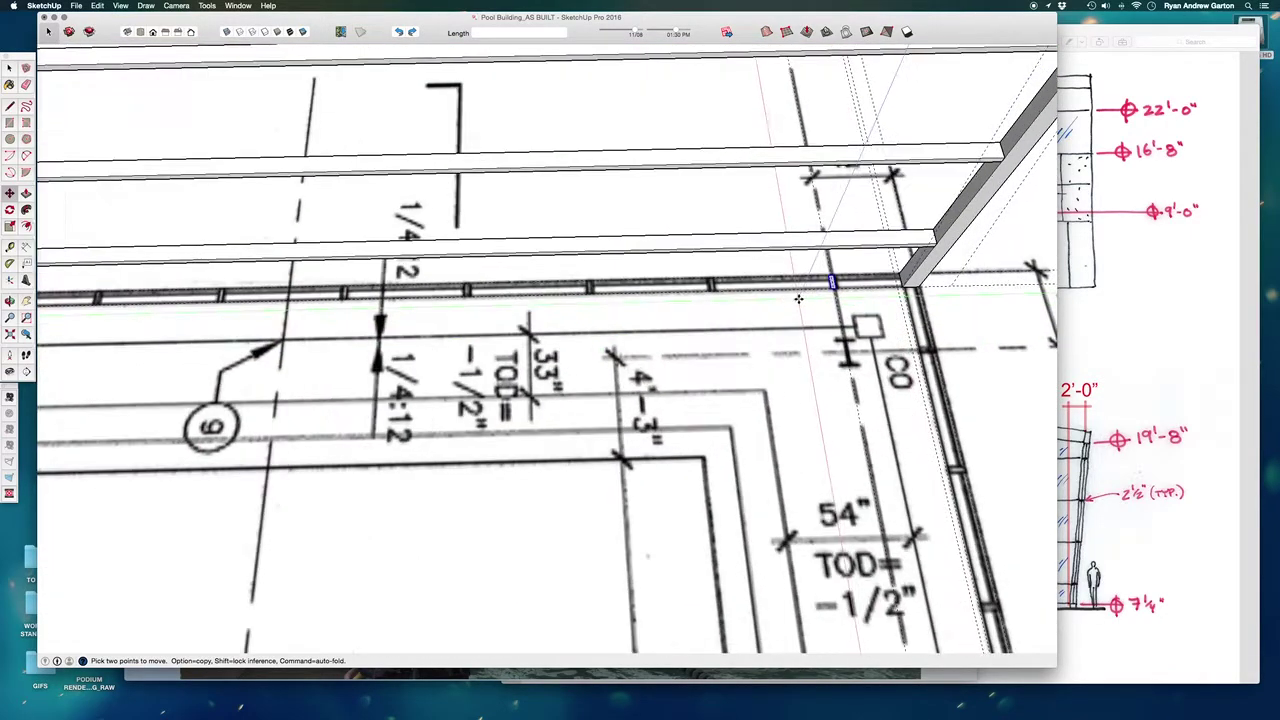
# Step: Copy the mullion footprint about 40' 1/4" along the base line to the last mullion beside door 100.1, dividing the span with /8
pyautogui.scroll(2, 838, 280)
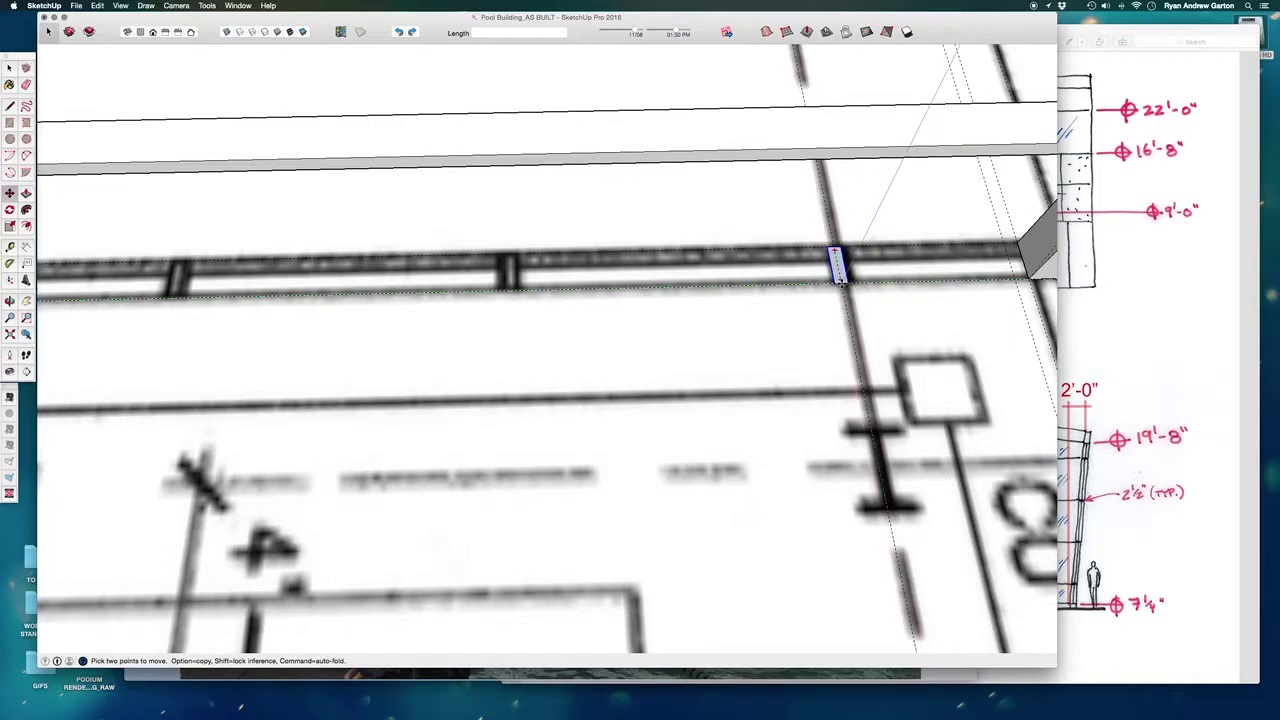
pyautogui.scroll(2, 840, 278)
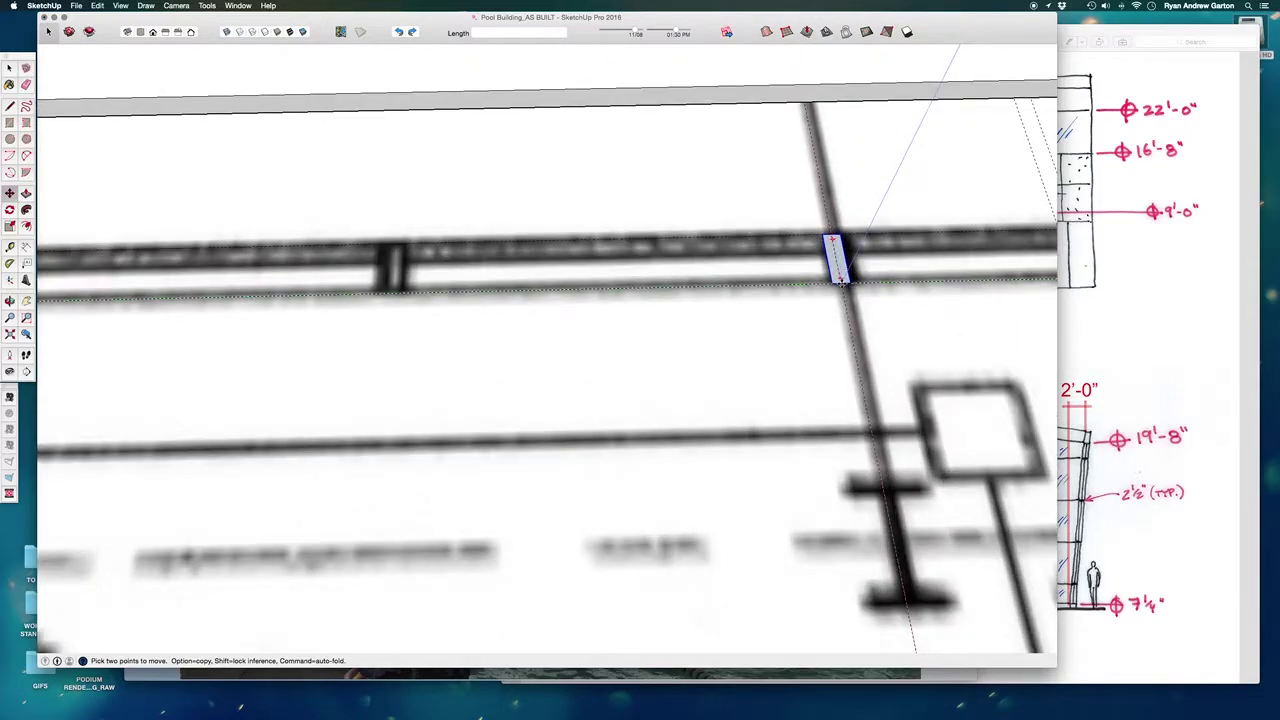
pyautogui.click(838, 280)
pyautogui.press('alt')
pyautogui.scroll(-6, 834, 280)
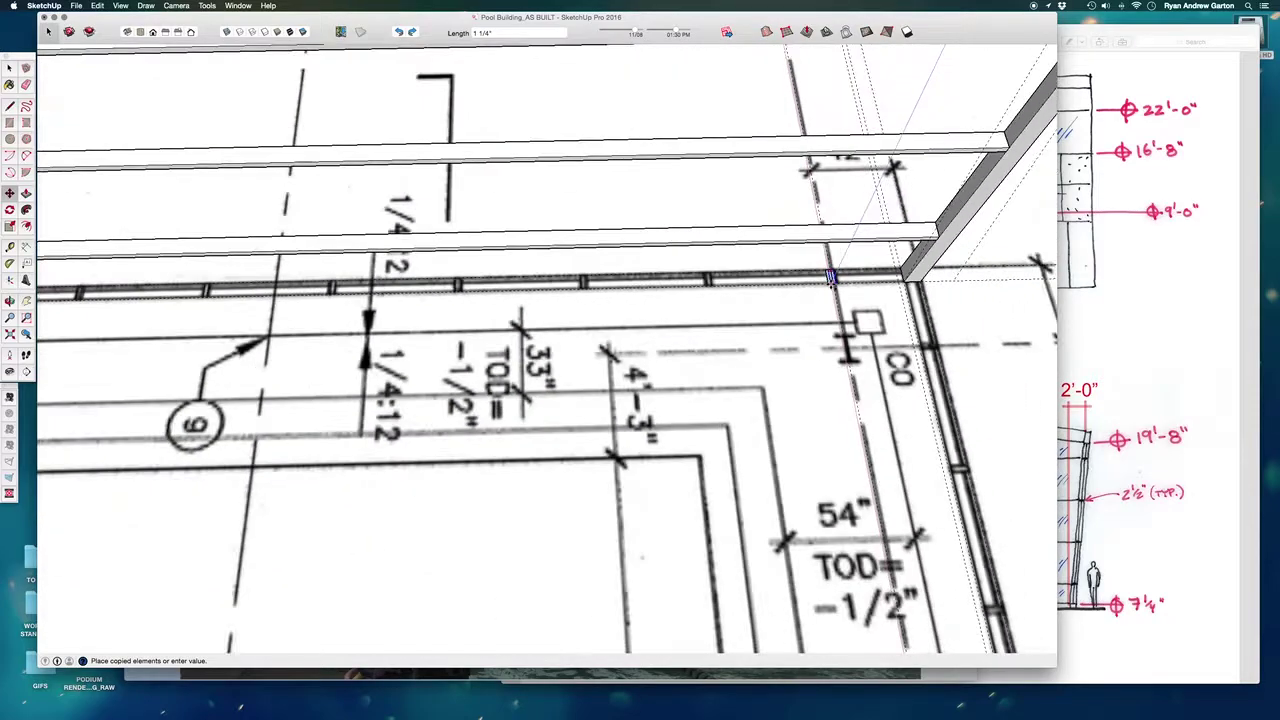
pyautogui.scroll(-3, 830, 281)
pyautogui.scroll(3, 605, 299)
pyautogui.scroll(-3, 512, 300)
pyautogui.scroll(6, 433, 302)
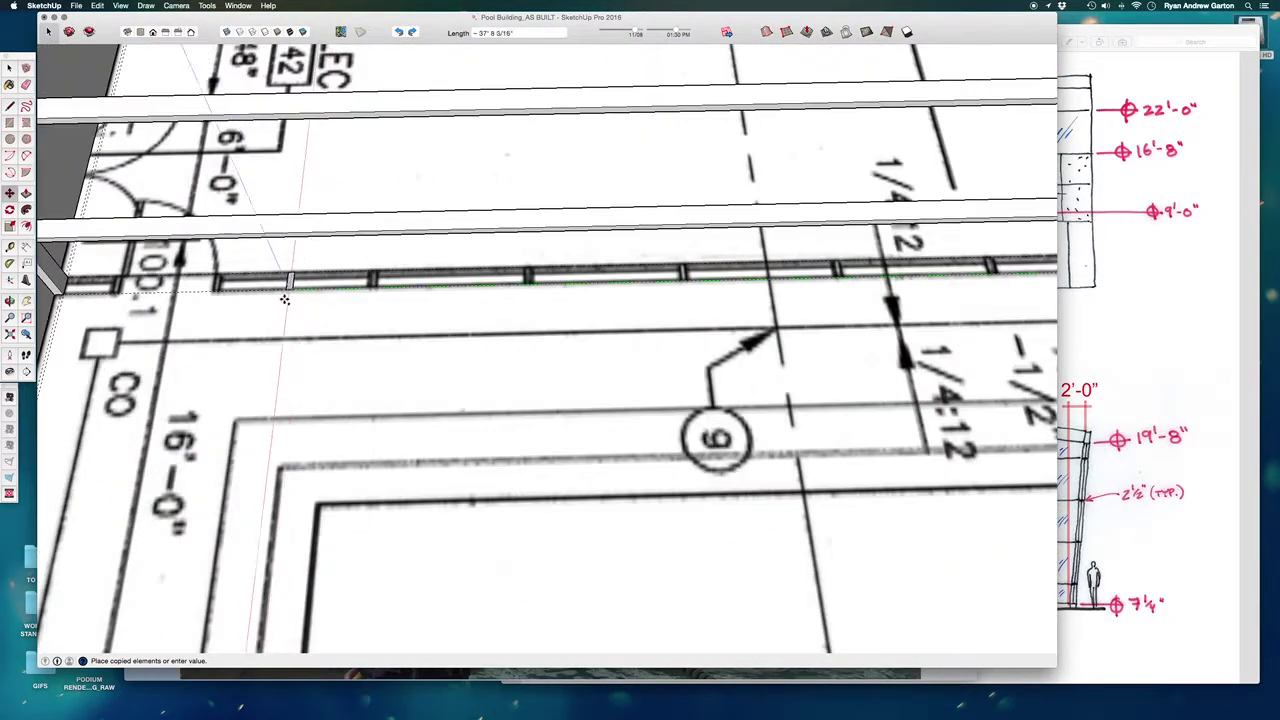
pyautogui.scroll(-2, 272, 300)
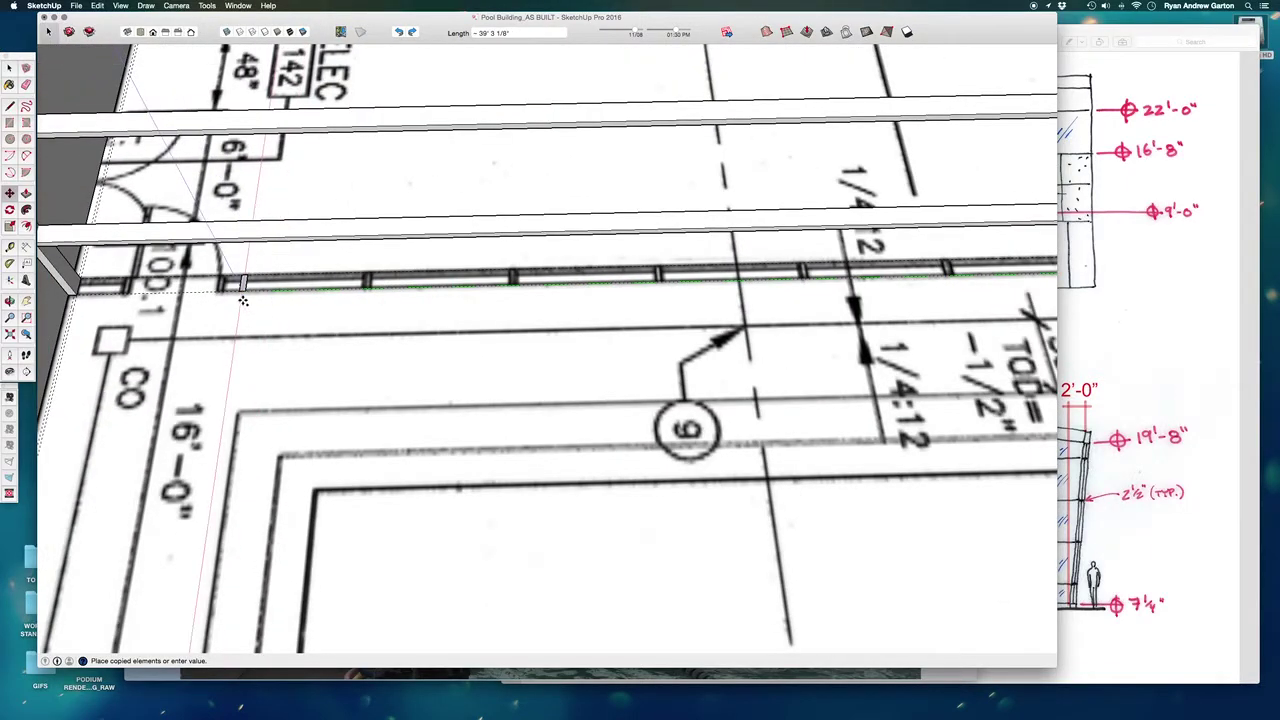
pyautogui.scroll(3, 224, 290)
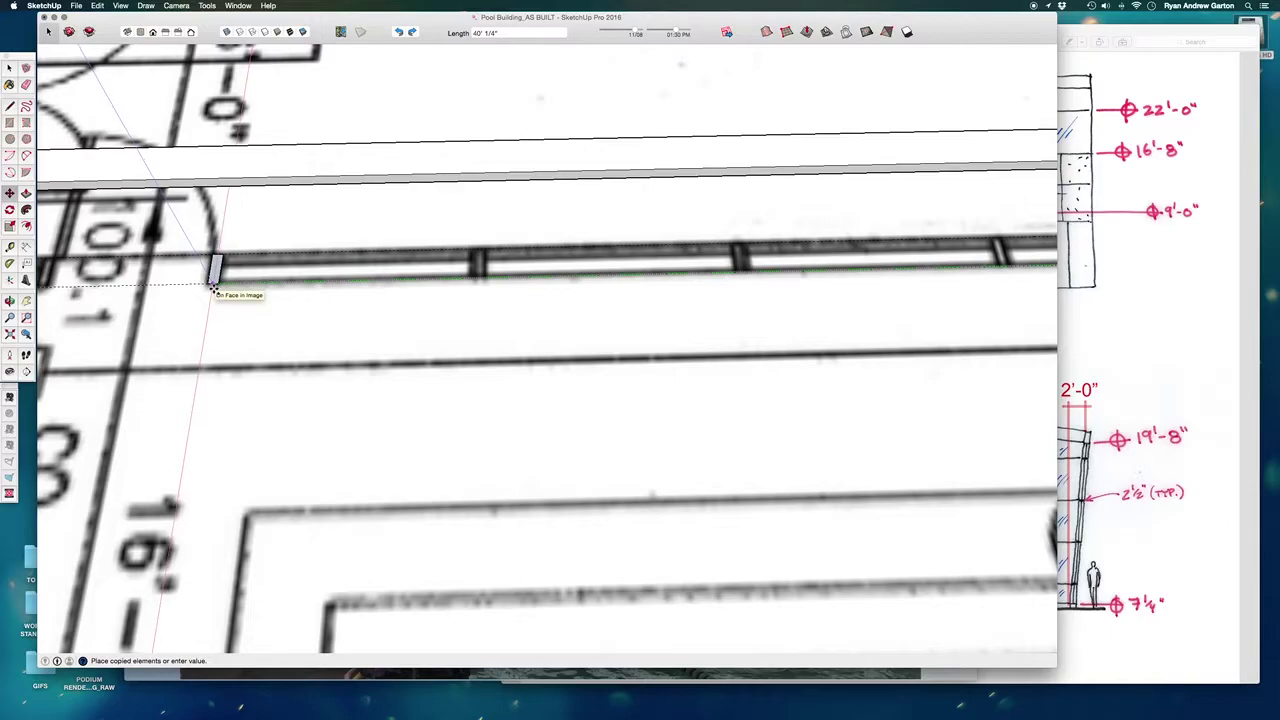
pyautogui.click(213, 287)
pyautogui.scroll(-4, 214, 287)
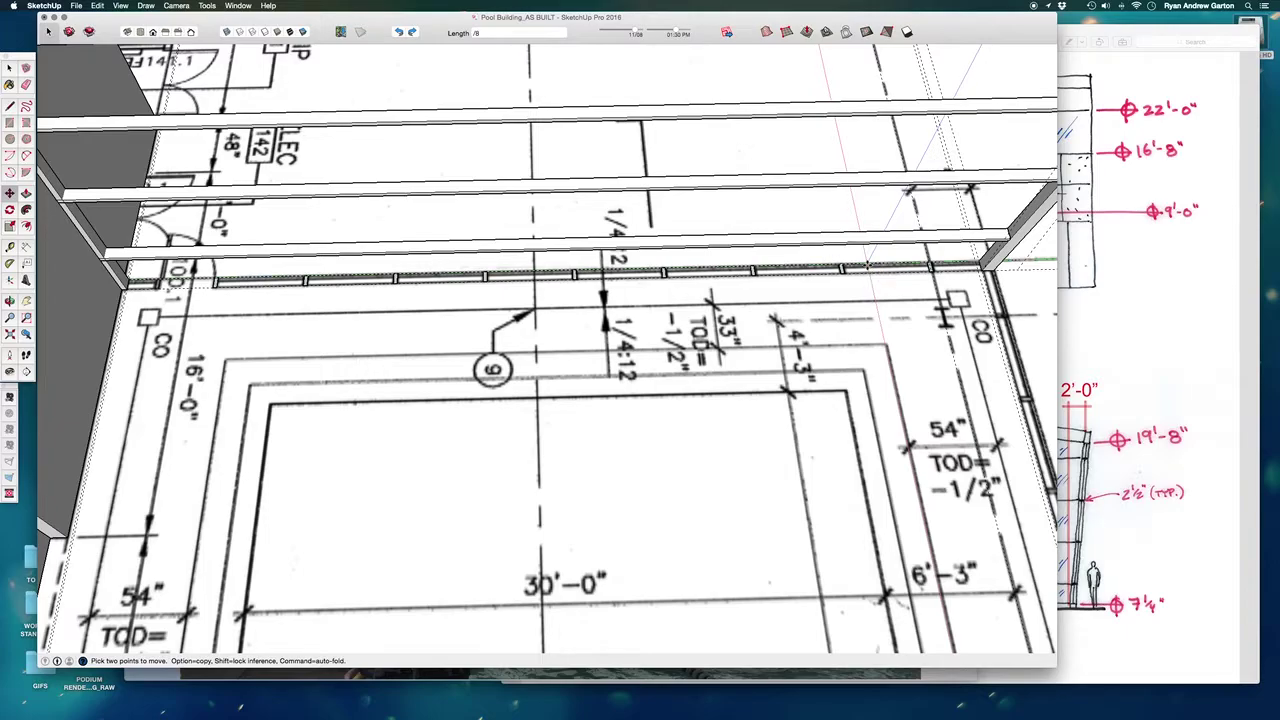
# Step: Inspect the evenly spaced mullion footprints against the plan marks and the horizontal mullions above them
pyautogui.scroll(5, 866, 265)
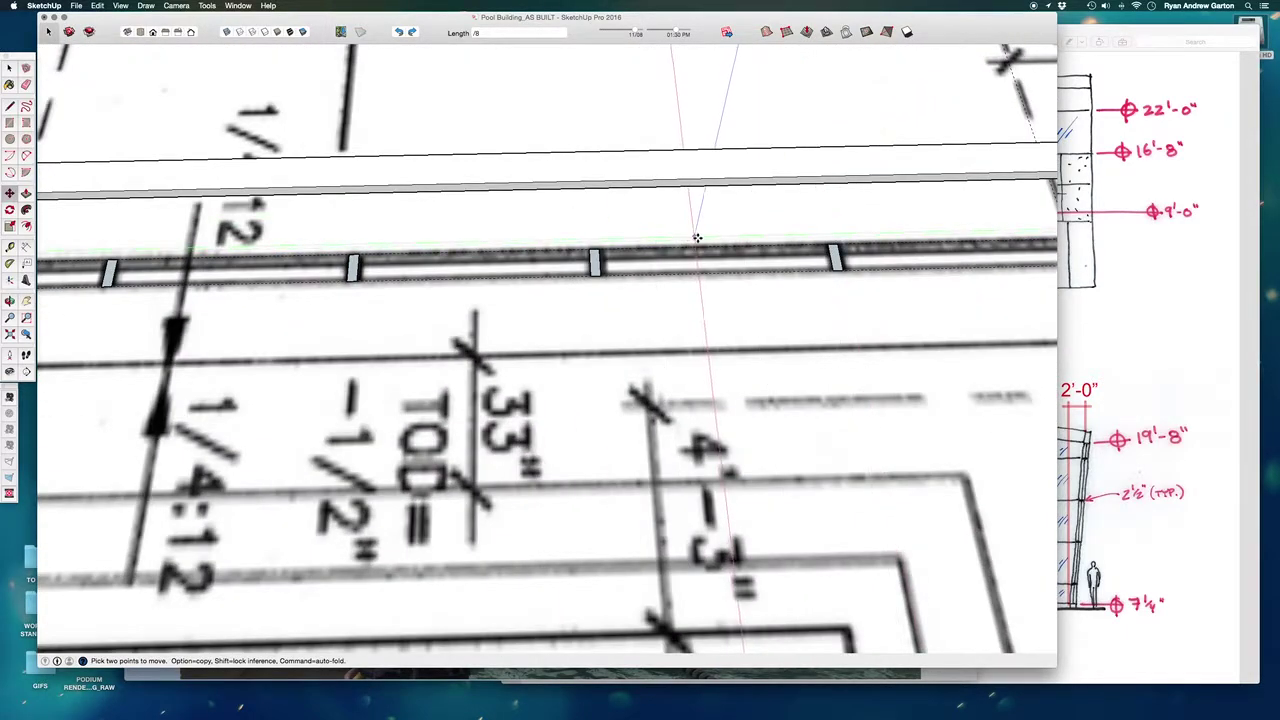
pyautogui.scroll(-3, 700, 260)
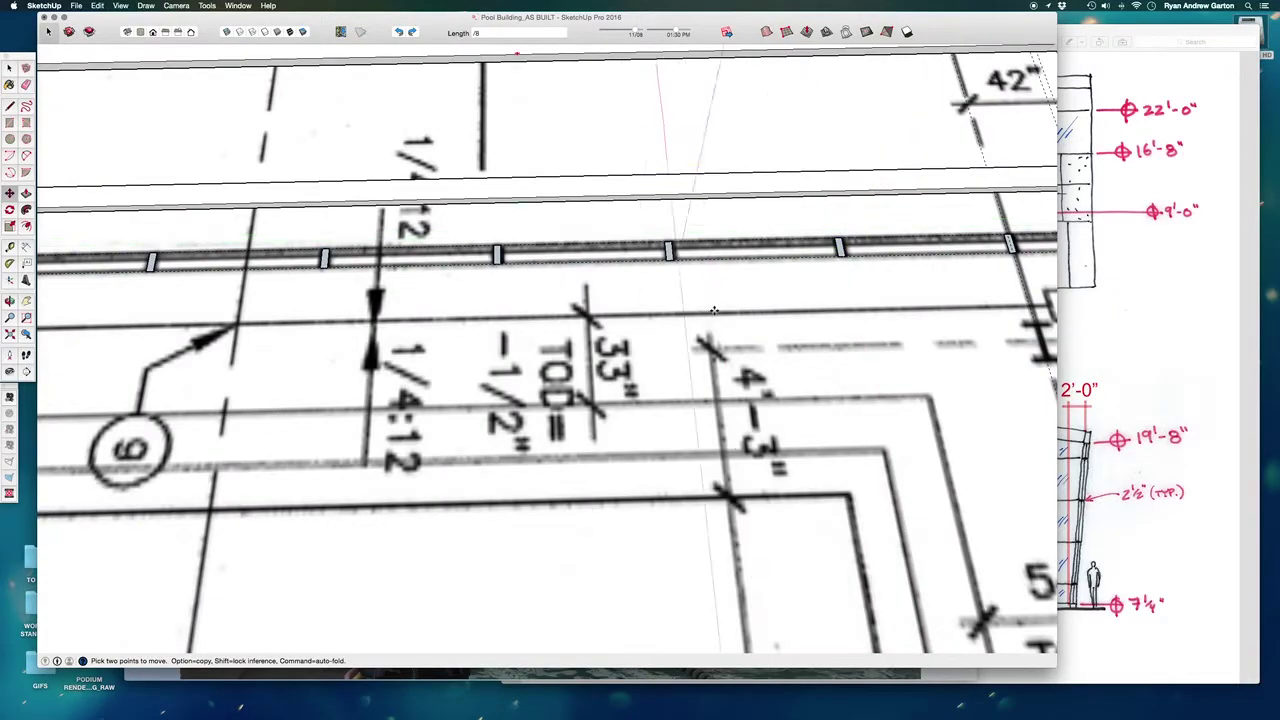
pyautogui.scroll(-3, 714, 311)
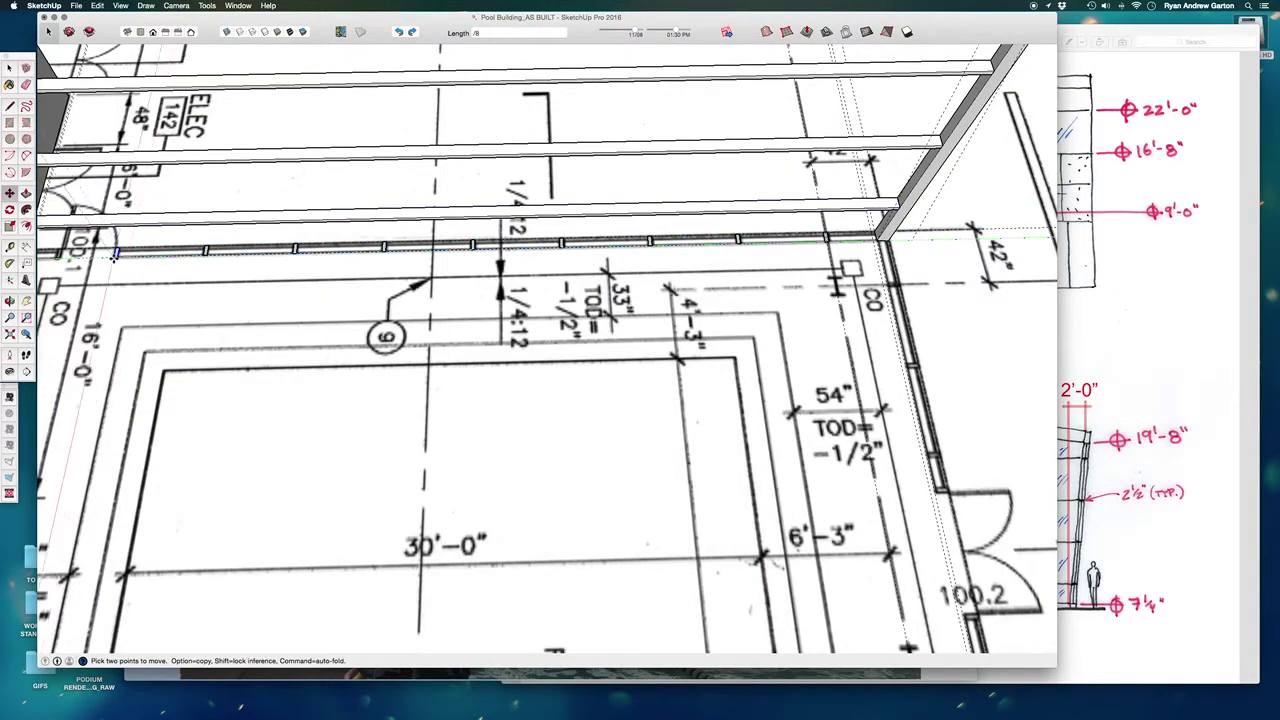
pyautogui.scroll(-5, 828, 284)
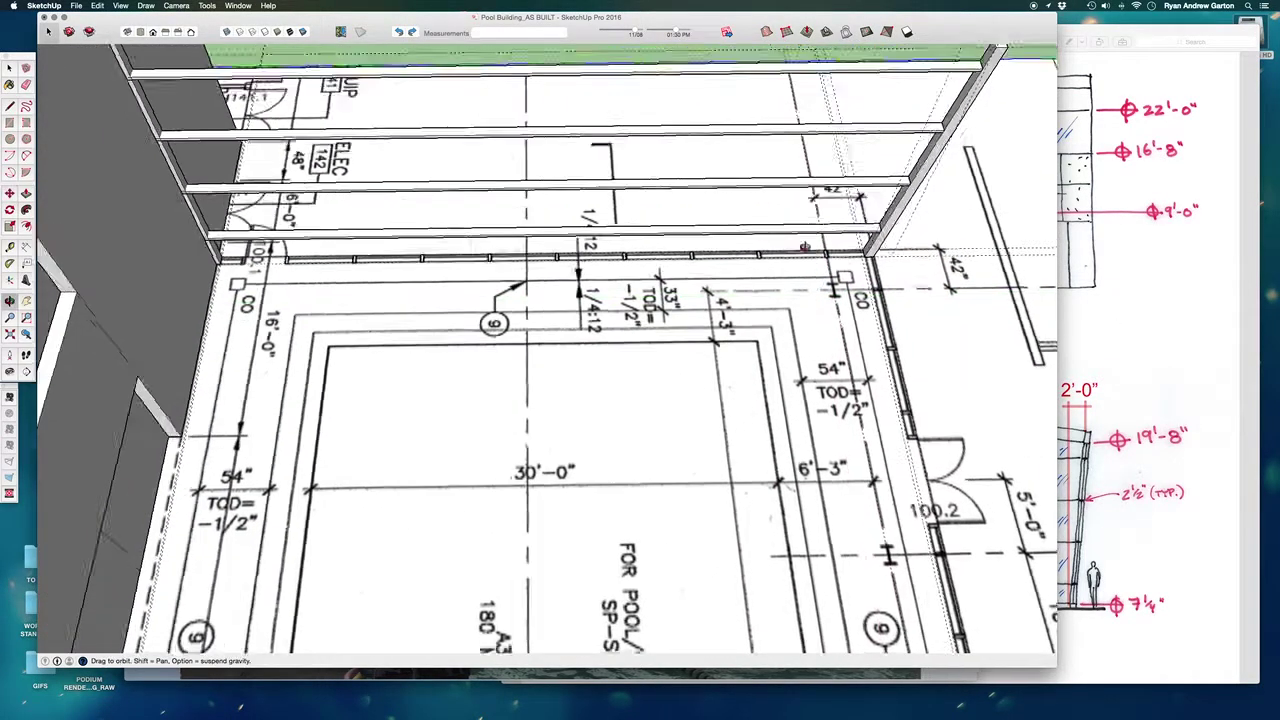
pyautogui.scroll(4, 222, 262)
pyautogui.scroll(-4, 588, 267)
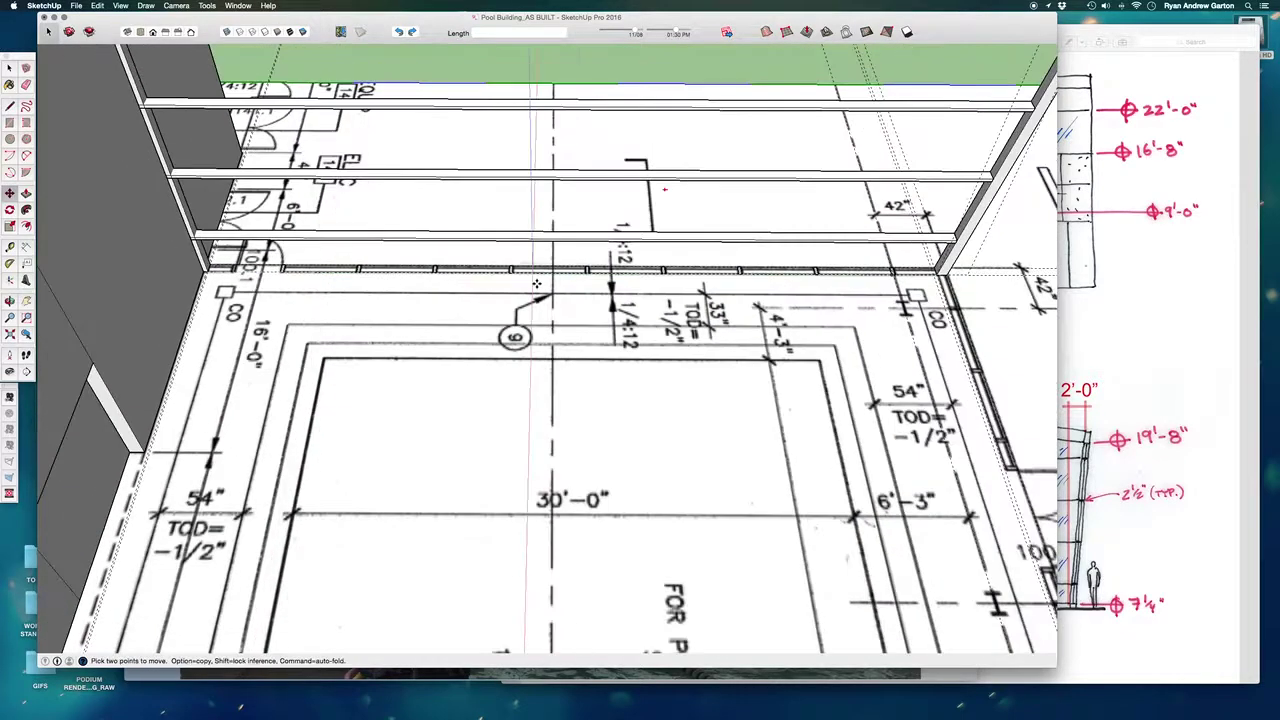
pyautogui.scroll(2, 588, 267)
pyautogui.moveTo(438, 254); pyautogui.dragTo(551, 171, button='middle')
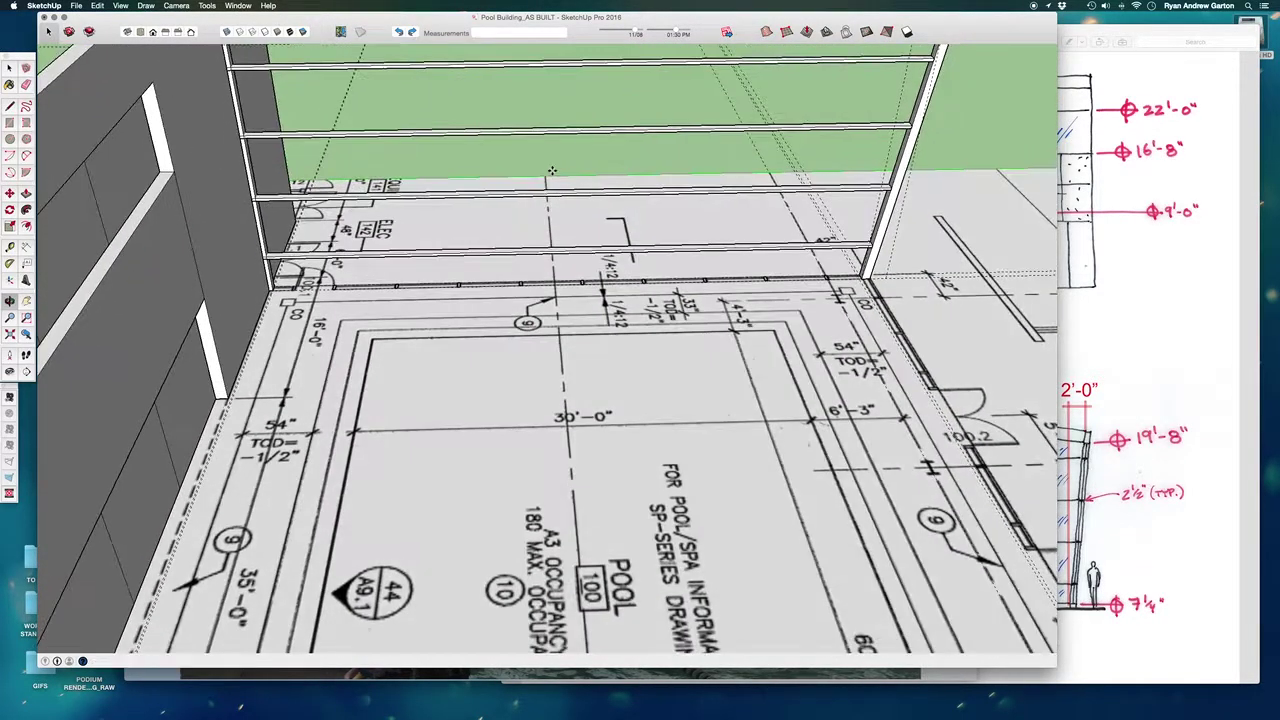
pyautogui.scroll(-2, 588, 283)
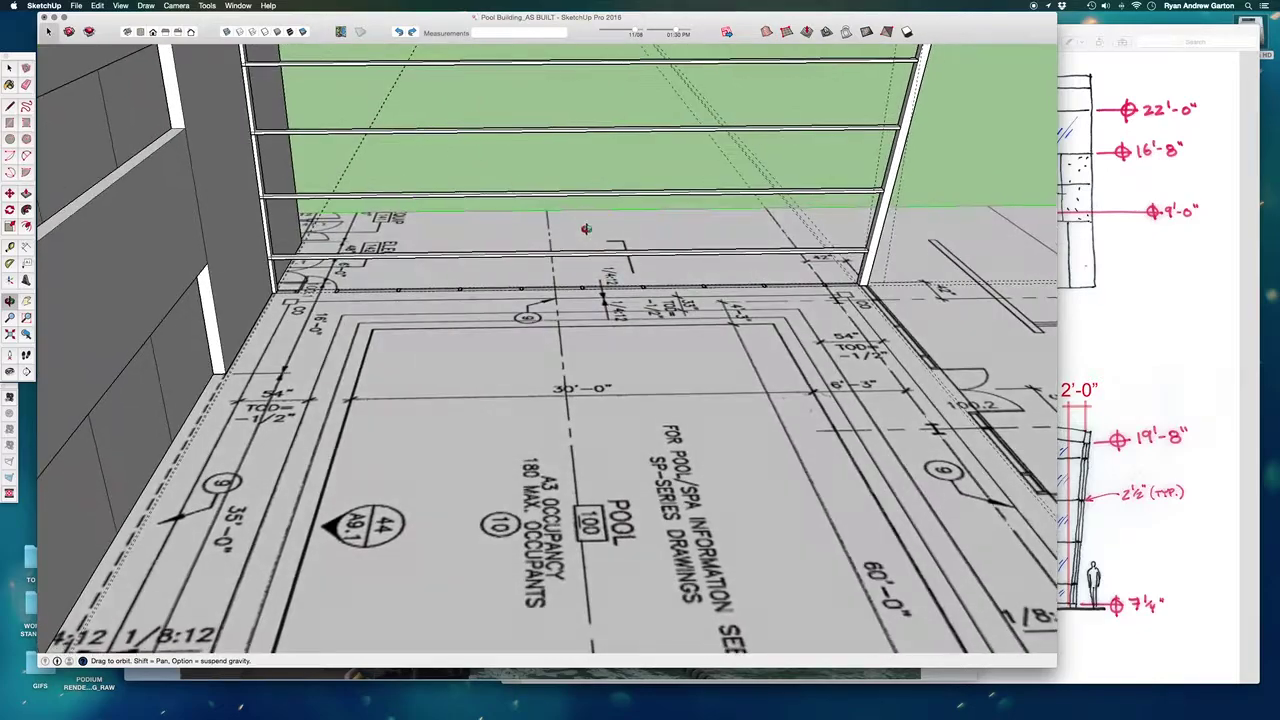
pyautogui.scroll(-2, 697, 329)
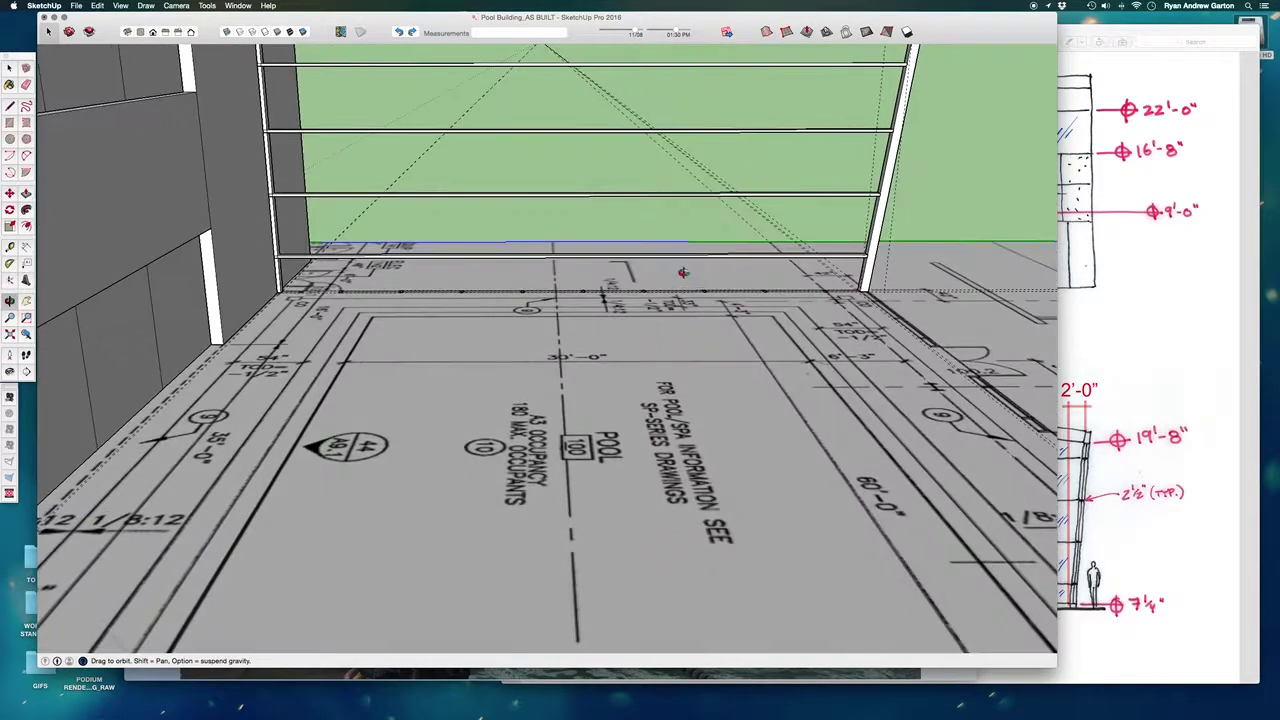
pyautogui.scroll(2, 697, 329)
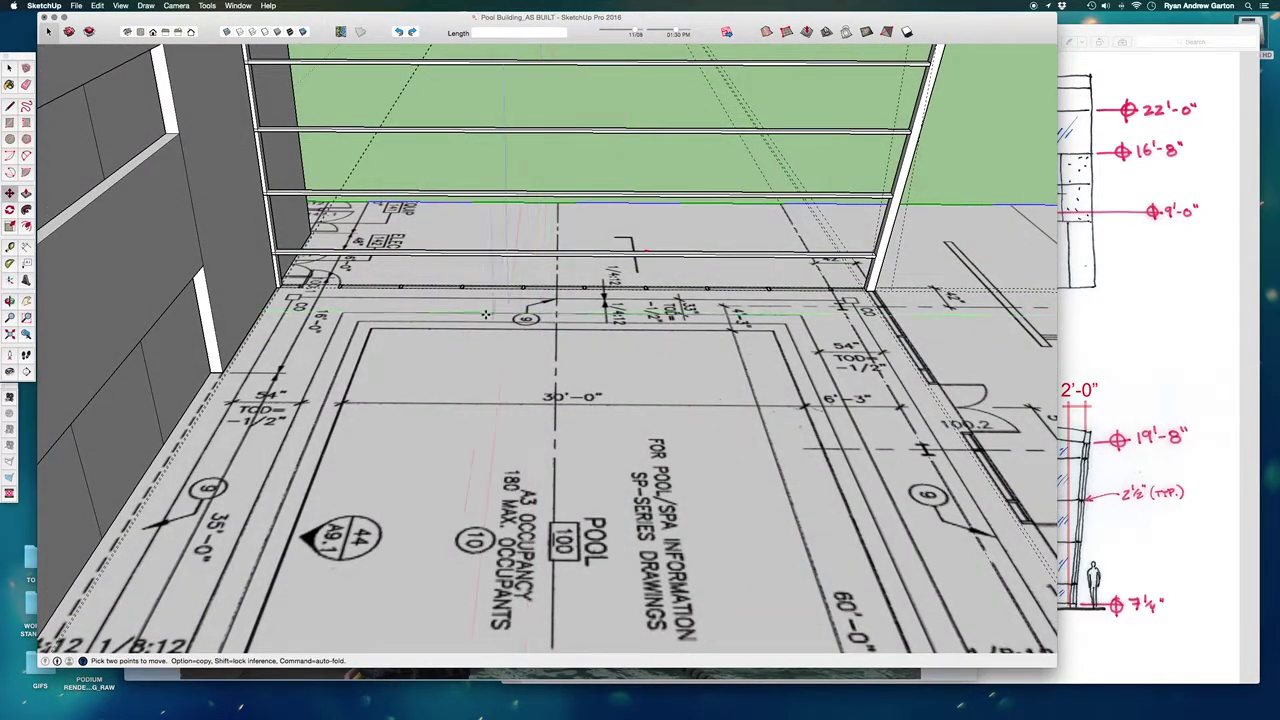
# Step: Examine the evenly spaced mullion footprints near door 100.1 and compare the layout with the Elevation D reference photo
pyautogui.scroll(4, 486, 315)
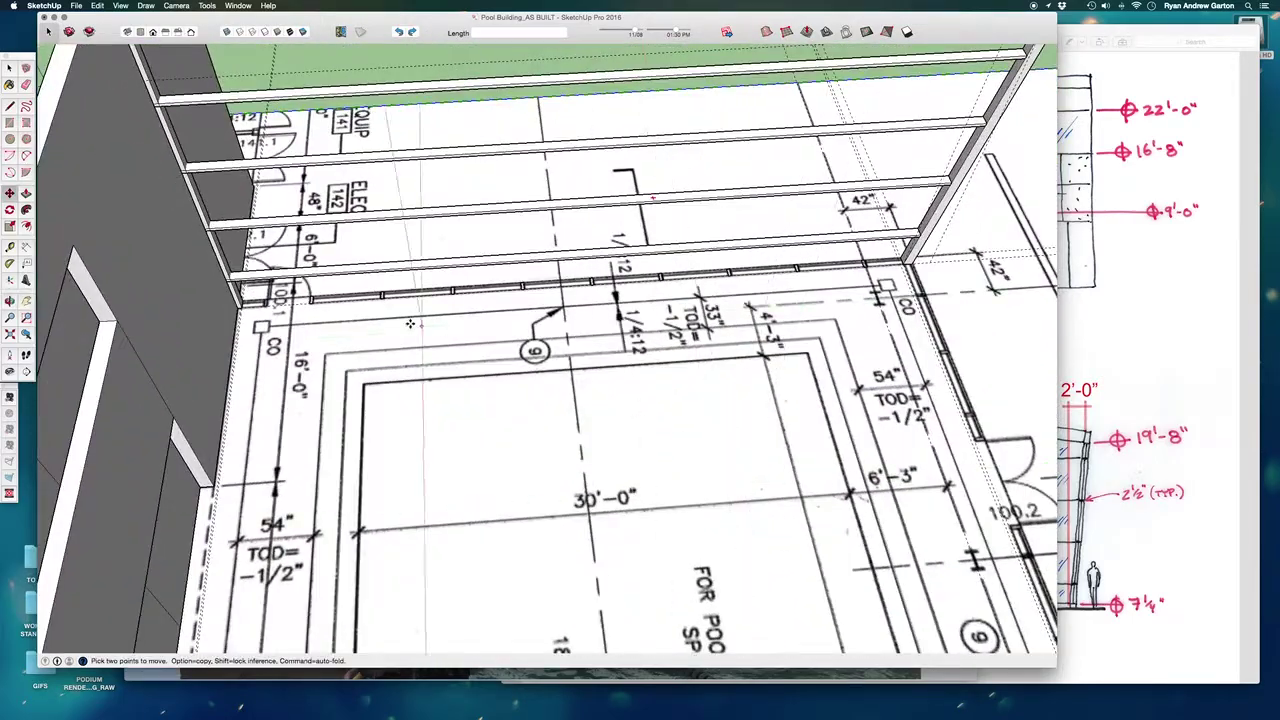
pyautogui.scroll(5, 413, 325)
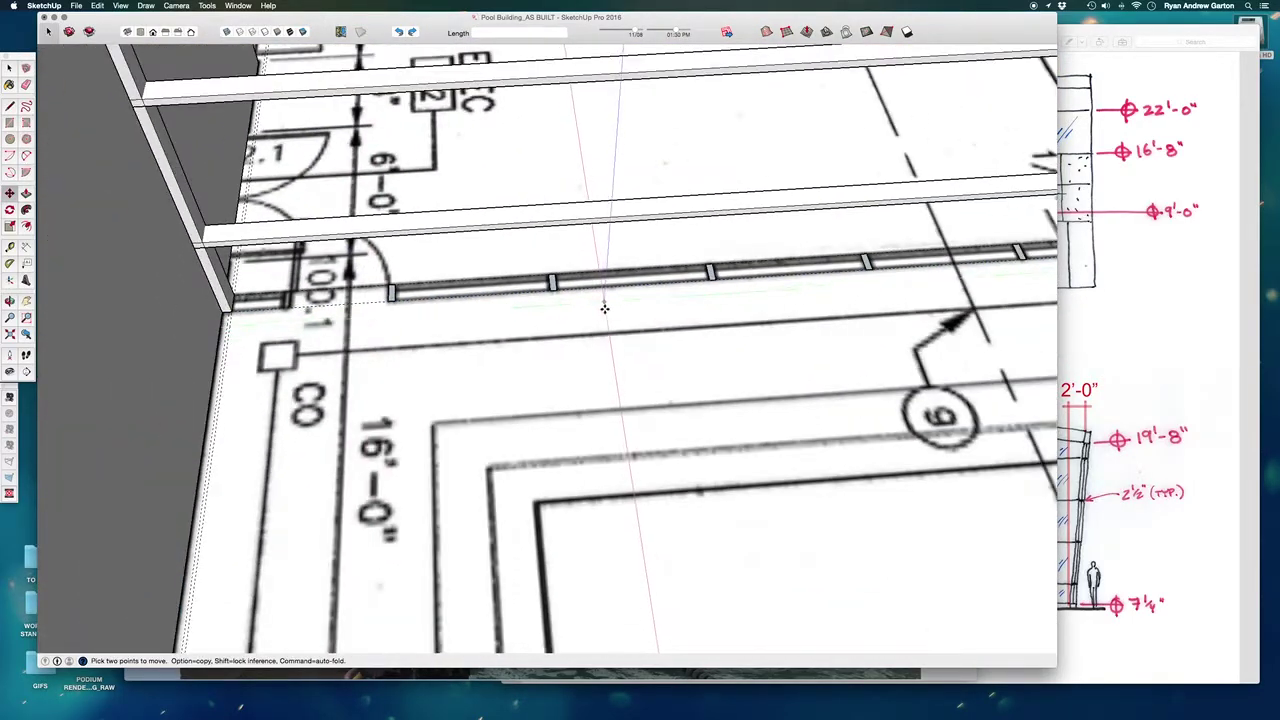
pyautogui.scroll(-5, 605, 306)
pyautogui.moveTo(490, 320); pyautogui.dragTo(438, 300, button='middle')
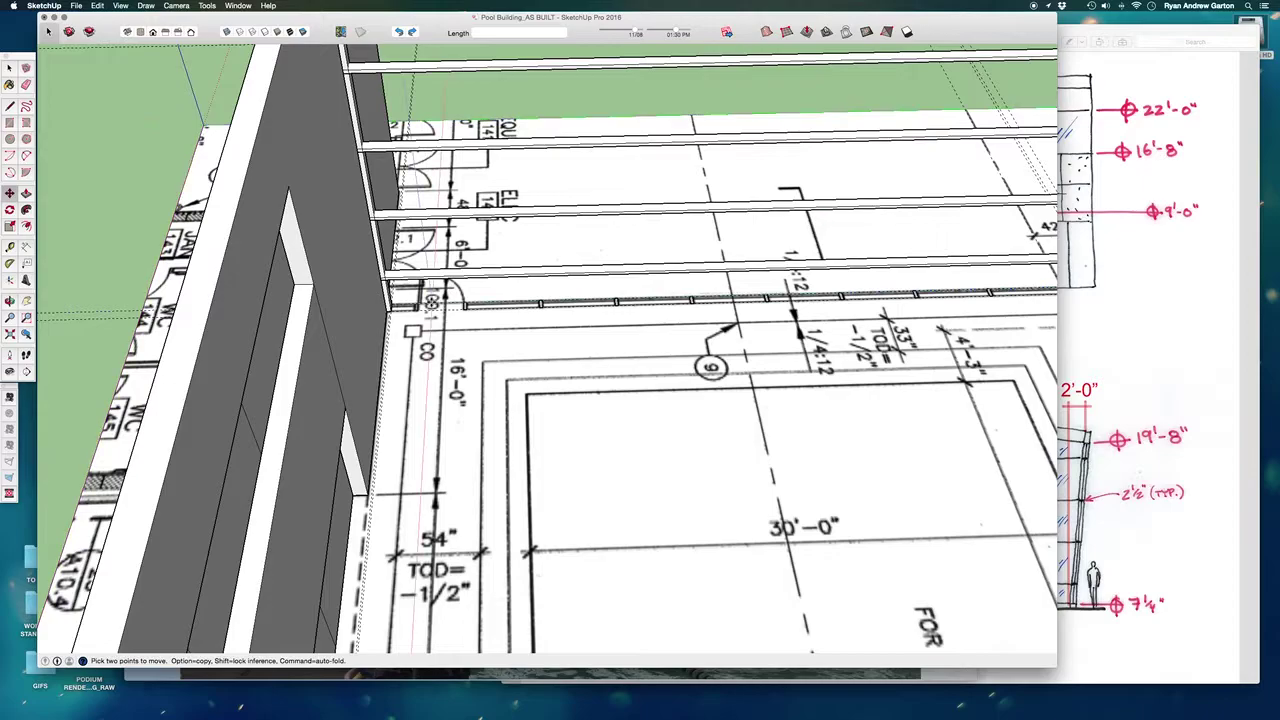
pyautogui.scroll(-3, 410, 290)
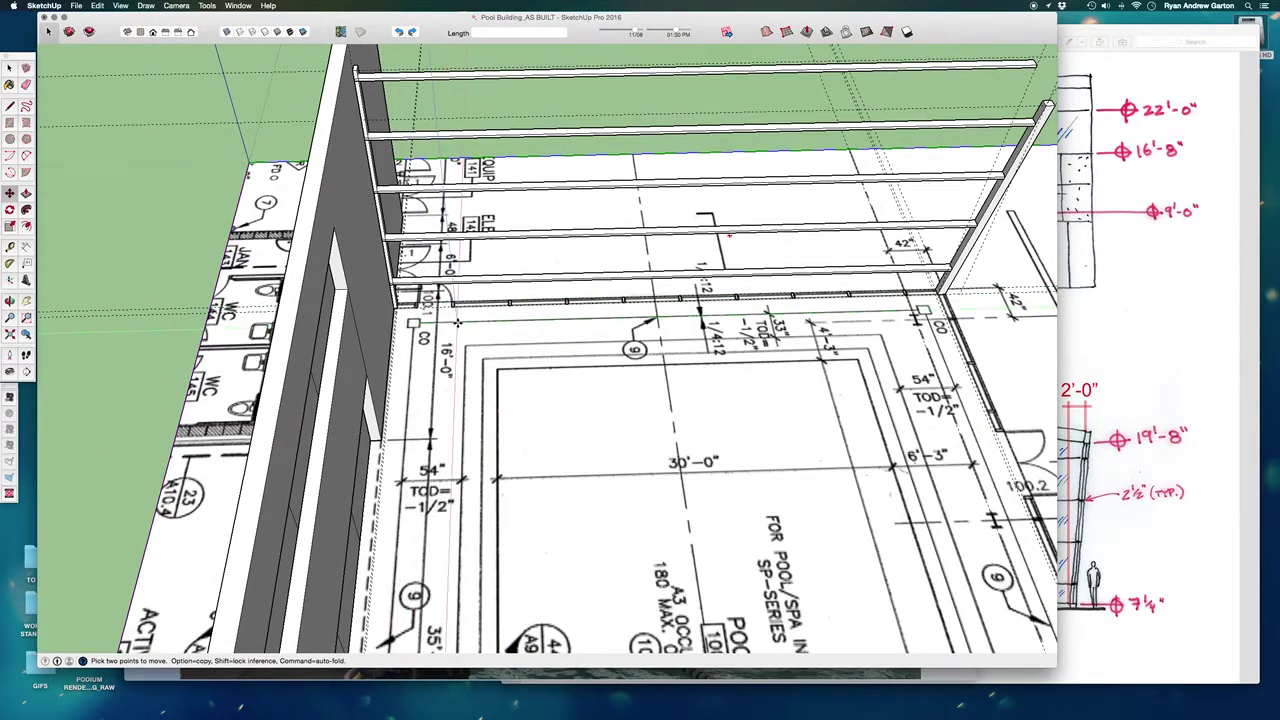
pyautogui.scroll(1, 410, 290)
pyautogui.moveTo(419, 22)
pyautogui.mouseDown()
pyautogui.moveTo(797, 230)
pyautogui.moveTo(871, 141)
pyautogui.mouseUp()
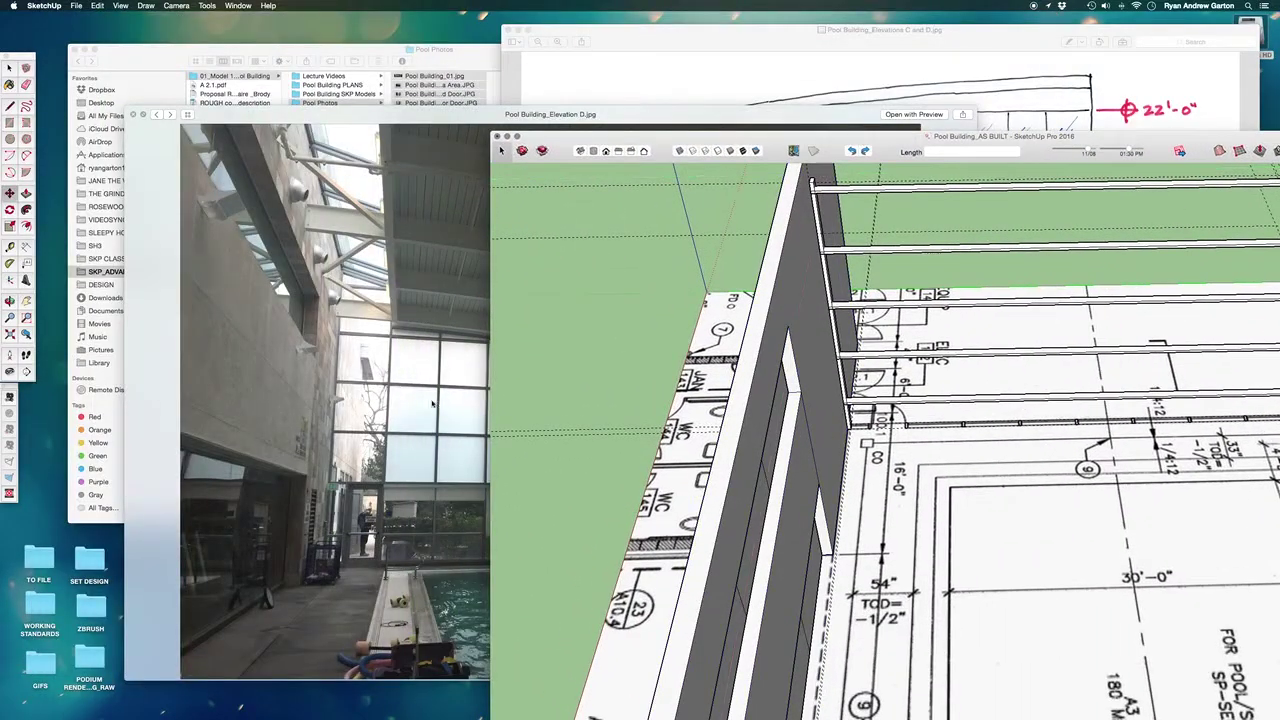
pyautogui.click(437, 402)
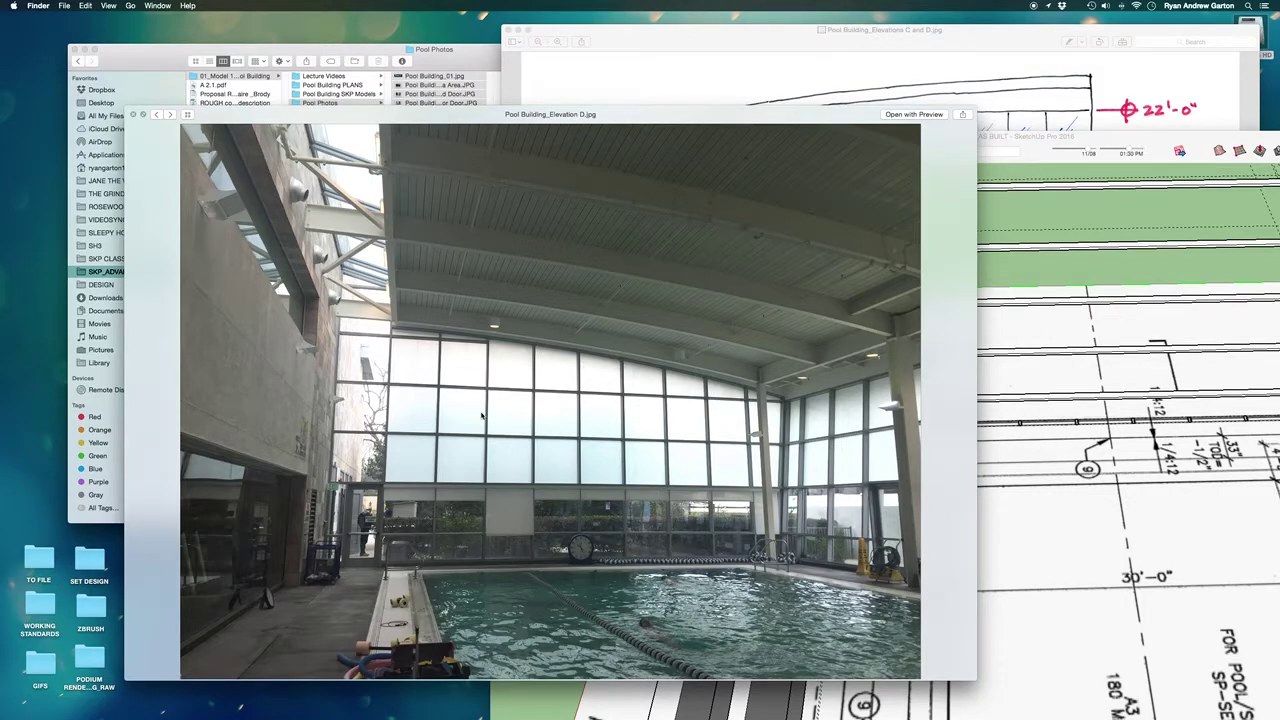
pyautogui.moveTo(1029, 146); pyautogui.dragTo(579, 54)
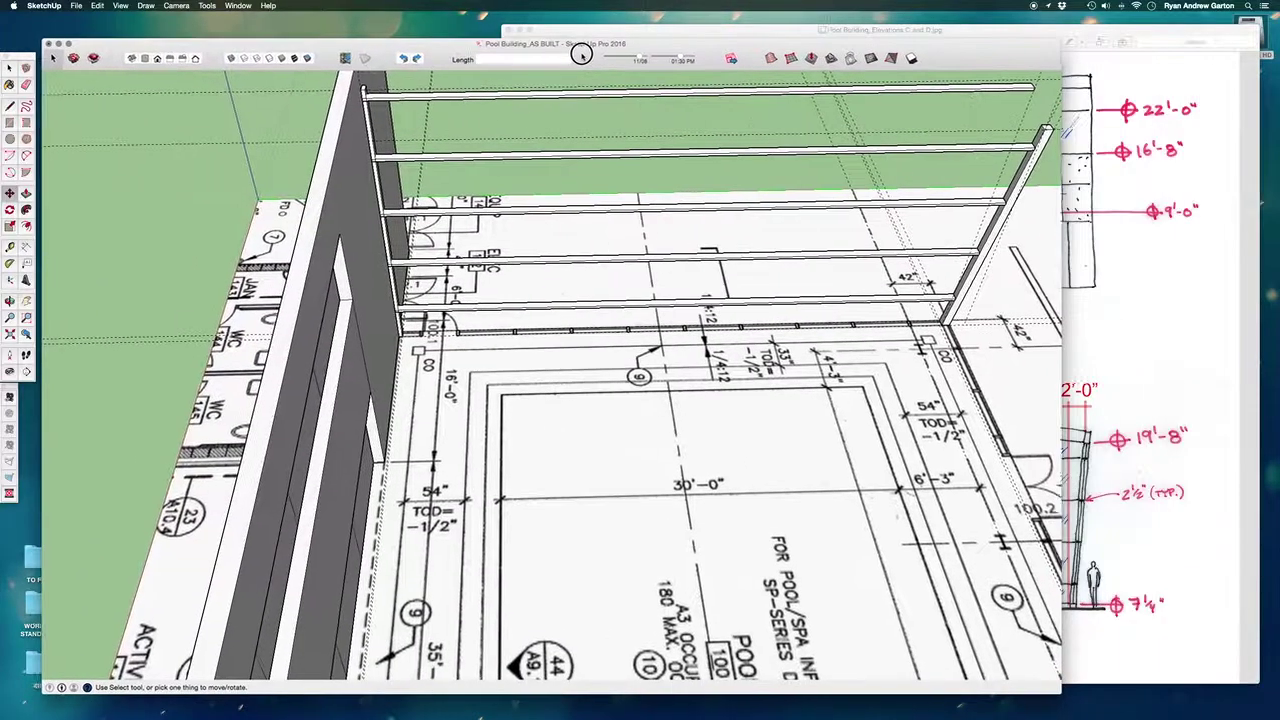
pyautogui.scroll(5, 511, 337)
pyautogui.scroll(-5, 511, 337)
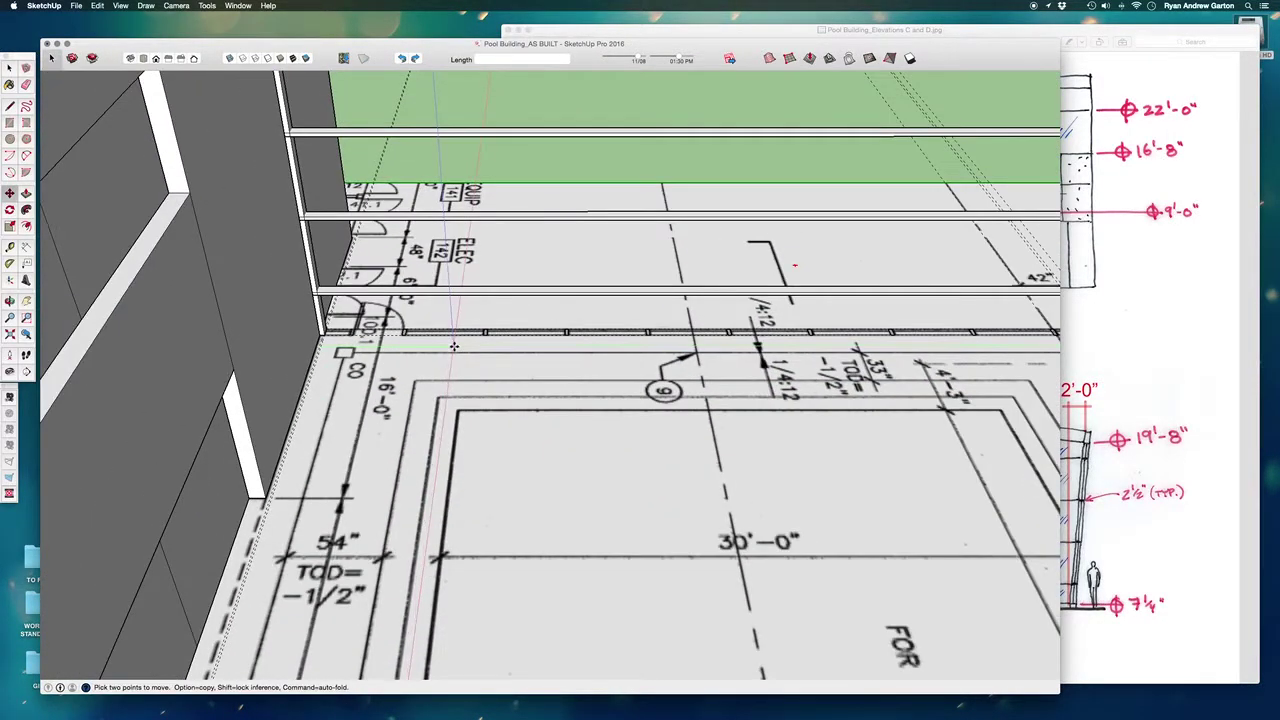
pyautogui.scroll(-3, 453, 347)
pyautogui.scroll(3, 501, 338)
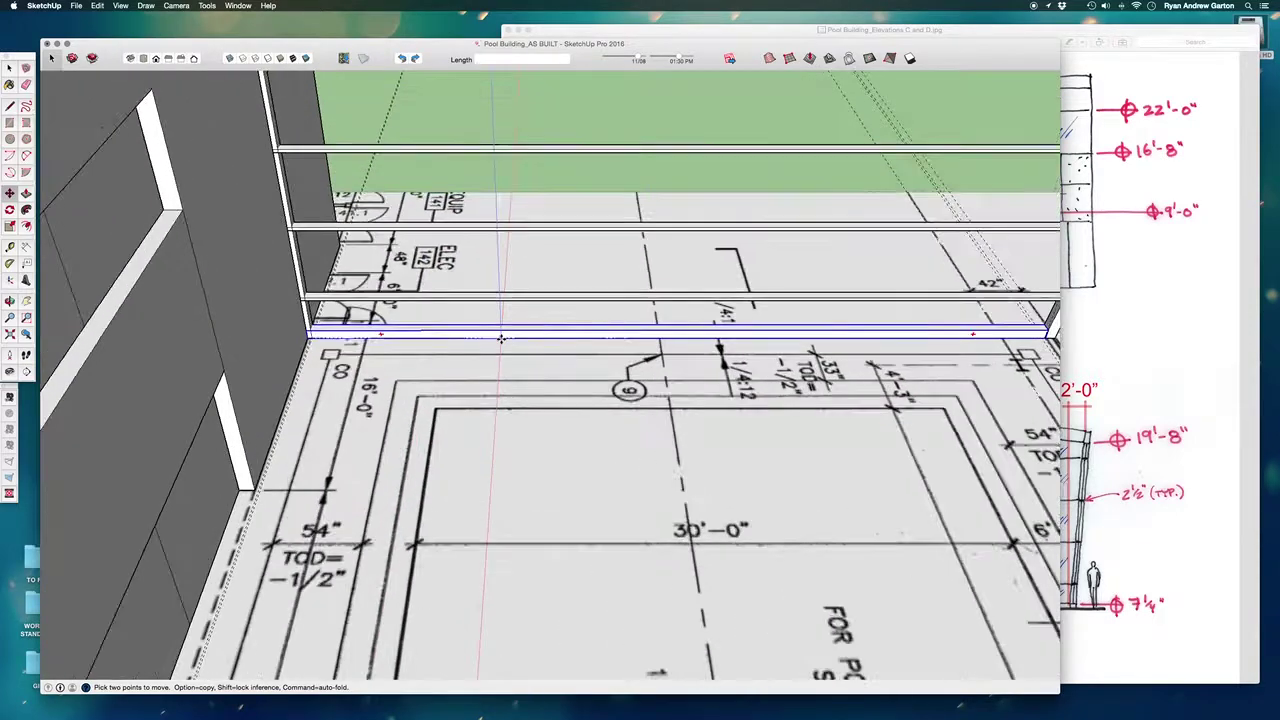
pyautogui.click(501, 331)
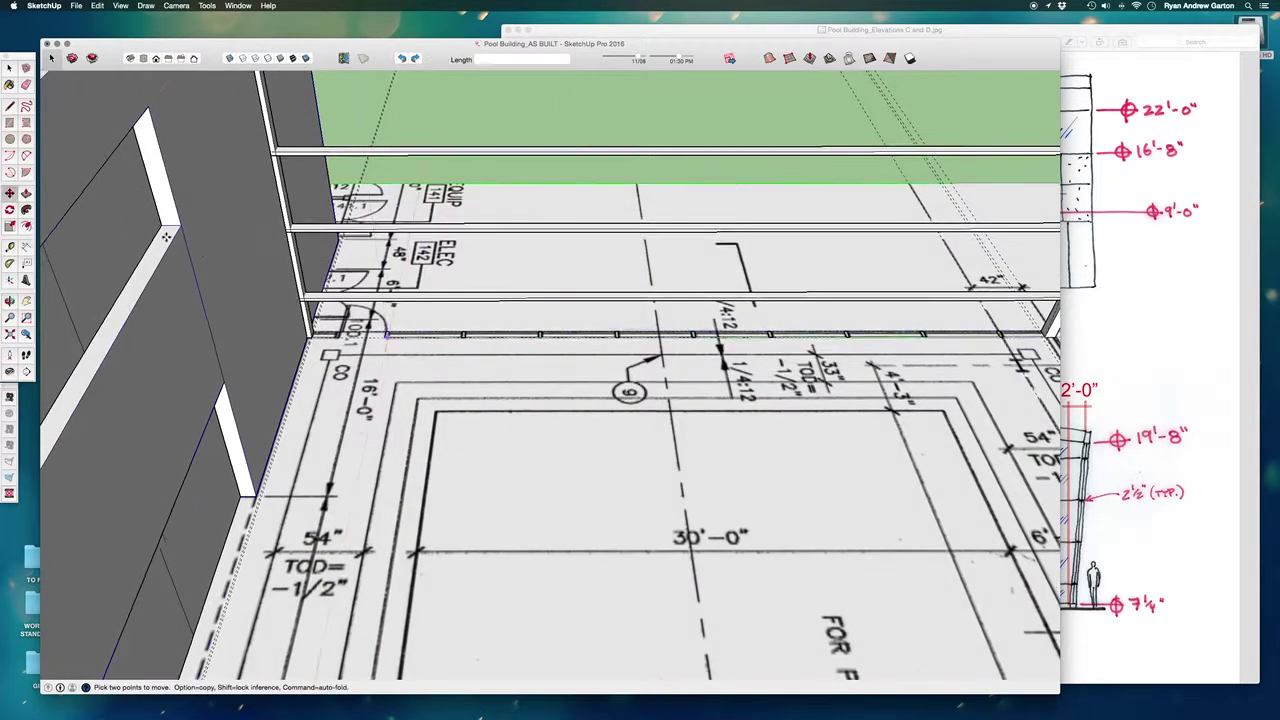
# Step: Move all the vertical mullion footprints up 7.25" along the blue axis and unhide the bottom horizontal mullion
pyautogui.click(10, 68)
pyautogui.moveTo(320, 372); pyautogui.dragTo(330, 334, button='middle')
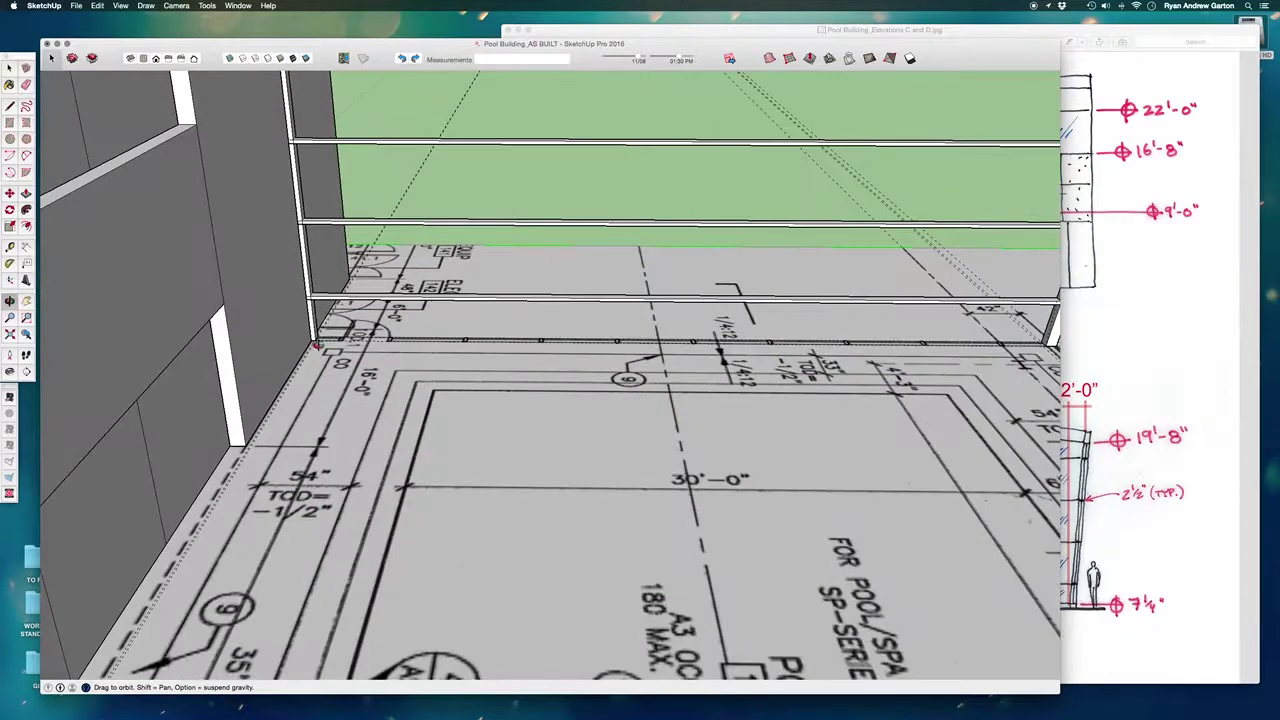
pyautogui.scroll(-3, 337, 329)
pyautogui.moveTo(335, 321); pyautogui.dragTo(952, 395)
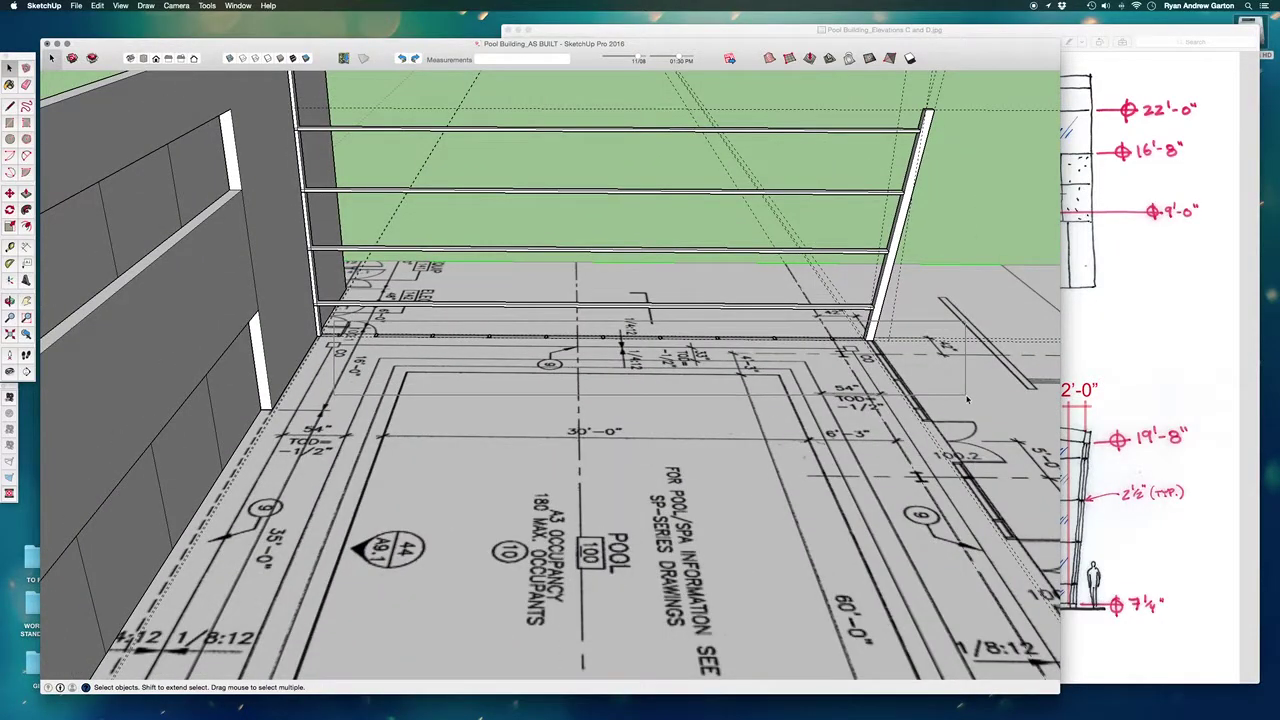
pyautogui.scroll(3, 836, 349)
pyautogui.scroll(3, 835, 347)
pyautogui.press('m')
pyautogui.click(837, 345)
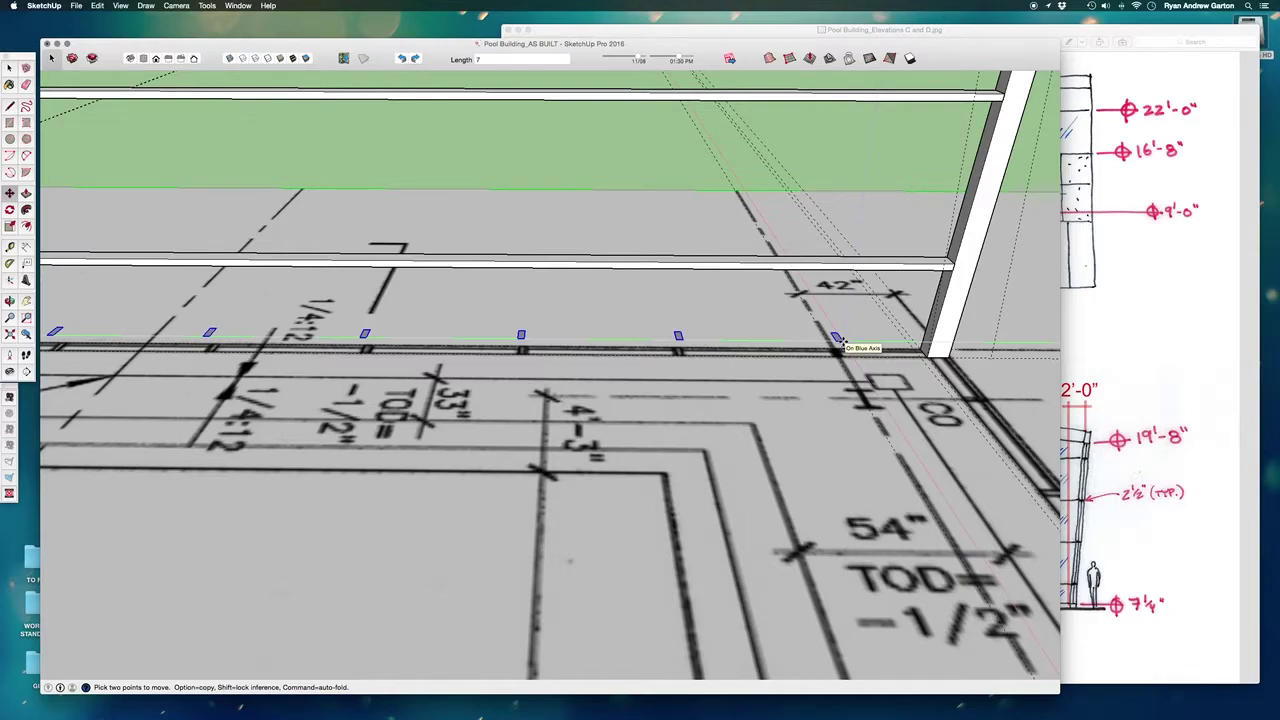
pyautogui.press('Return')
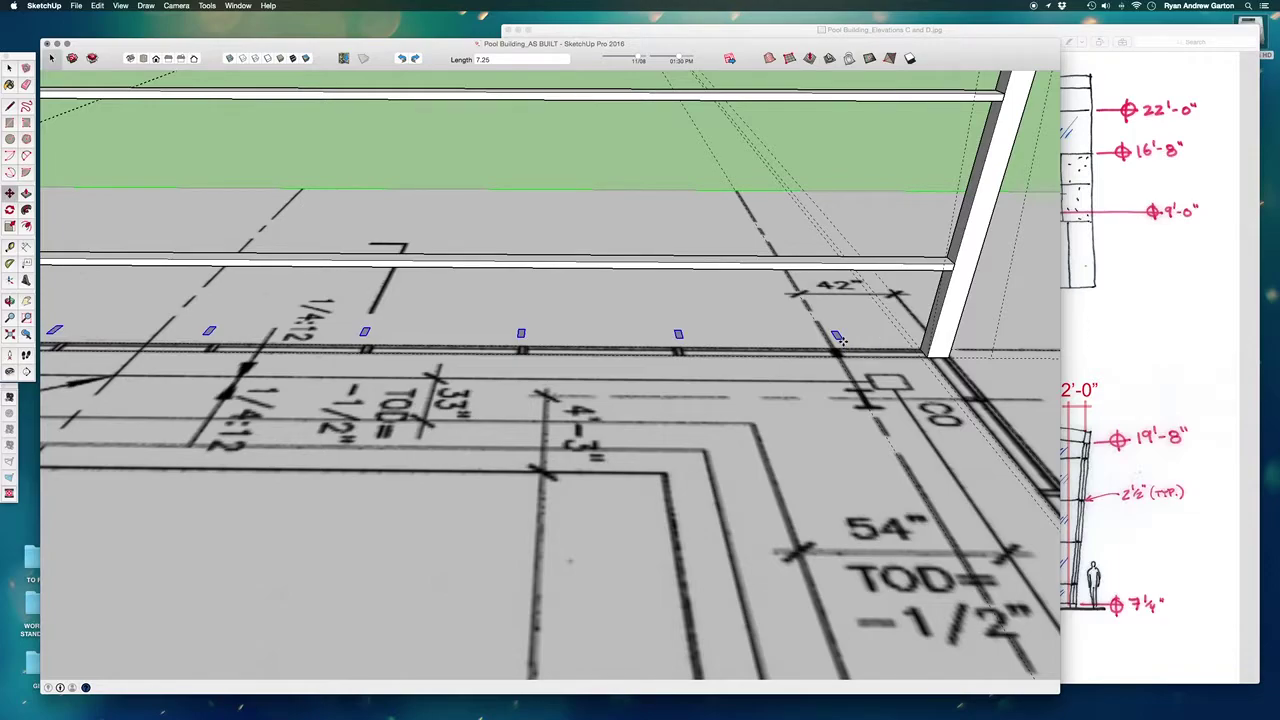
pyautogui.press('shift+super+e')
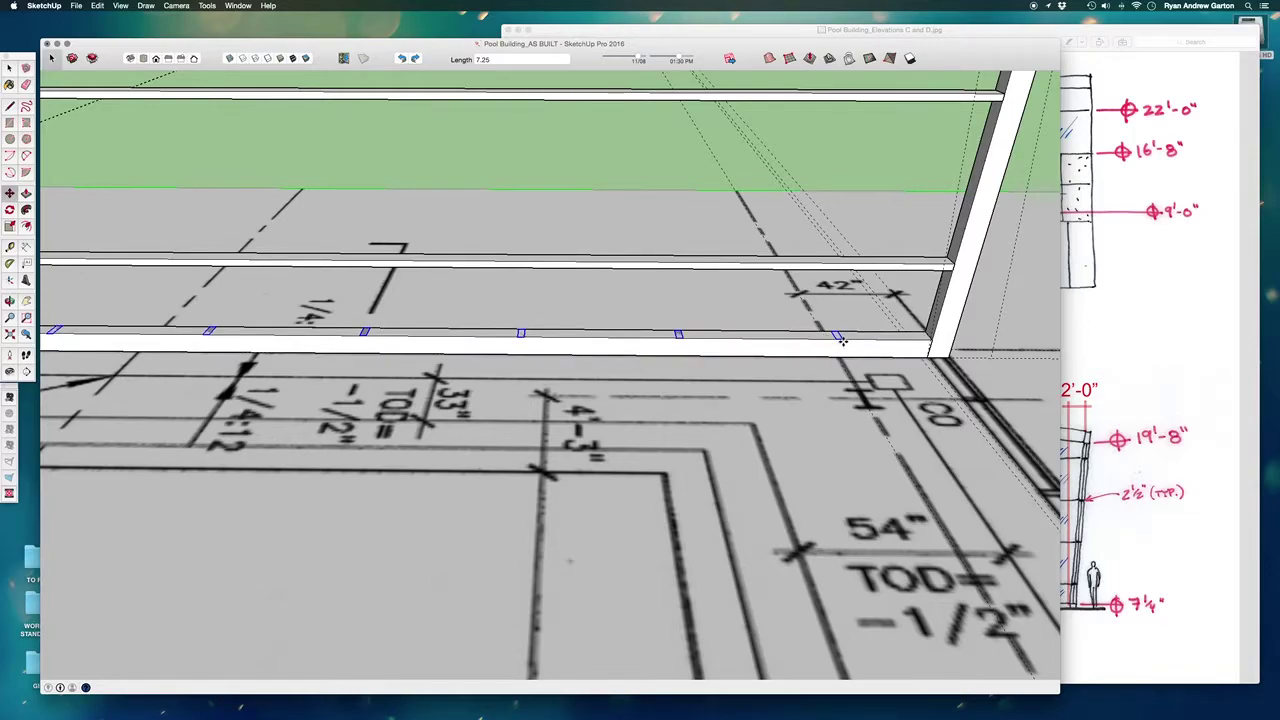
# Step: Open the mullion footprint component nearest door 100.1 for editing
pyautogui.scroll(-3, 843, 342)
pyautogui.moveTo(843, 345); pyautogui.dragTo(838, 515, button='middle')
pyautogui.scroll(-3, 788, 400)
pyautogui.scroll(-3, 712, 357)
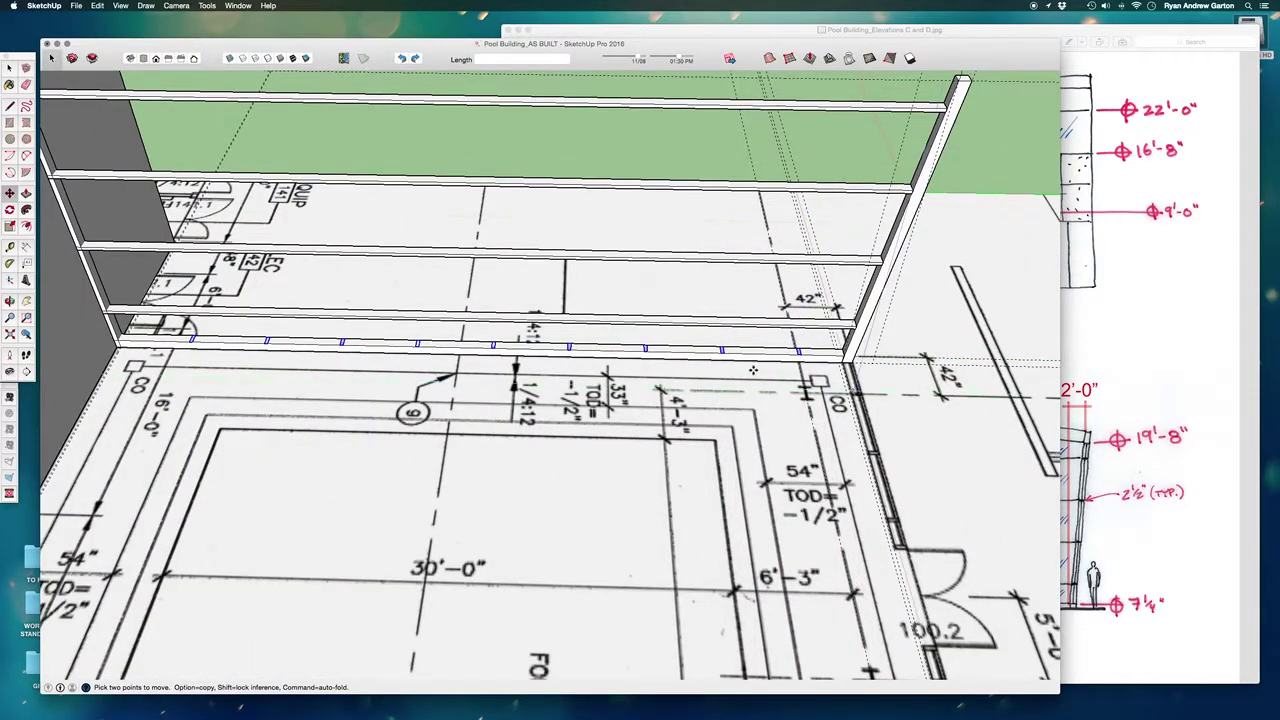
pyautogui.scroll(3, 770, 353)
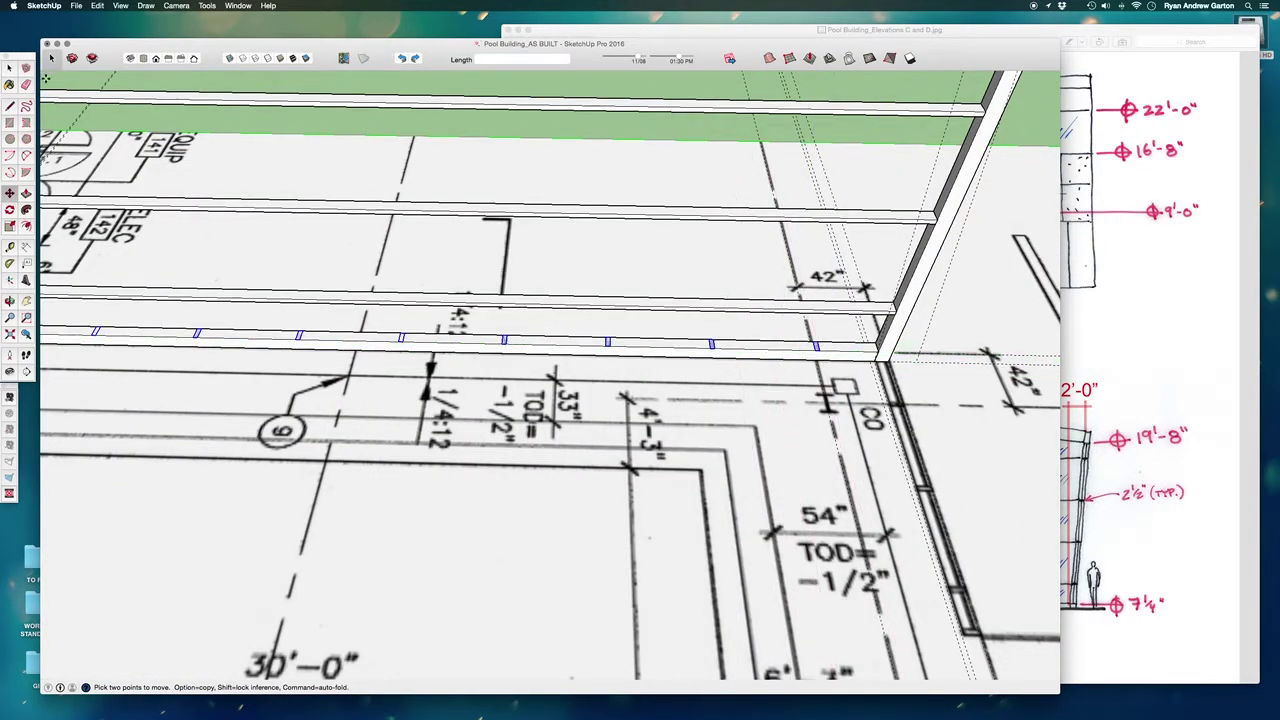
pyautogui.click(10, 69)
pyautogui.scroll(-4, 752, 312)
pyautogui.scroll(4, 358, 318)
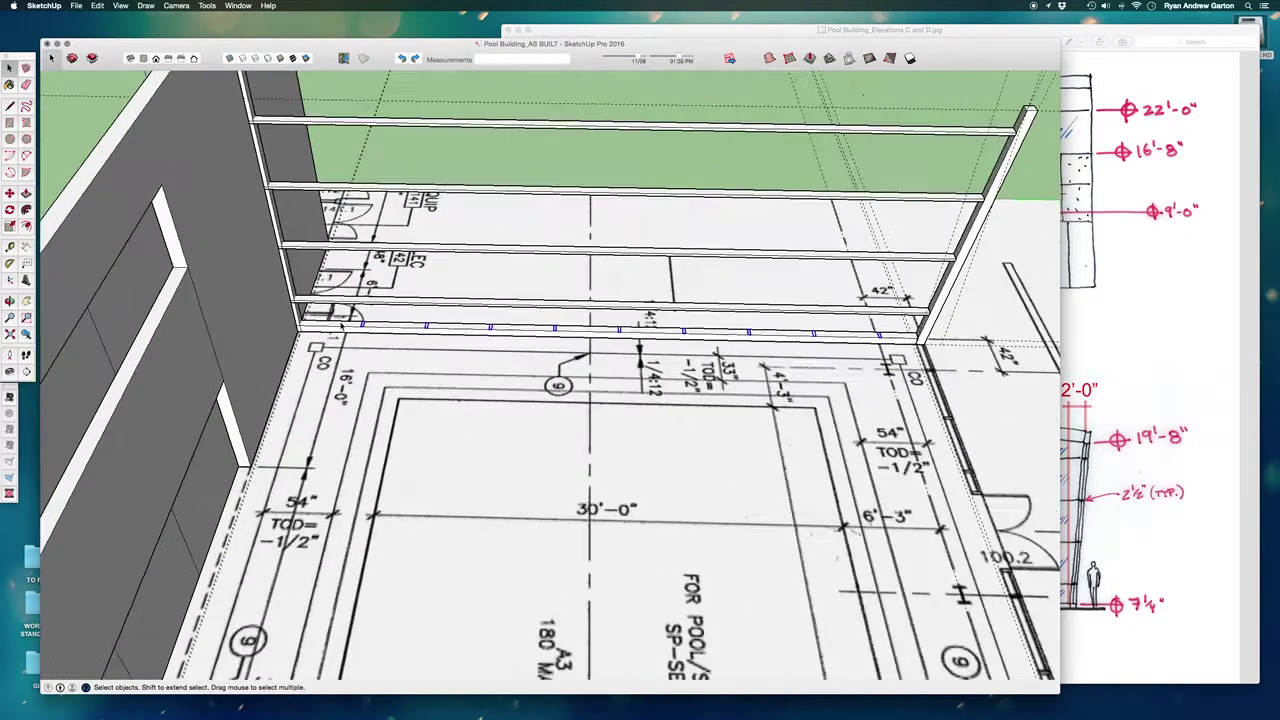
pyautogui.scroll(2, 363, 323)
pyautogui.doubleClick(342, 320)
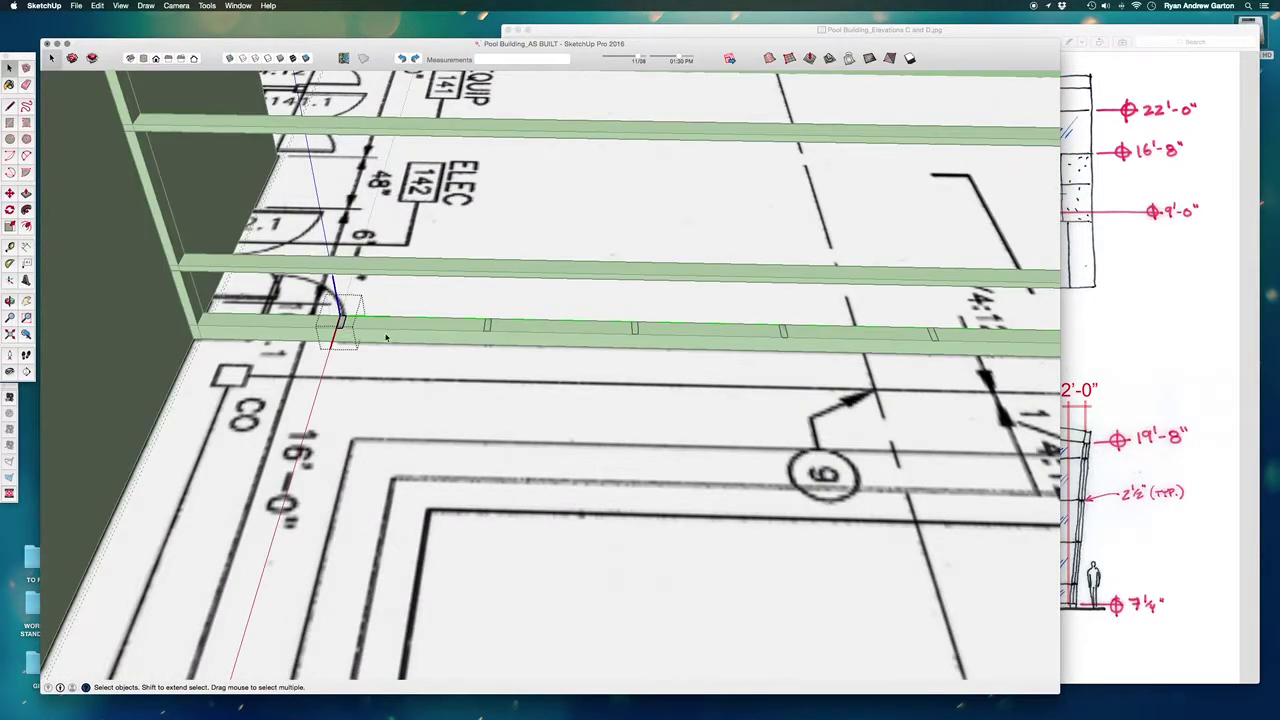
pyautogui.scroll(4, 340, 327)
# Step: Push/Pull the footprint face up about 22' 6" to the topmost horizontal mullion and close the component
pyautogui.press('p')
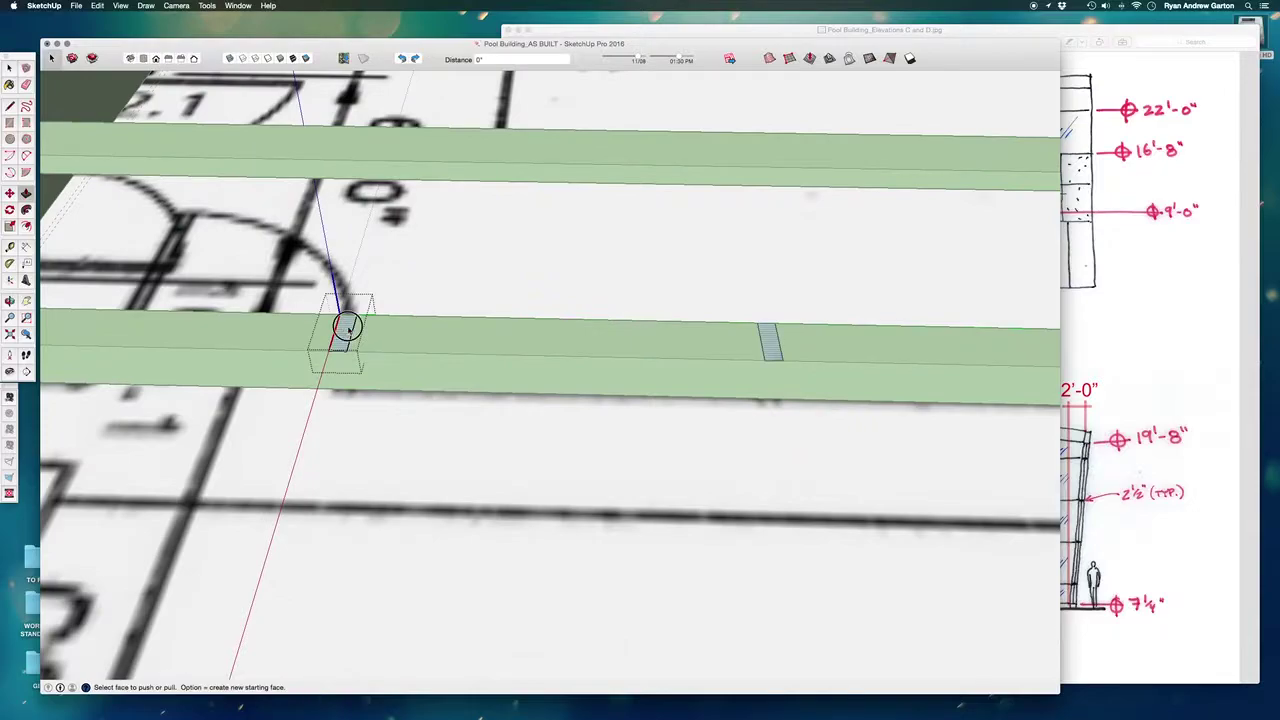
pyautogui.scroll(2, 342, 328)
pyautogui.scroll(-10, 342, 328)
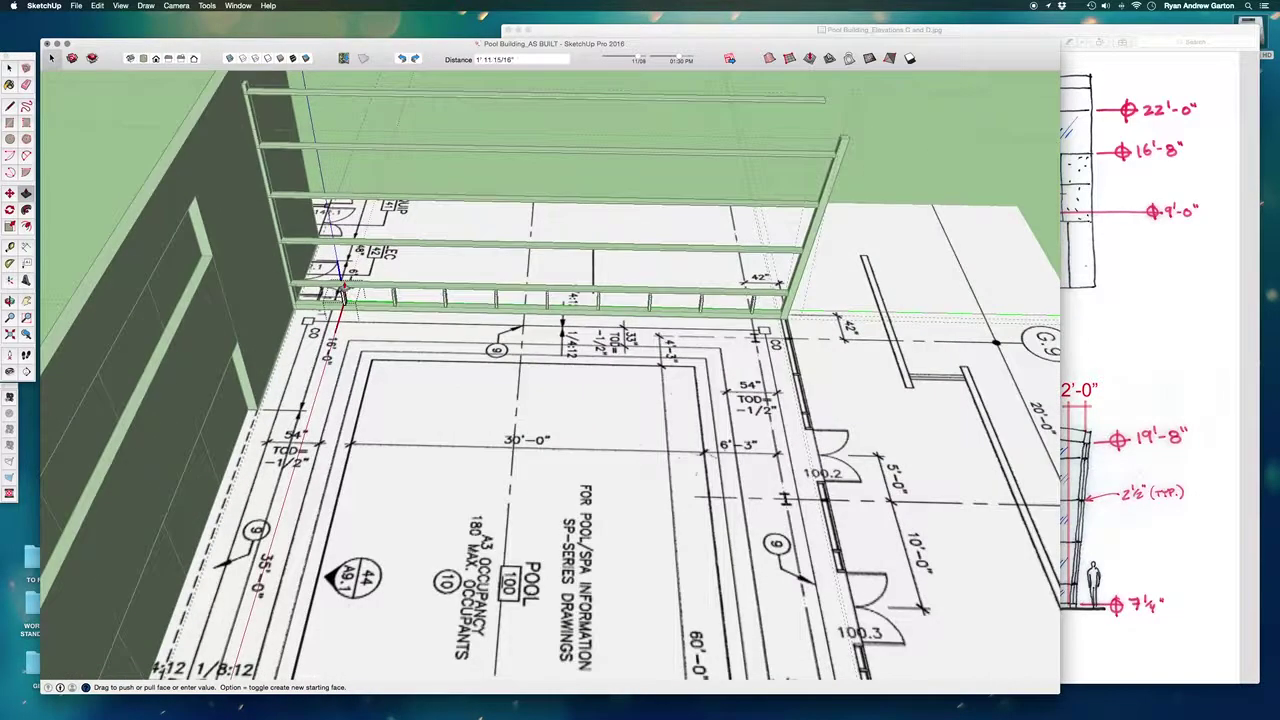
pyautogui.moveTo(346, 218); pyautogui.dragTo(307, 110)
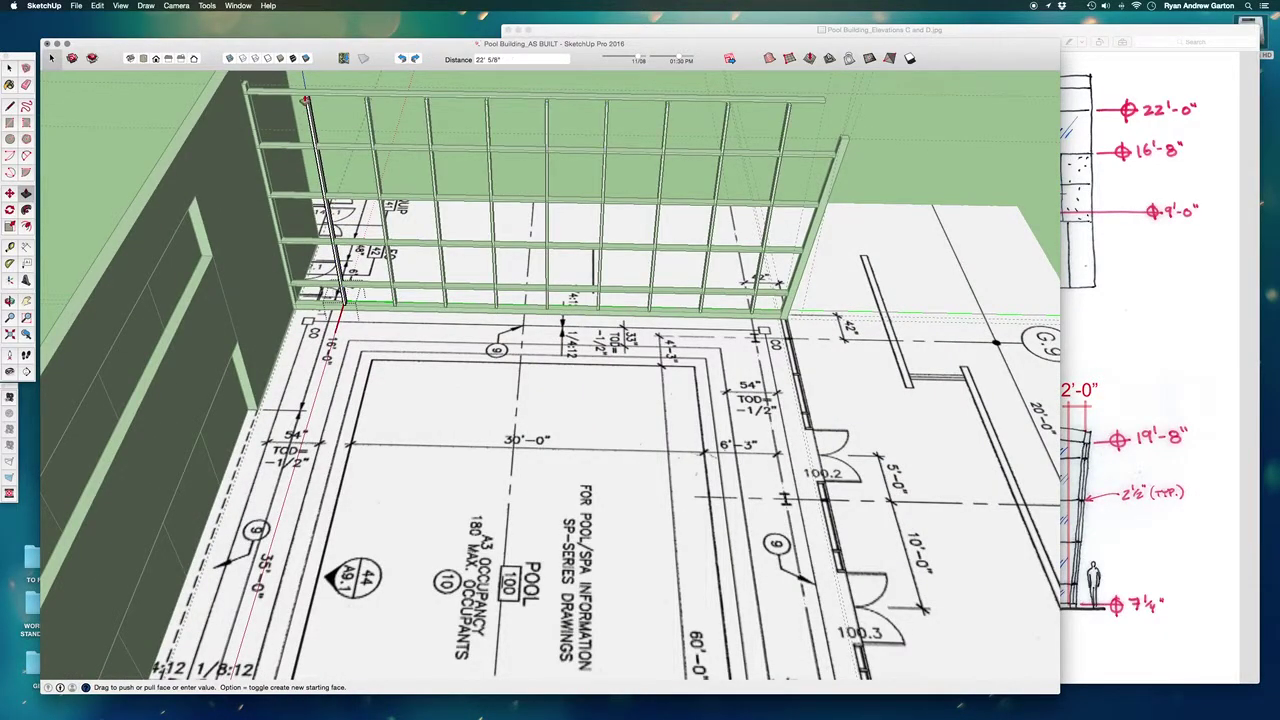
pyautogui.scroll(3, 307, 108)
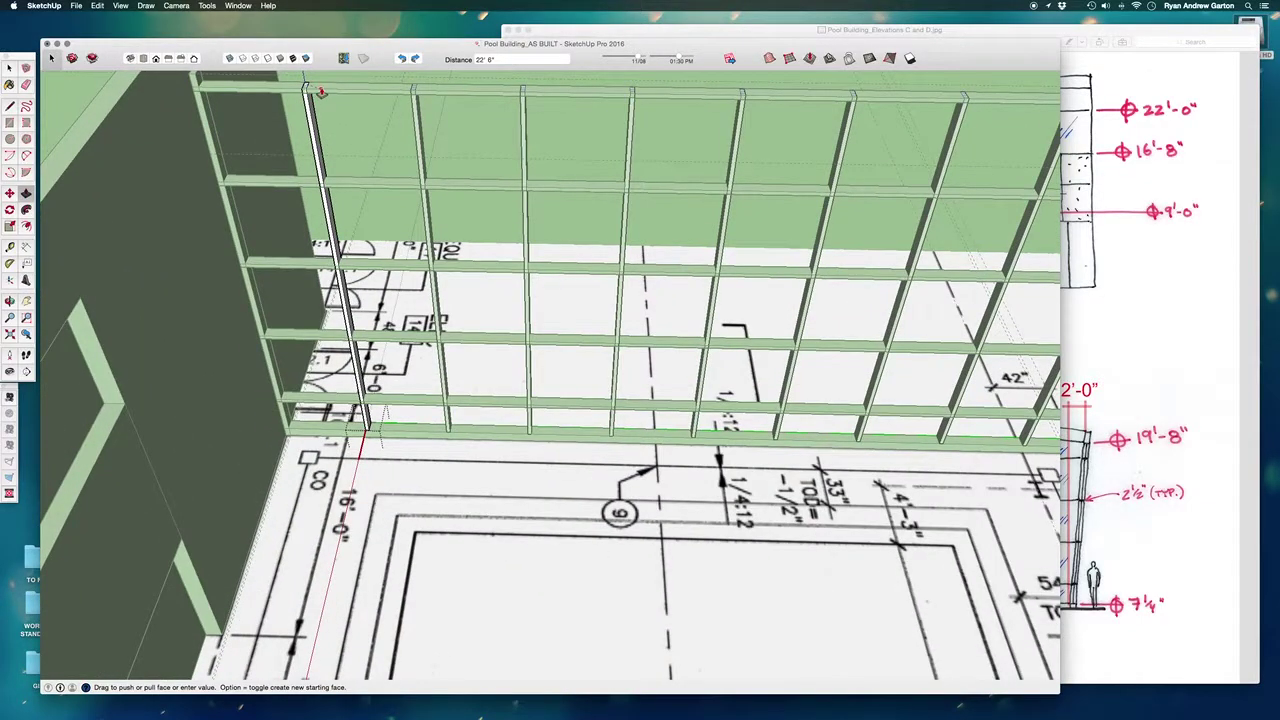
pyautogui.click(323, 92)
pyautogui.scroll(-8, 525, 309)
pyautogui.moveTo(577, 520); pyautogui.dragTo(566, 339, button='middle')
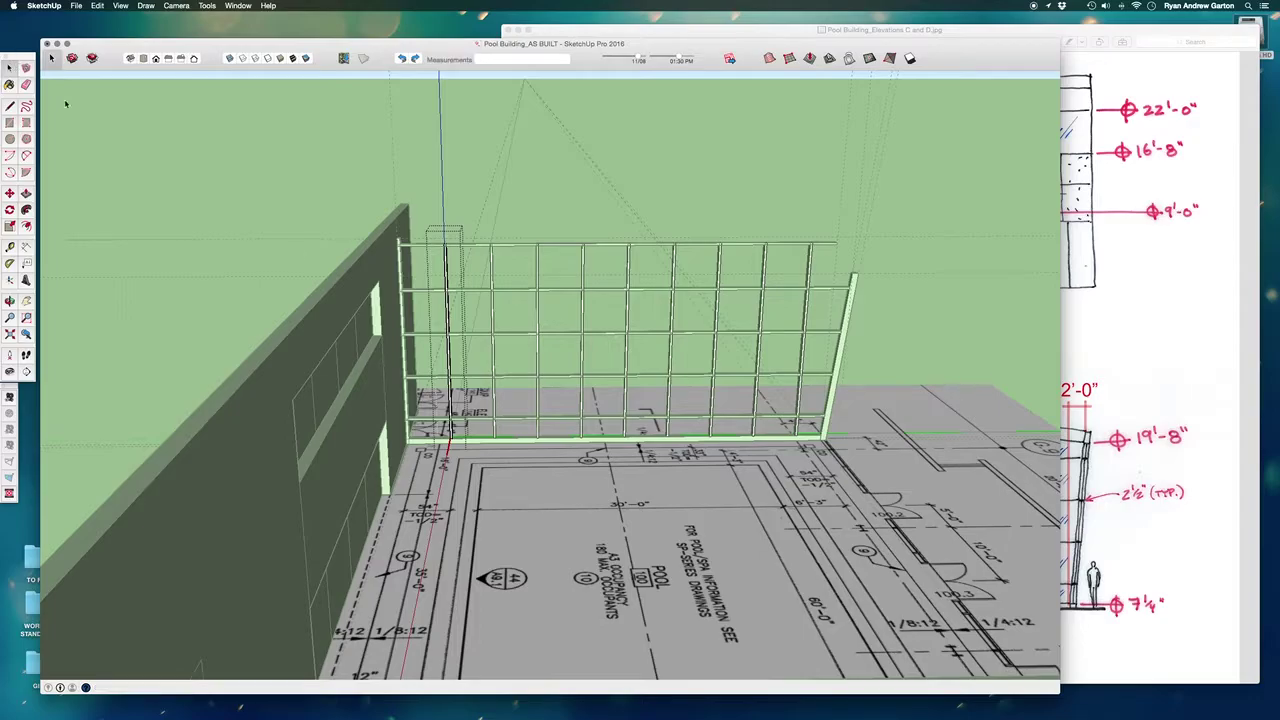
pyautogui.moveTo(265, 231); pyautogui.dragTo(666, 368, button='middle')
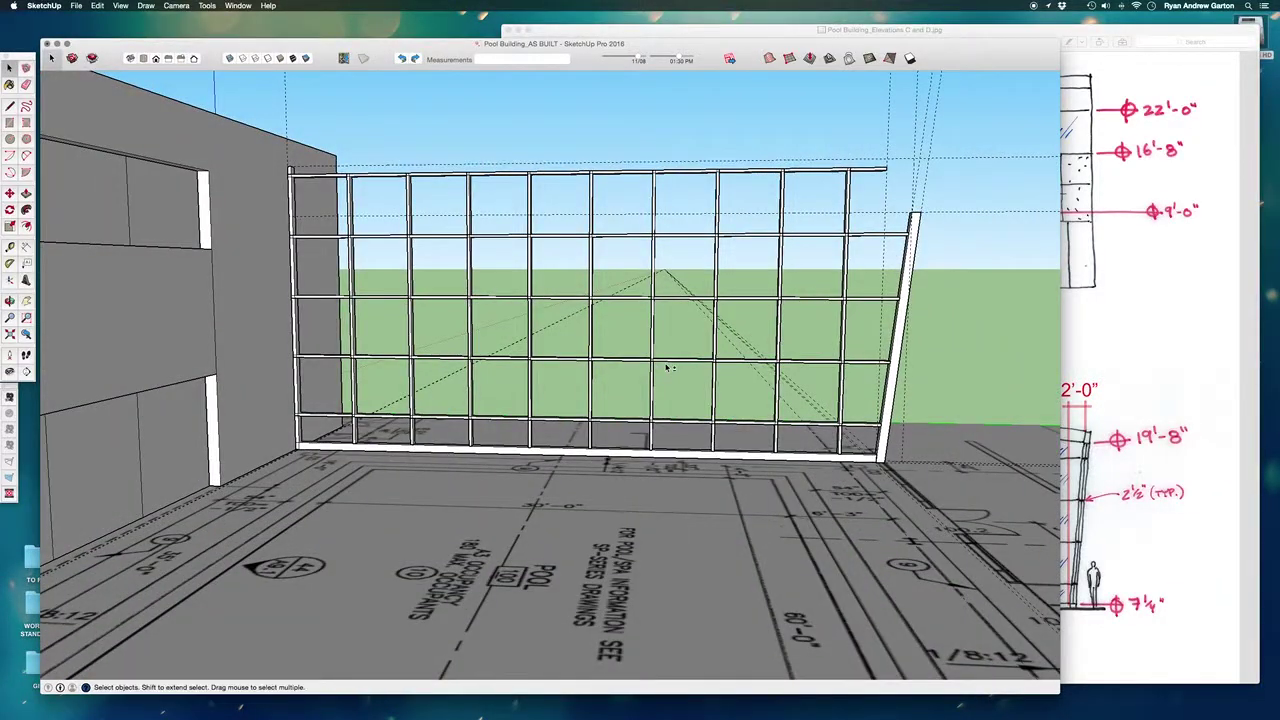
# Step: Unhide the end wall and inspect how the mullion grid sits against it
pyautogui.hotkey('shift', 'h')
pyautogui.moveTo(634, 271); pyautogui.dragTo(698, 378, button='middle')
pyautogui.moveTo(728, 314); pyautogui.dragTo(710, 350, button='middle')
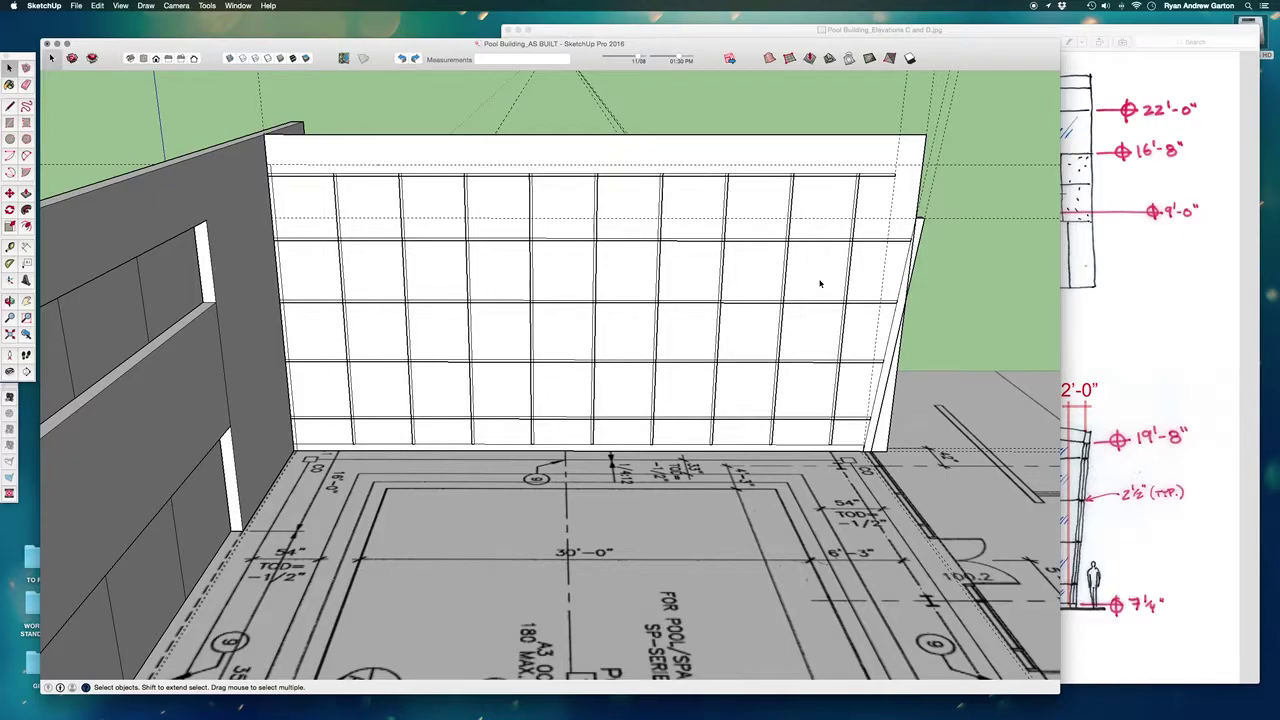
pyautogui.moveTo(712, 304); pyautogui.dragTo(524, 413, button='middle')
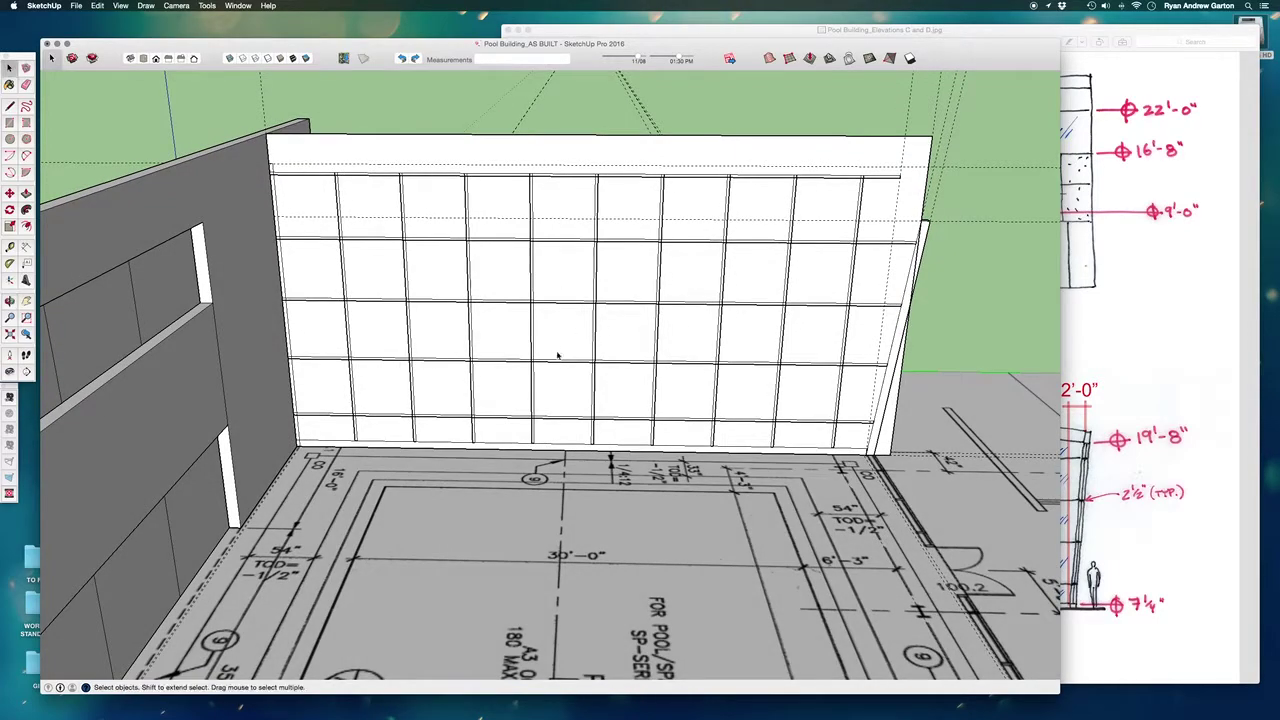